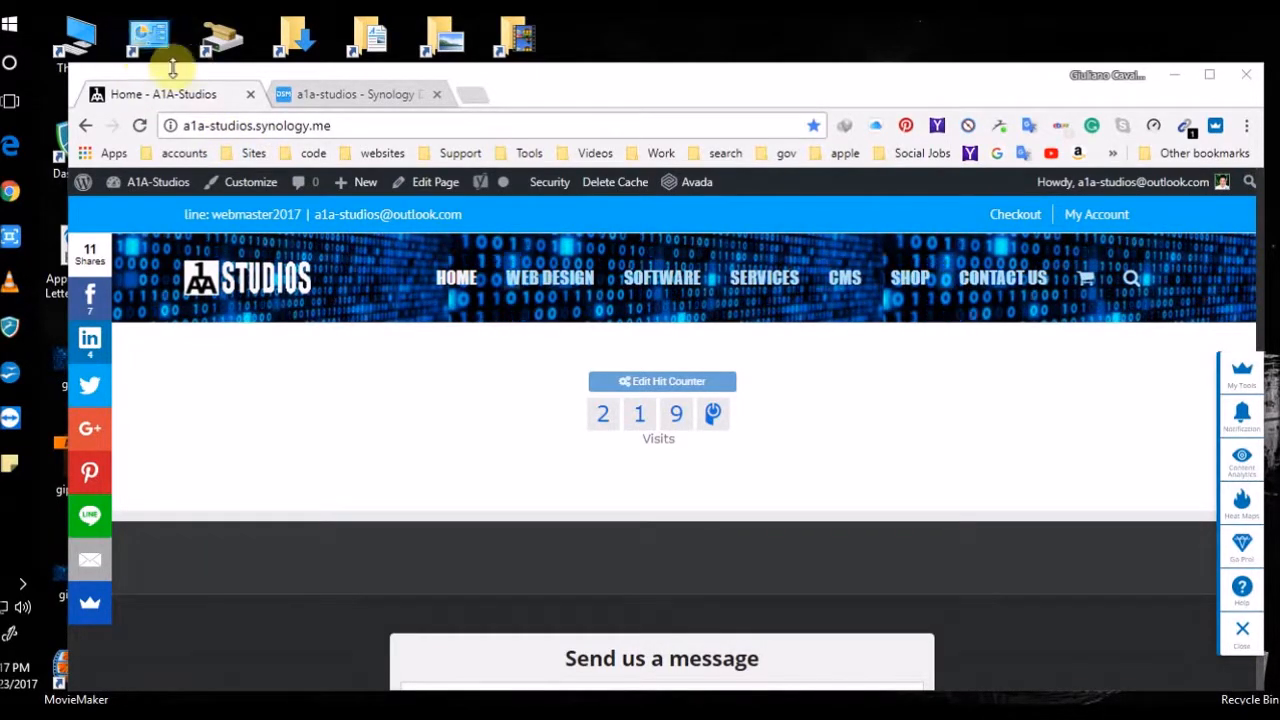
# Enlarge the Chrome window and go from the A1A-Studios homepage to its admin Dashboard
pyautogui.moveTo(70, 72); pyautogui.dragTo(40, 21)
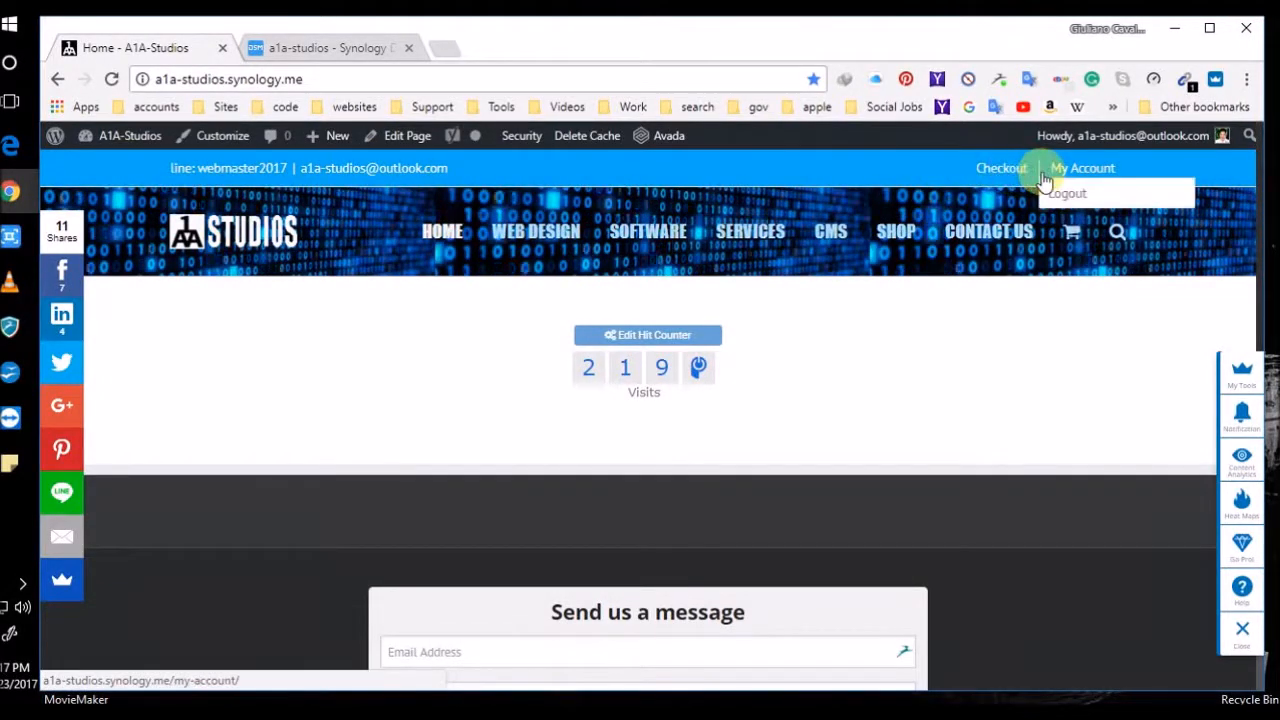
pyautogui.moveTo(1040, 175)
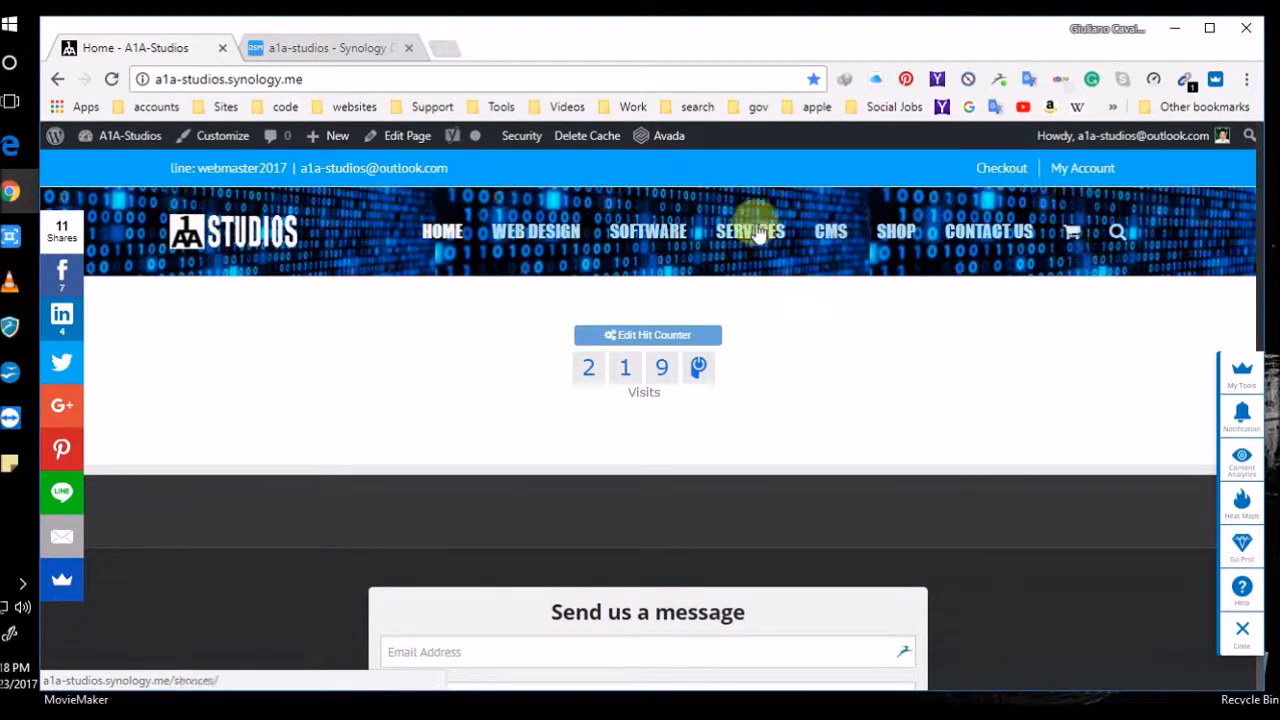
pyautogui.moveTo(137, 142)
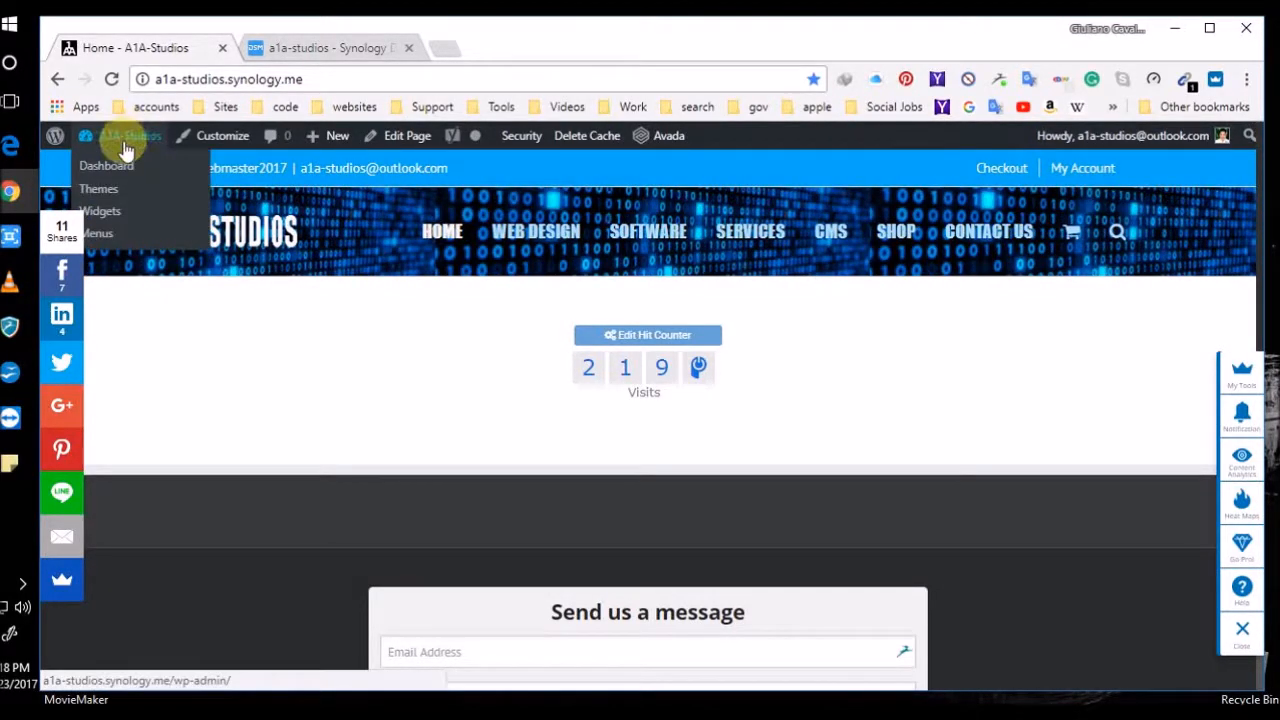
pyautogui.click(124, 142)
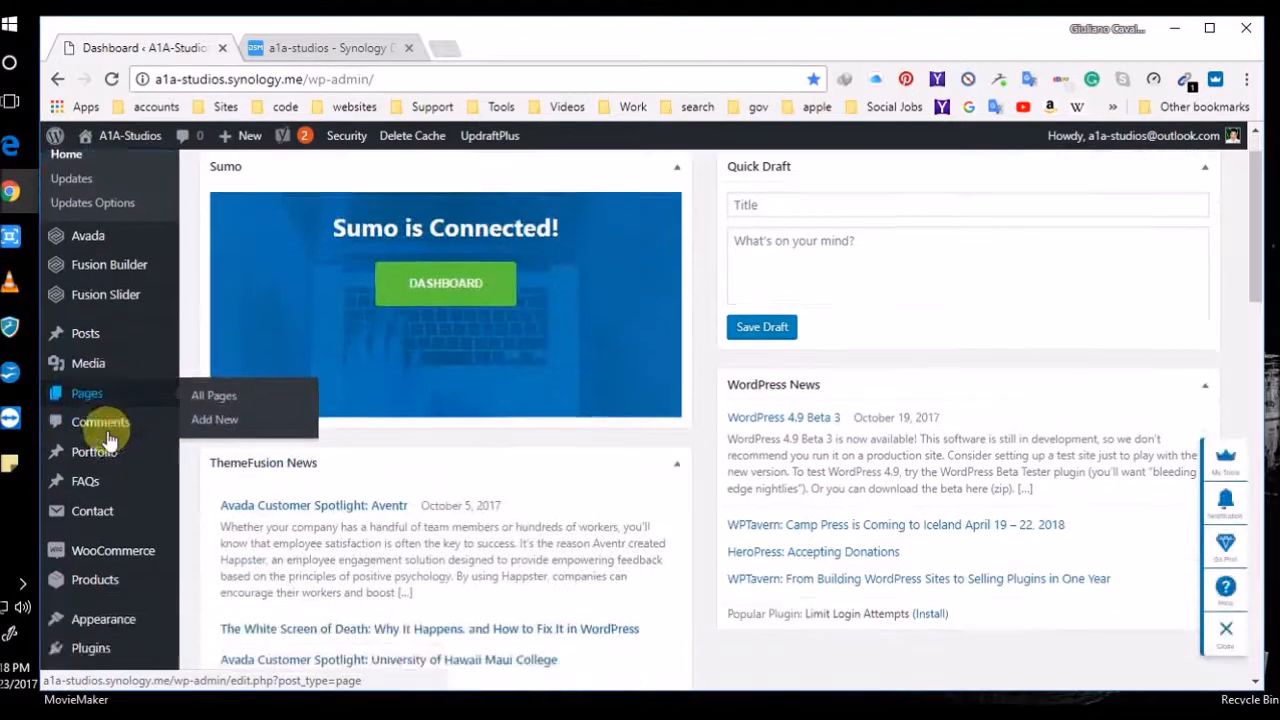
# Look over WooCommerce Accounts and Emails settings, then show Checkout with coupons and guest checkout enabled
pyautogui.scroll(-2, 100, 435)
pyautogui.moveTo(95, 425)
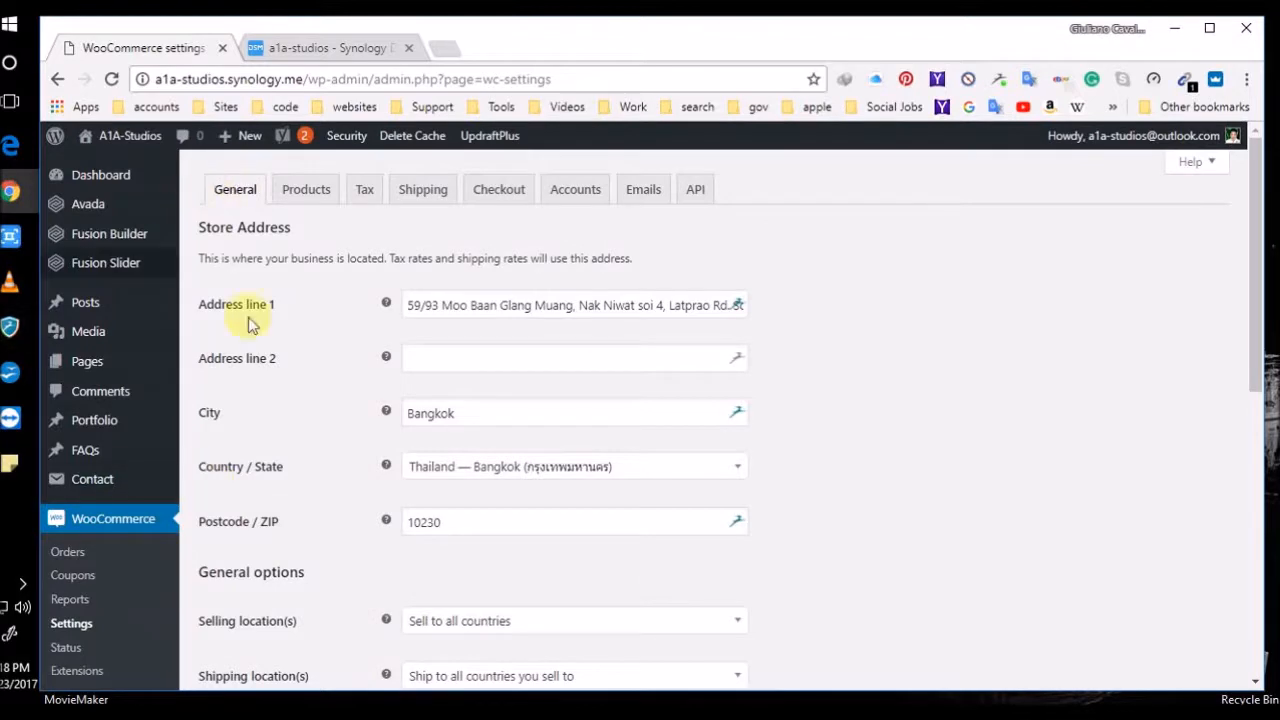
pyautogui.click(576, 190)
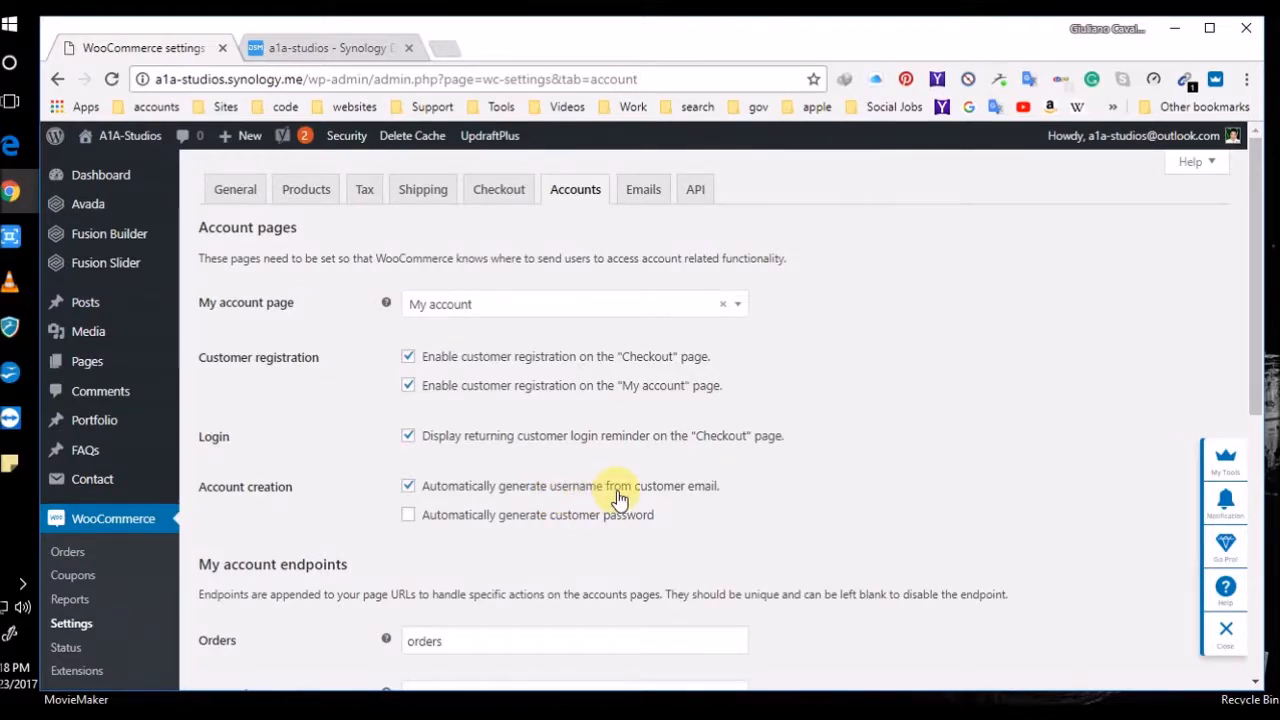
pyautogui.scroll(-6, 586, 470)
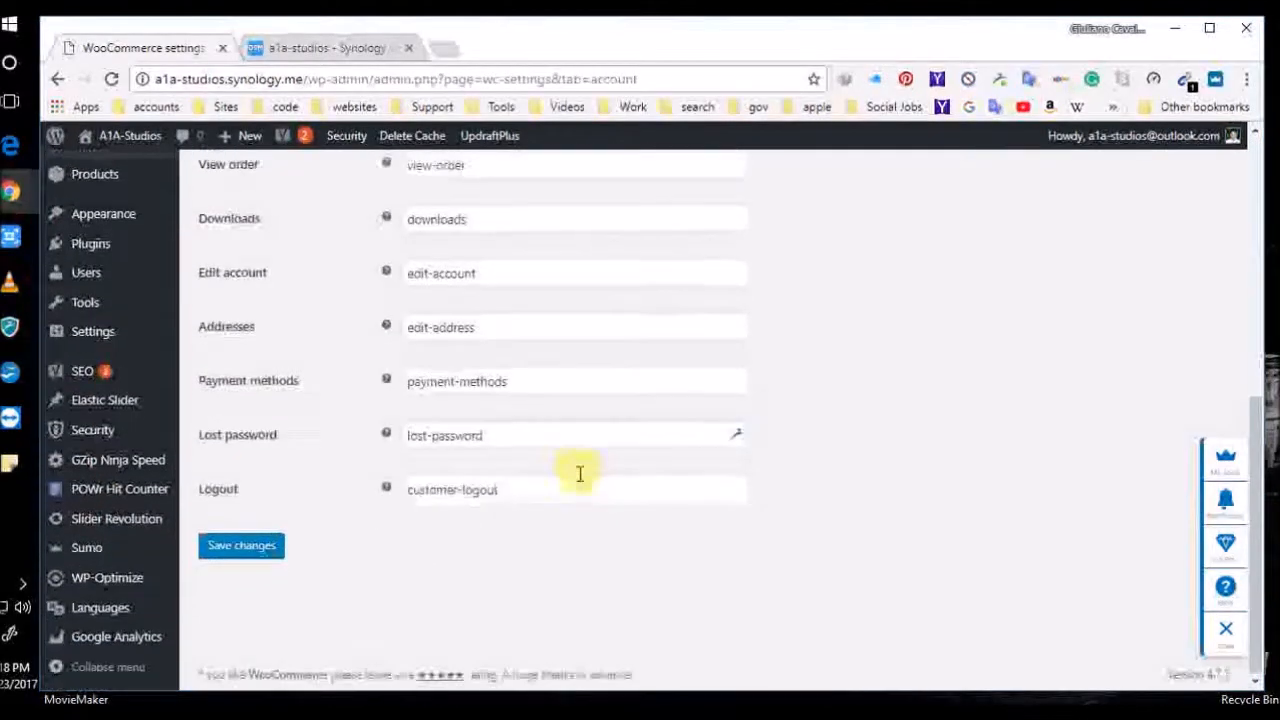
pyautogui.scroll(6, 432, 617)
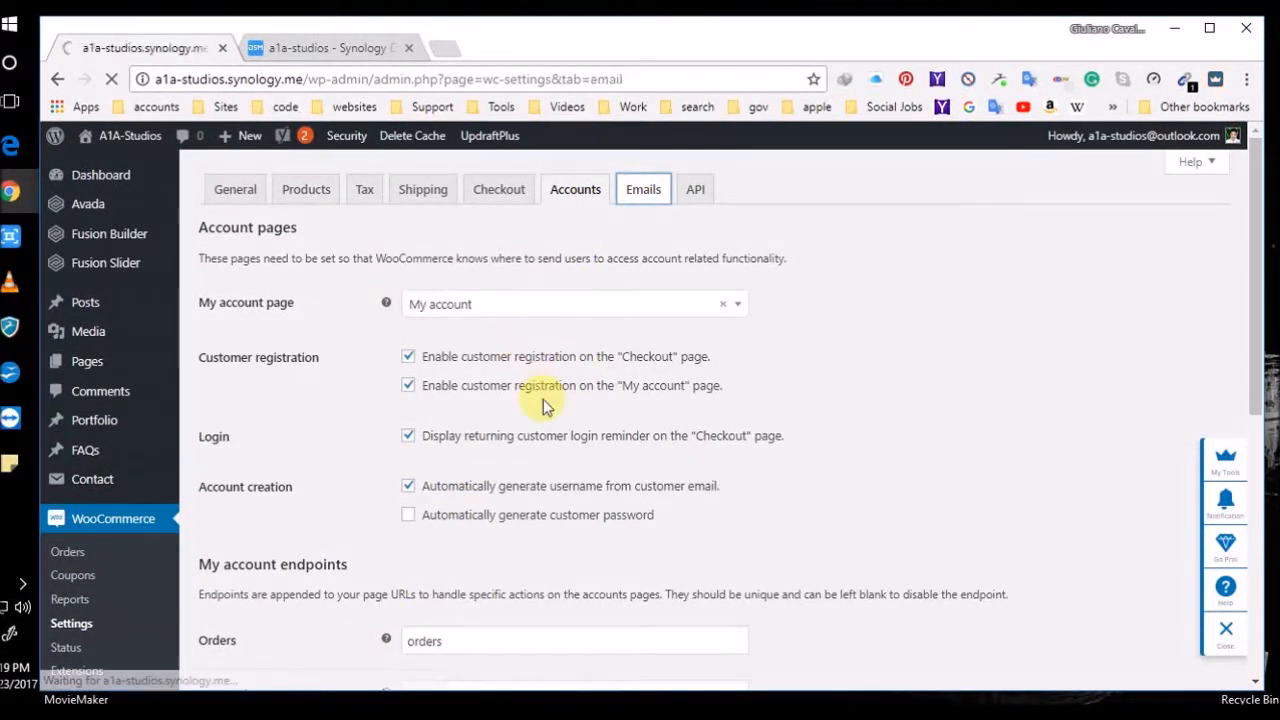
pyautogui.scroll(-5, 542, 399)
pyautogui.scroll(4, 537, 403)
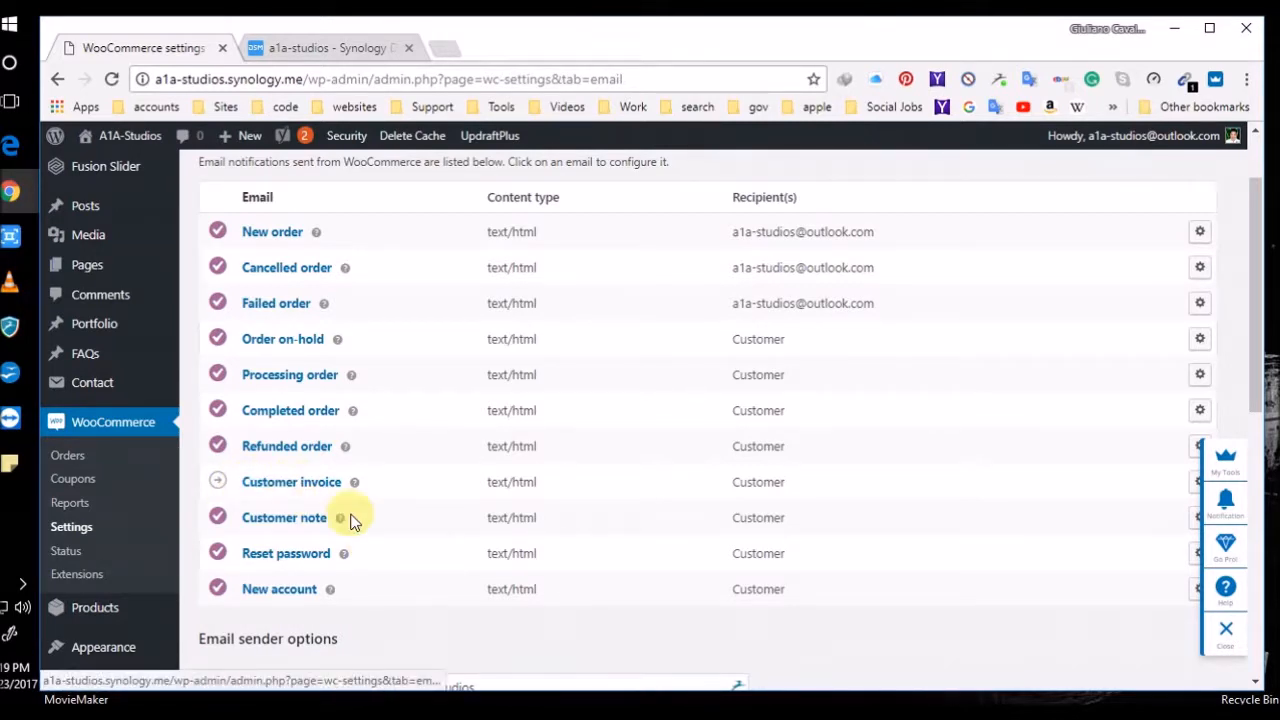
pyautogui.scroll(1, 443, 409)
pyautogui.click(497, 189)
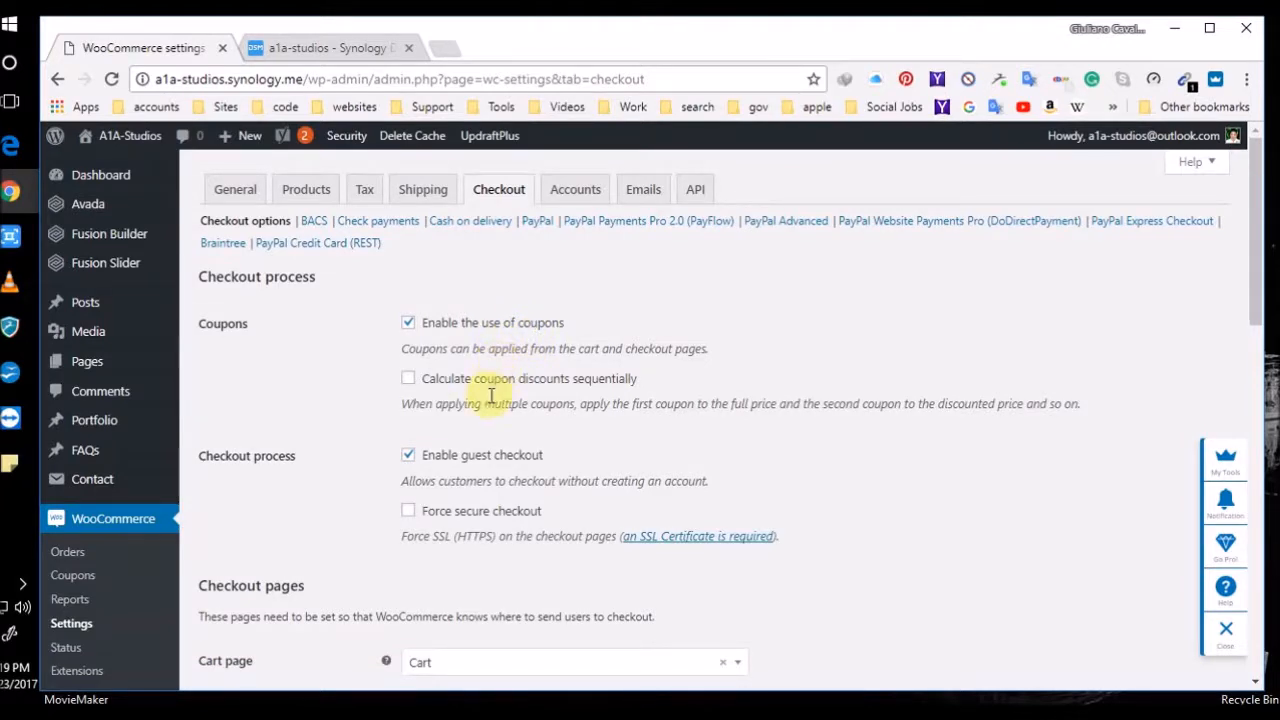
# Look through the WooCommerce API, Shipping, Products and General tabs, ending on Products review settings
pyautogui.click(695, 188)
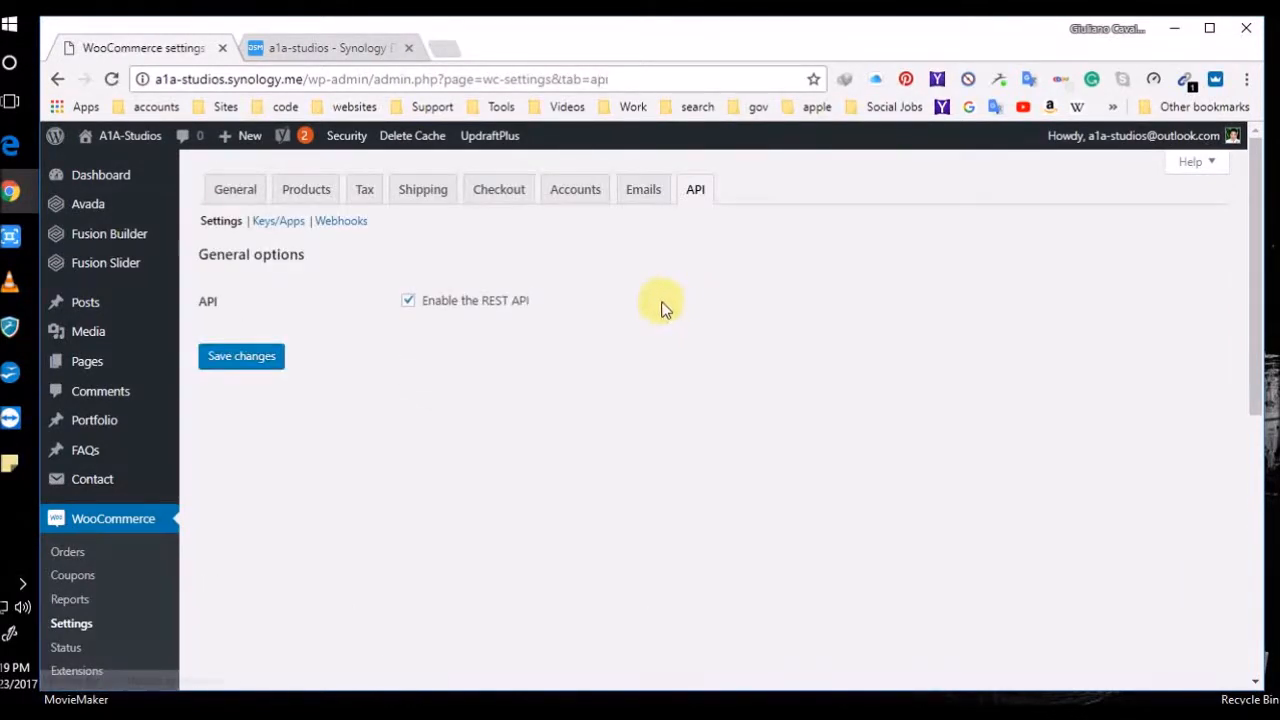
pyautogui.click(421, 191)
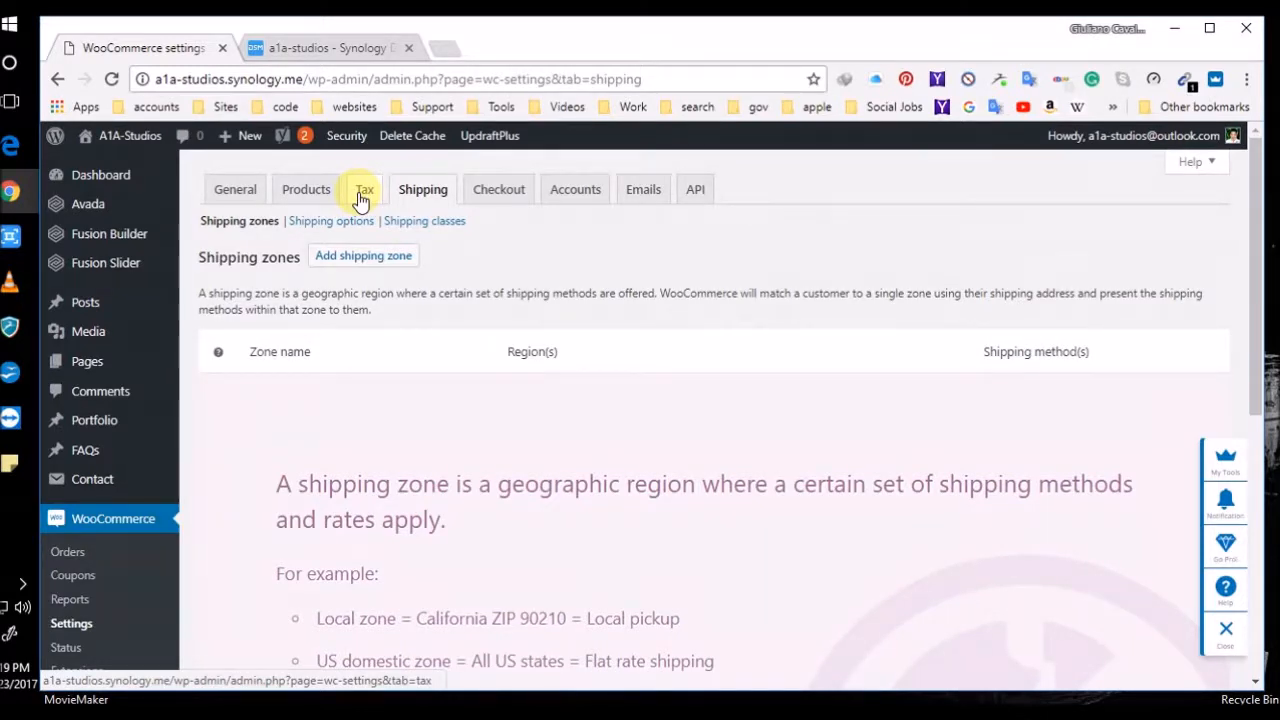
pyautogui.click(304, 191)
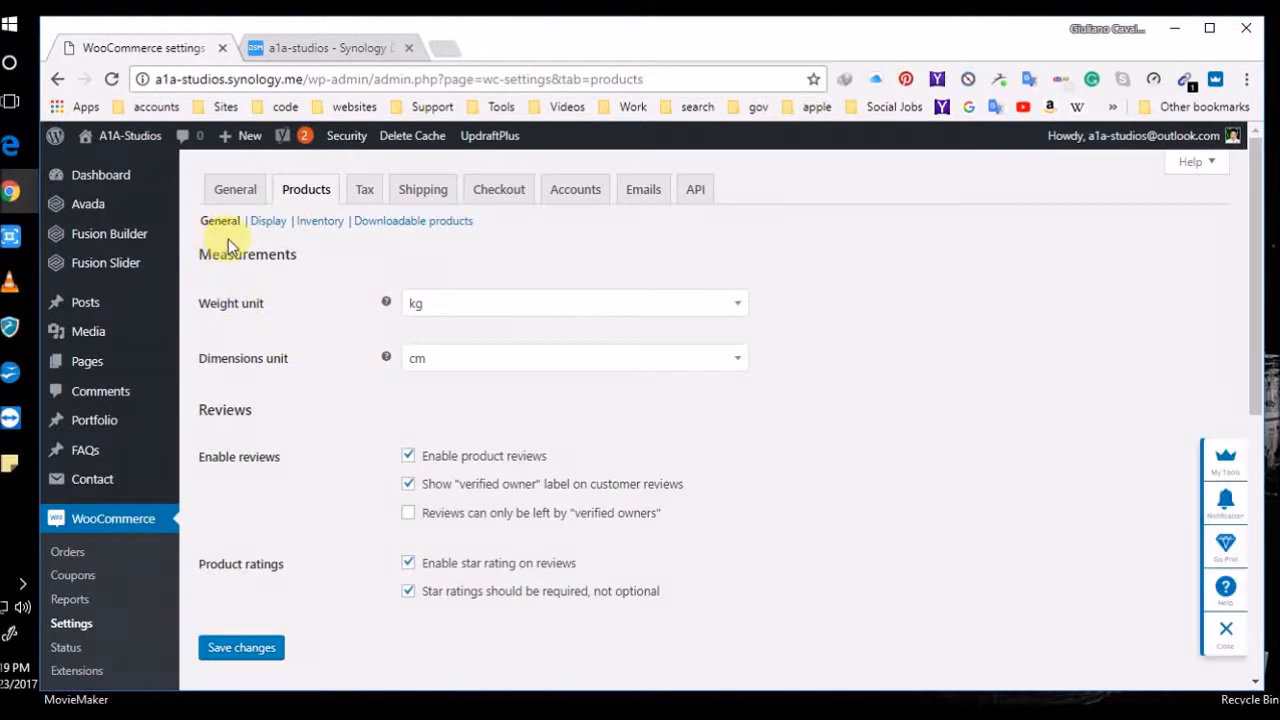
pyautogui.click(235, 192)
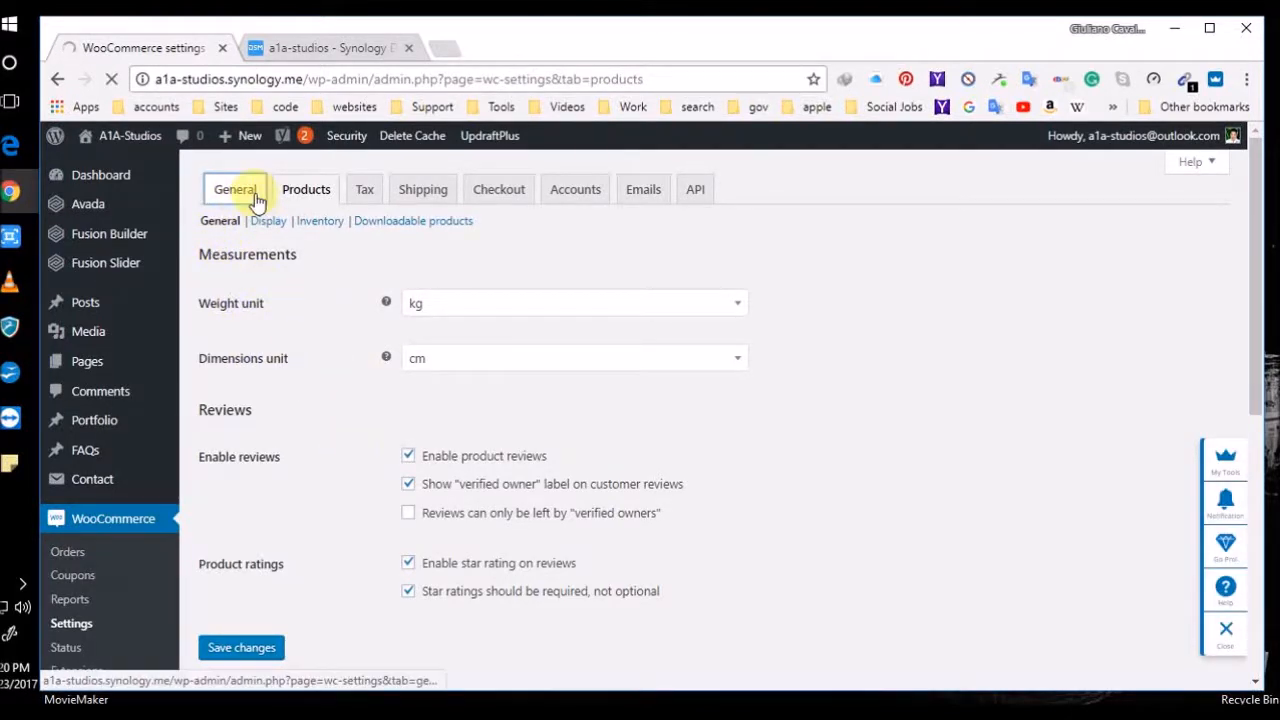
pyautogui.scroll(-2, 352, 330)
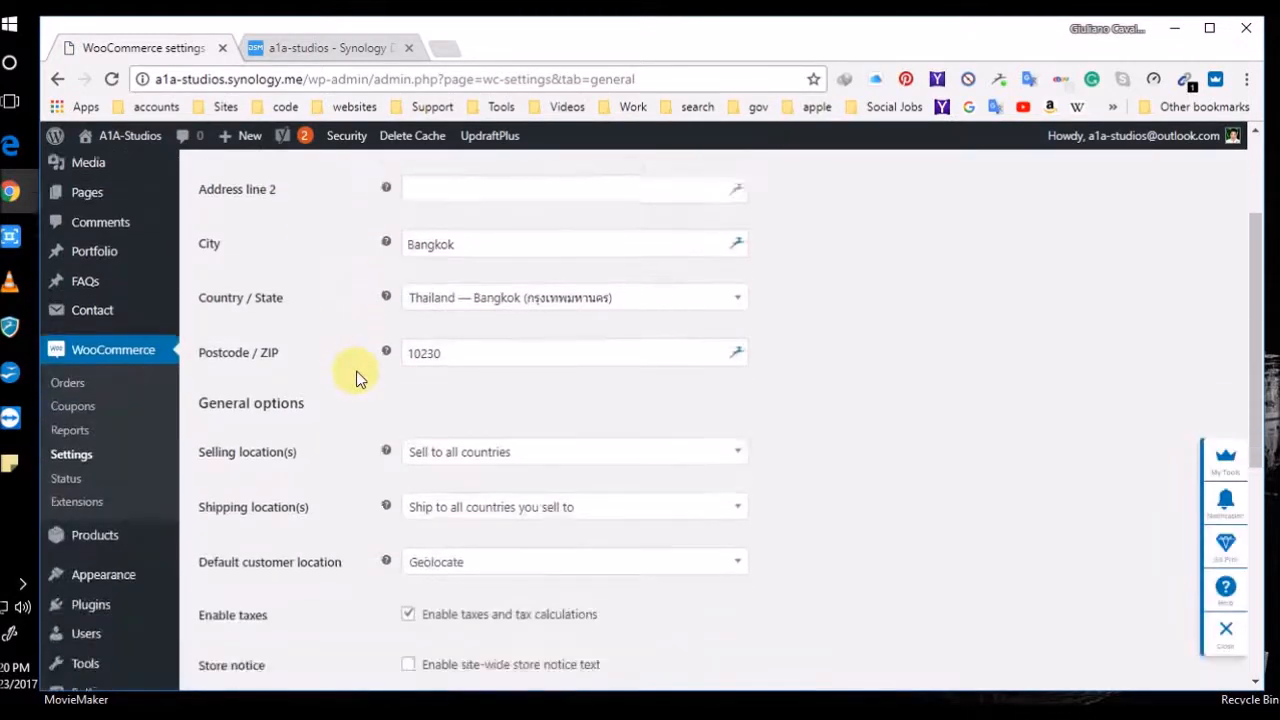
pyautogui.scroll(-5, 357, 378)
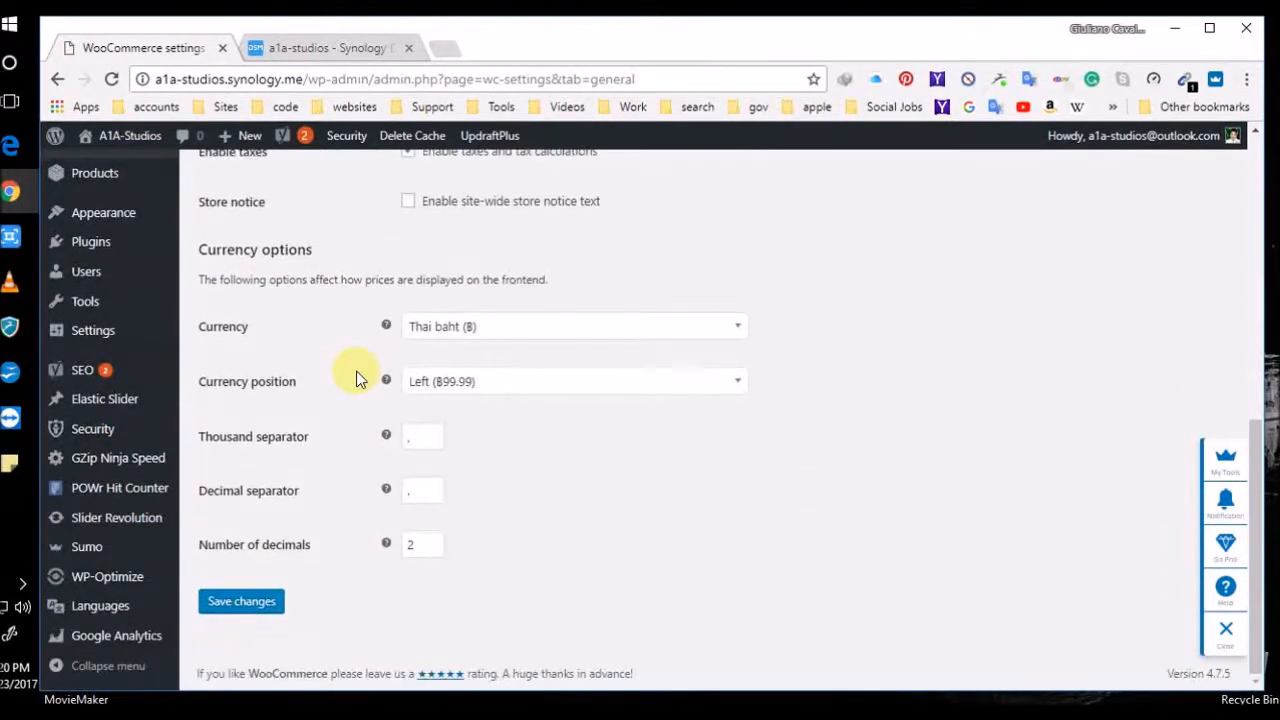
pyautogui.scroll(7, 320, 371)
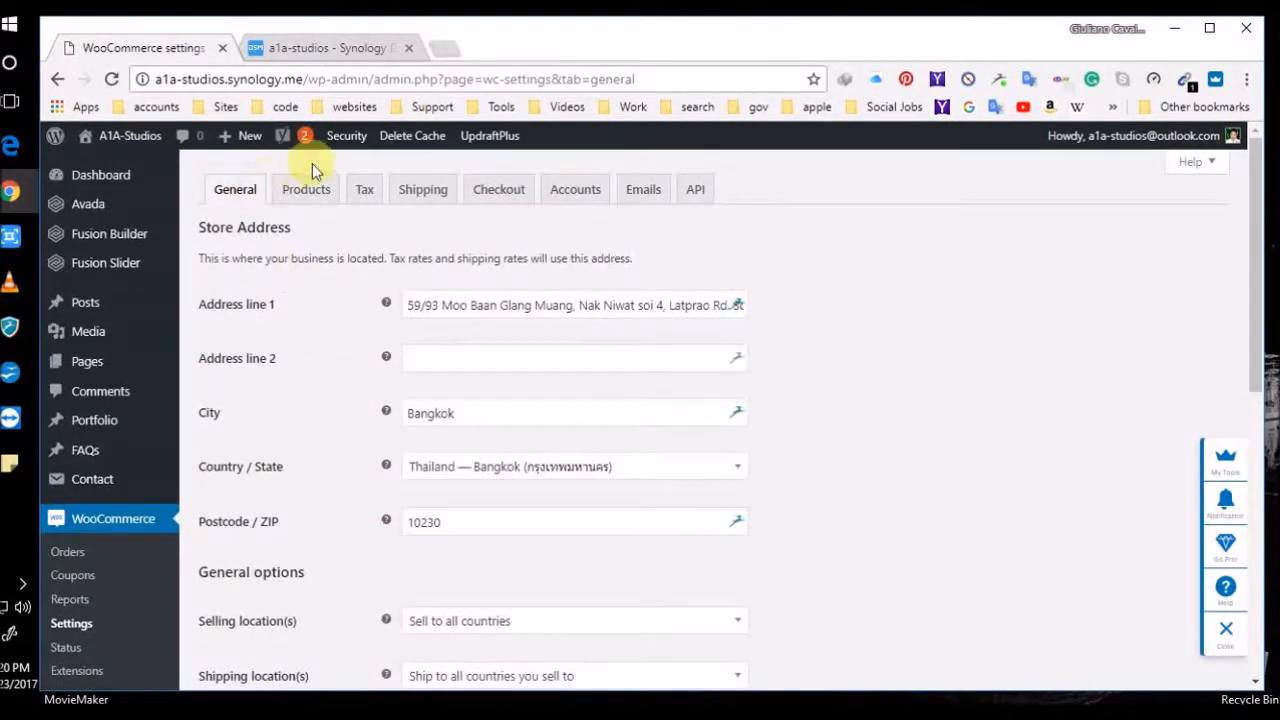
pyautogui.click(310, 190)
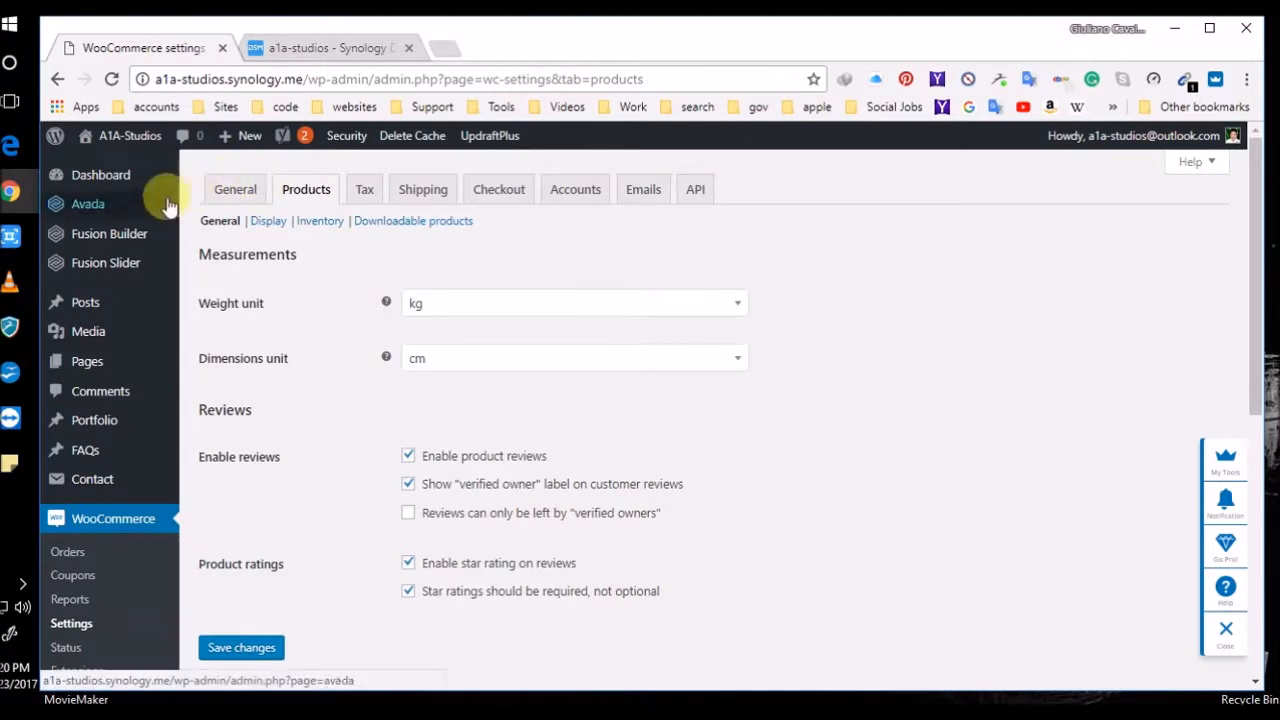
pyautogui.scroll(-3, 118, 525)
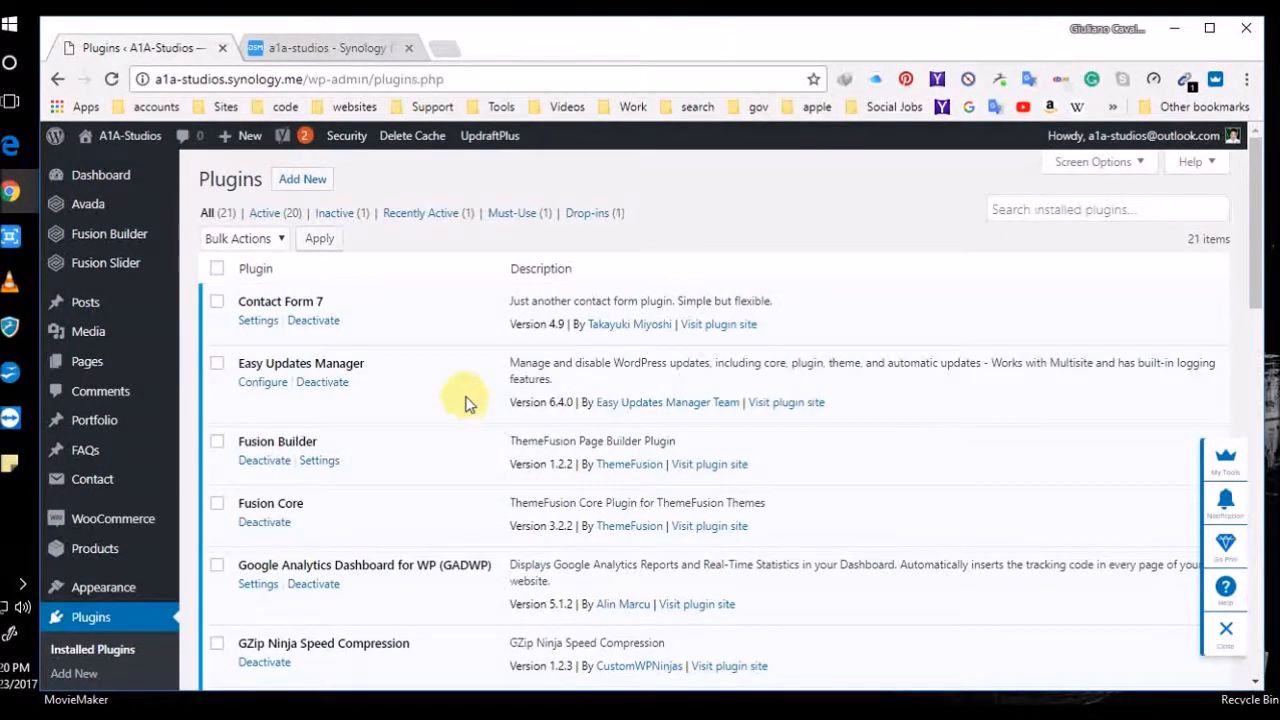
pyautogui.scroll(-3, 428, 406)
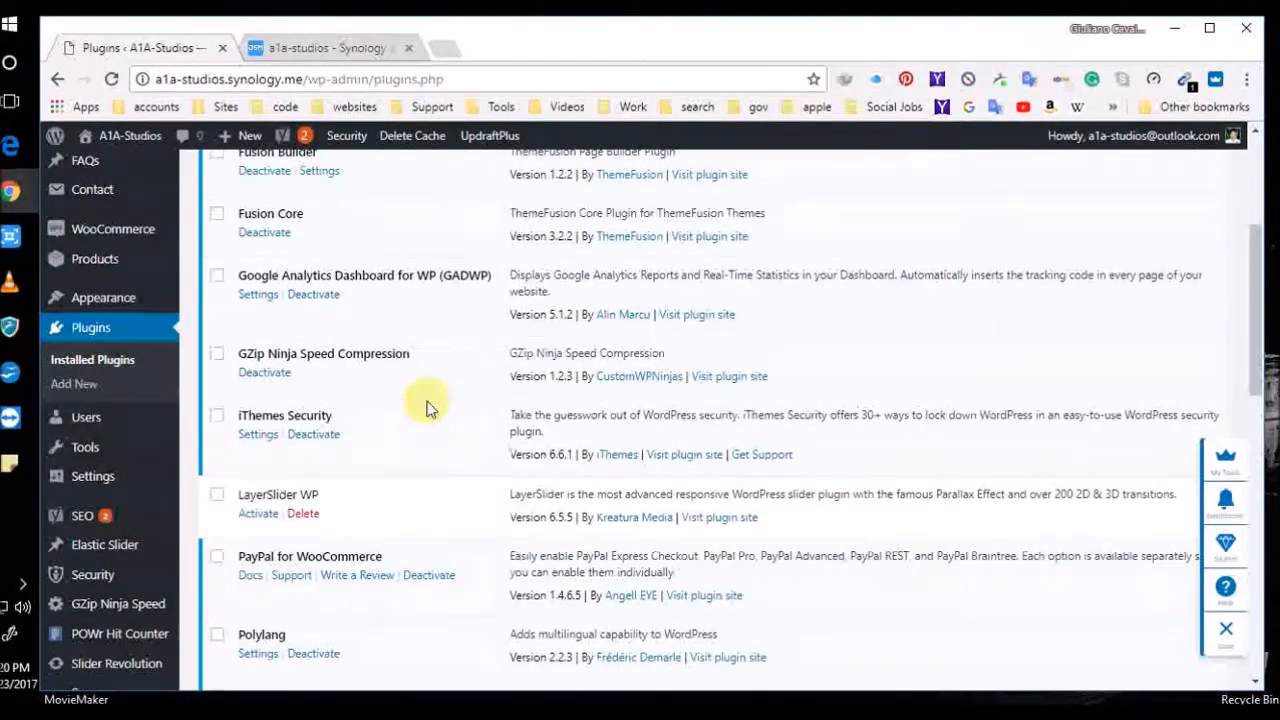
pyautogui.scroll(-4, 428, 406)
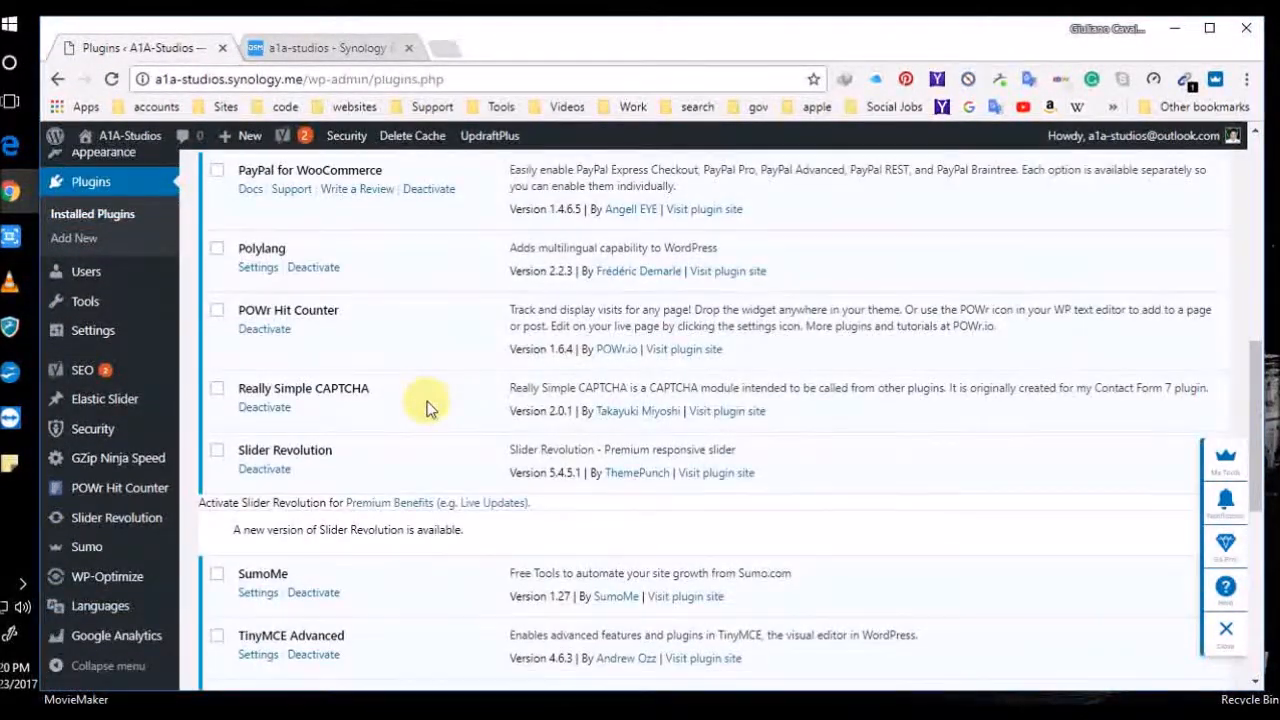
pyautogui.scroll(-5, 428, 406)
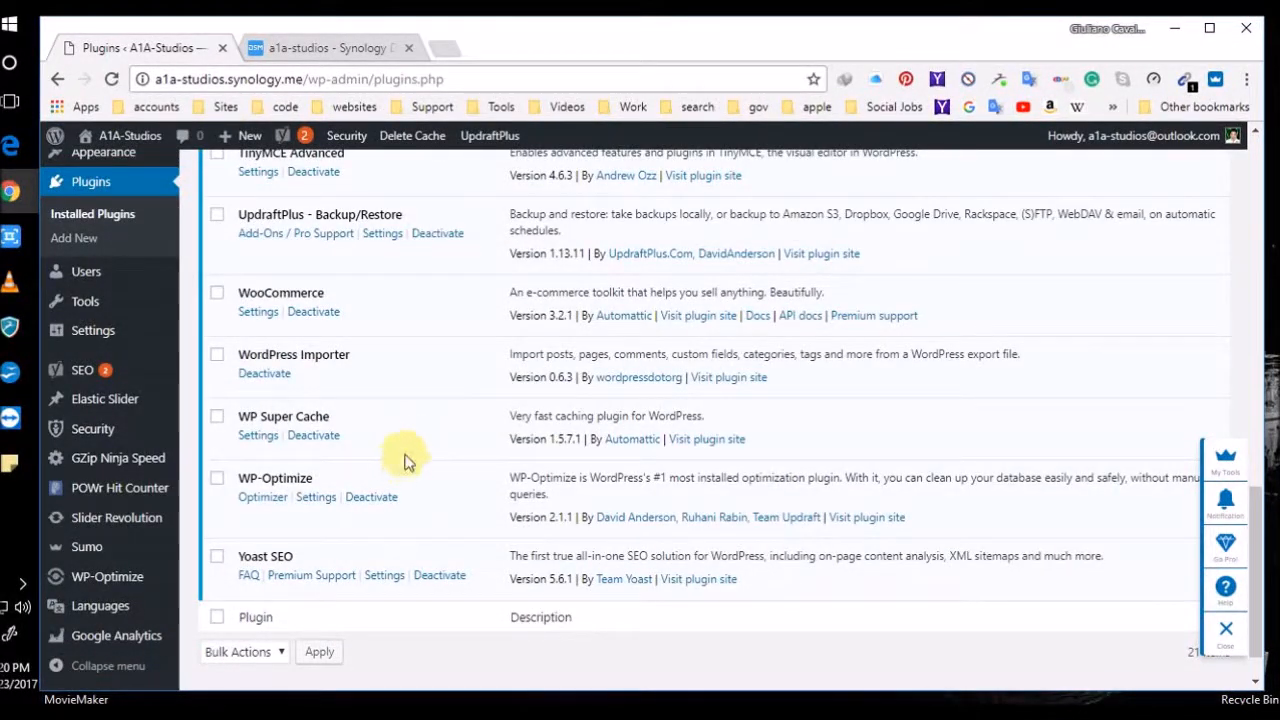
pyautogui.scroll(4, 385, 384)
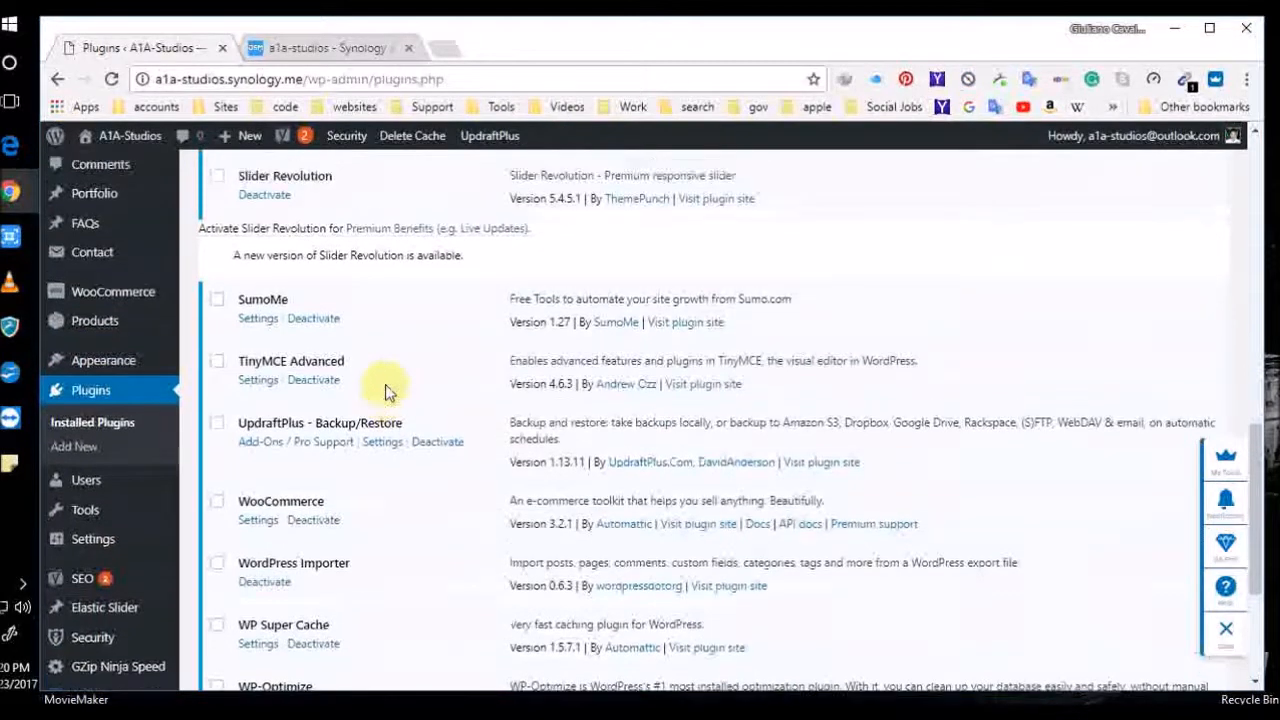
pyautogui.scroll(3, 385, 384)
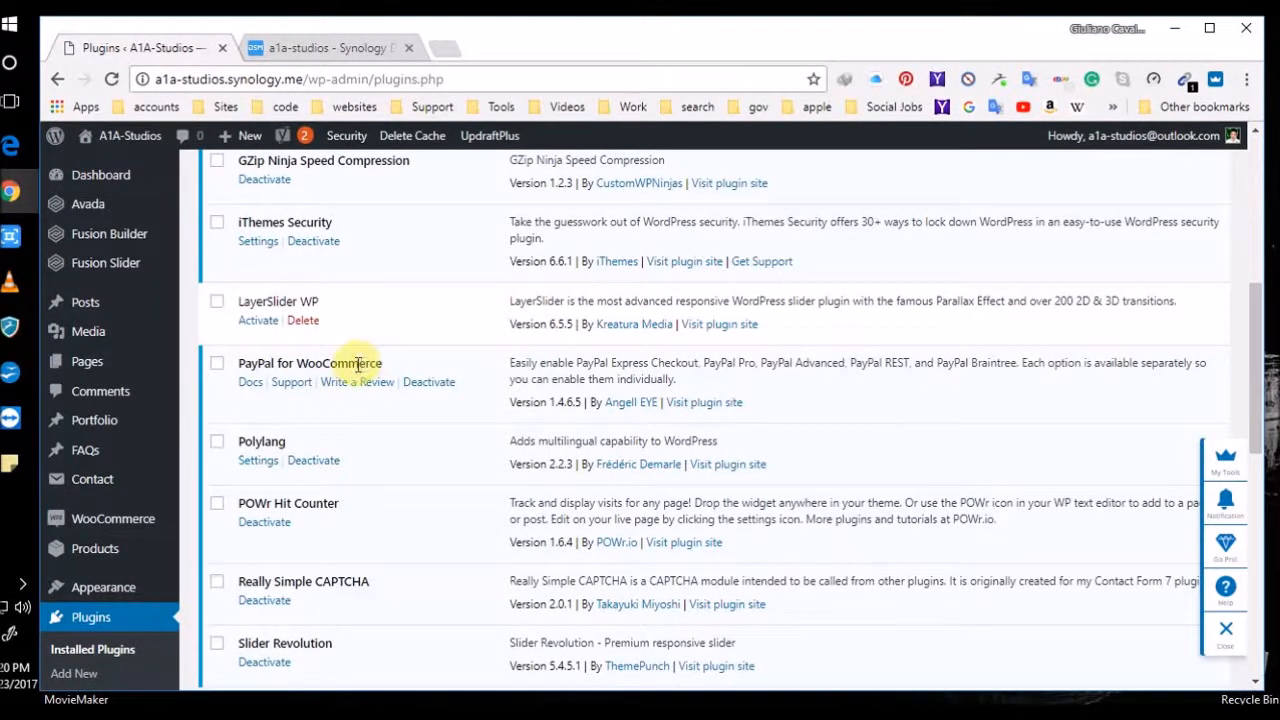
pyautogui.scroll(-2, 365, 393)
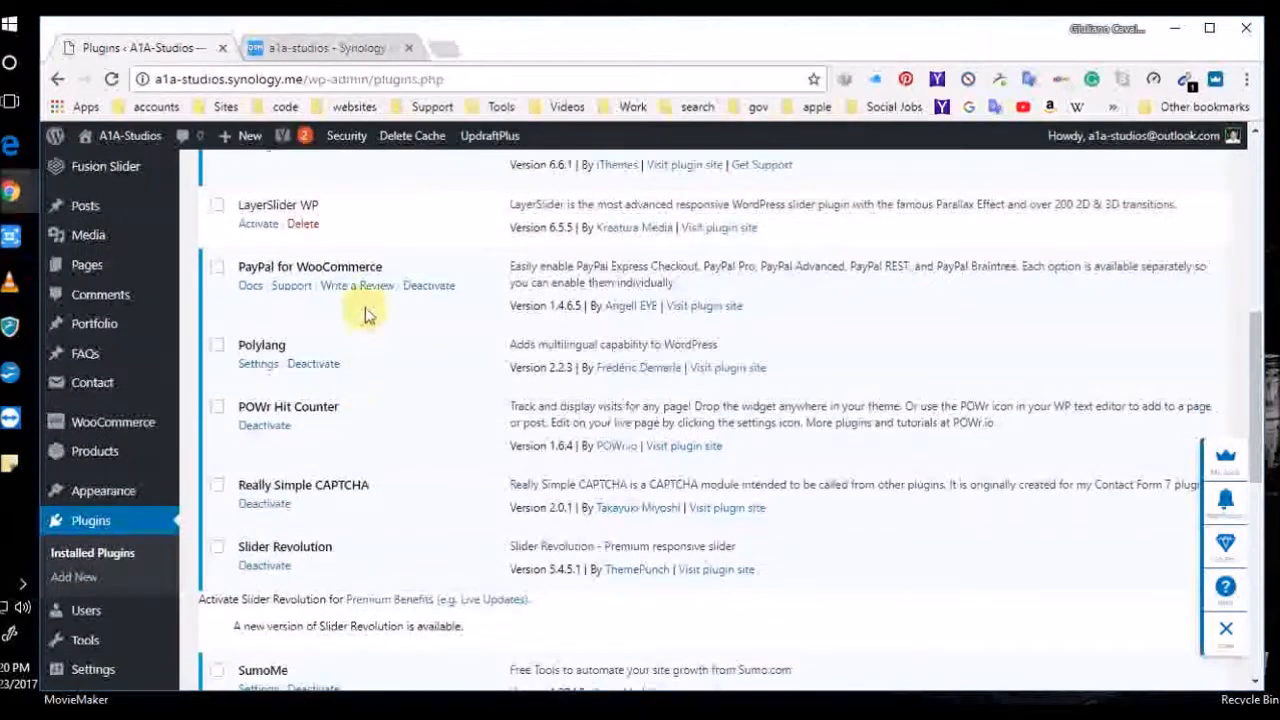
pyautogui.scroll(-10, 197, 430)
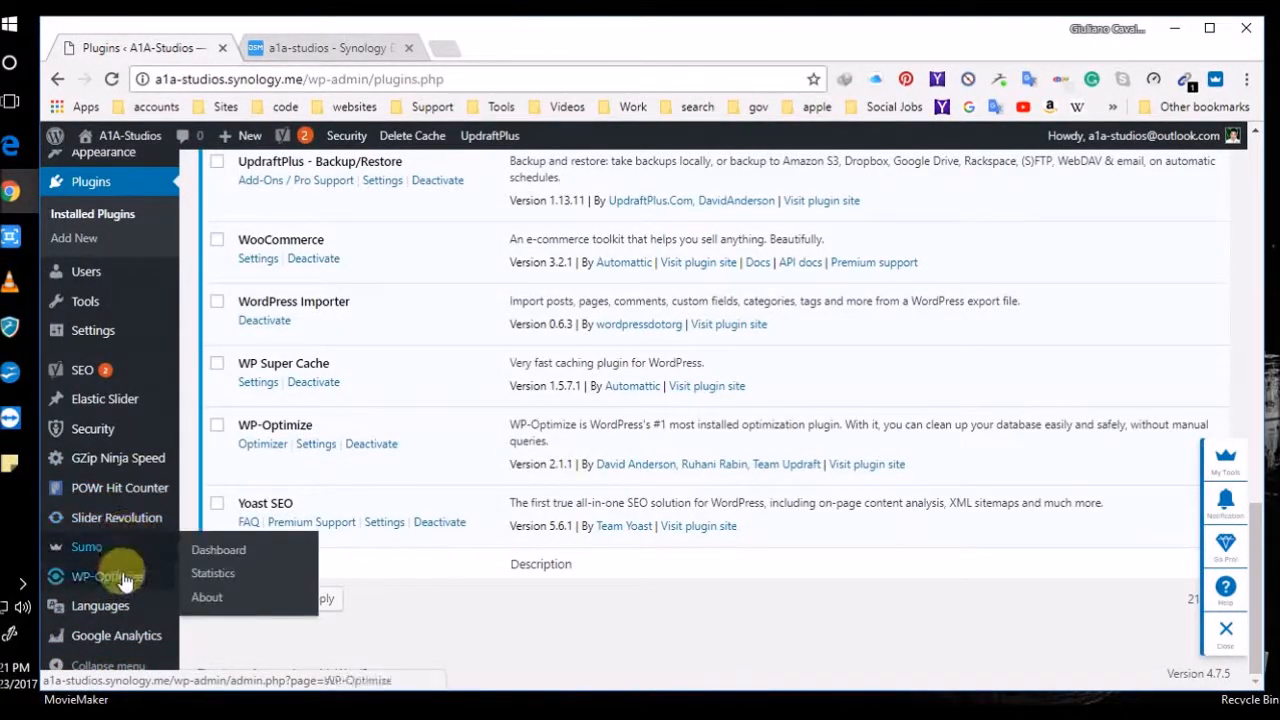
pyautogui.scroll(2, 140, 352)
pyautogui.scroll(4, 130, 350)
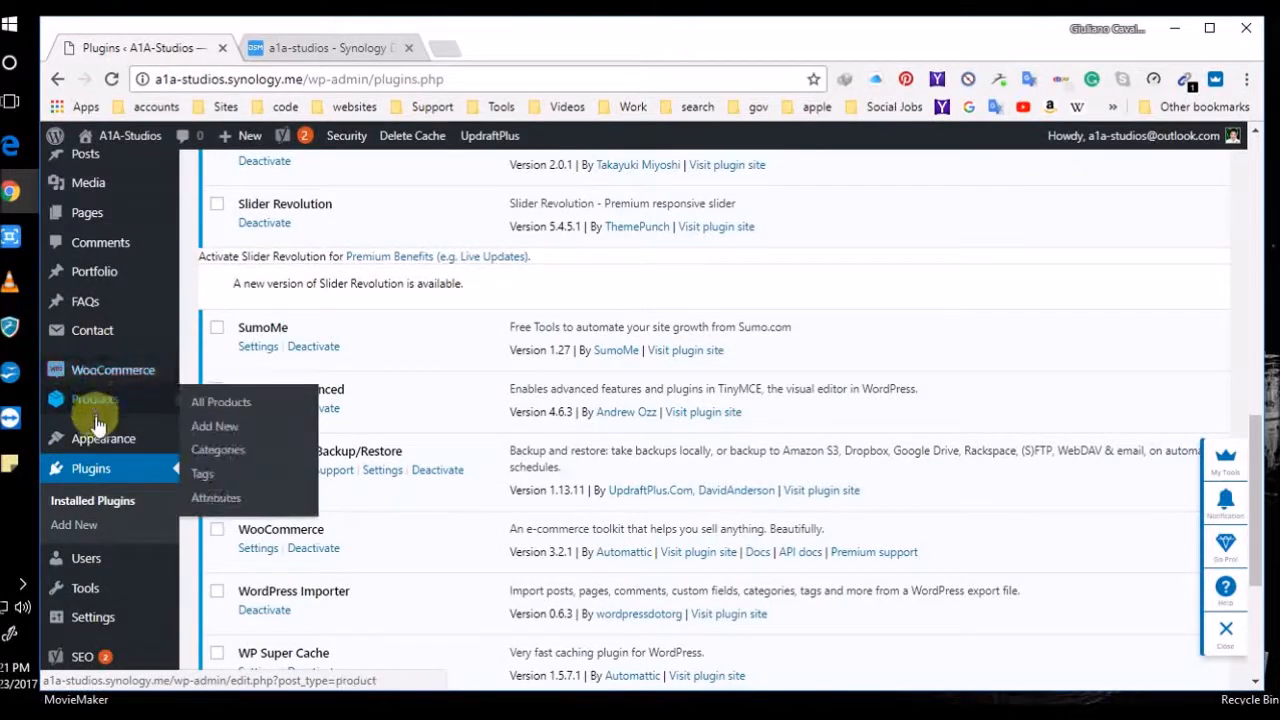
pyautogui.moveTo(112, 396)
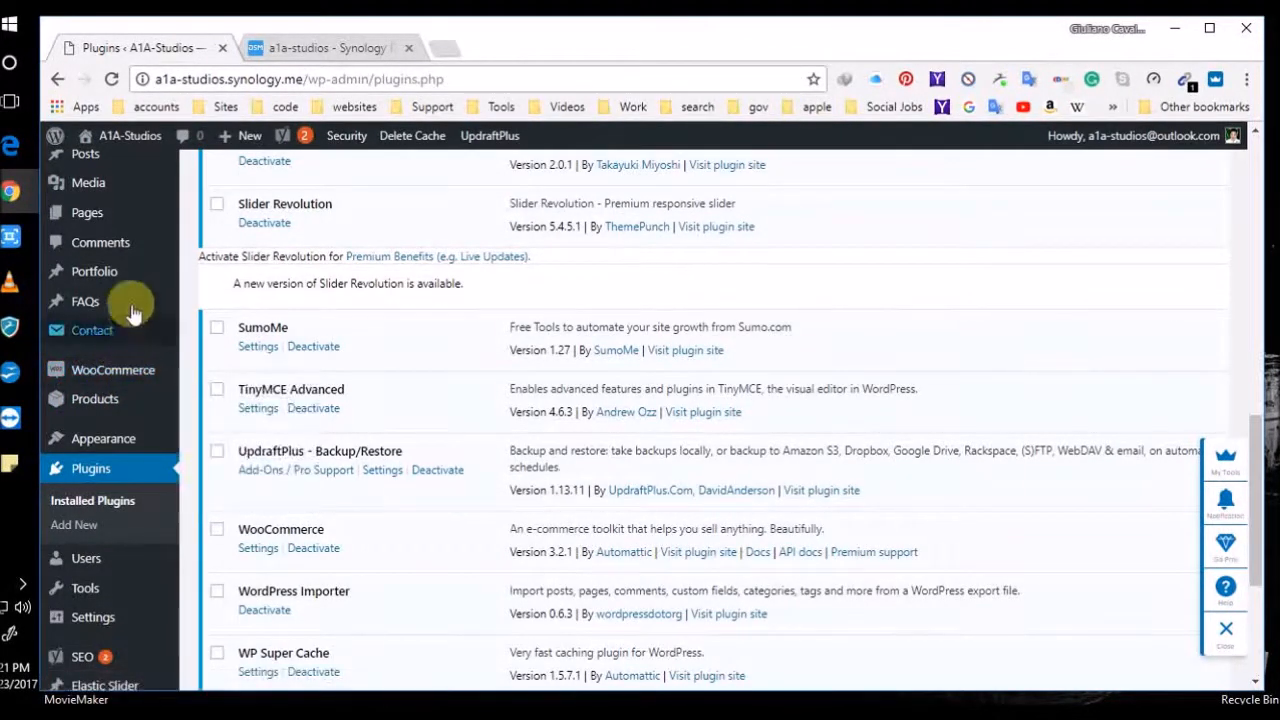
pyautogui.scroll(2, 130, 280)
pyautogui.scroll(1, 110, 290)
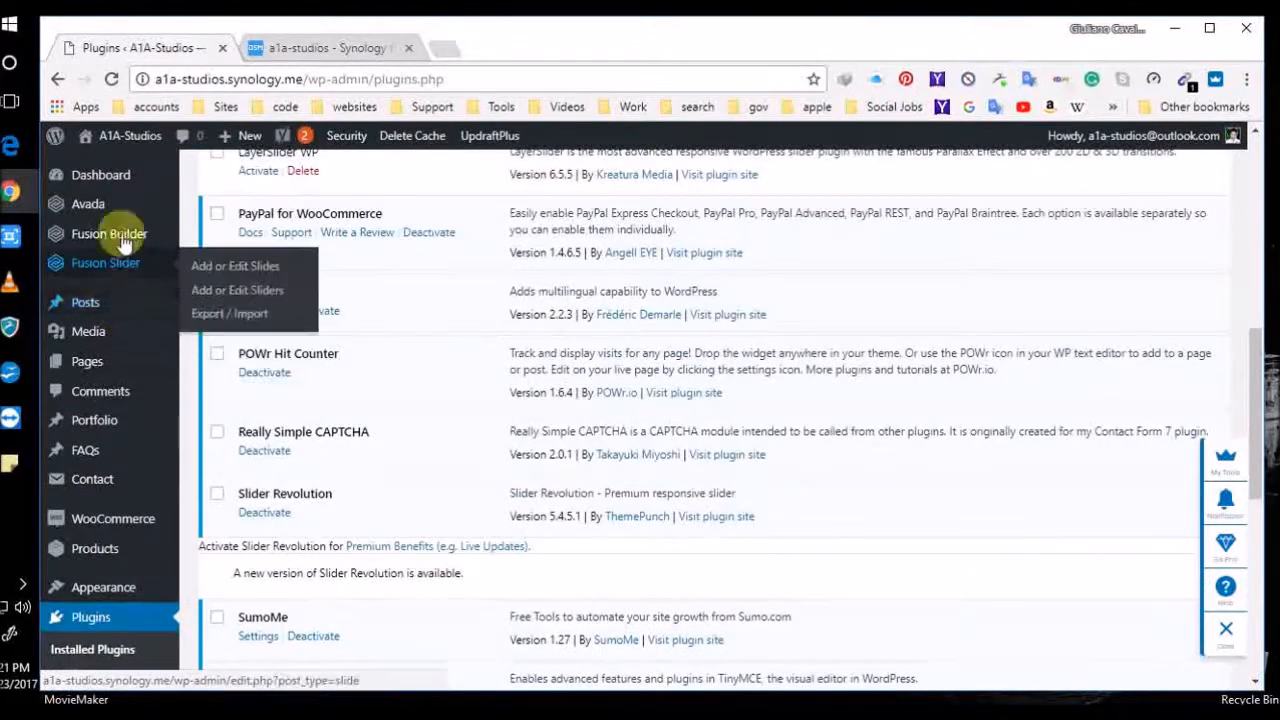
pyautogui.moveTo(88, 358)
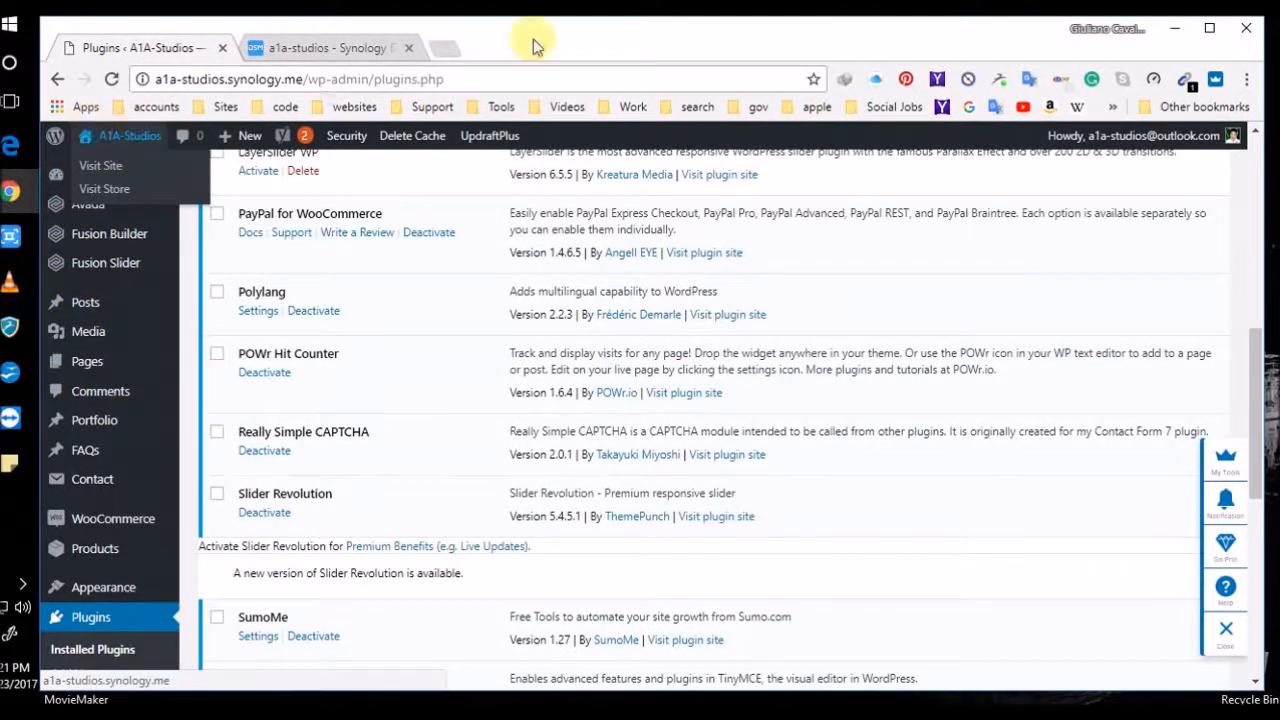
# Check Synology Web Station, then return to the live A1A-Studios homepage showing 220 visits
pyautogui.click(313, 55)
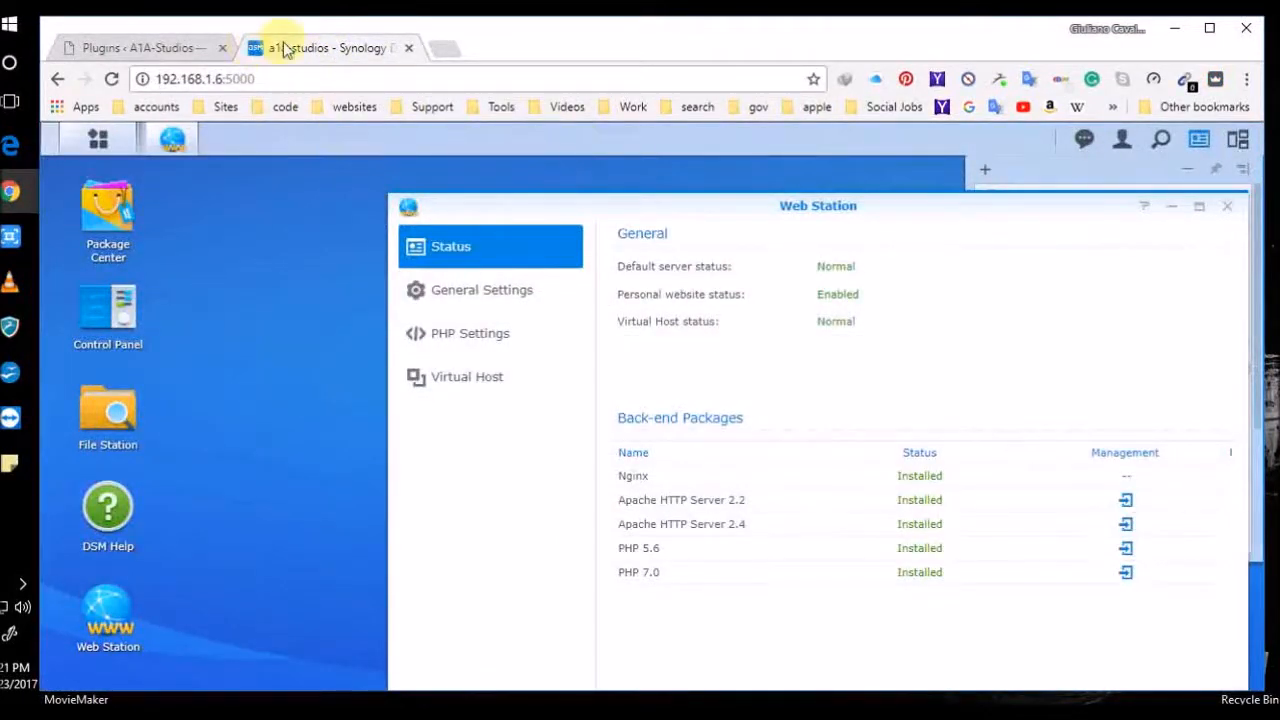
pyautogui.click(155, 55)
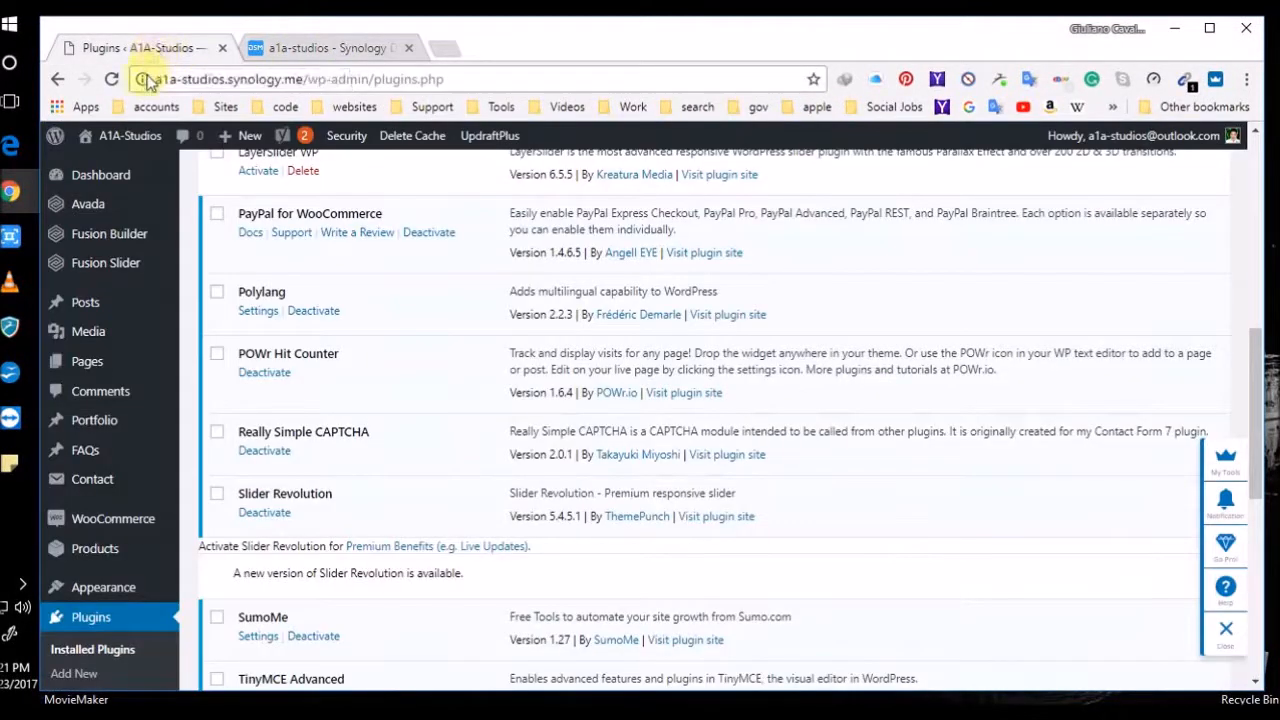
pyautogui.click(128, 136)
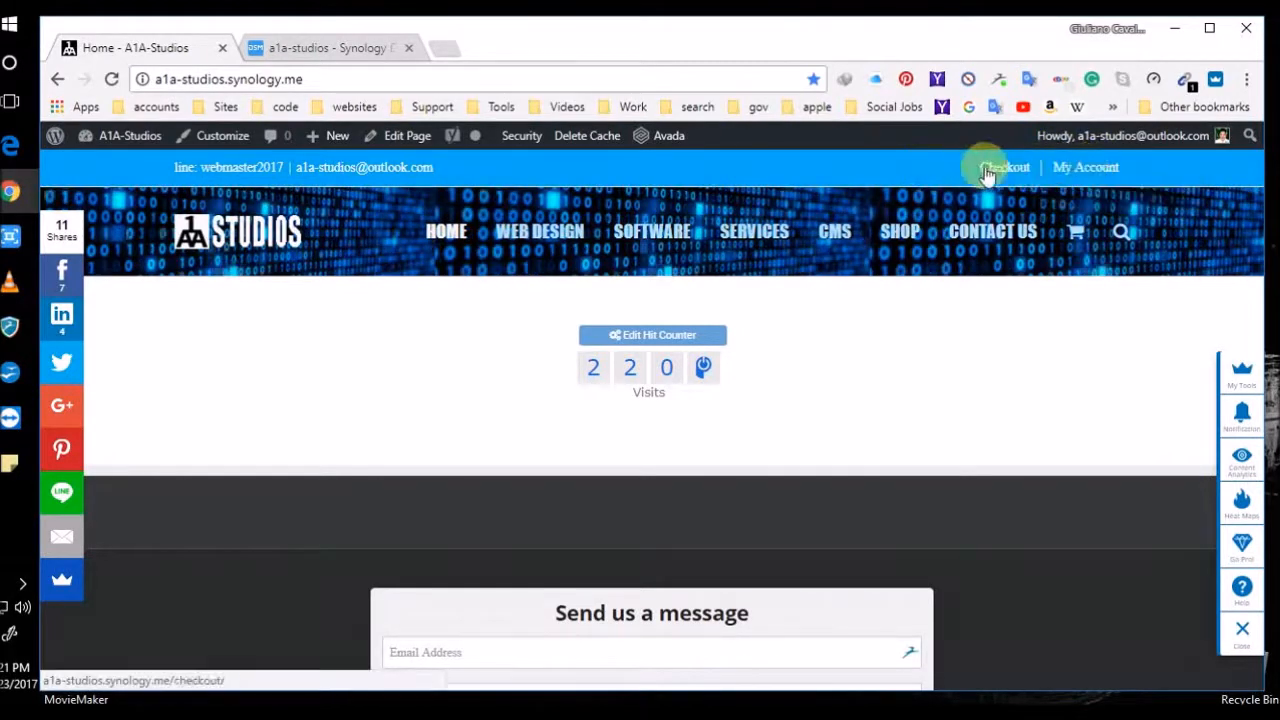
pyautogui.moveTo(1066, 176)
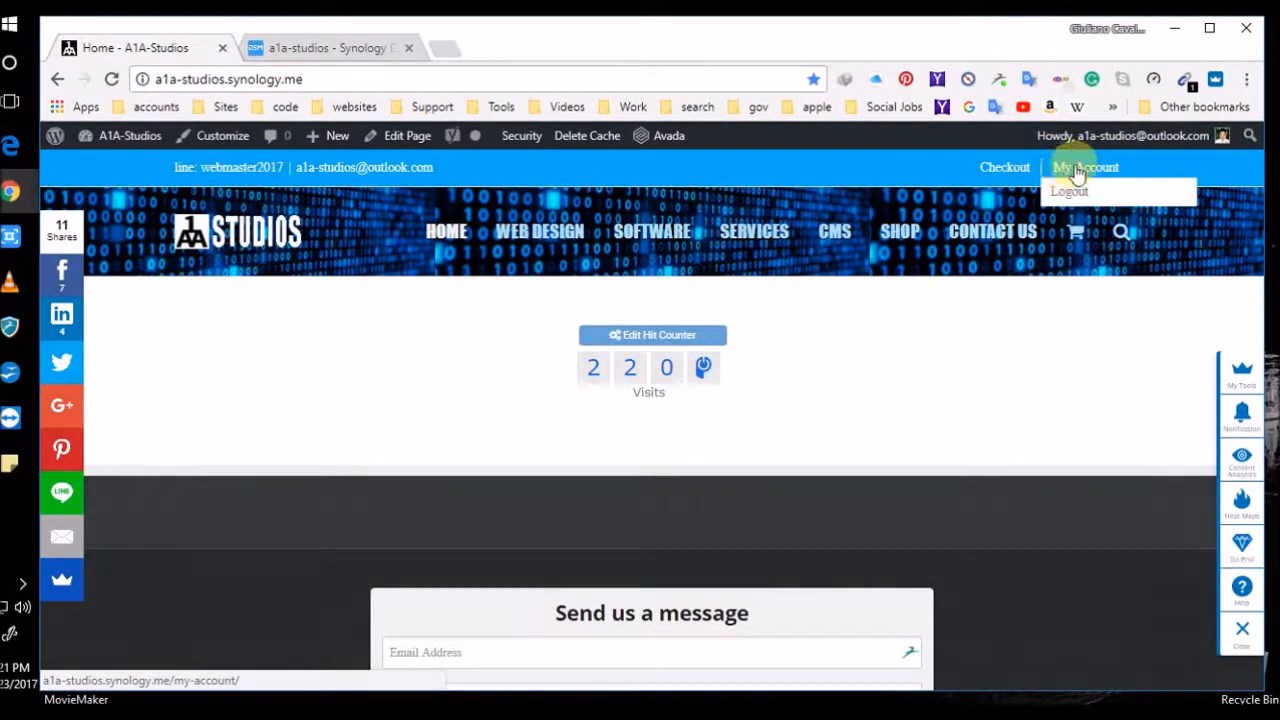
pyautogui.moveTo(1125, 137)
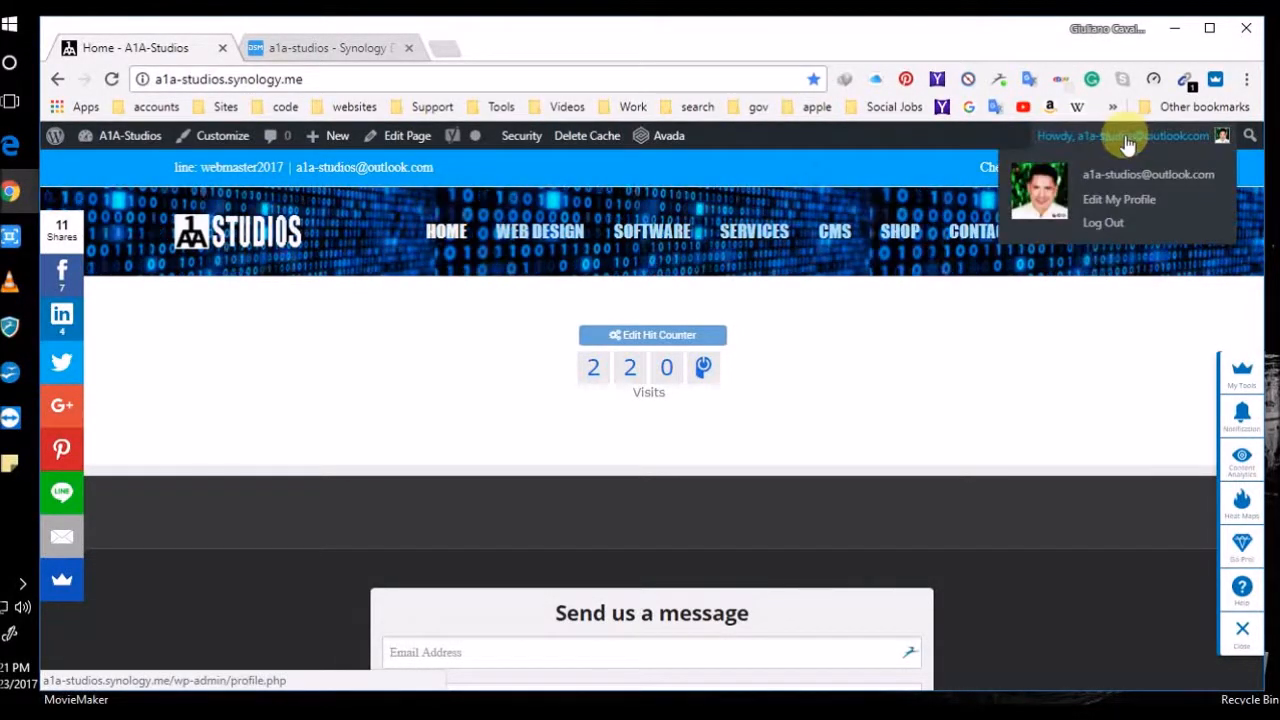
# Log out of admin, reload the site root, and go to the My account Login/Register page
pyautogui.click(1106, 224)
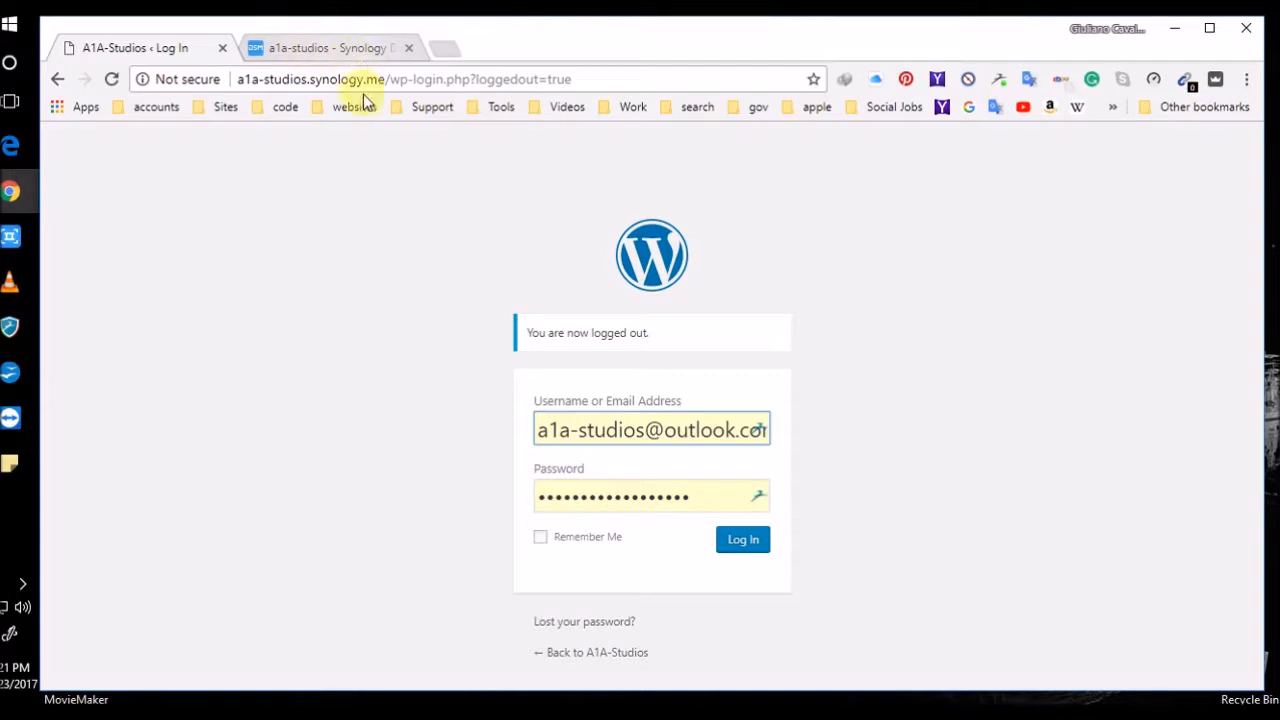
pyautogui.moveTo(388, 84); pyautogui.dragTo(601, 84)
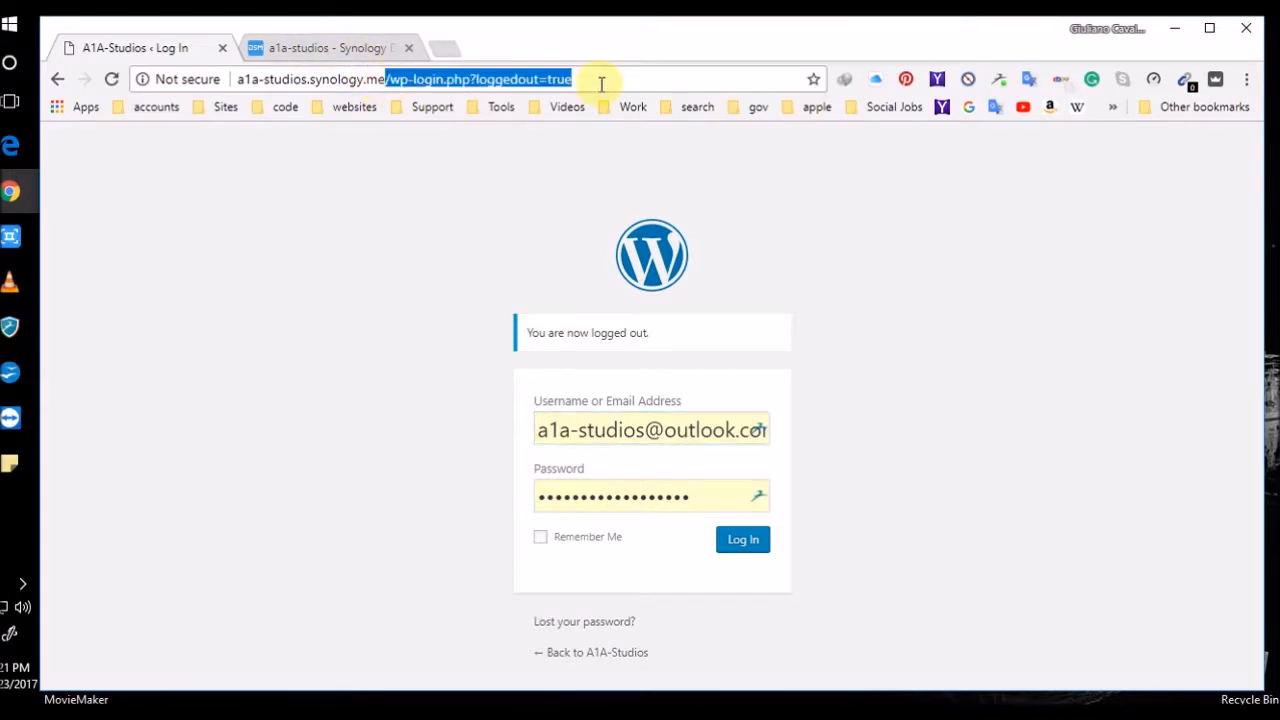
pyautogui.press('BackSpace')
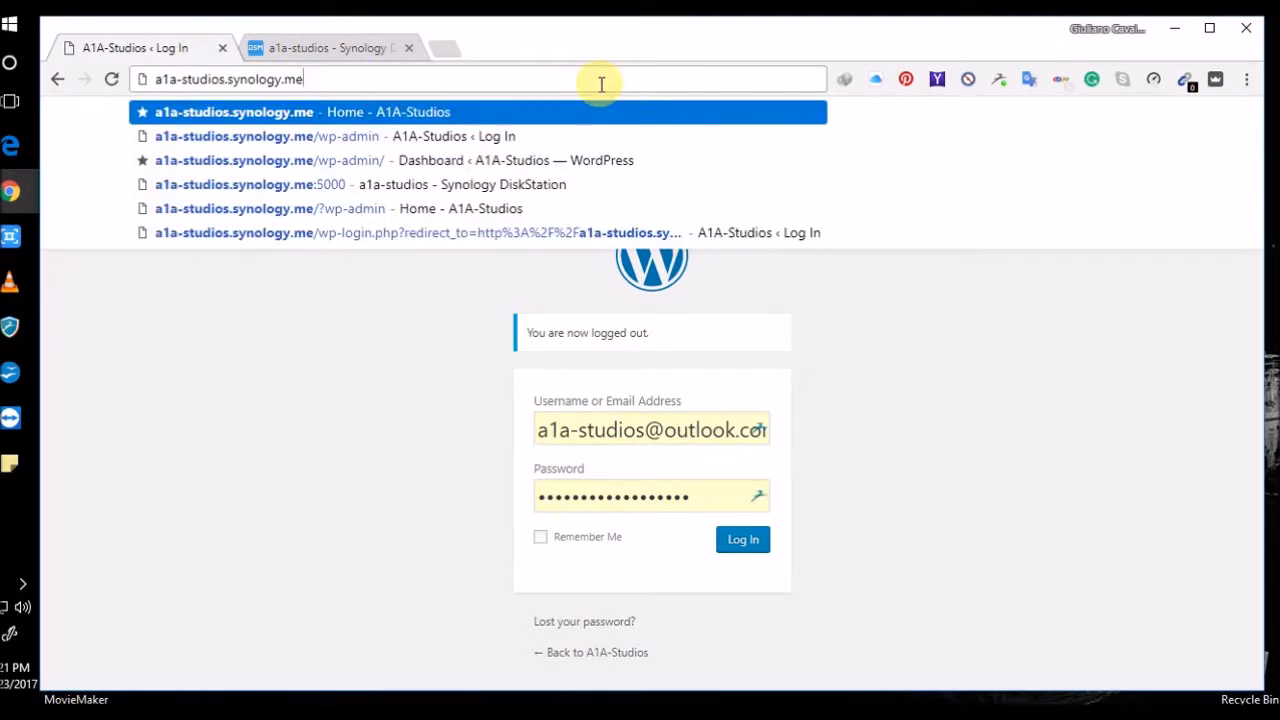
pyautogui.press('Return')
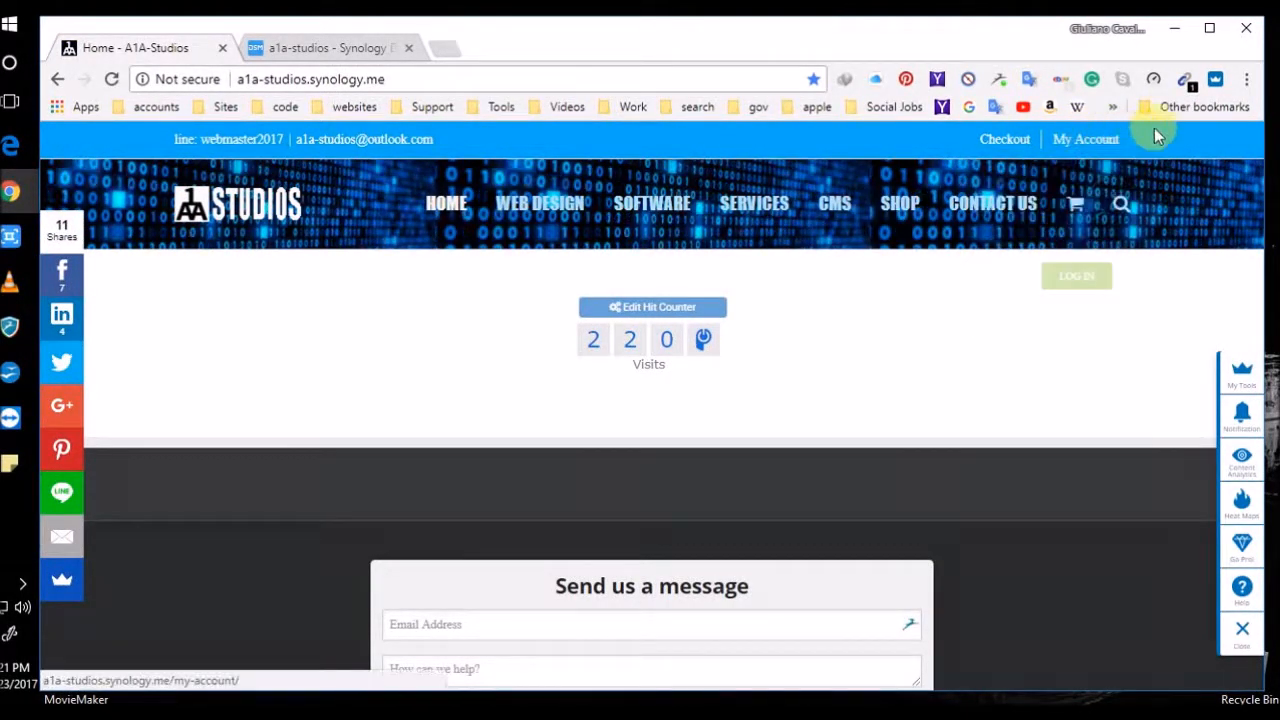
pyautogui.click(1092, 141)
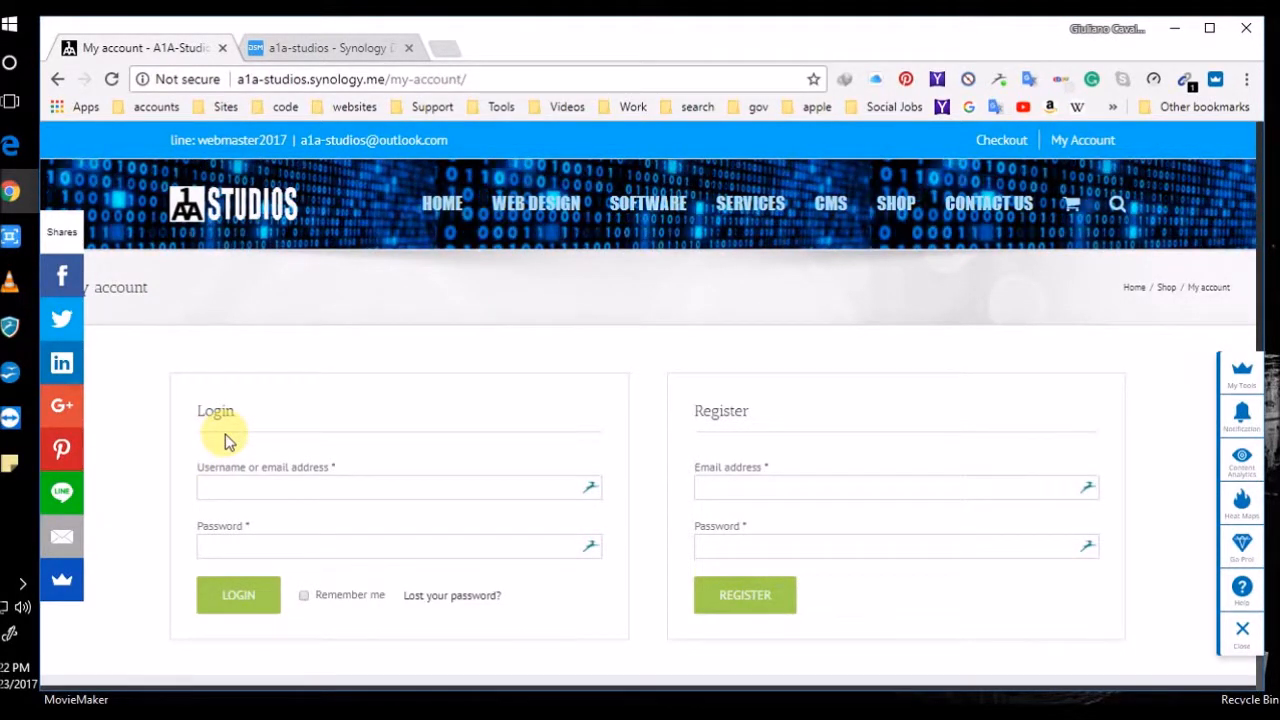
# As a logged-out visitor, view Checkout and the empty Cart, then trim the cart path from the URL
pyautogui.click(1004, 140)
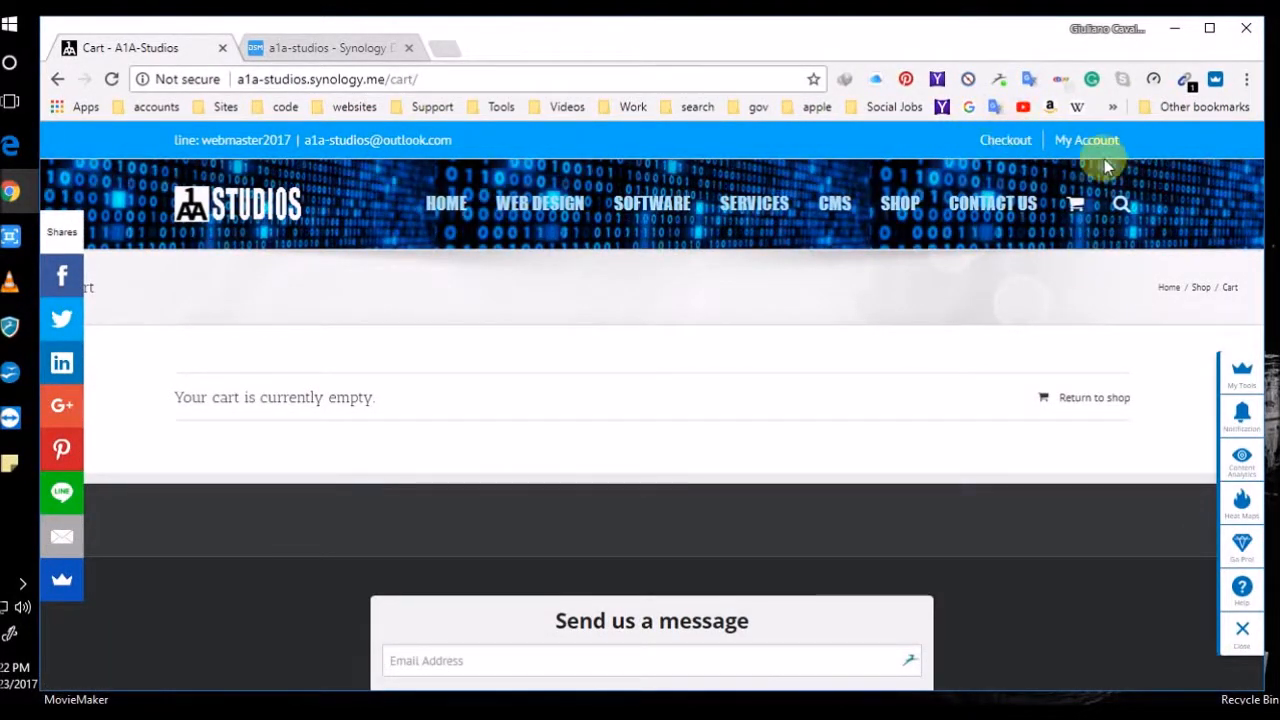
pyautogui.click(1076, 208)
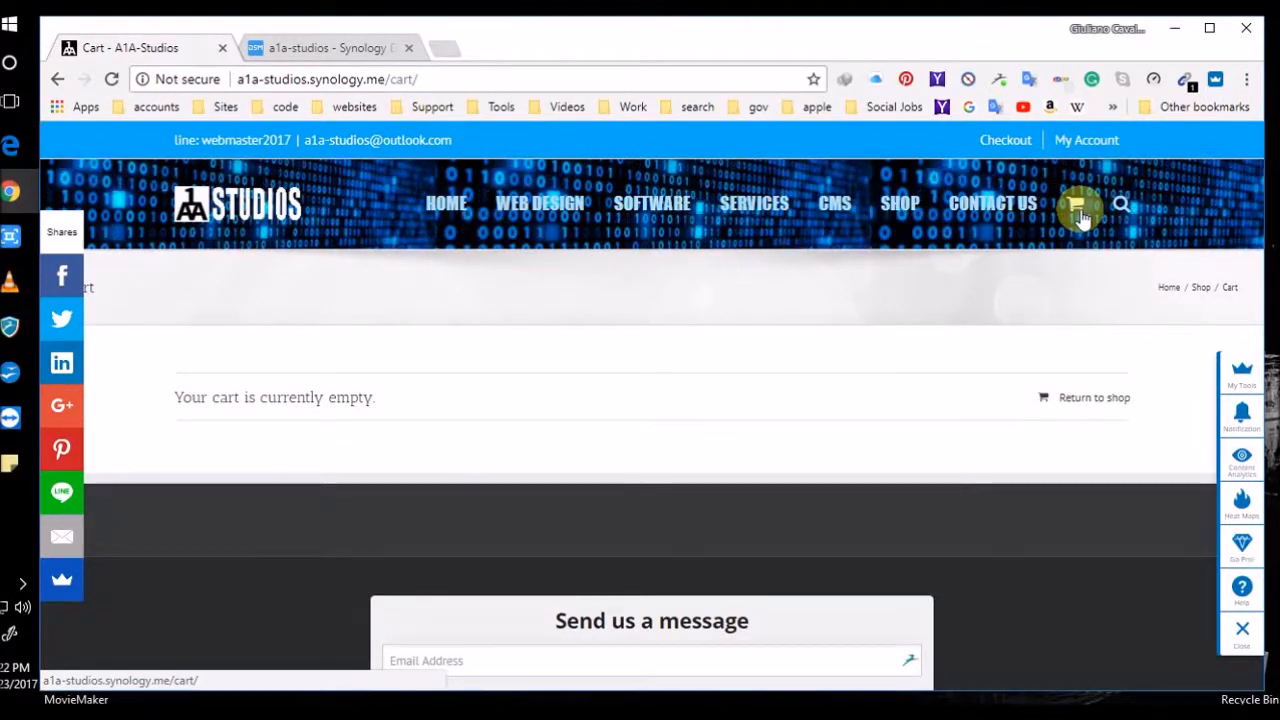
pyautogui.click(1015, 141)
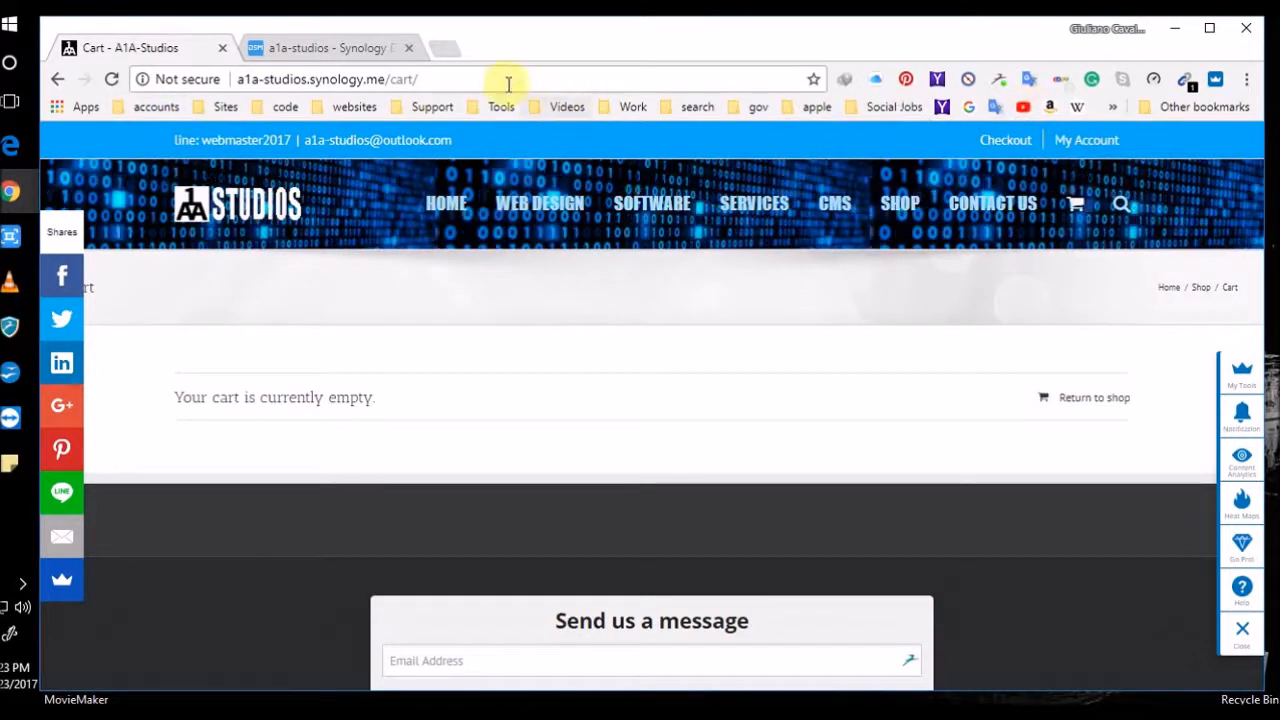
pyautogui.click(476, 76)
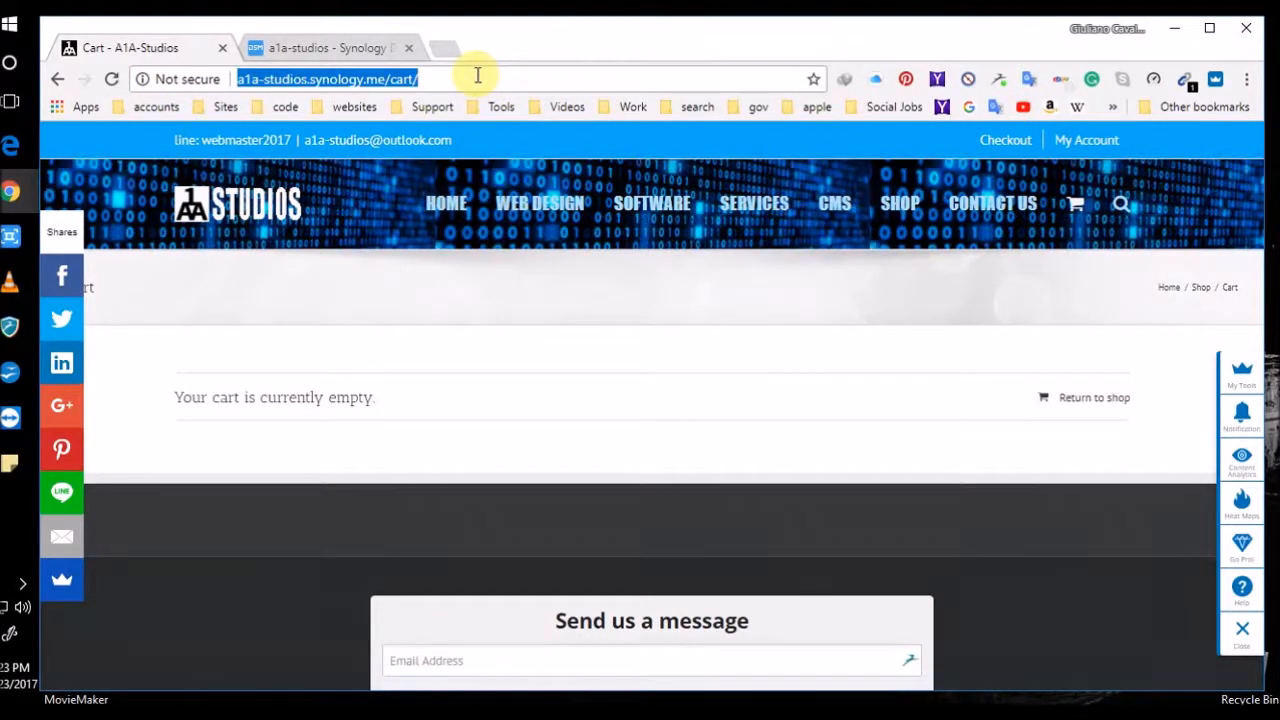
pyautogui.click(477, 76)
pyautogui.press('BackSpace')
pyautogui.press('BackSpace')
pyautogui.press('BackSpace')
pyautogui.press('BackSpace')
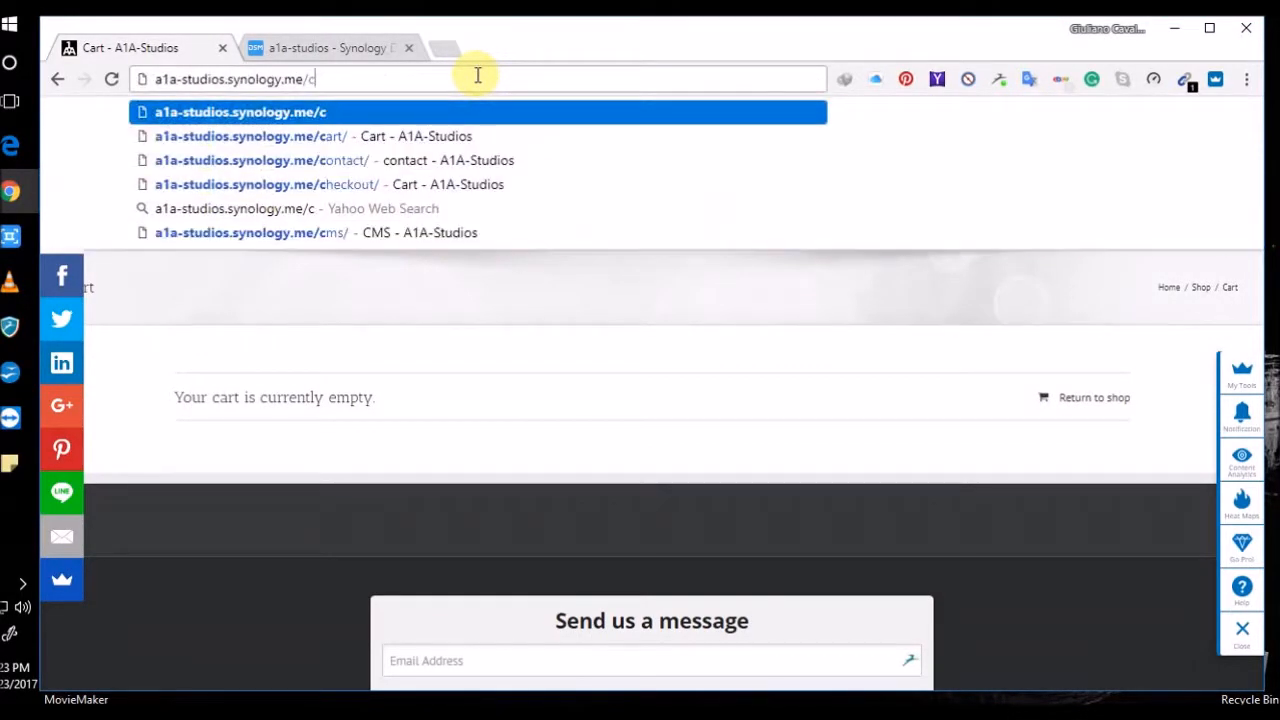
pyautogui.press('BackSpace')
# Log back in at /wp-admin with the saved admin credentials and head to Avada Theme Options
pyautogui.write('wp')
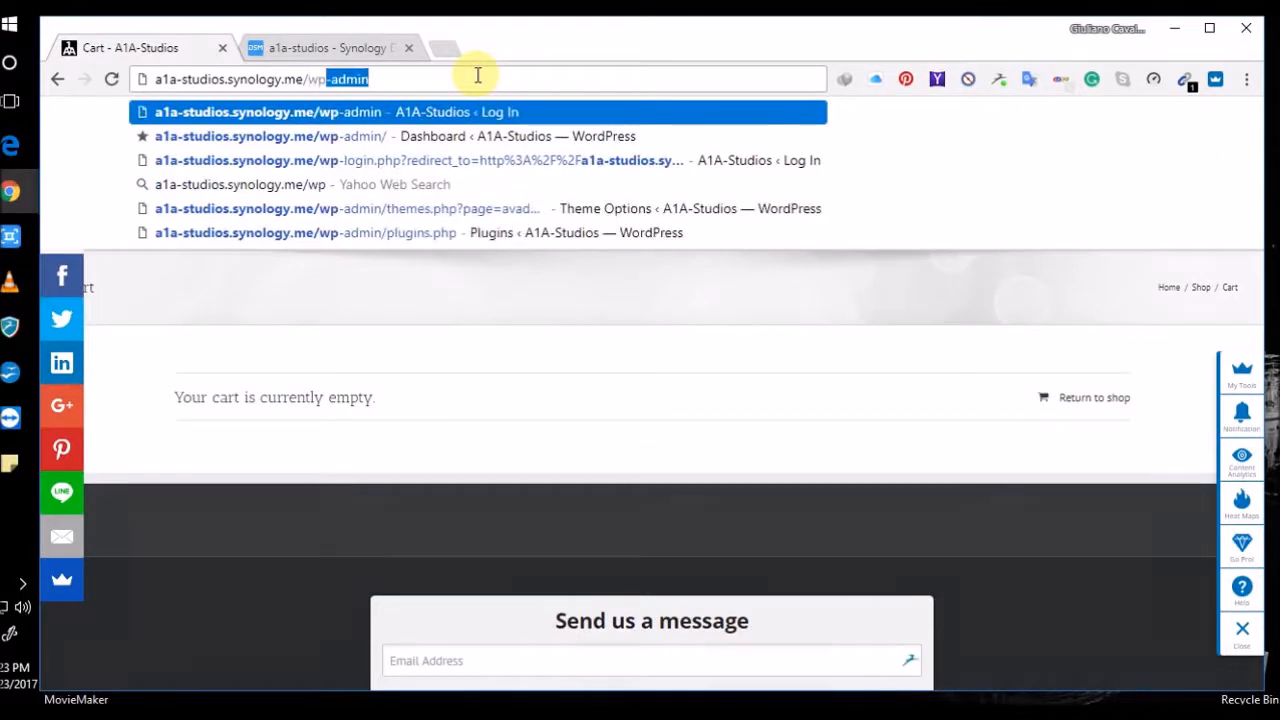
pyautogui.write('-admin')
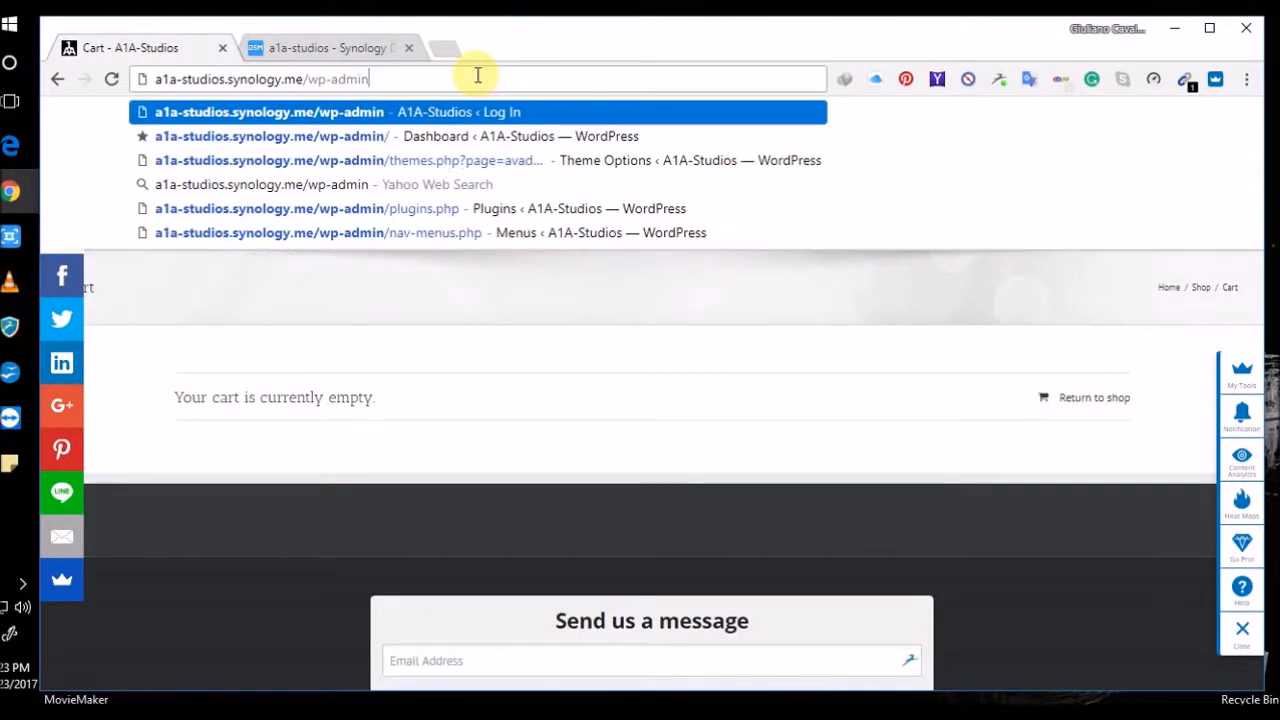
pyautogui.press('Return')
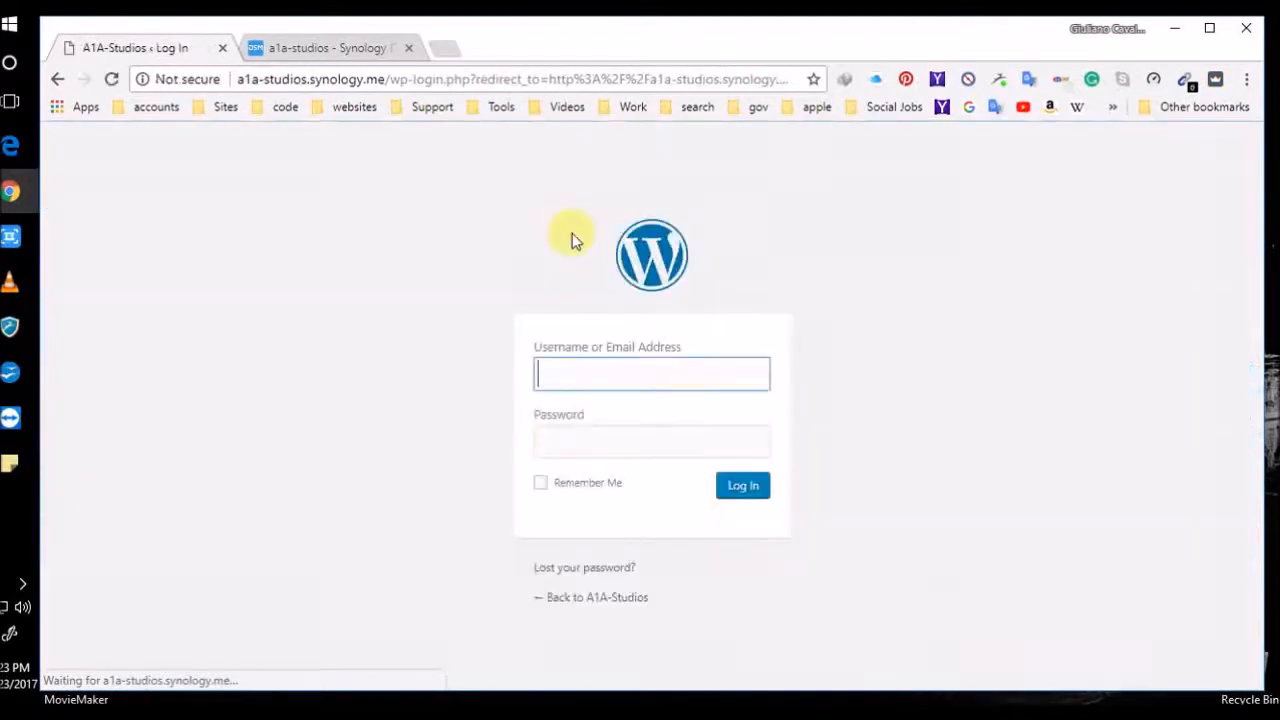
pyautogui.click(748, 490)
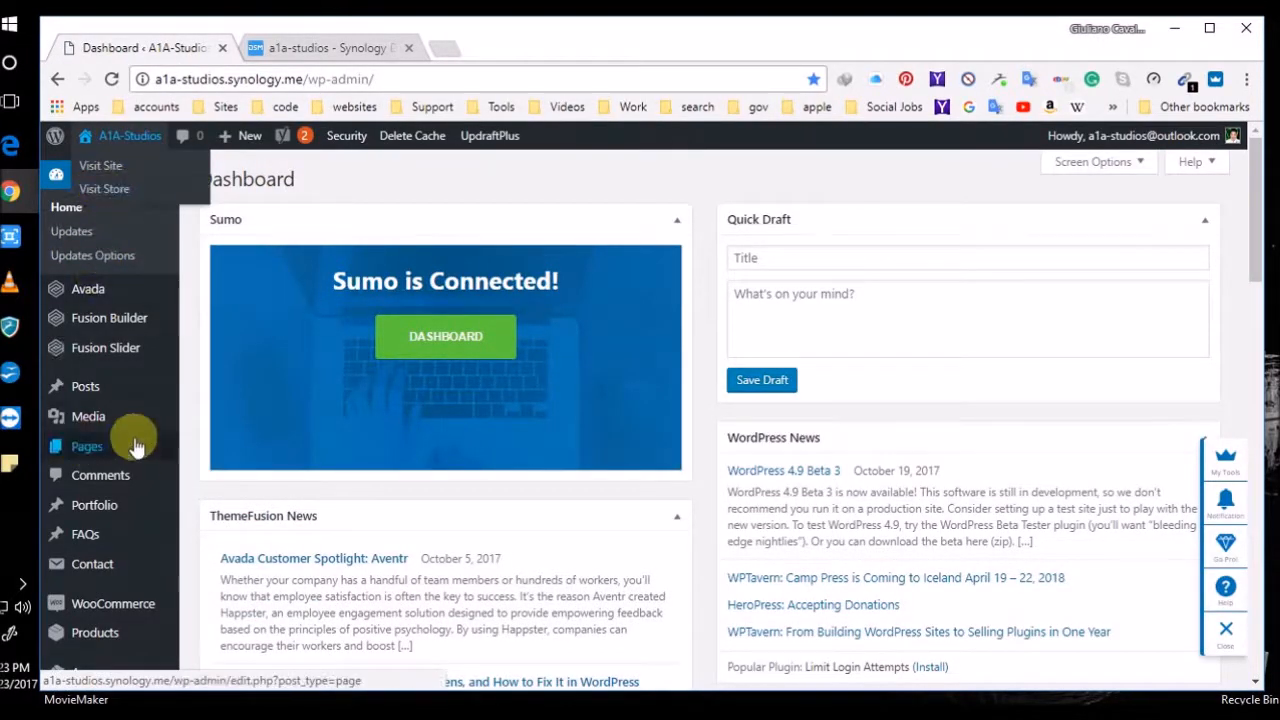
pyautogui.moveTo(100, 292)
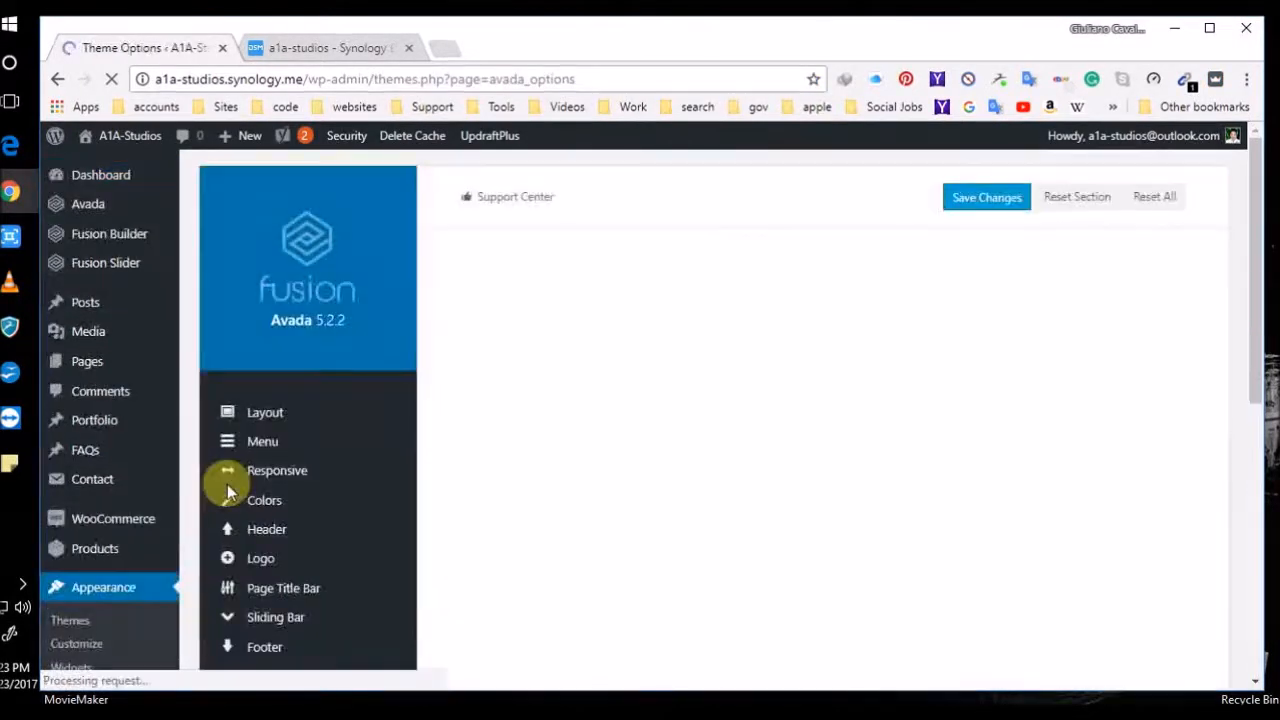
# Show Avada's Layout options: Wide layout, 1100px site width, 55px/40px padding, 23% sidebar
pyautogui.moveTo(343, 458)
pyautogui.scroll(-7, 343, 458)
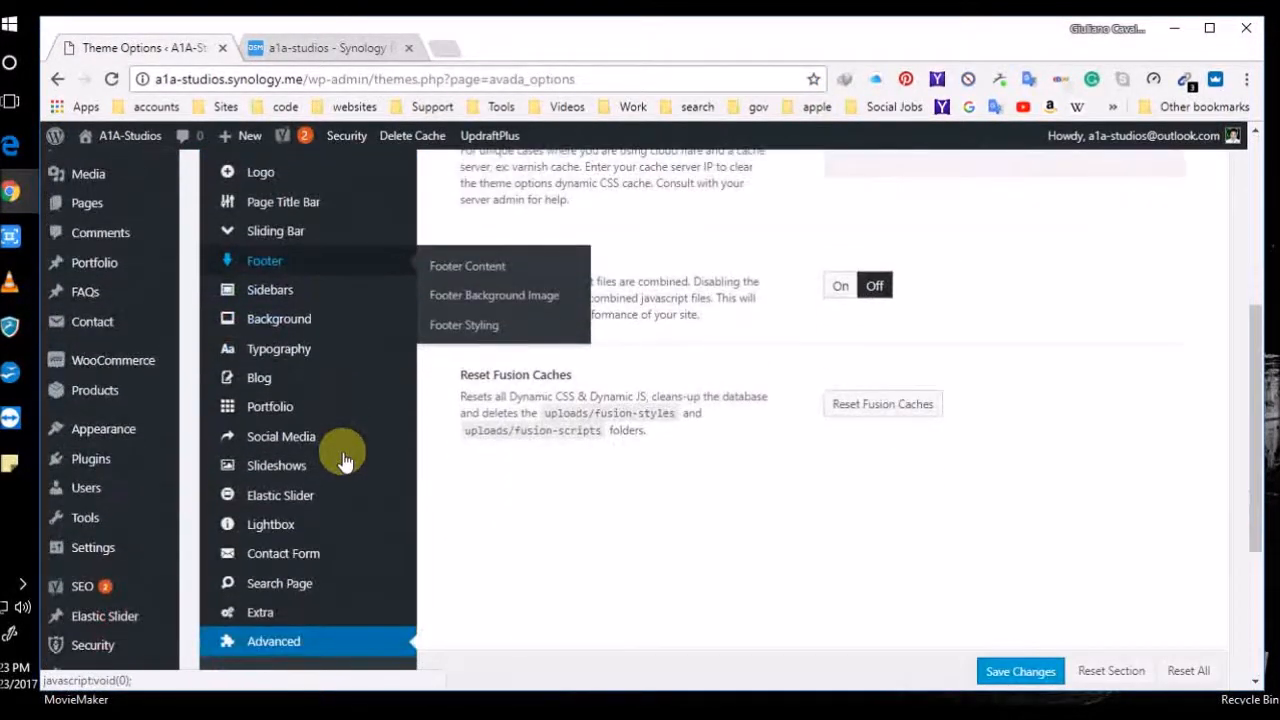
pyautogui.click(343, 458)
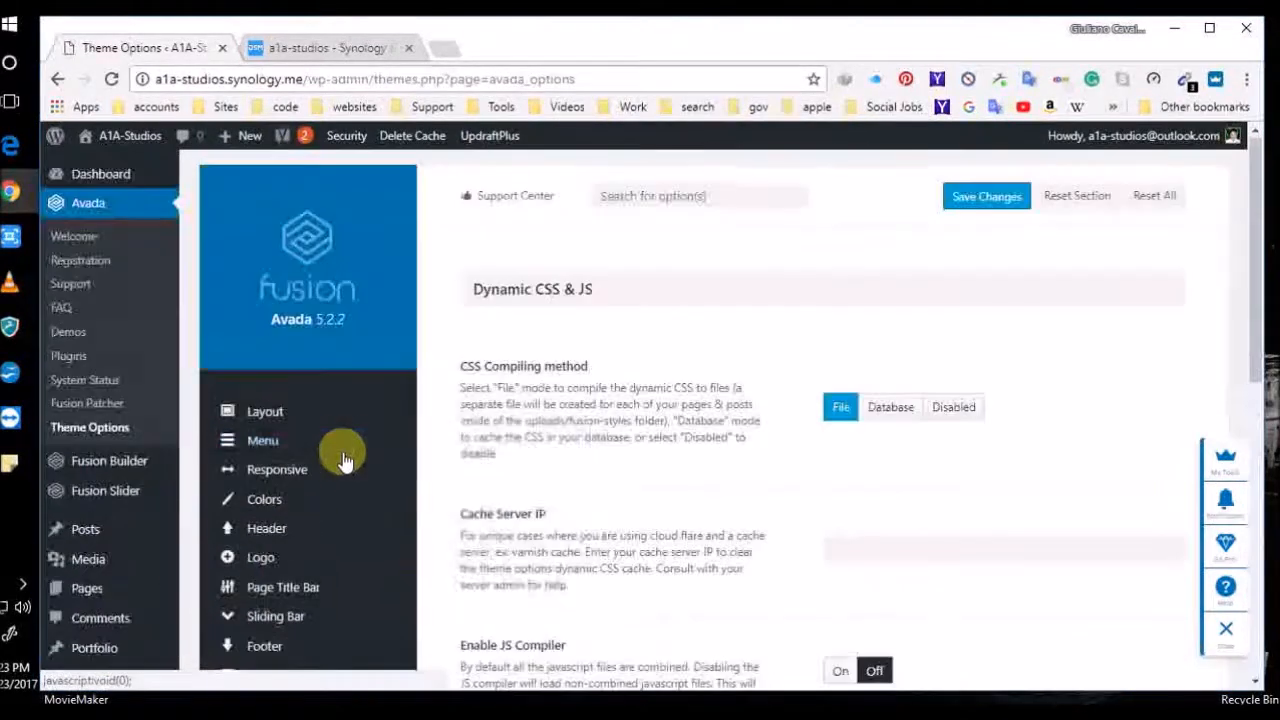
pyautogui.click(303, 413)
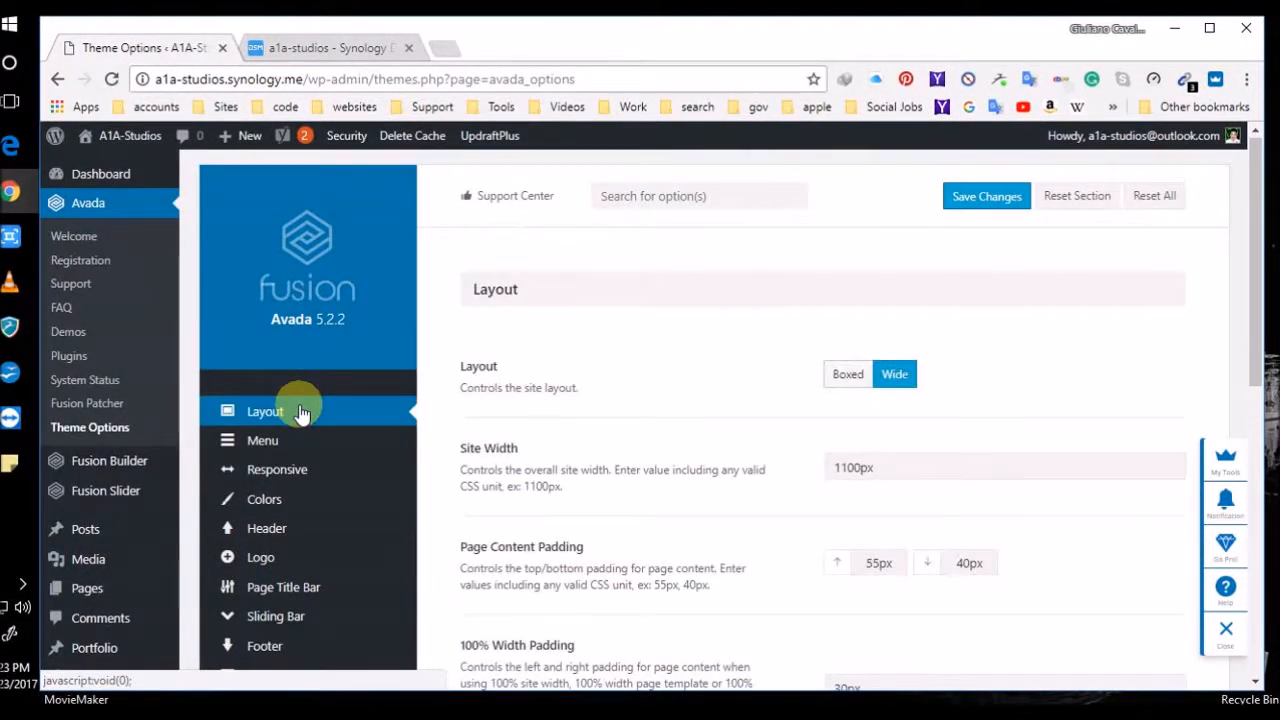
pyautogui.scroll(-1, 735, 405)
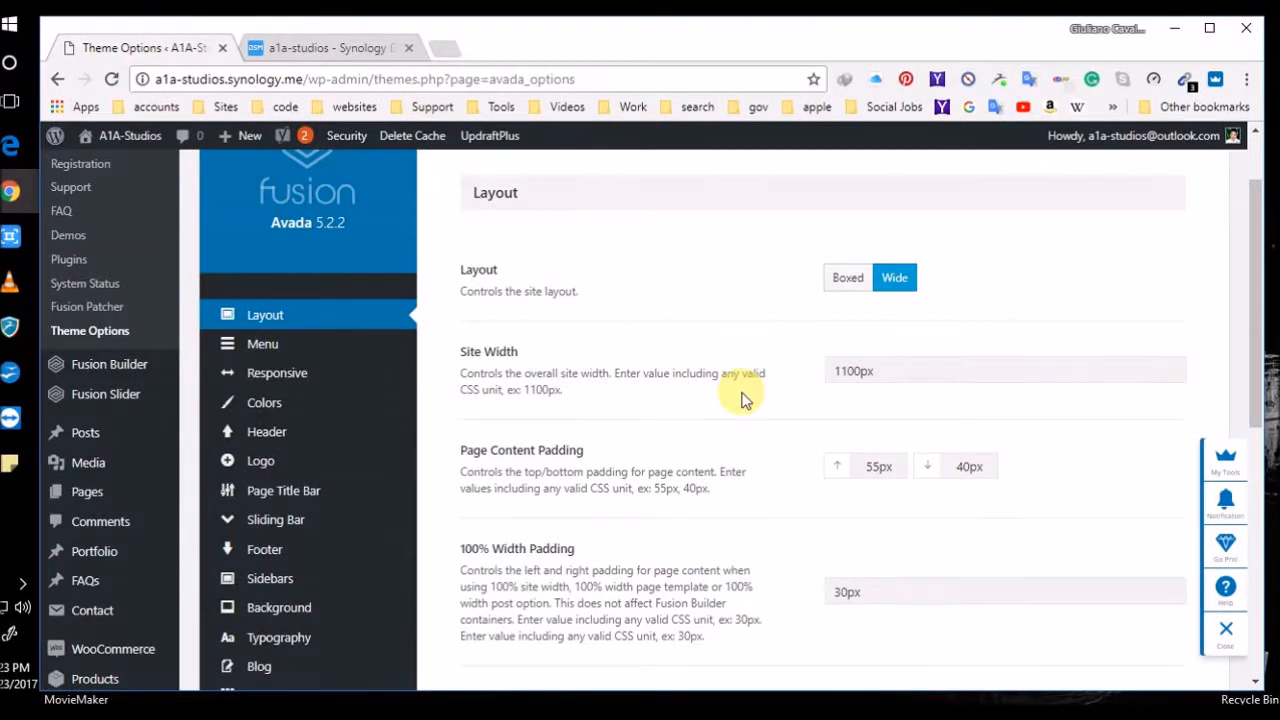
pyautogui.scroll(-5, 741, 398)
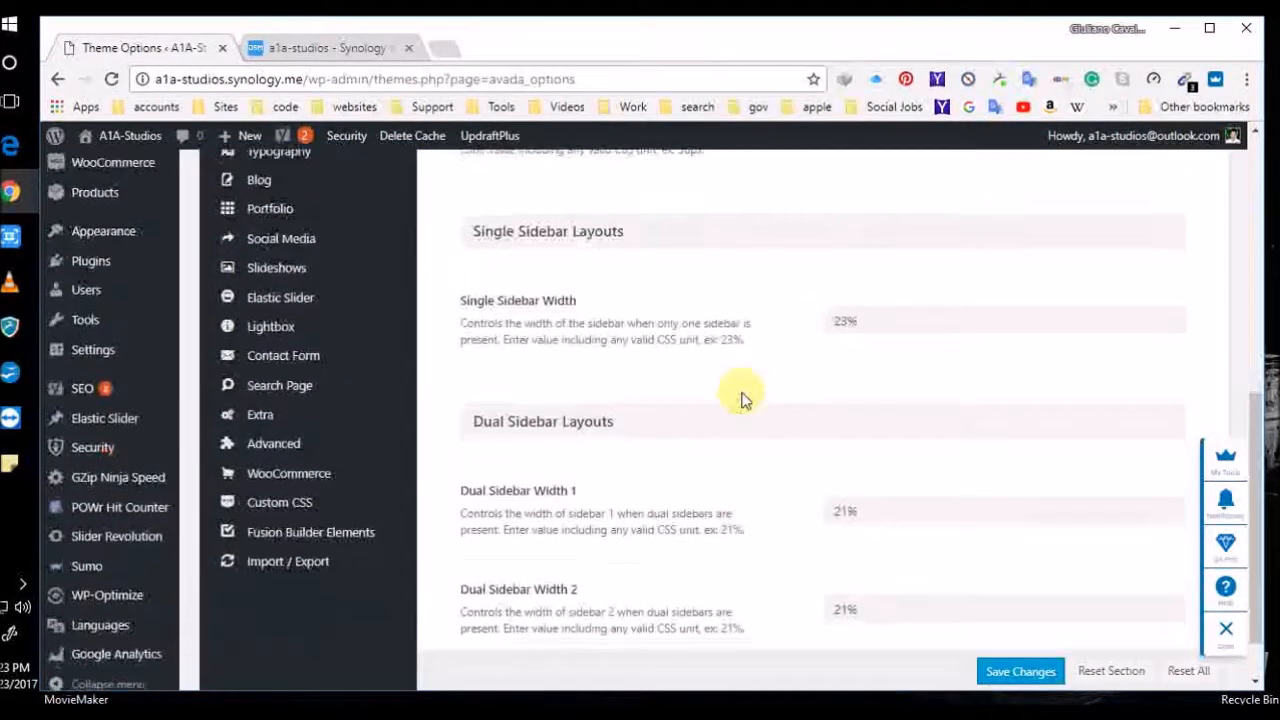
pyautogui.scroll(-1, 741, 398)
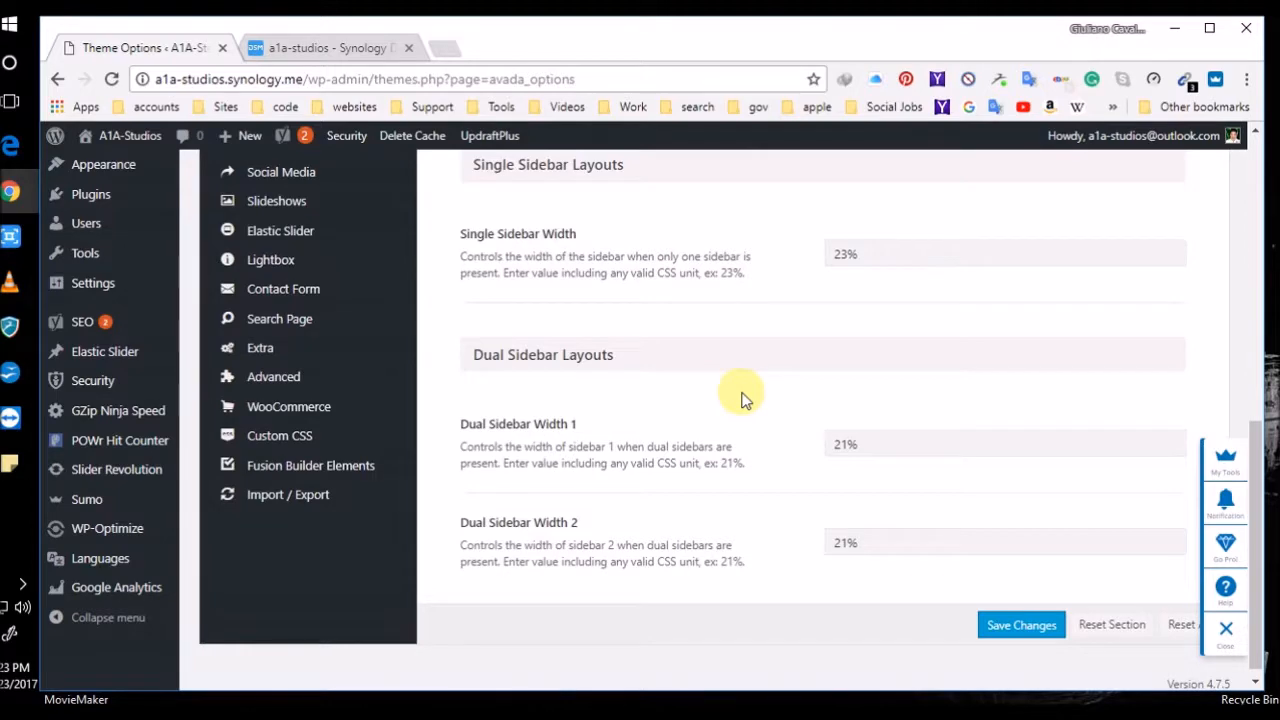
pyautogui.scroll(5, 741, 398)
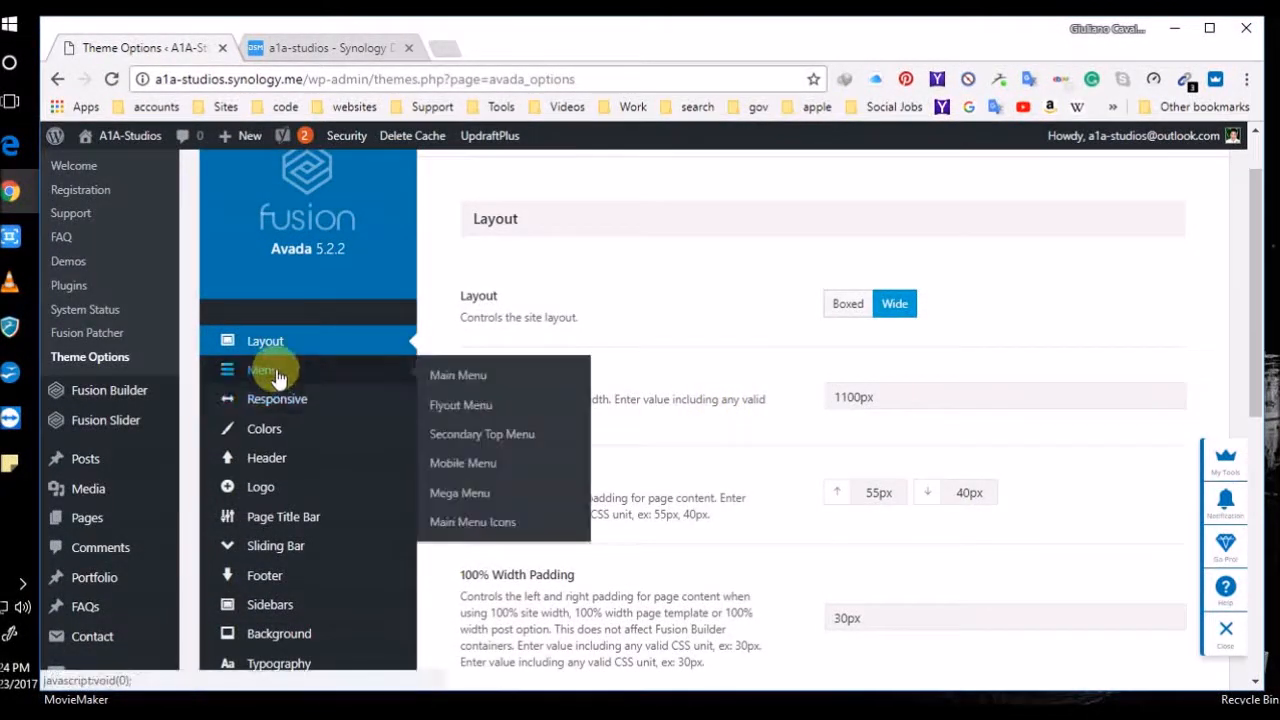
# In Avada's Menu section, drag Main Menu Item Padding down to 21px and save changes
pyautogui.click(278, 378)
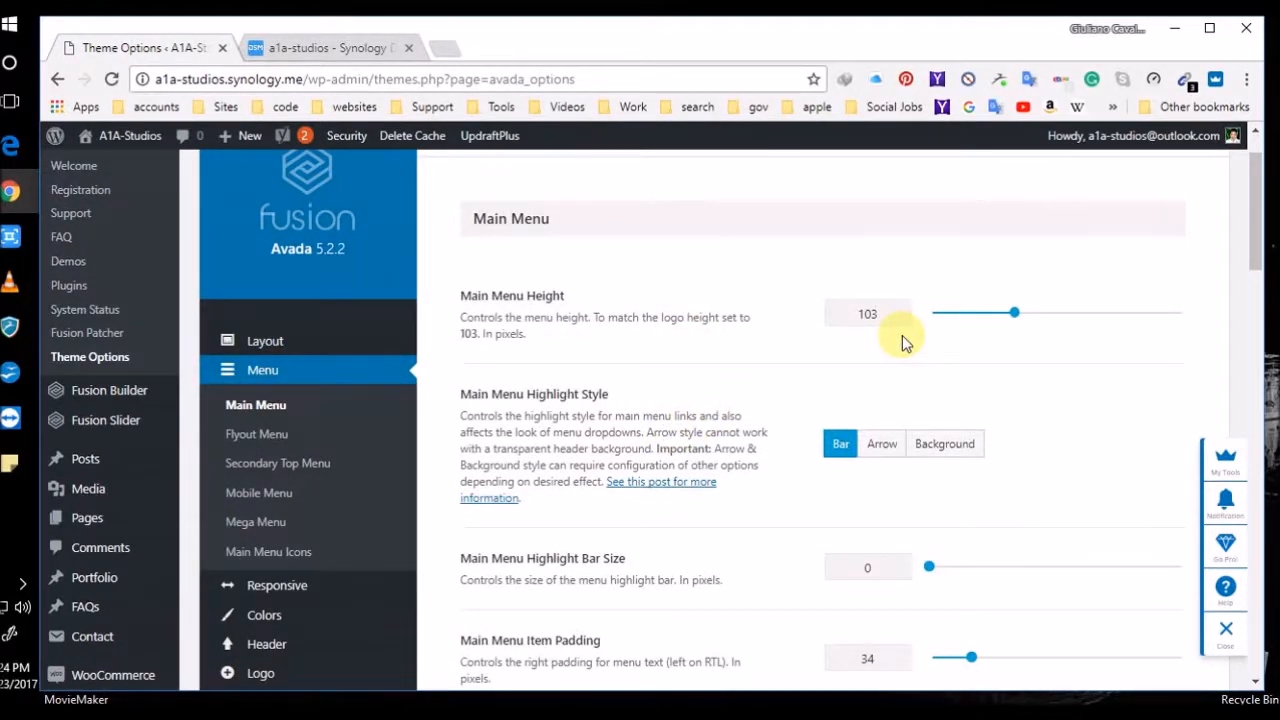
pyautogui.scroll(-1, 814, 455)
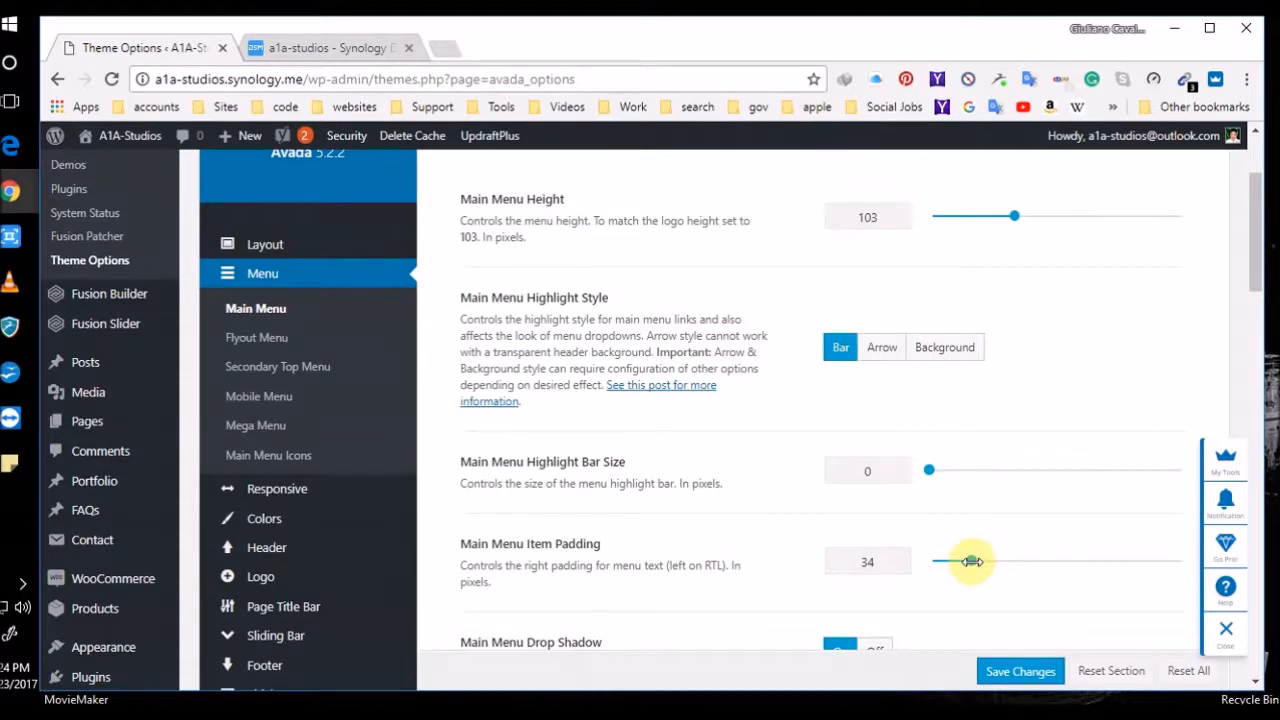
pyautogui.moveTo(970, 562); pyautogui.dragTo(958, 562)
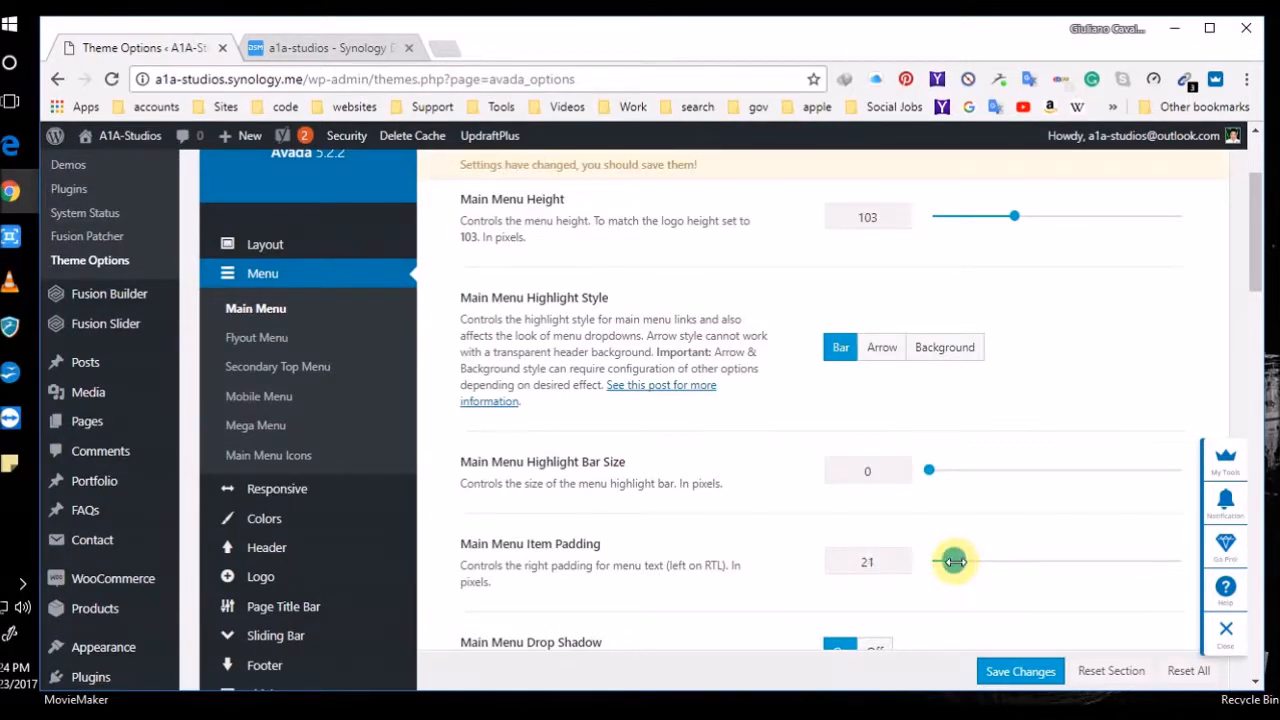
pyautogui.click(1016, 671)
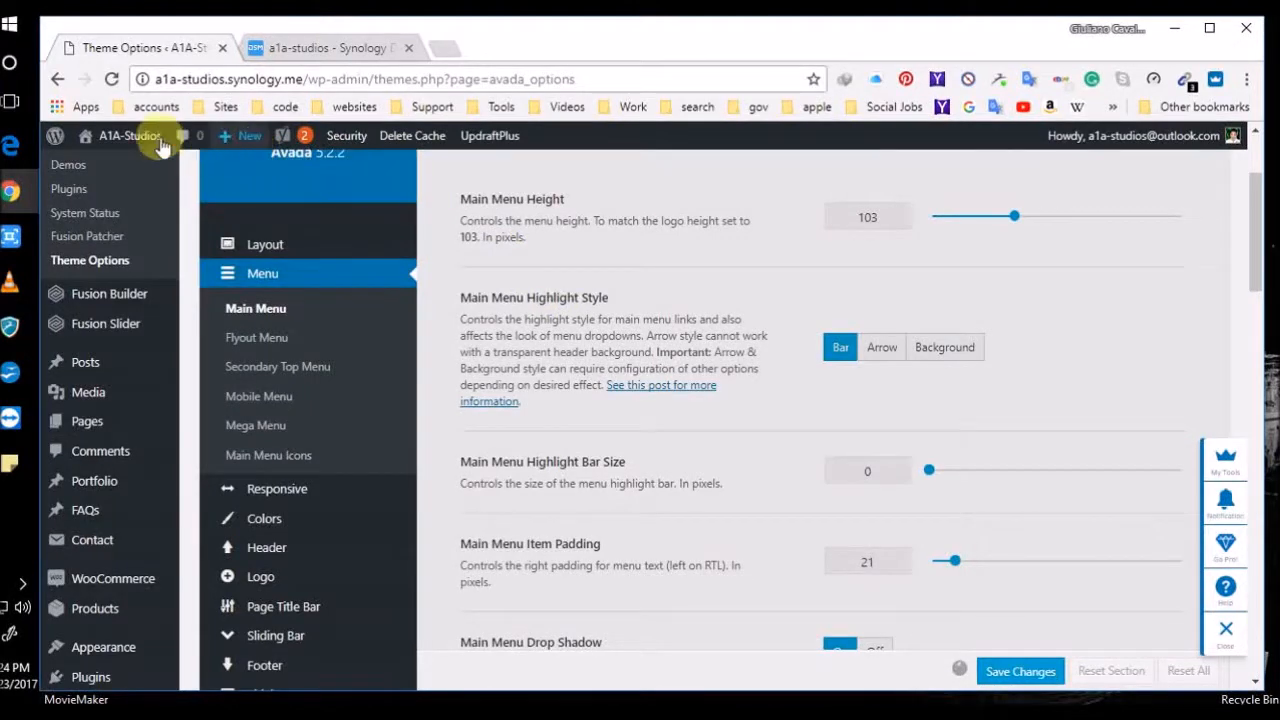
# Restore the browser from full screen and return to the Dashboard via the A1A-Studios admin bar link
pyautogui.moveTo(125, 143)
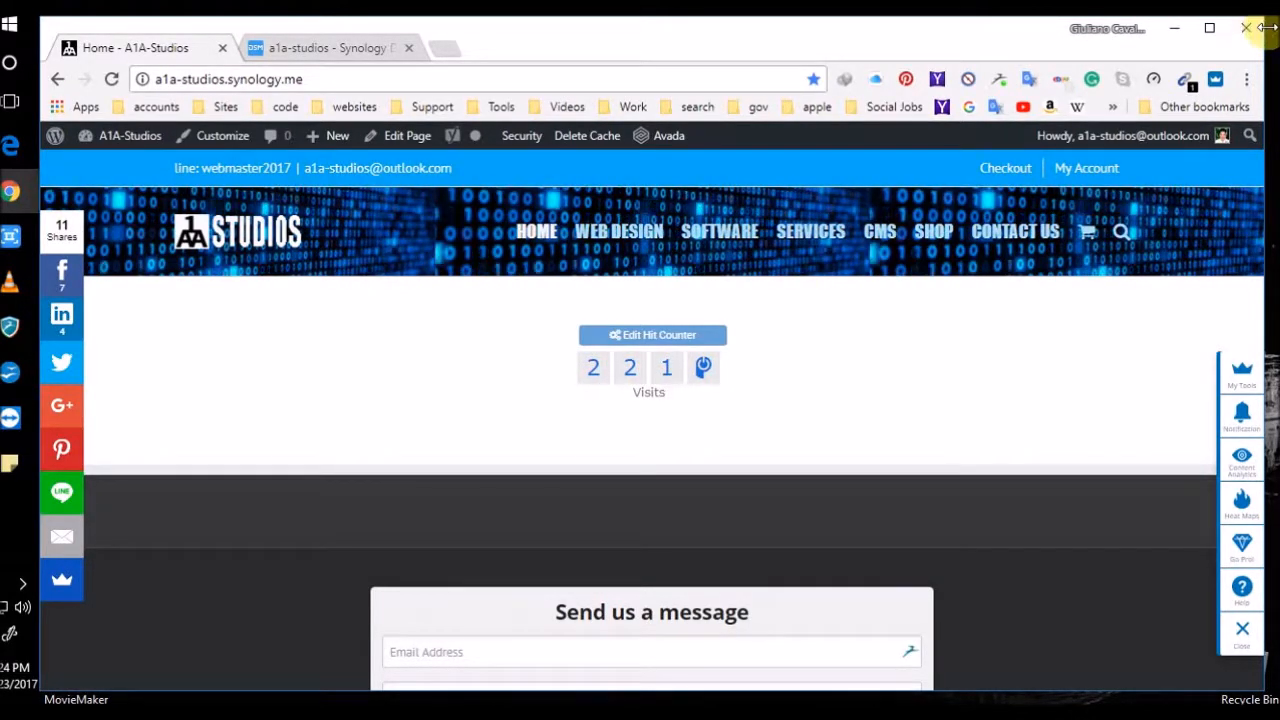
pyautogui.moveTo(1265, 27)
pyautogui.mouseDown()
pyautogui.moveTo(1249, 71)
pyautogui.moveTo(1100, 107)
pyautogui.moveTo(826, 224)
pyautogui.moveTo(654, 274)
pyautogui.moveTo(923, 77)
pyautogui.moveTo(1086, 49)
pyautogui.moveTo(1140, 18)
pyautogui.moveTo(826, 131)
pyautogui.moveTo(1120, 37)
pyautogui.moveTo(1268, 28)
pyautogui.mouseUp()
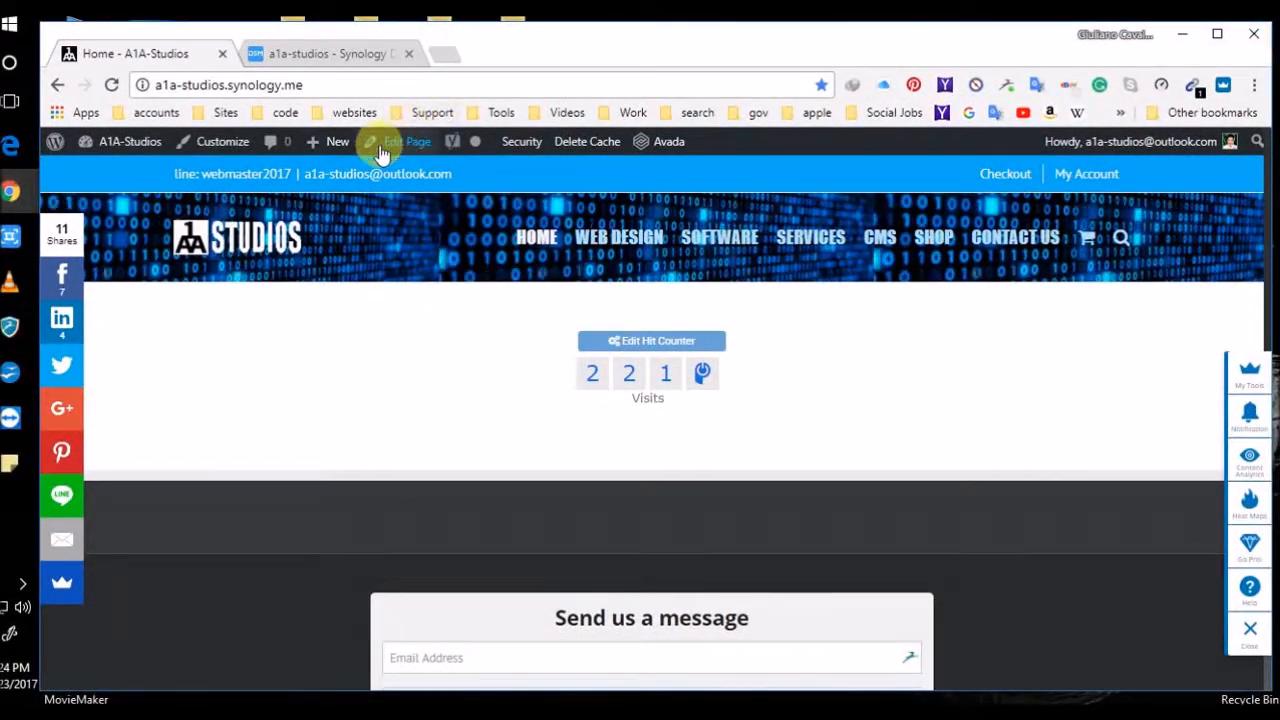
pyautogui.click(125, 148)
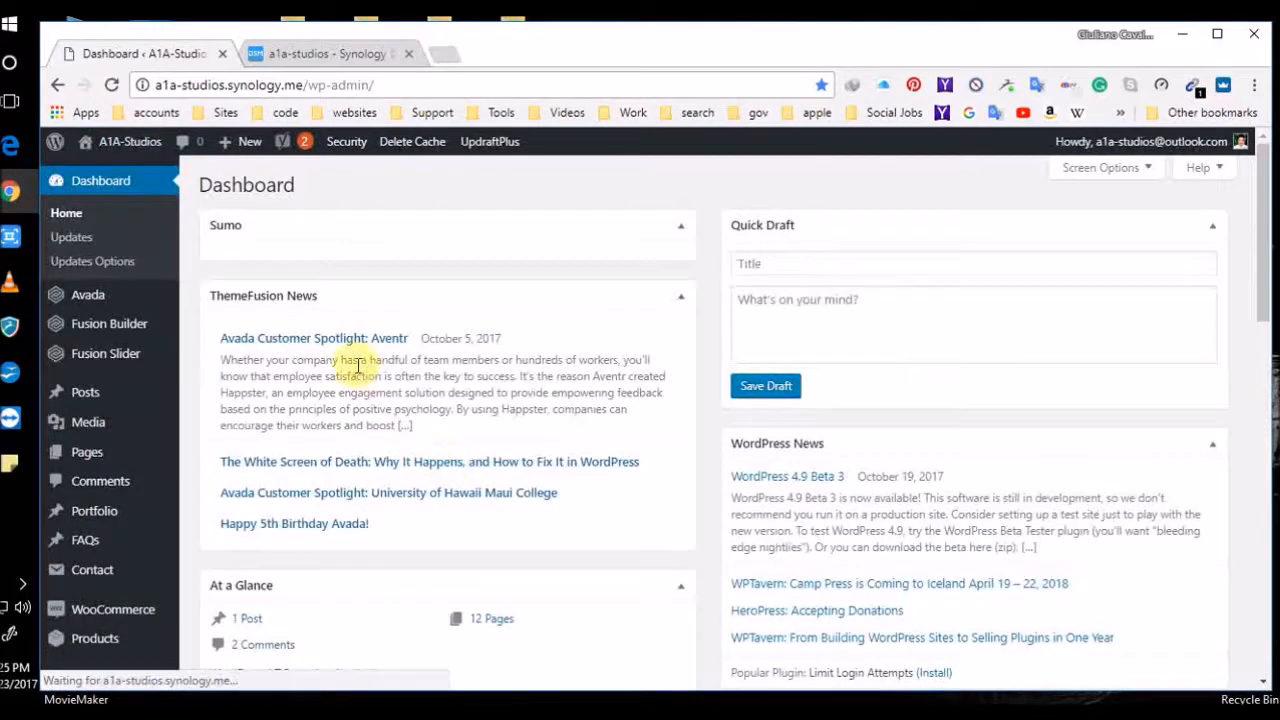
# Go to Avada Theme Options and scroll down to the Main Menu settings
pyautogui.moveTo(88, 290)
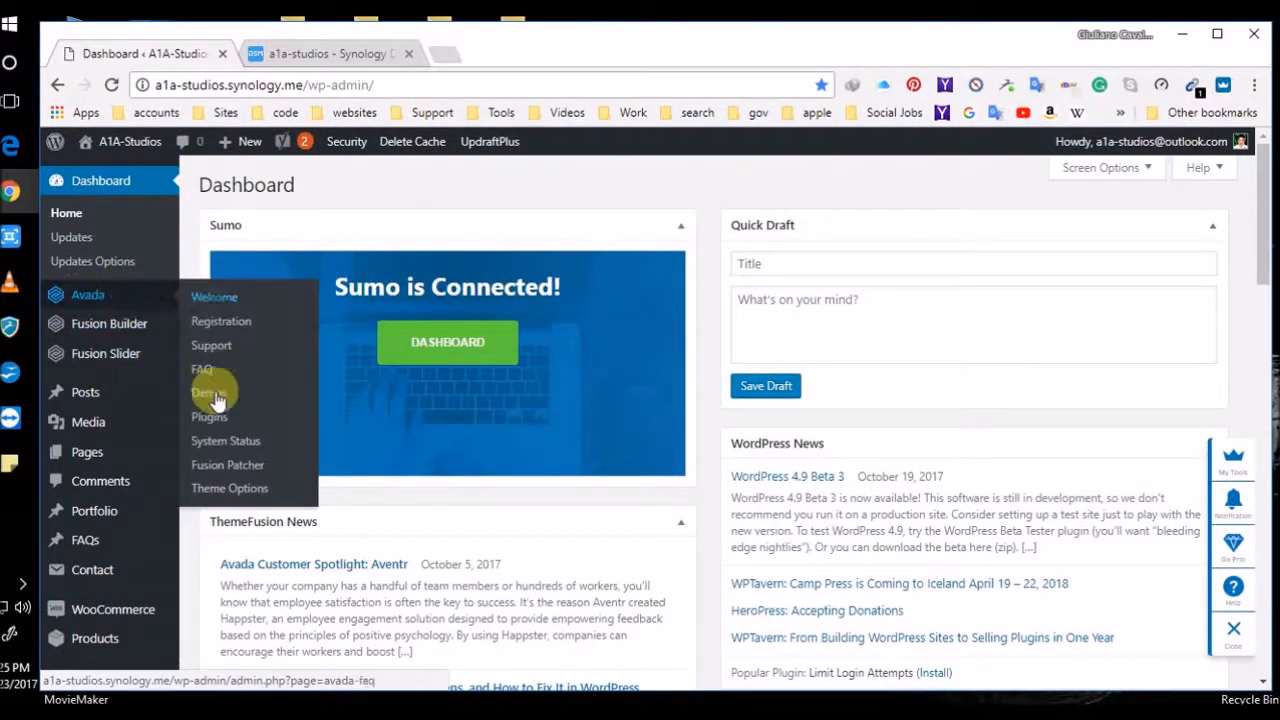
pyautogui.click(217, 492)
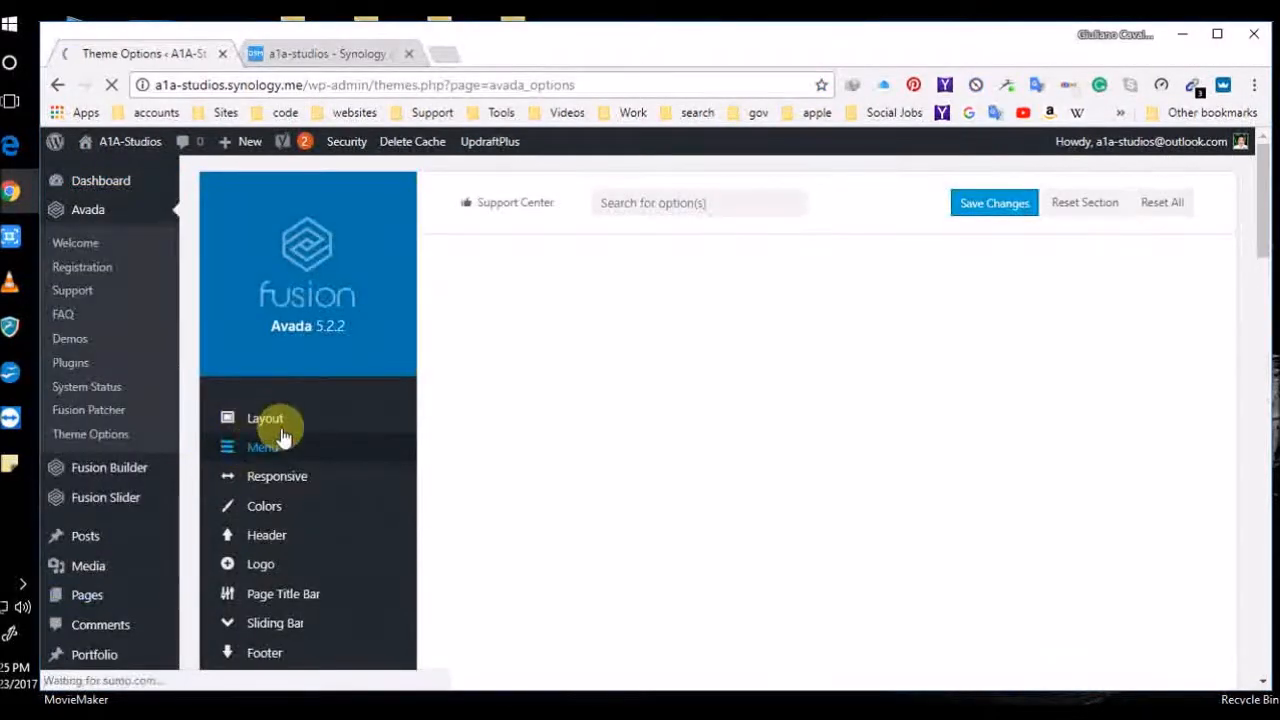
pyautogui.scroll(-3, 537, 428)
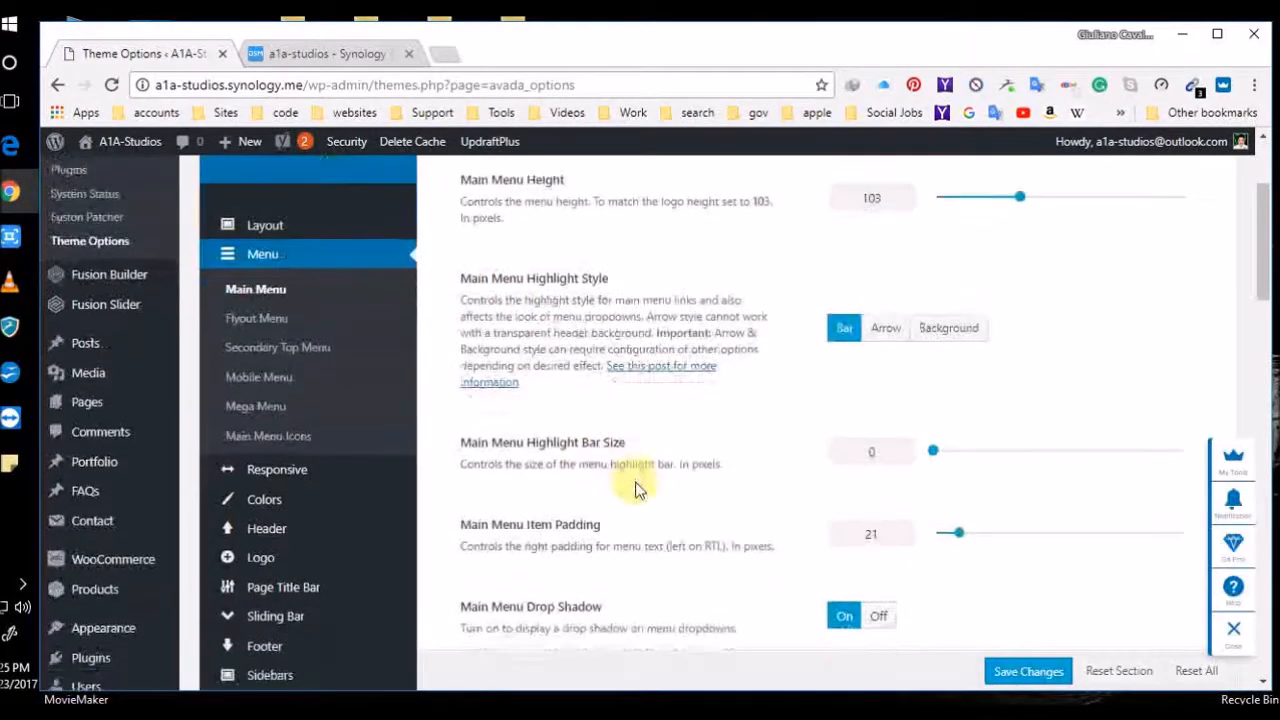
pyautogui.scroll(-1, 886, 487)
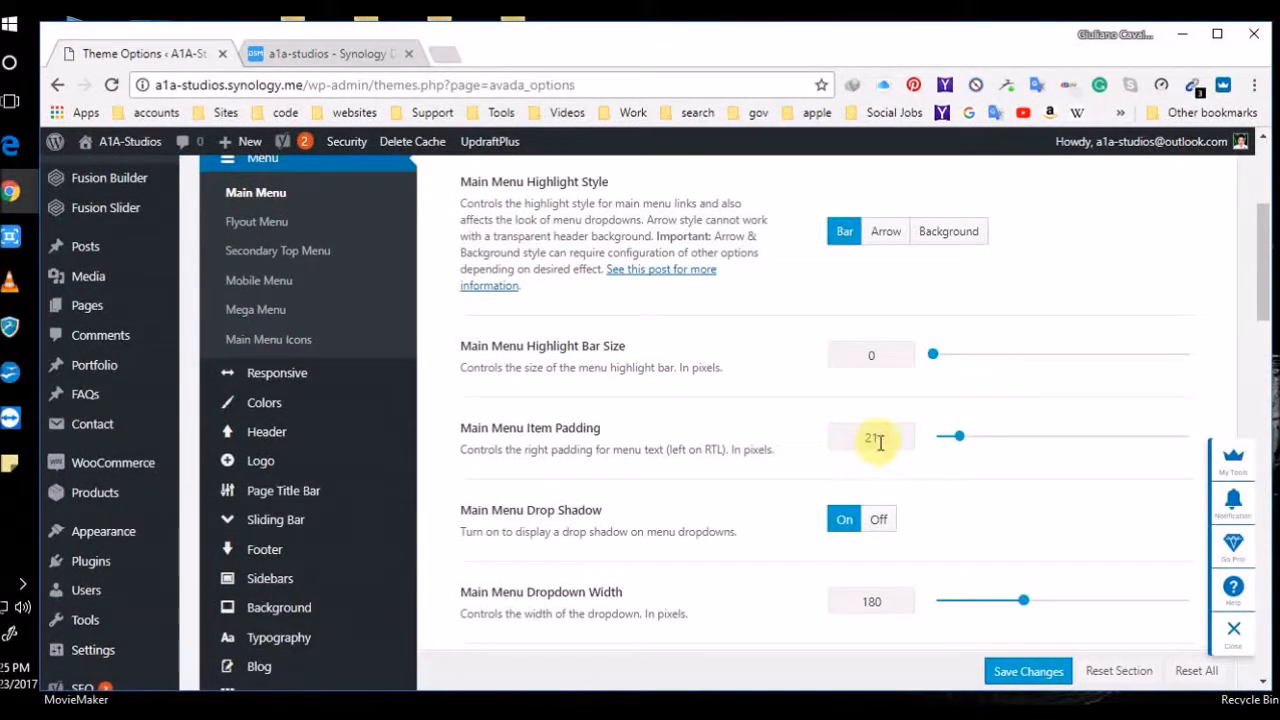
# Change Main Menu Item Padding from 21 to 25 and save the theme options
pyautogui.doubleClick(877, 437)
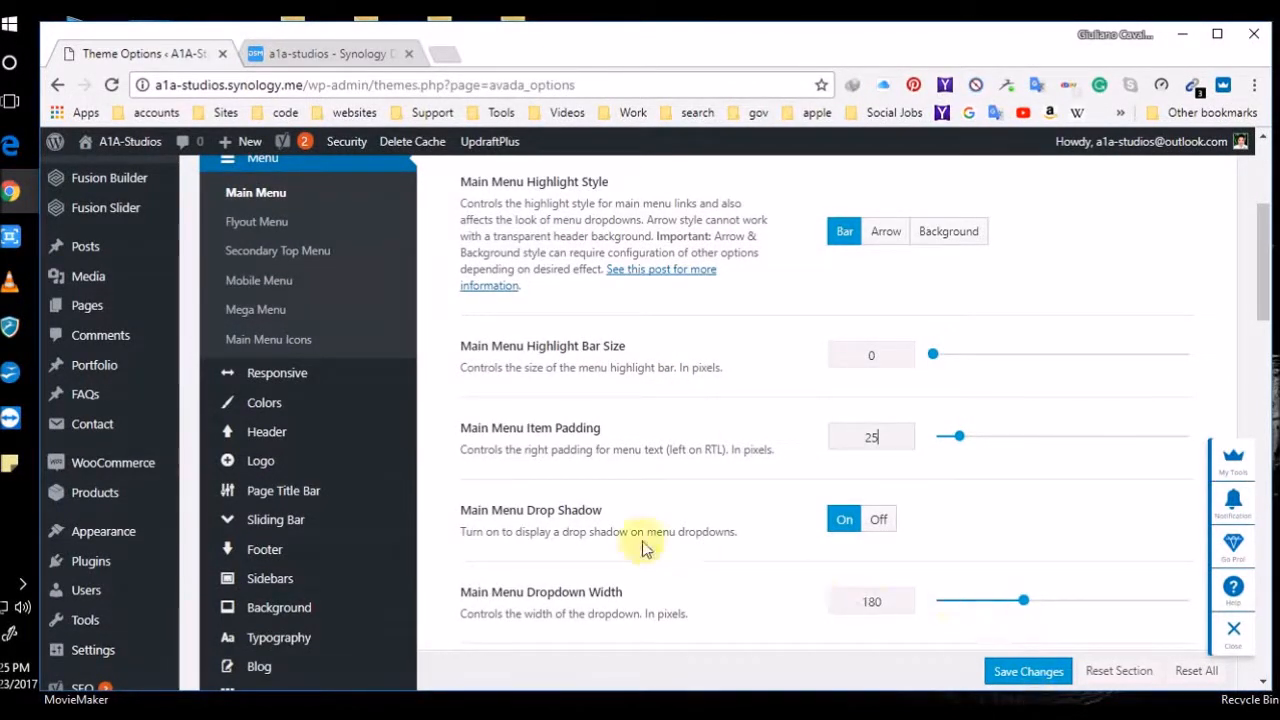
pyautogui.scroll(-3, 640, 540)
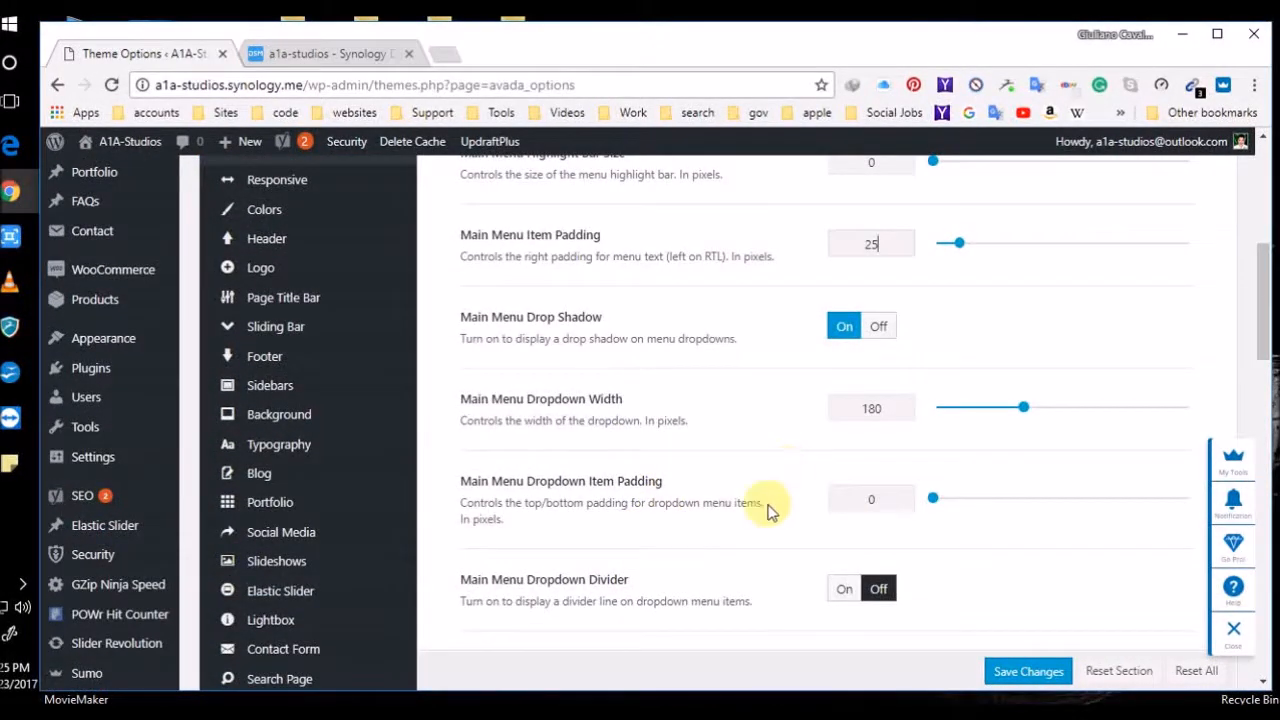
pyautogui.scroll(-3, 790, 511)
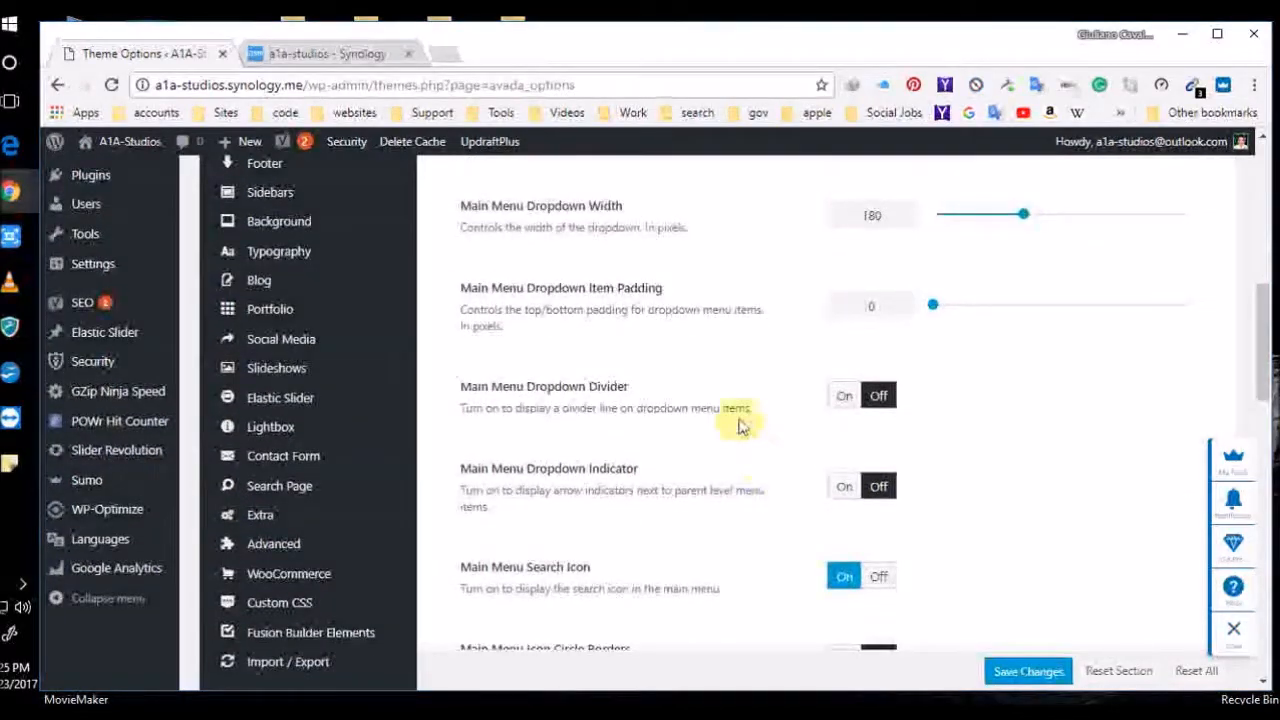
pyautogui.scroll(-2, 757, 506)
pyautogui.scroll(-3, 757, 506)
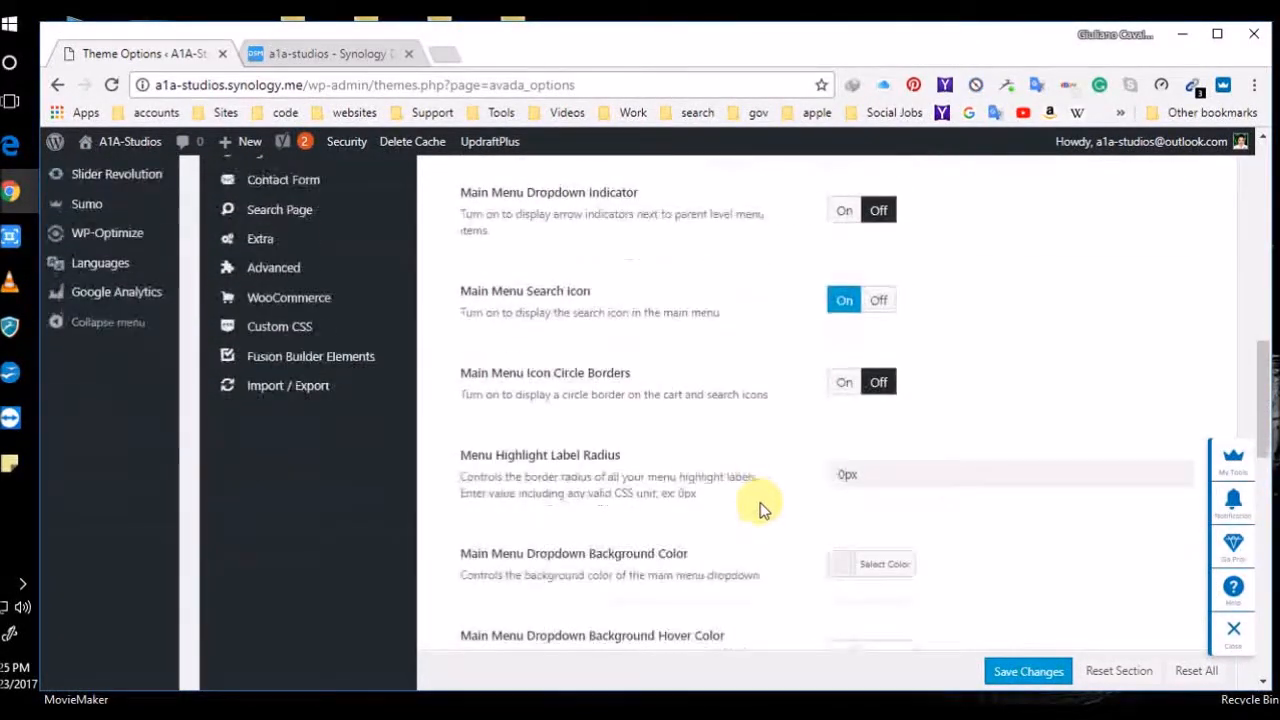
pyautogui.scroll(-5, 760, 508)
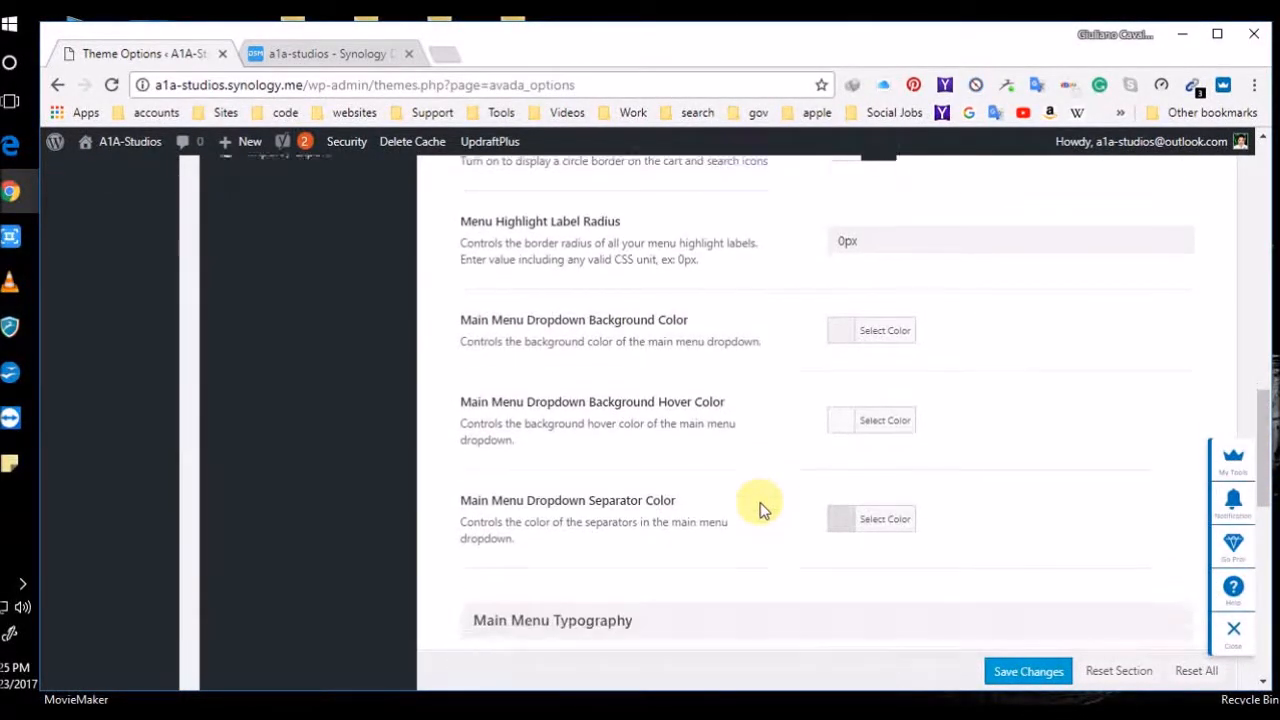
pyautogui.scroll(-3, 760, 508)
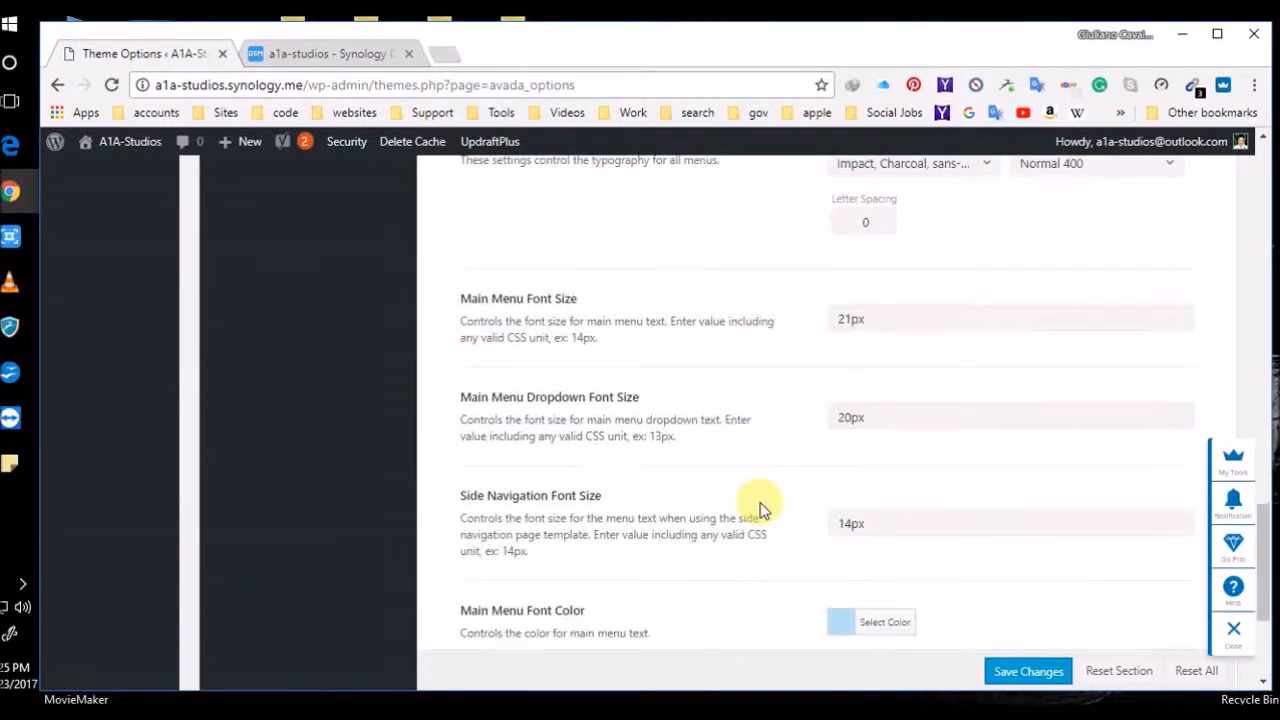
pyautogui.scroll(-3, 758, 507)
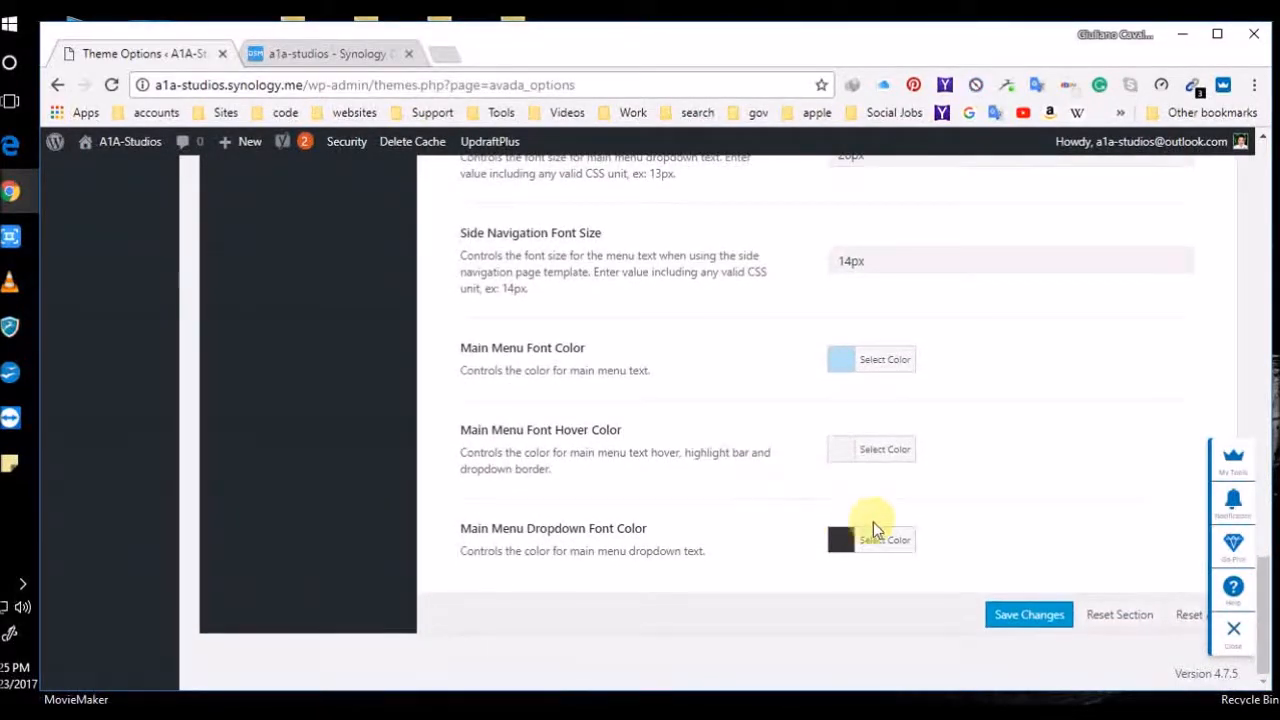
pyautogui.click(1025, 612)
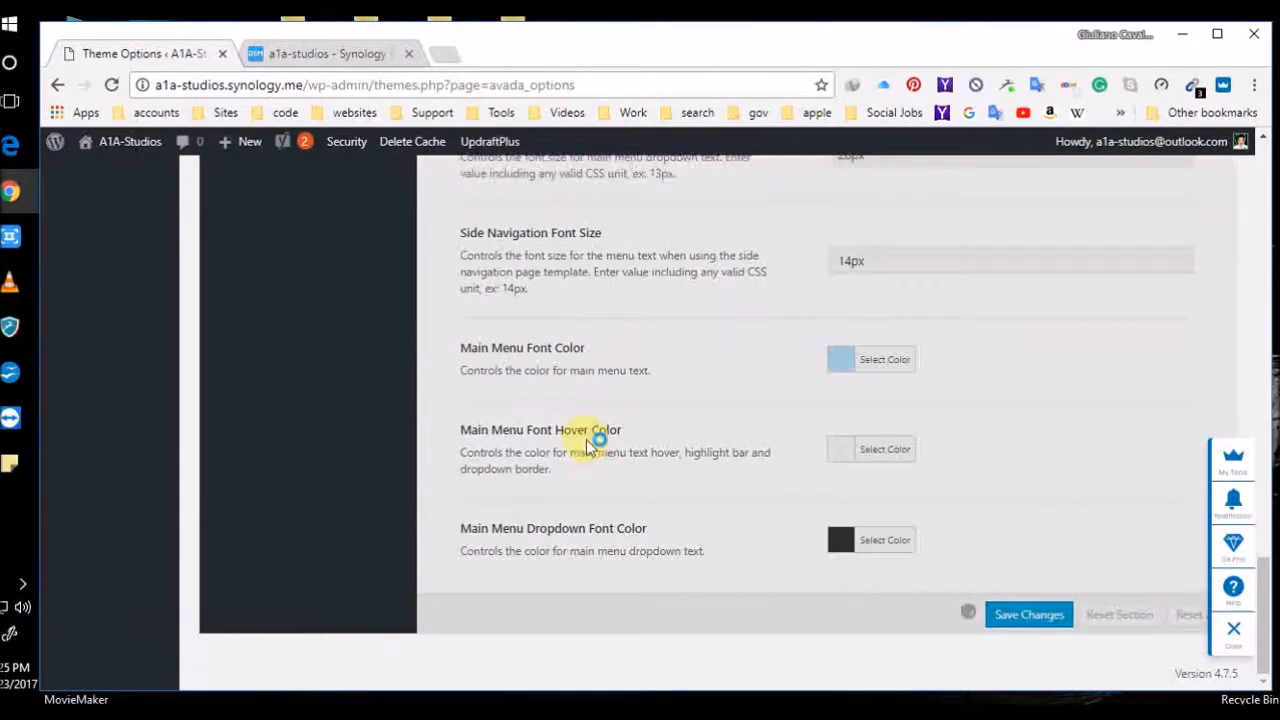
pyautogui.scroll(5, 586, 439)
pyautogui.scroll(15, 595, 444)
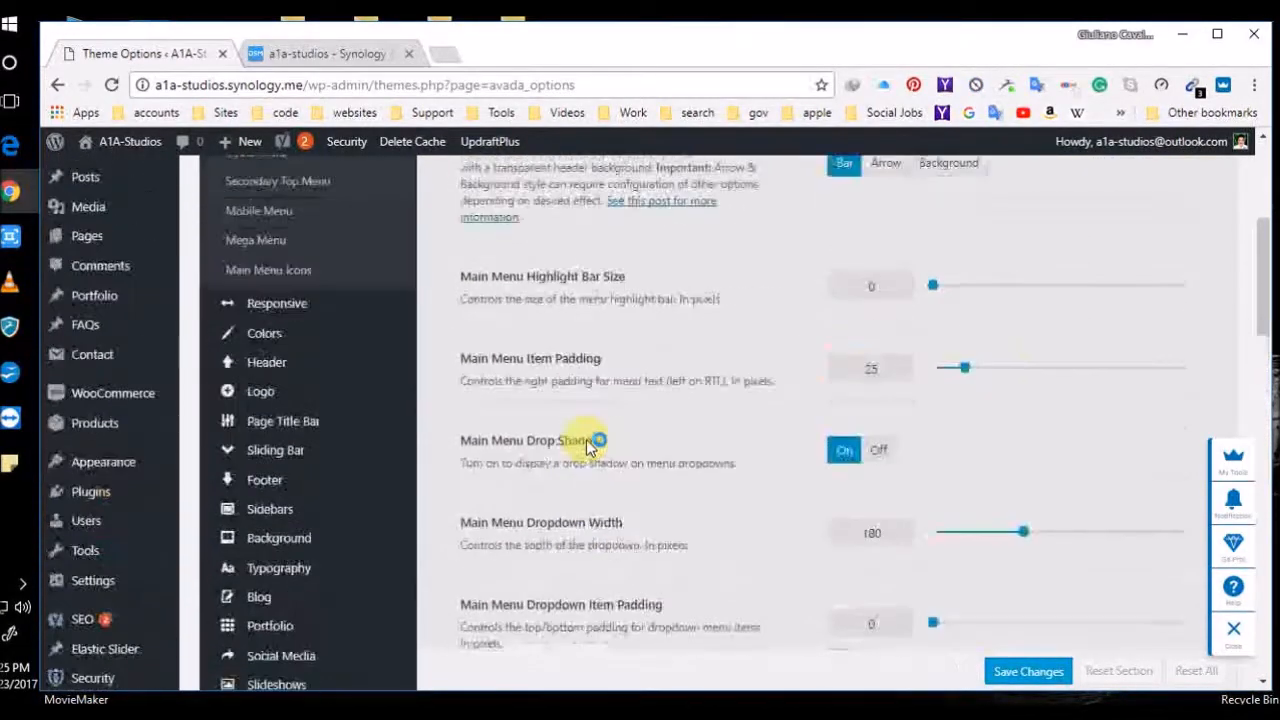
pyautogui.scroll(2, 588, 446)
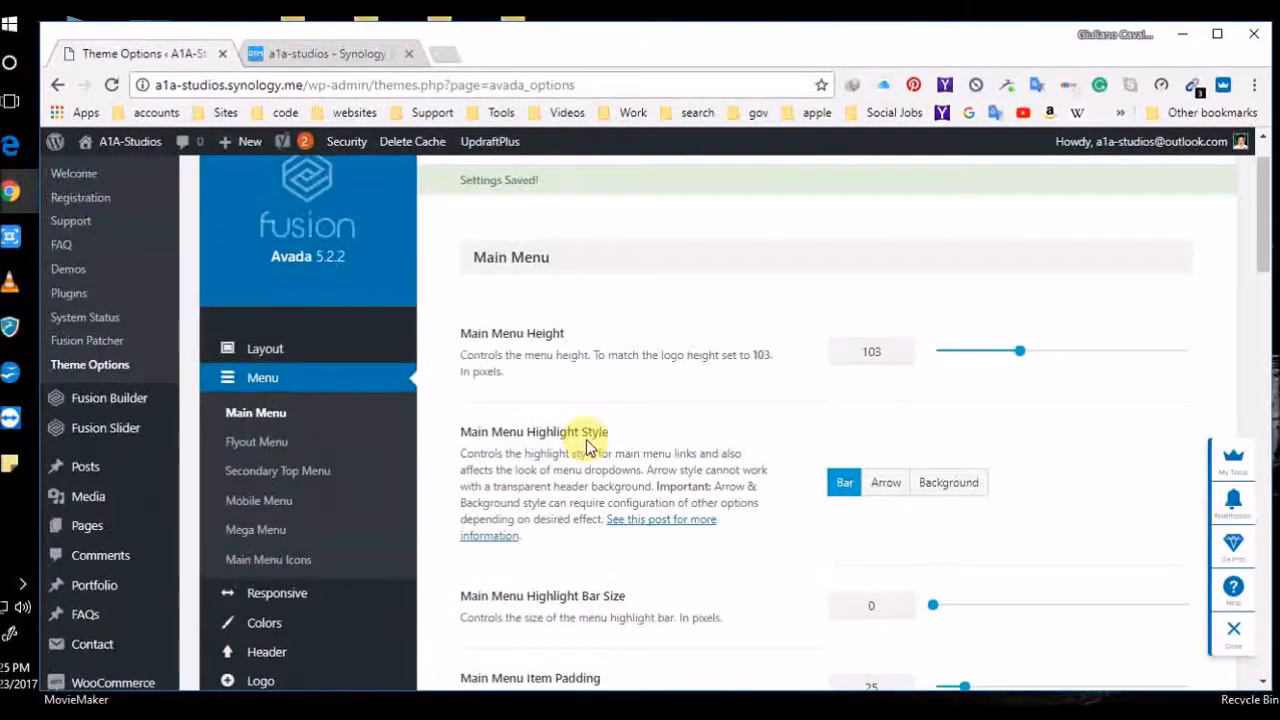
# Scroll through the Secondary Top Menu settings in Theme Options > Menu
pyautogui.click(287, 484)
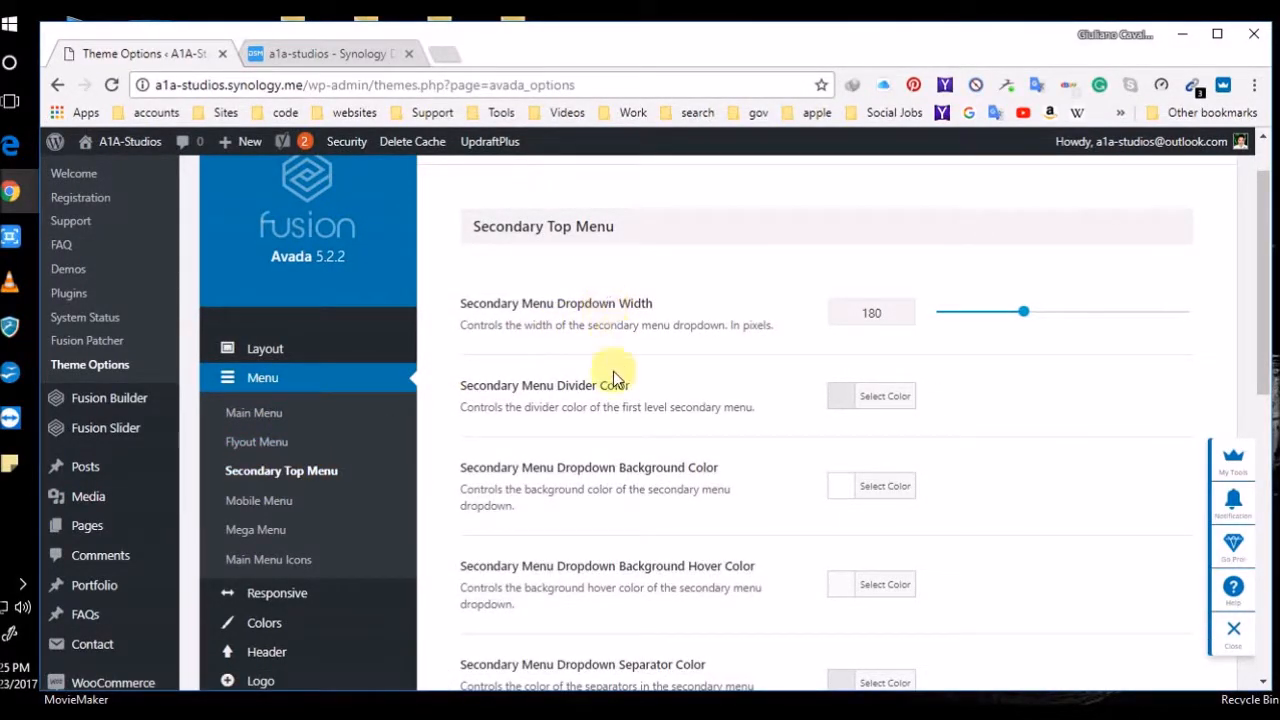
pyautogui.scroll(-7, 613, 375)
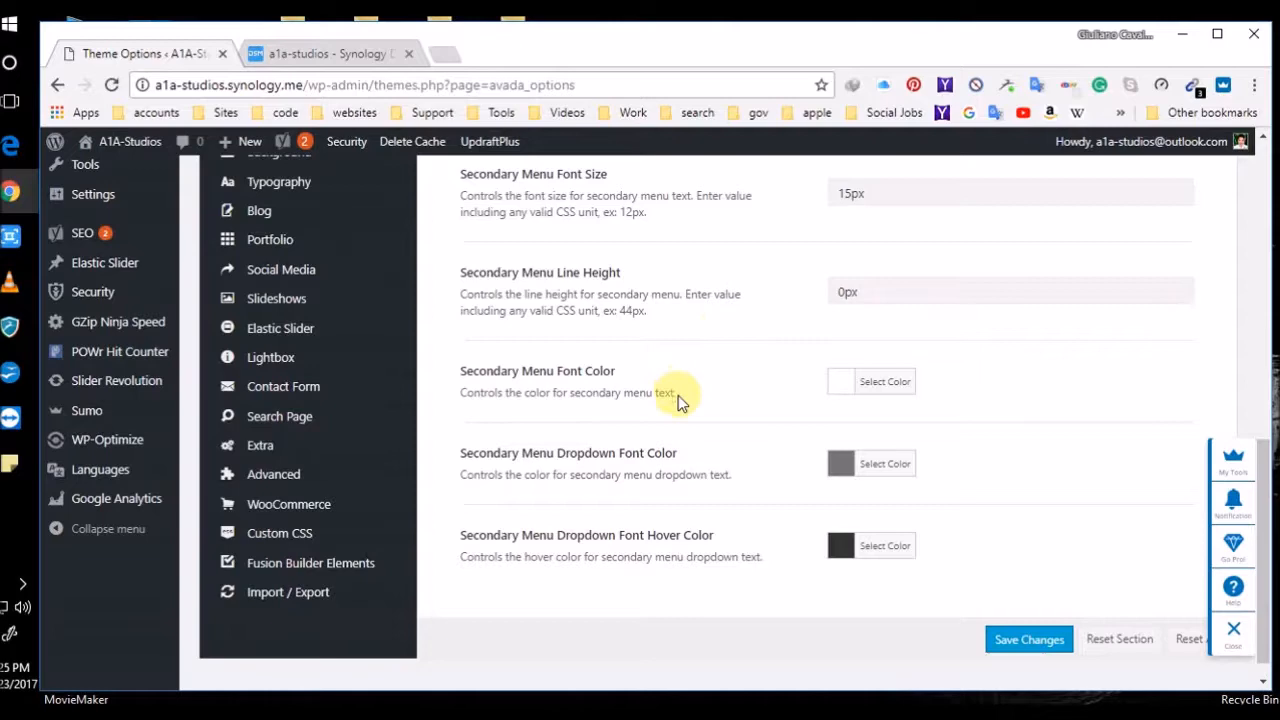
pyautogui.scroll(-1, 678, 397)
pyautogui.scroll(10, 678, 399)
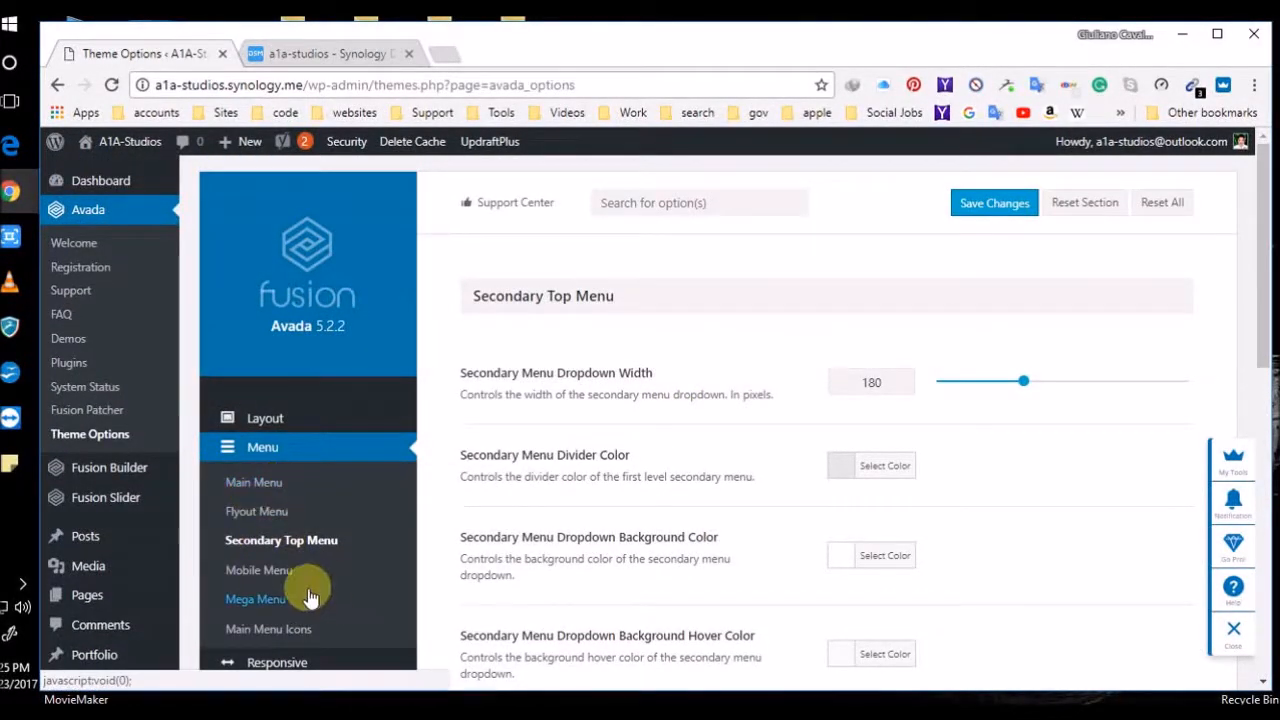
# Review Mobile Menu options: Modern style, 25 item padding, 35 dropdown height, 20px centered text
pyautogui.click(278, 578)
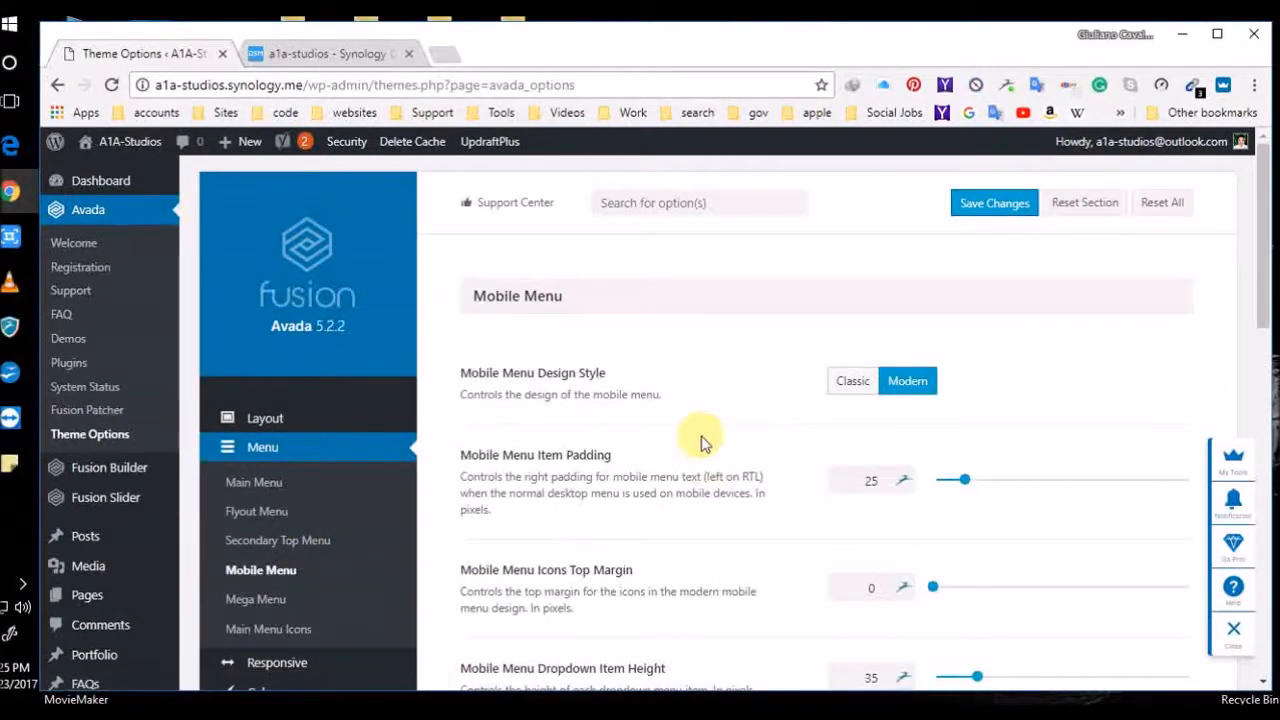
pyautogui.scroll(-2, 671, 514)
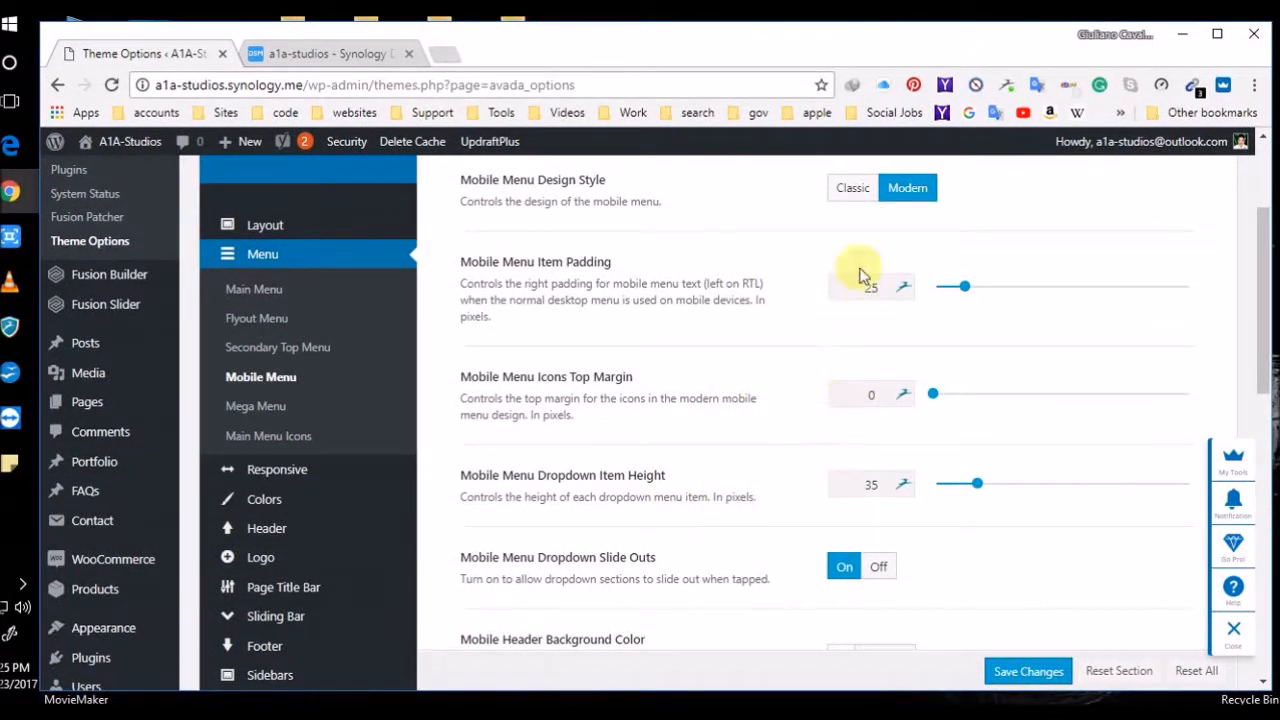
pyautogui.scroll(-5, 709, 486)
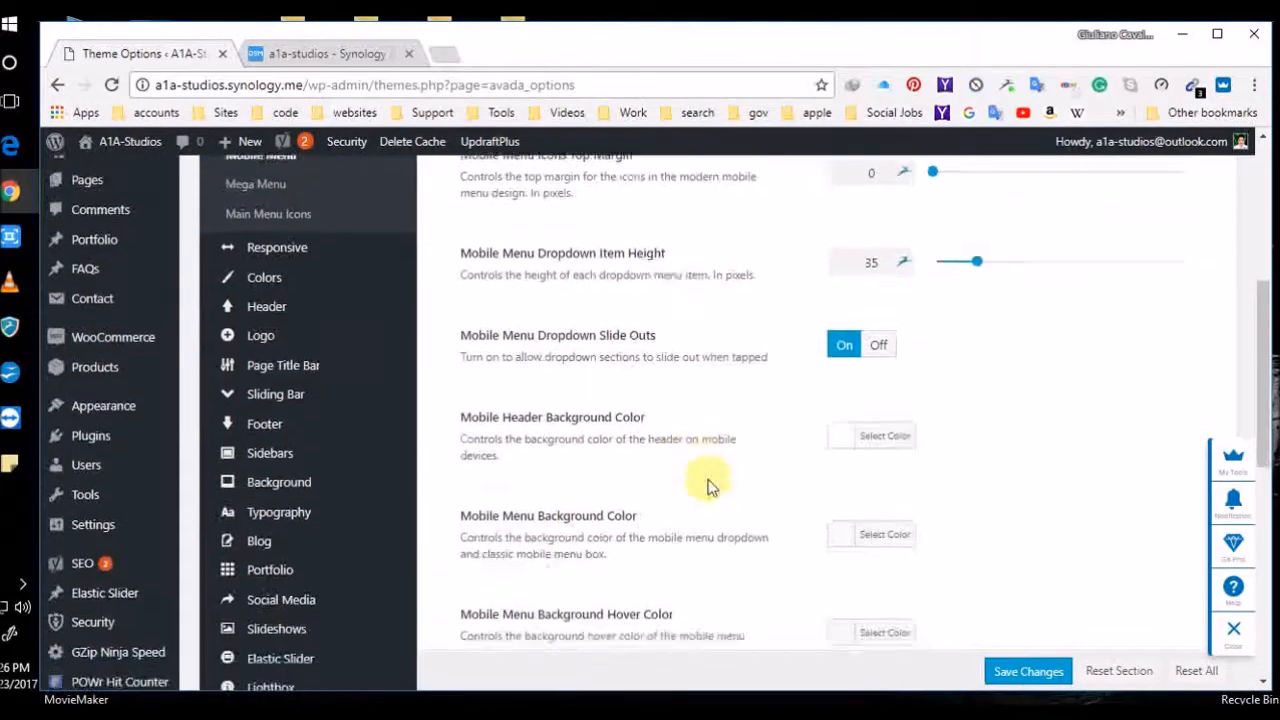
pyautogui.scroll(-4, 709, 486)
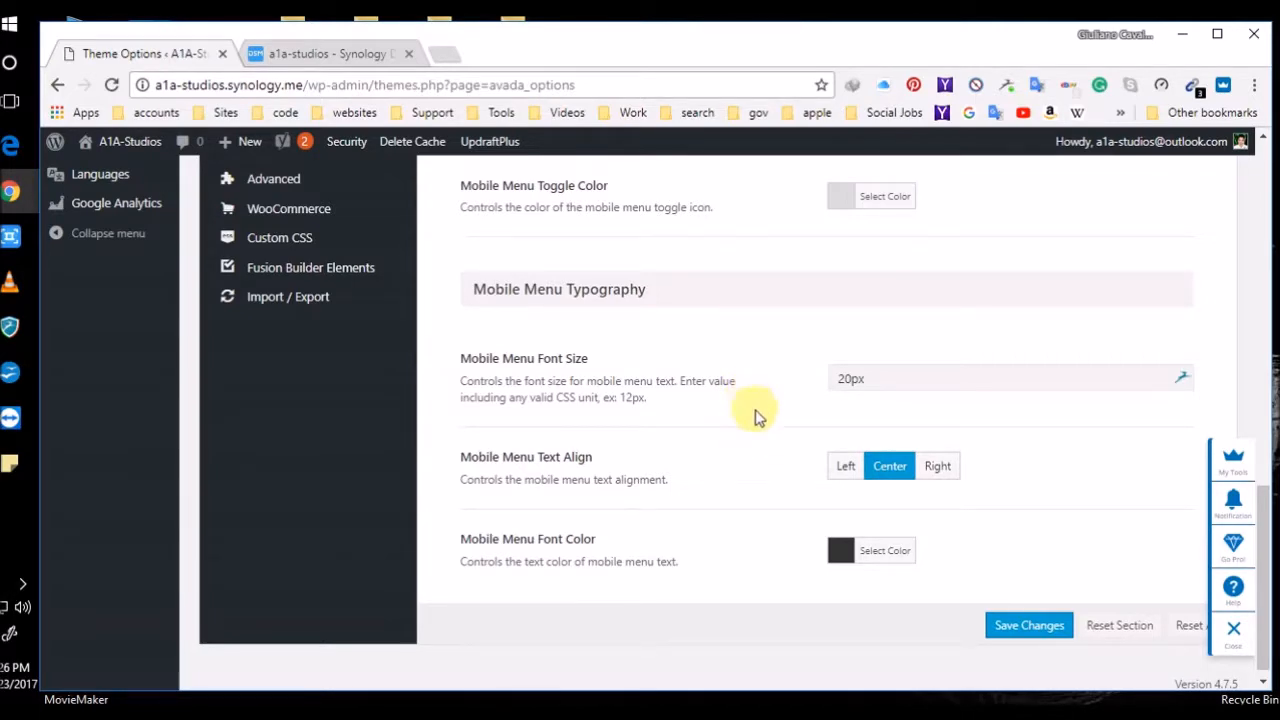
pyautogui.scroll(15, 758, 487)
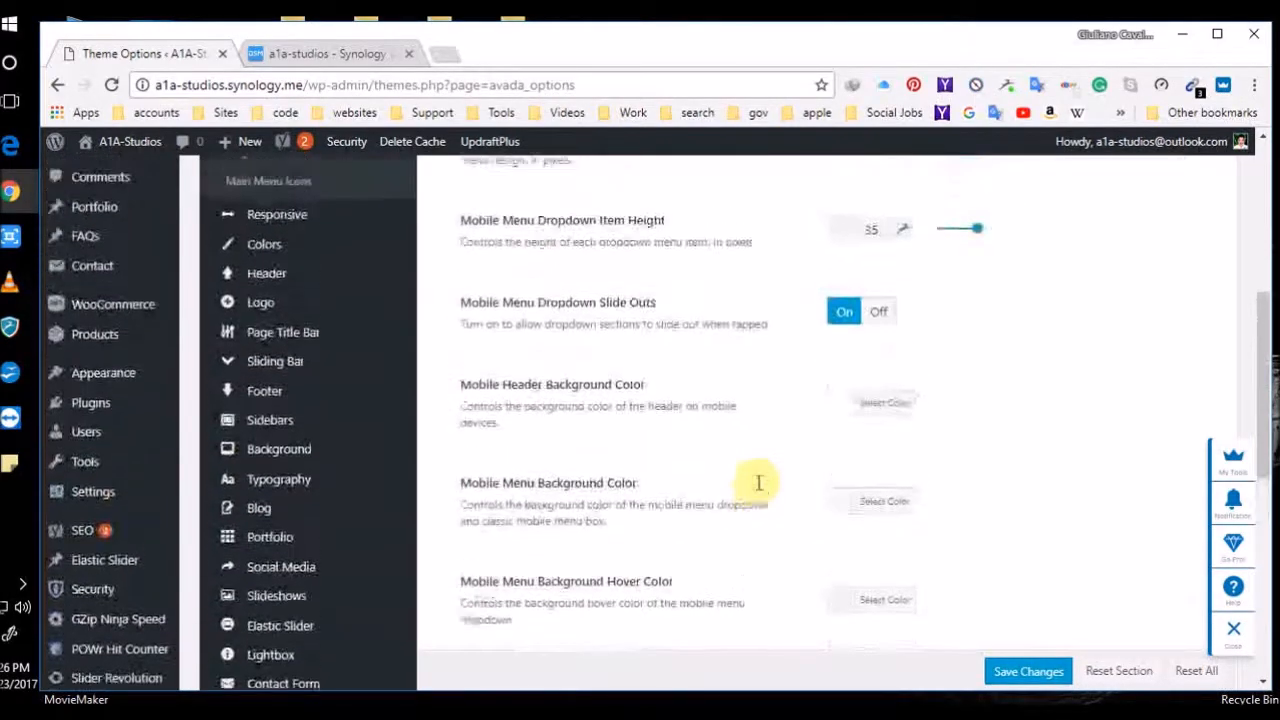
pyautogui.scroll(-15, 758, 485)
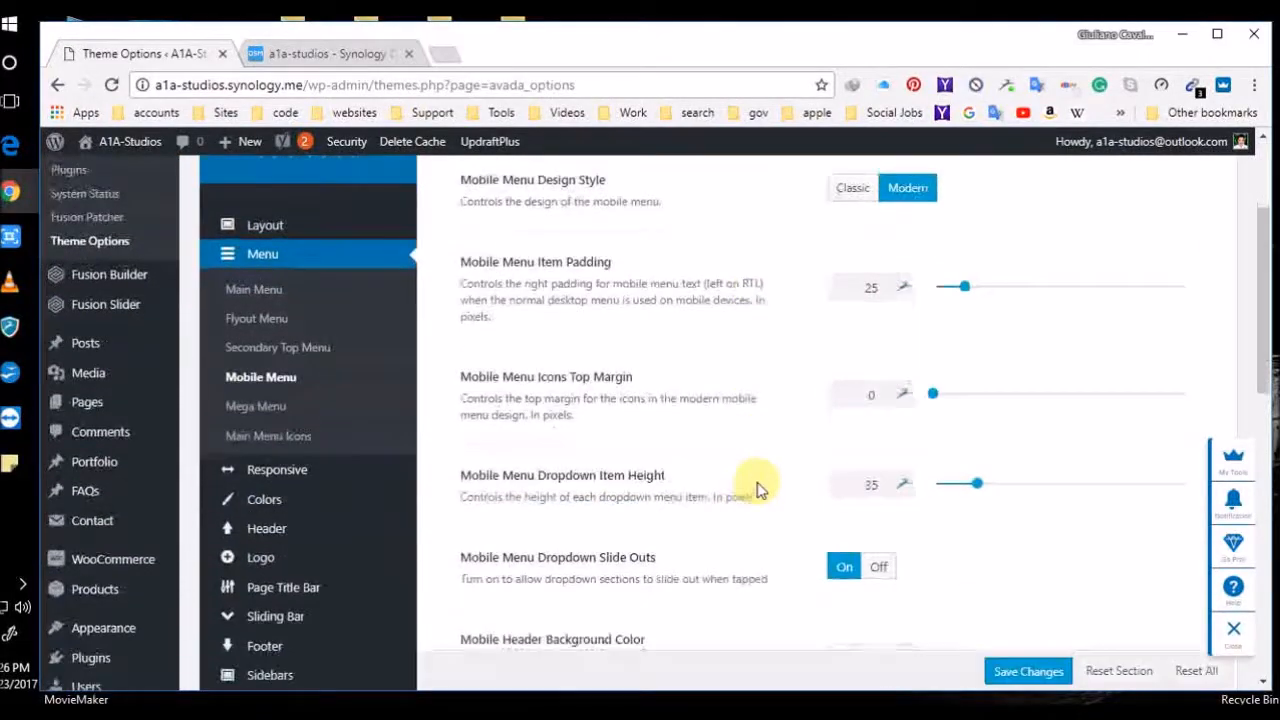
pyautogui.scroll(-2, 758, 487)
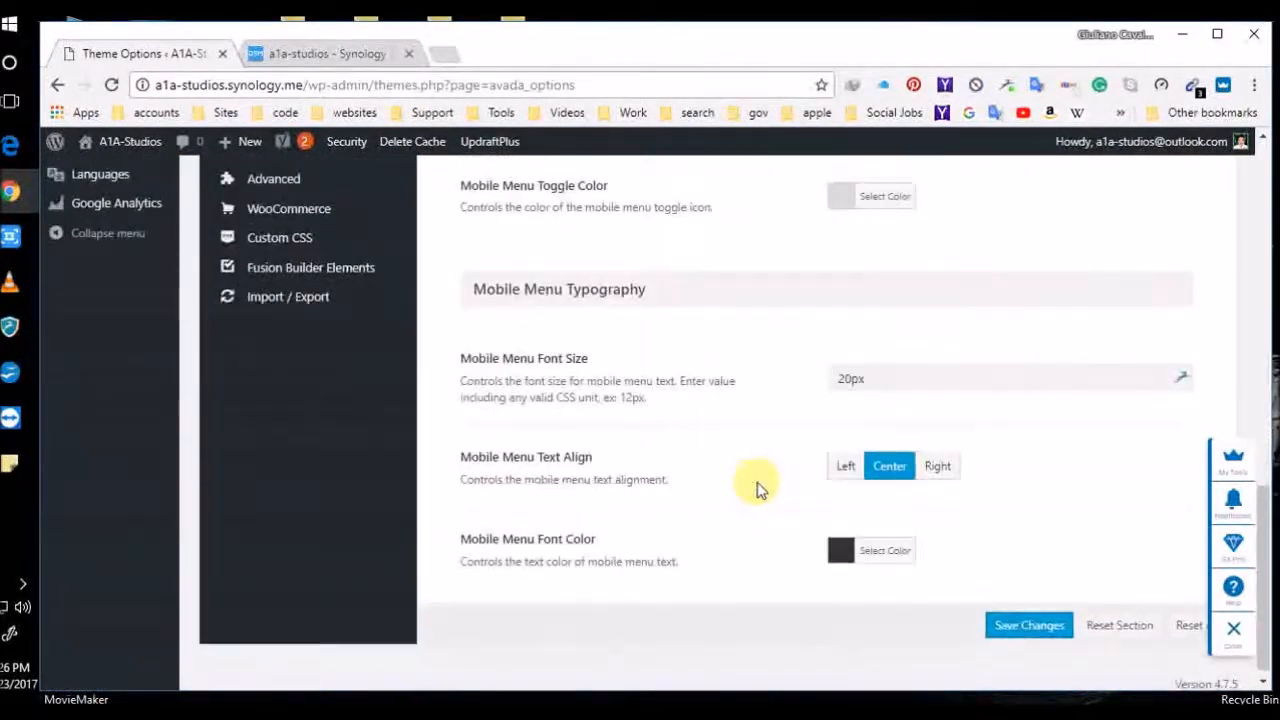
pyautogui.scroll(8, 758, 487)
pyautogui.scroll(3, 755, 487)
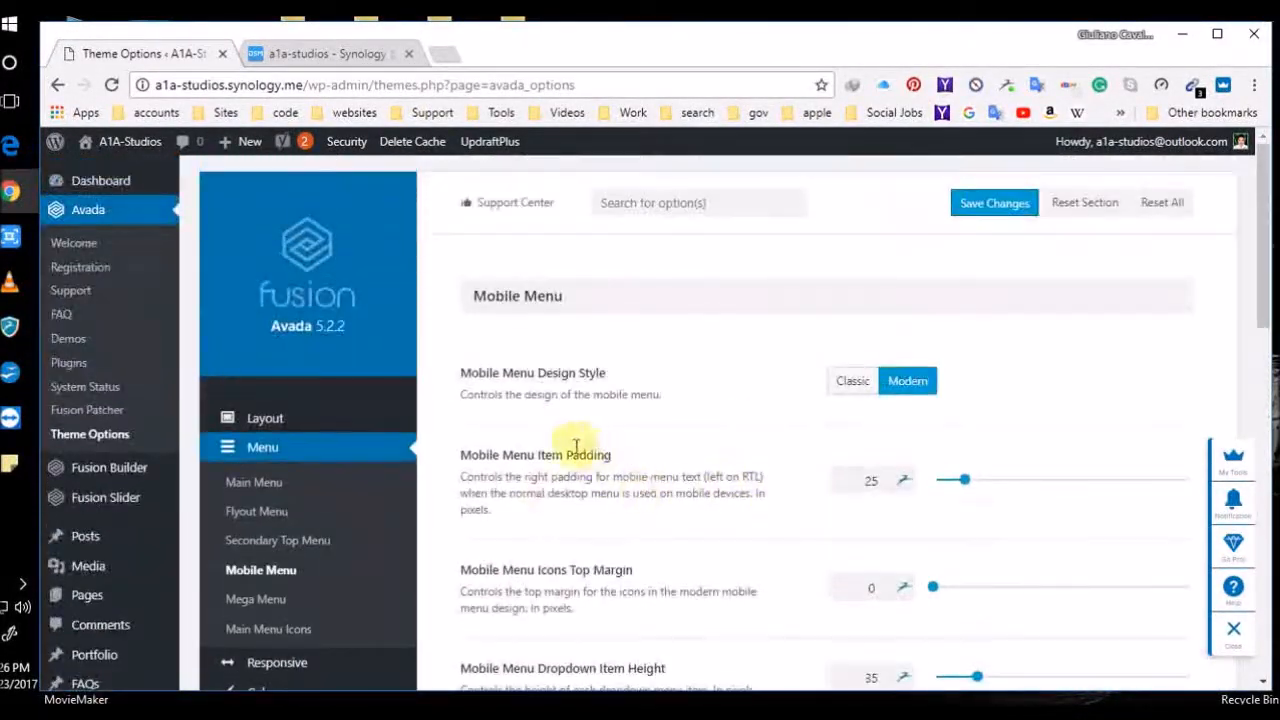
pyautogui.scroll(-3, 474, 500)
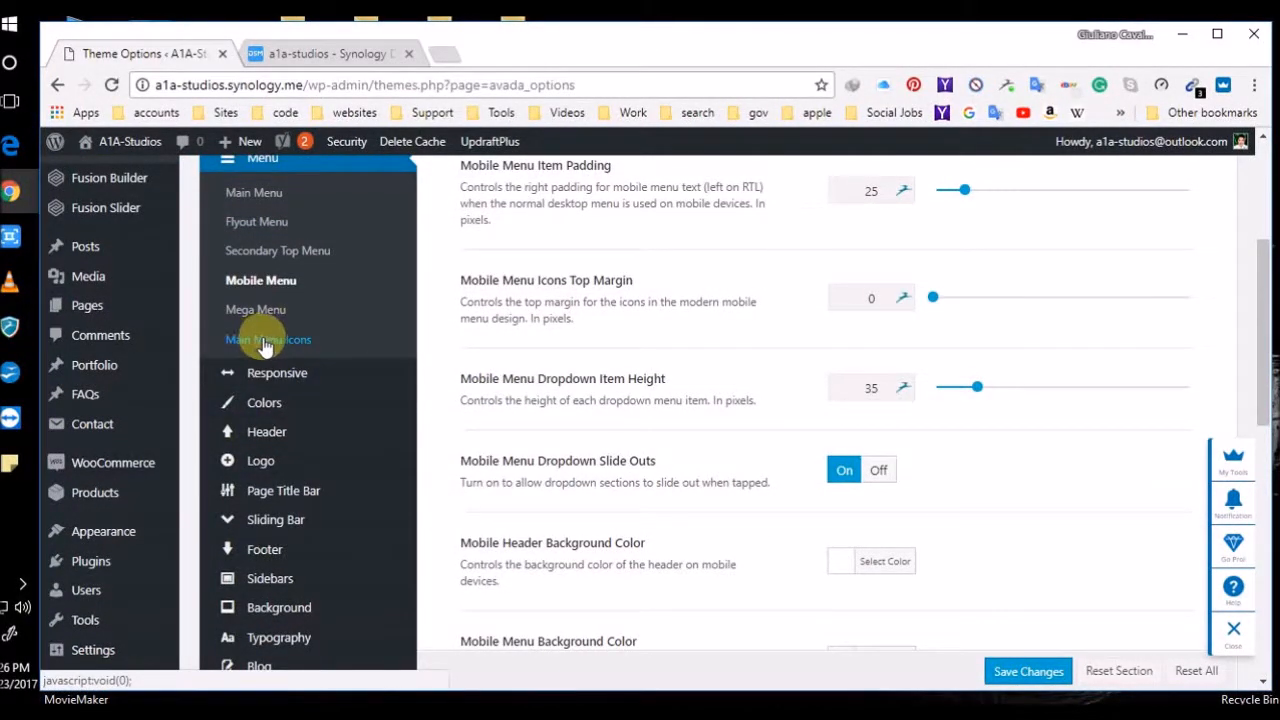
# In Responsive settings, raise the Site Content breakpoint from 700 to 800 and save
pyautogui.click(272, 372)
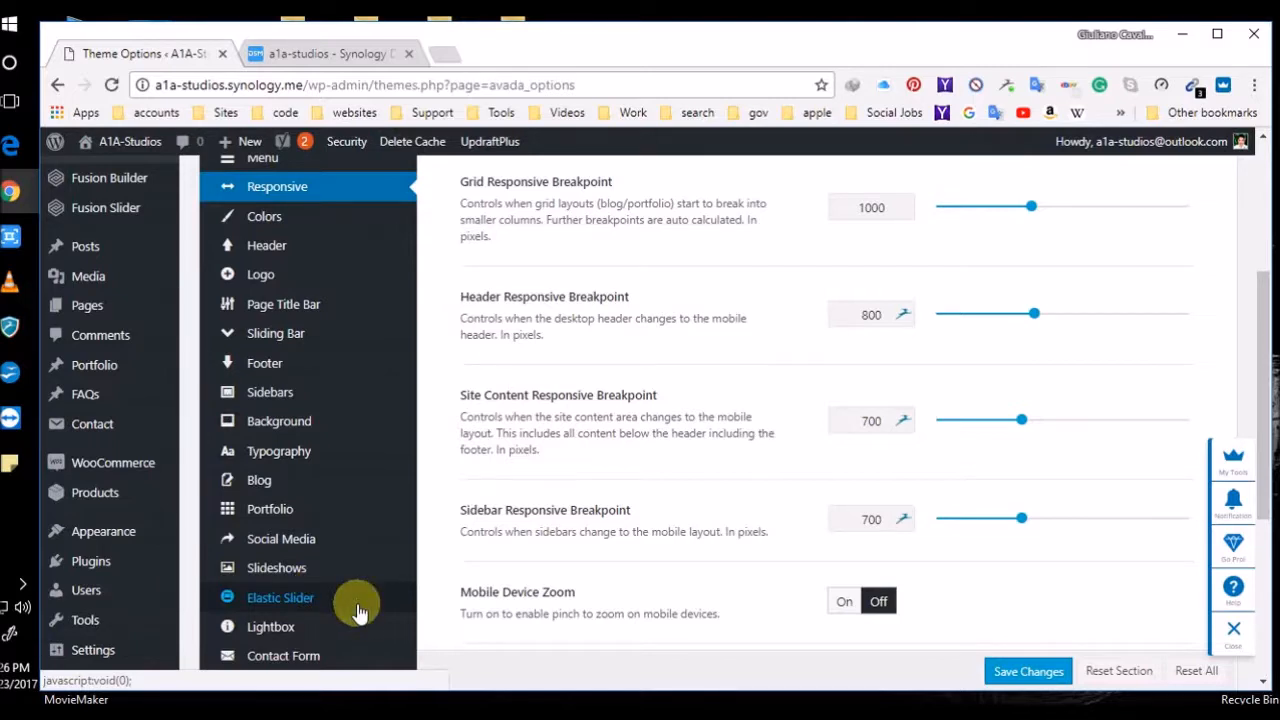
pyautogui.moveTo(882, 420); pyautogui.dragTo(766, 423)
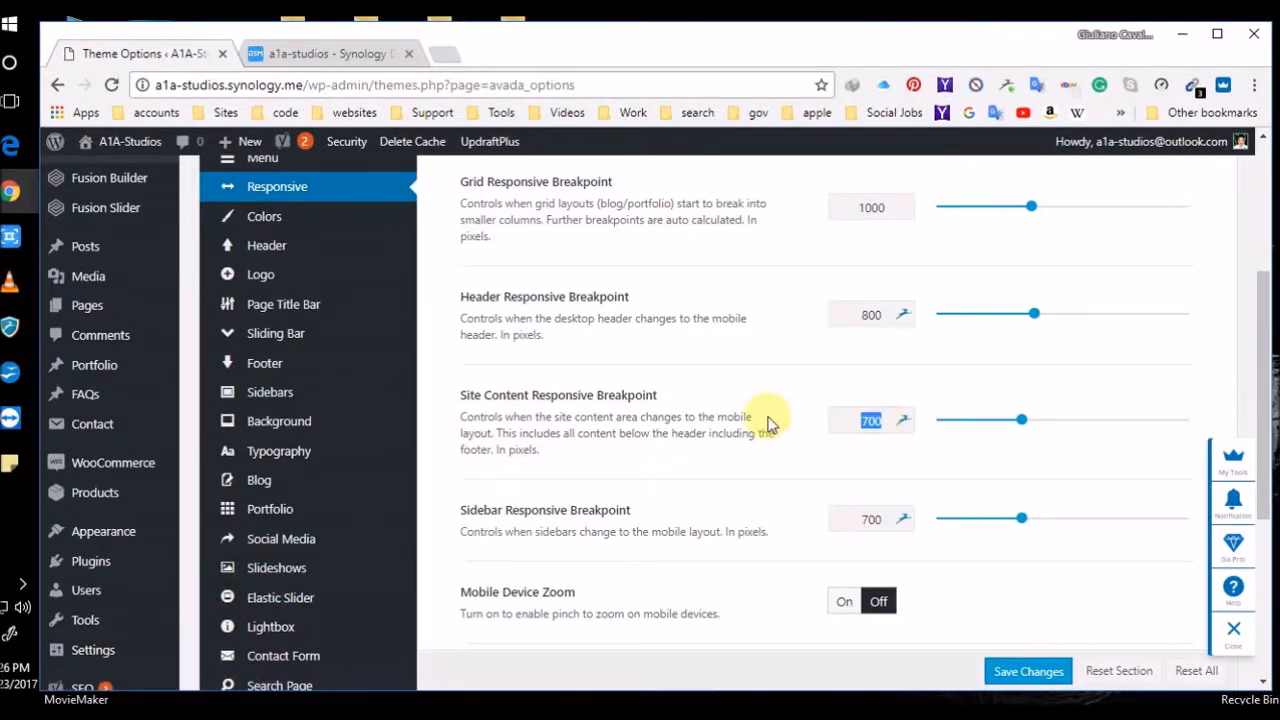
pyautogui.write('8')
pyautogui.click(1028, 671)
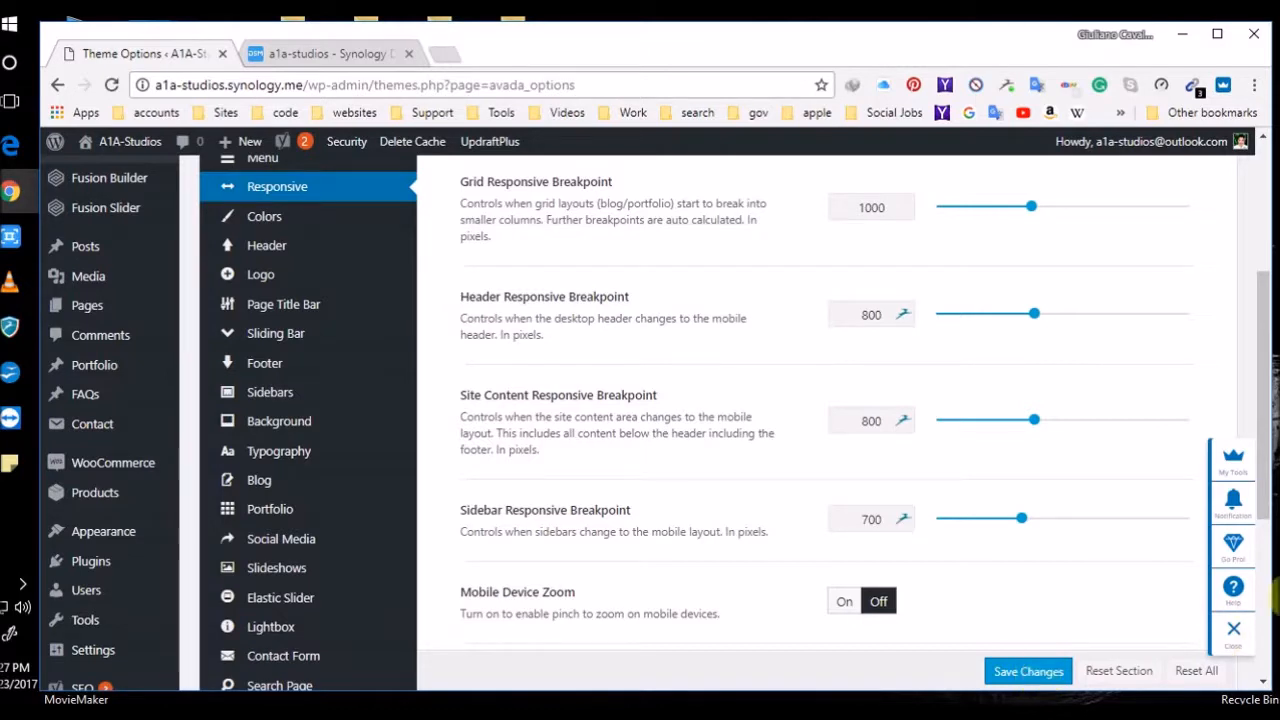
# Change the Sidebar Responsive Breakpoint from 700 to 800 and save
pyautogui.doubleClick(872, 520)
pyautogui.click(830, 520)
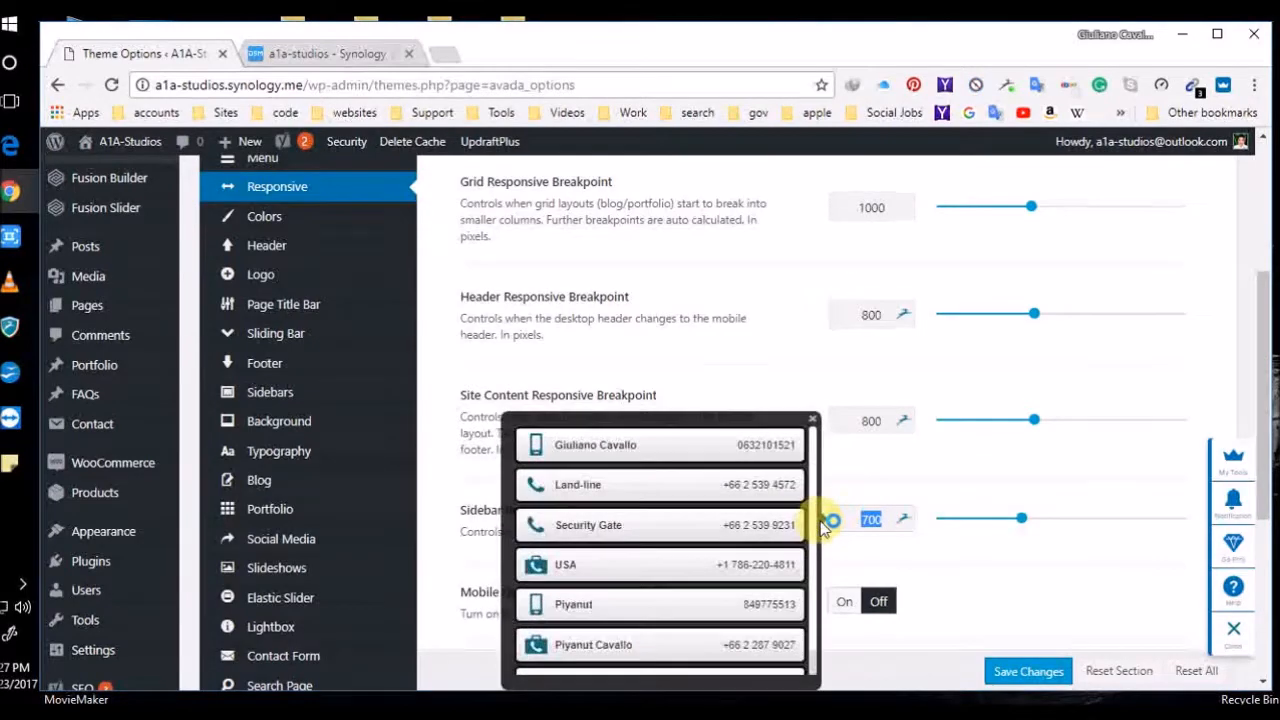
pyautogui.write('80')
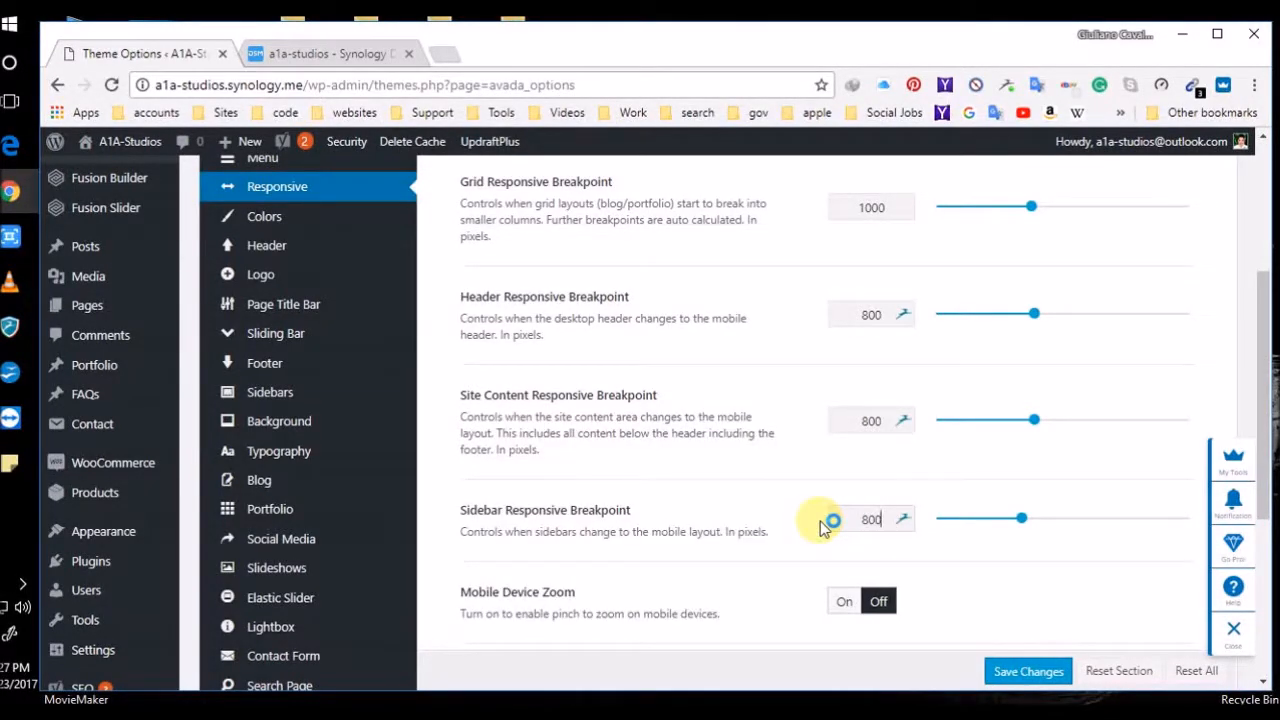
pyautogui.click(1005, 671)
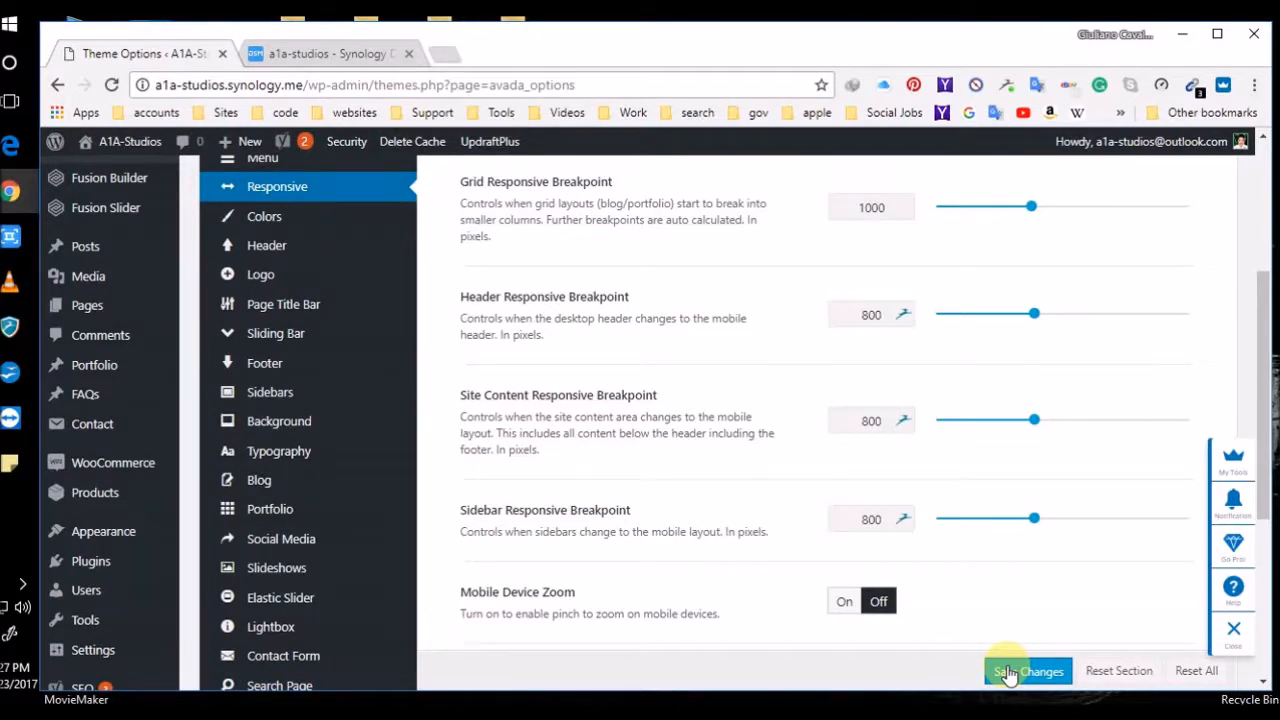
# Replace the Header Responsive Breakpoint value 800 with 900
pyautogui.doubleClick(884, 316)
pyautogui.click(829, 318)
pyautogui.write('900')
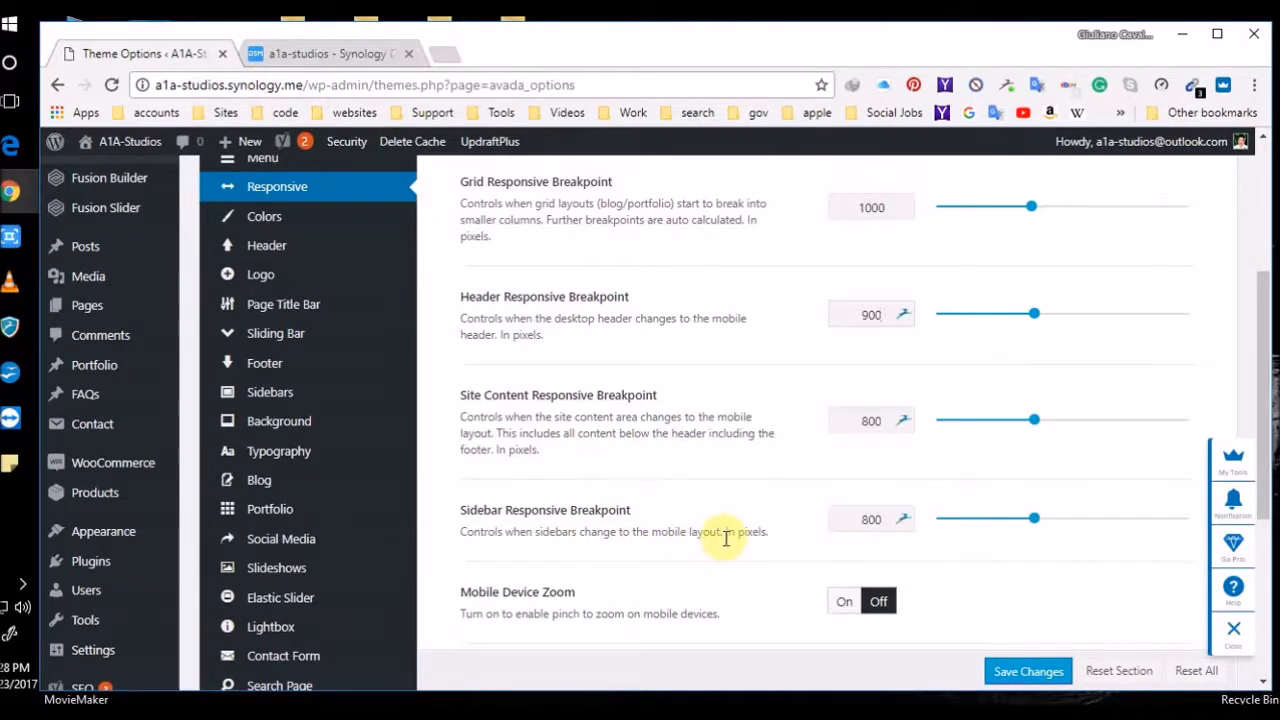
# Set the Site Content and Sidebar breakpoints to 900 and save
pyautogui.scroll(-3, 792, 534)
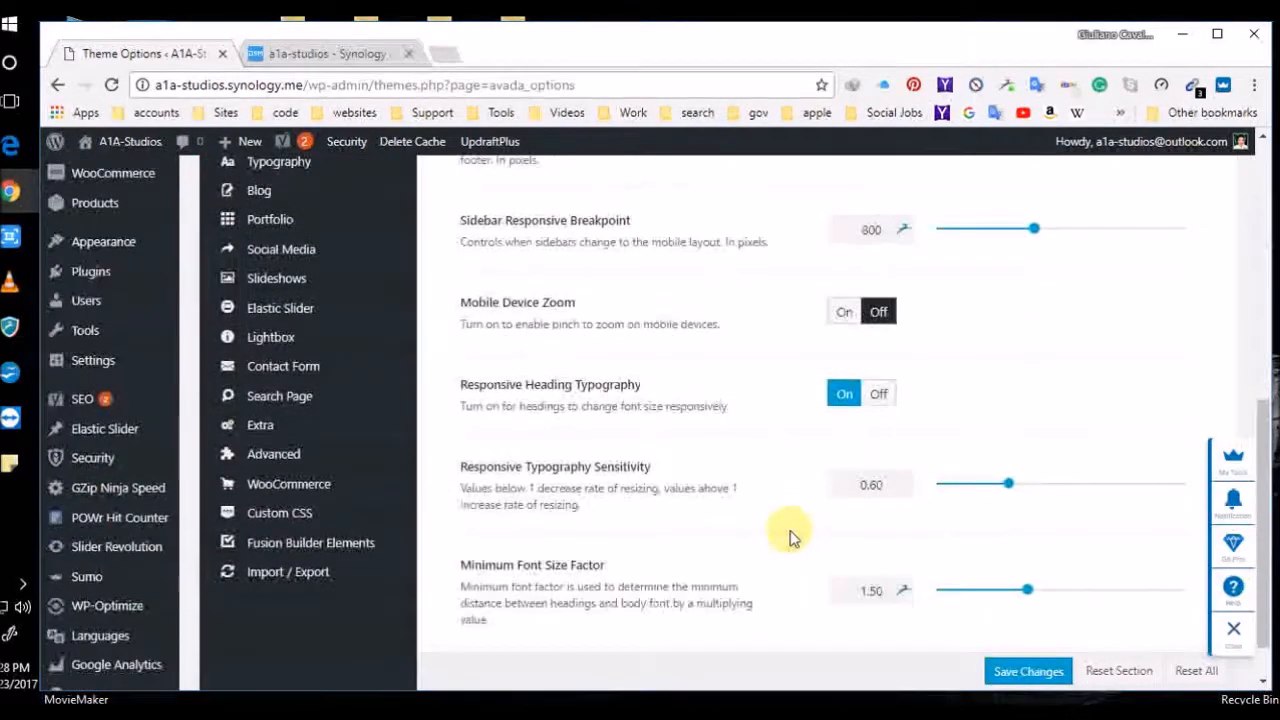
pyautogui.scroll(-1, 749, 603)
pyautogui.scroll(4, 760, 537)
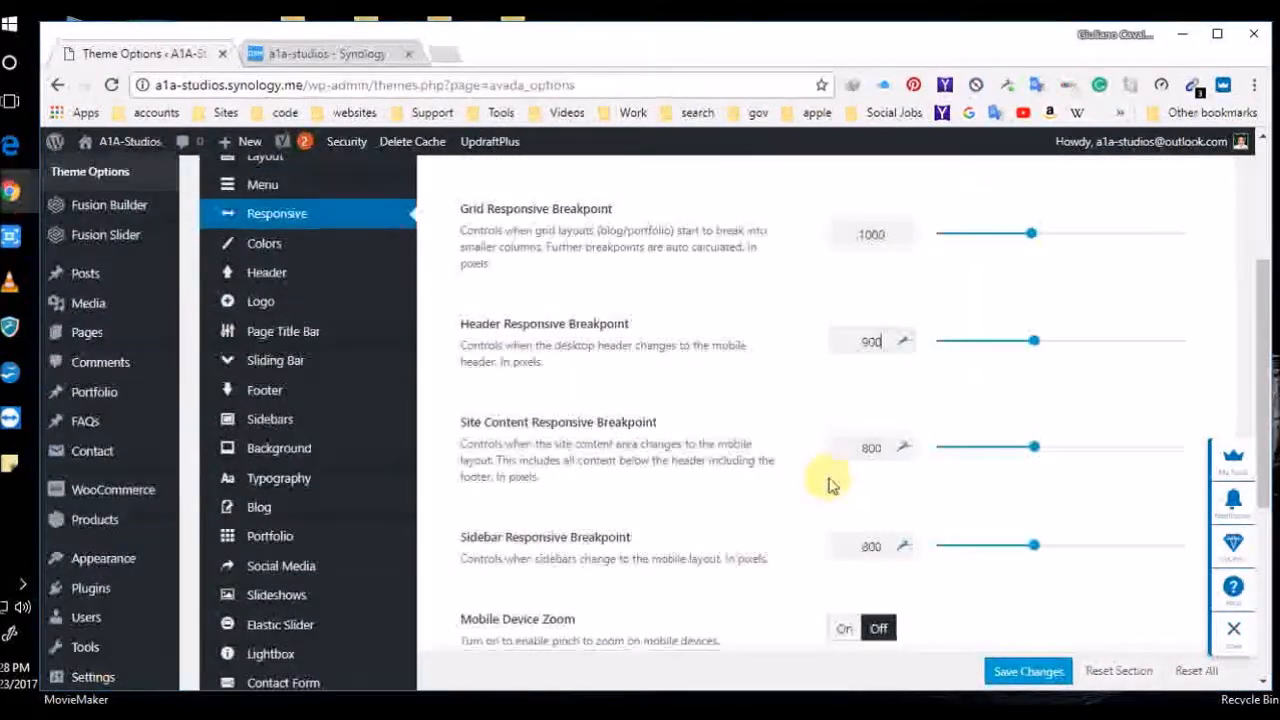
pyautogui.moveTo(889, 451); pyautogui.dragTo(805, 449)
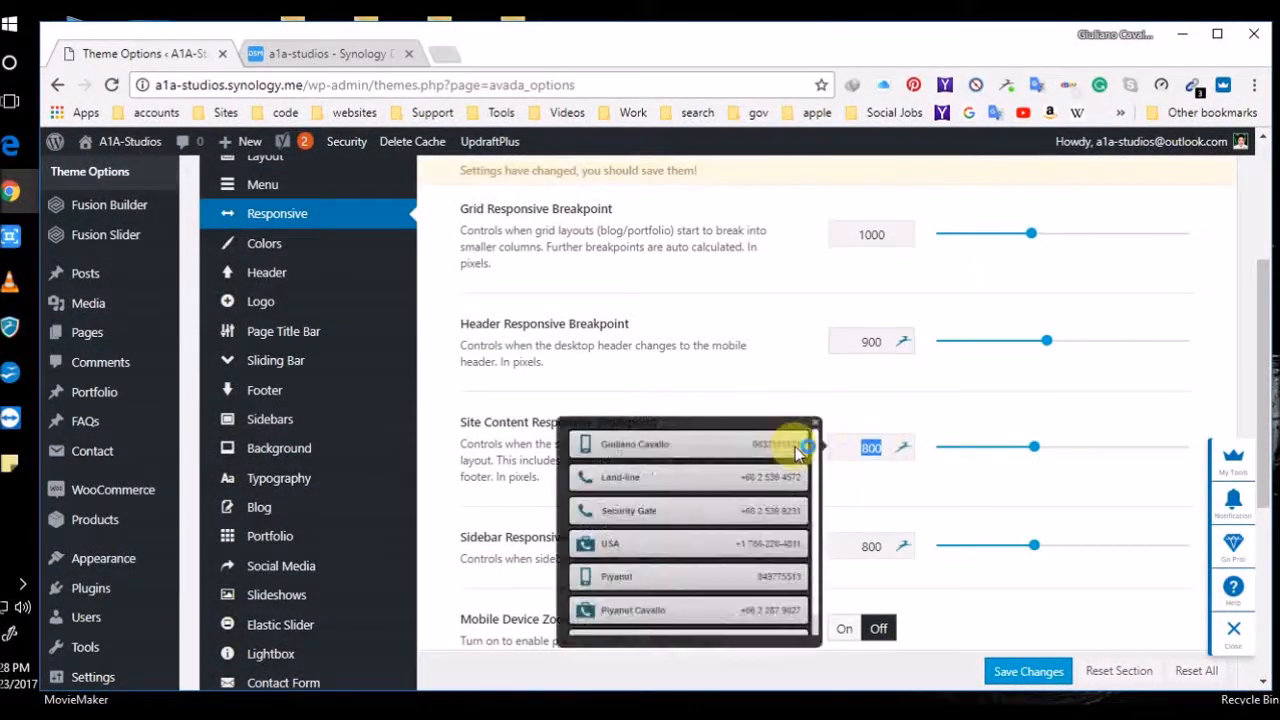
pyautogui.write('900')
pyautogui.moveTo(903, 550); pyautogui.dragTo(837, 558)
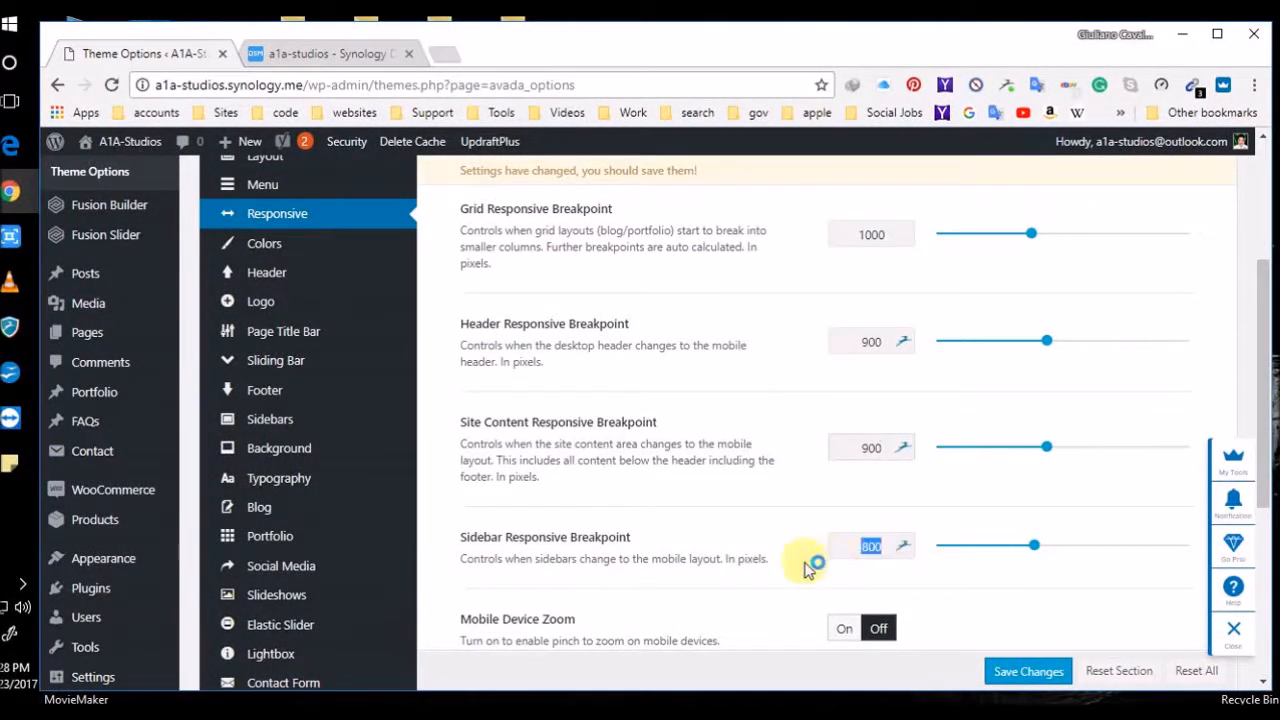
pyautogui.write('900')
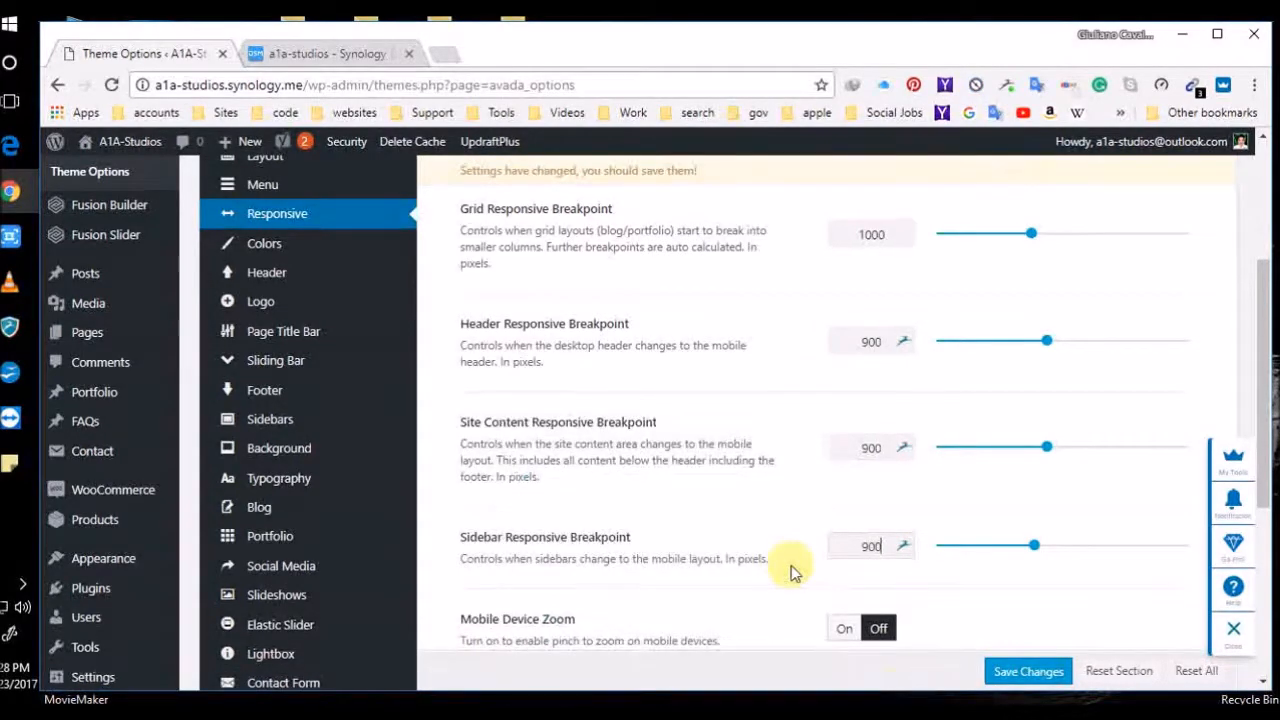
pyautogui.click(1025, 673)
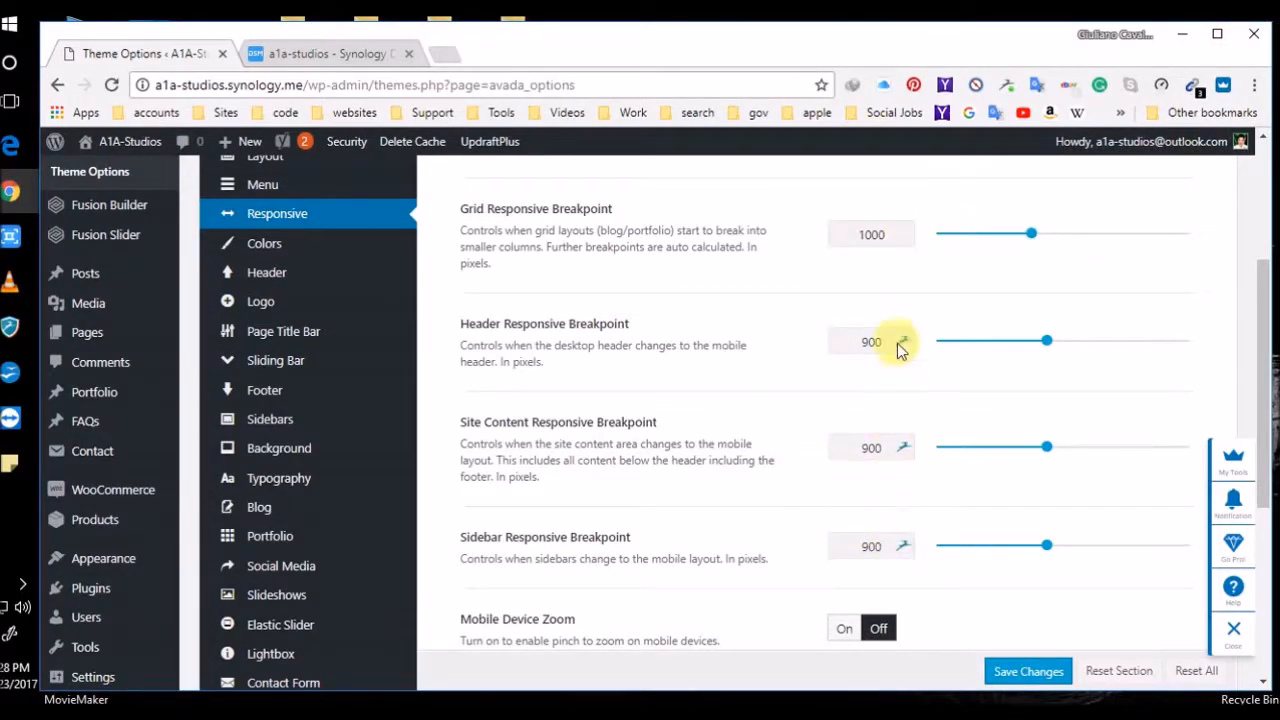
# Reset the Header, Site Content and Sidebar breakpoints to 800 without saving
pyautogui.moveTo(881, 341); pyautogui.dragTo(789, 344)
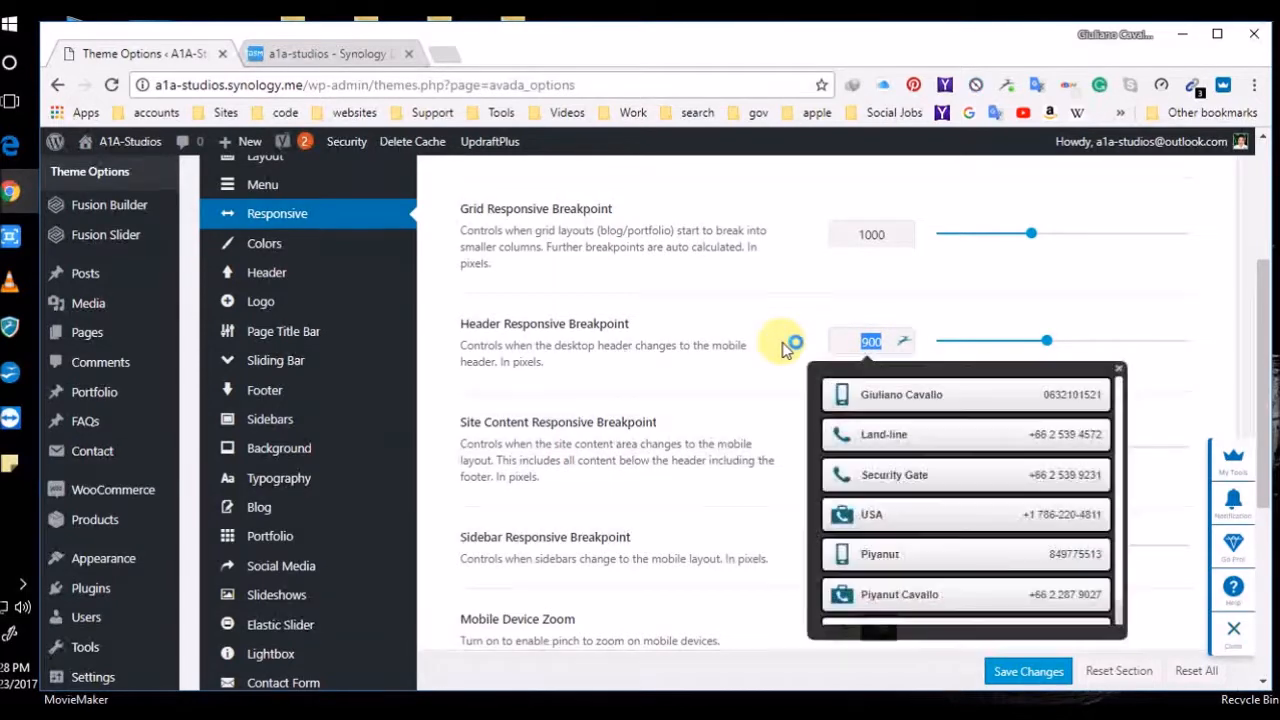
pyautogui.write('800')
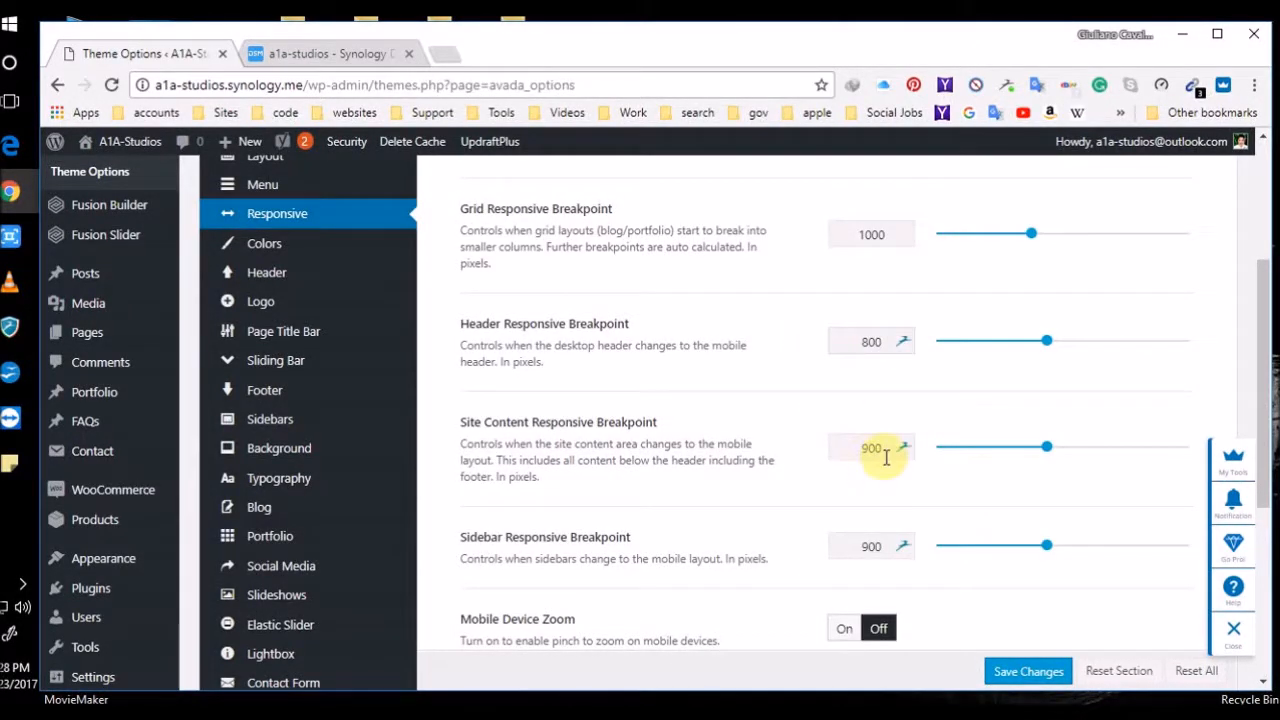
pyautogui.moveTo(886, 451); pyautogui.dragTo(812, 462)
pyautogui.write('800')
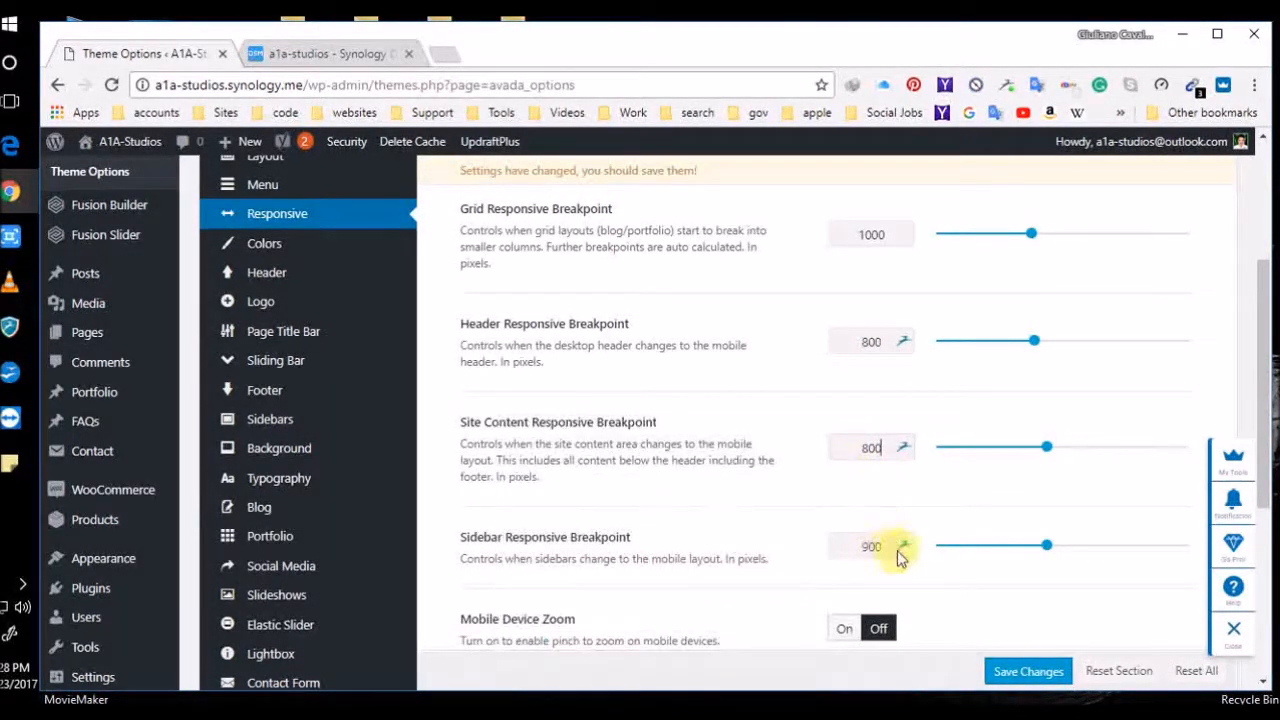
pyautogui.moveTo(884, 539); pyautogui.dragTo(837, 543)
pyautogui.write('800')
pyautogui.moveTo(878, 343); pyautogui.dragTo(860, 343)
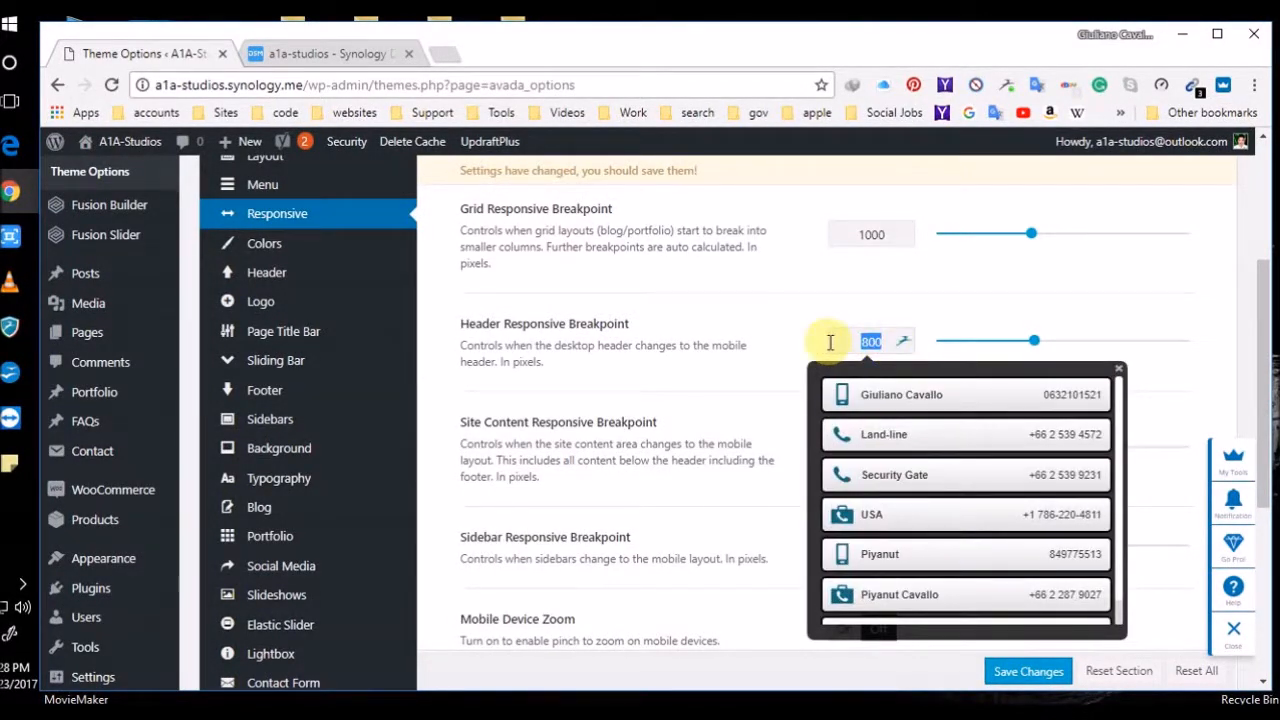
pyautogui.write('9')
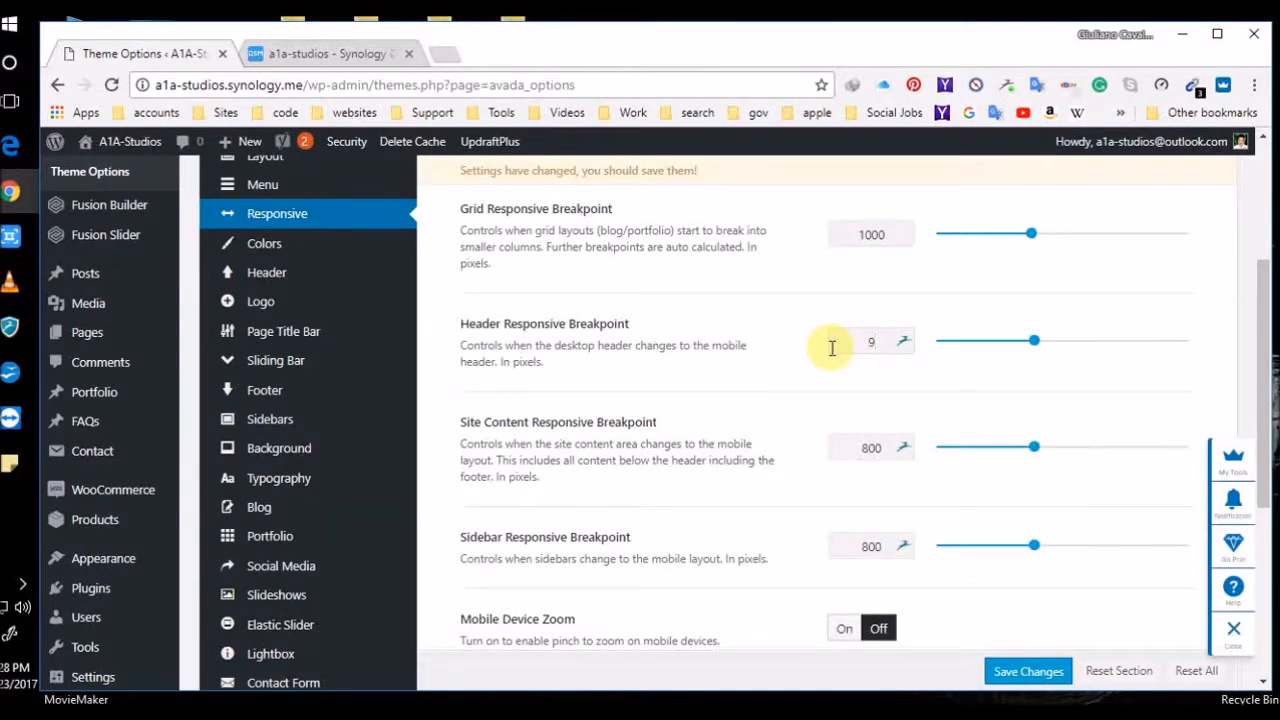
pyautogui.write('800')
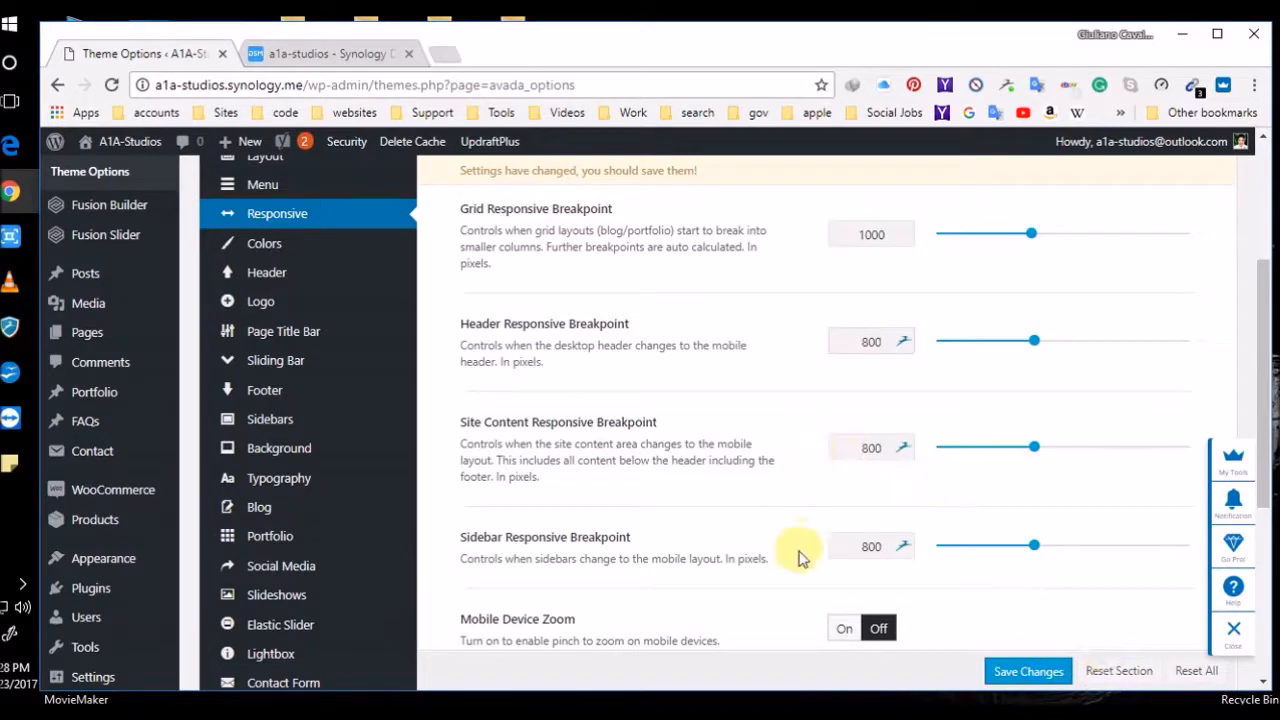
# Switch Responsive Heading Typography to Off and save, keeping every breakpoint at 800
pyautogui.scroll(-2, 691, 580)
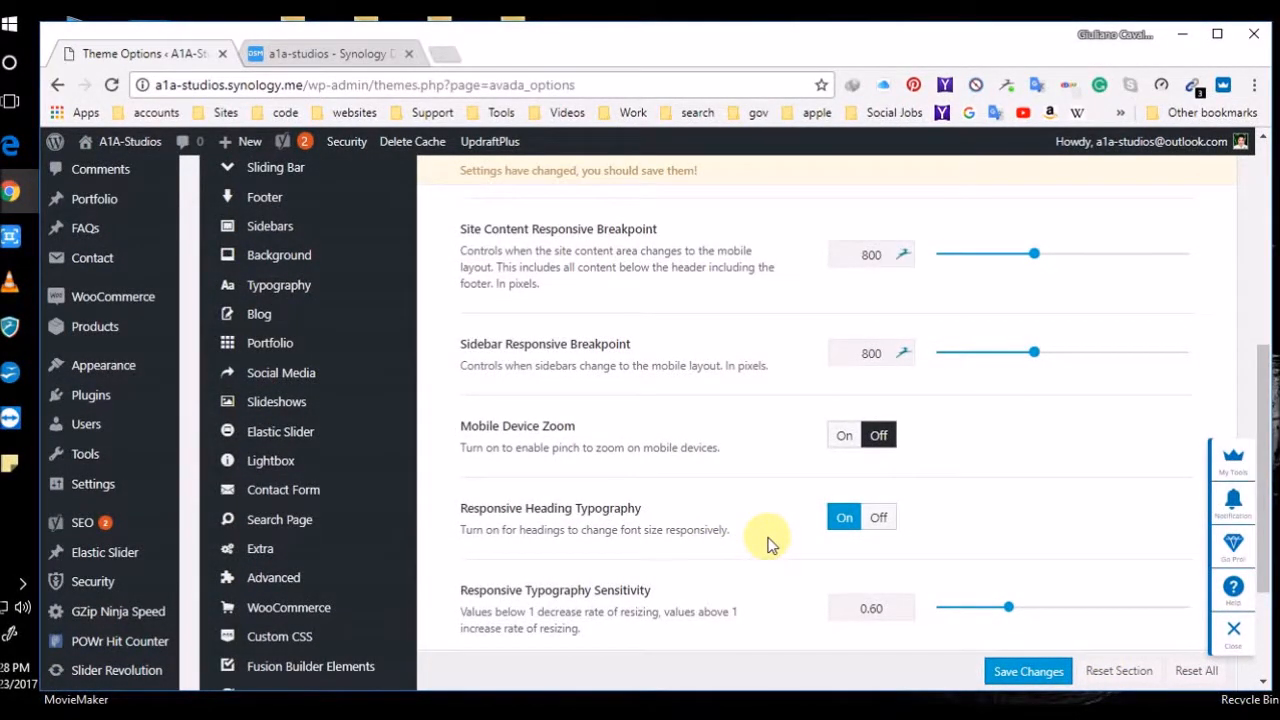
pyautogui.click(876, 524)
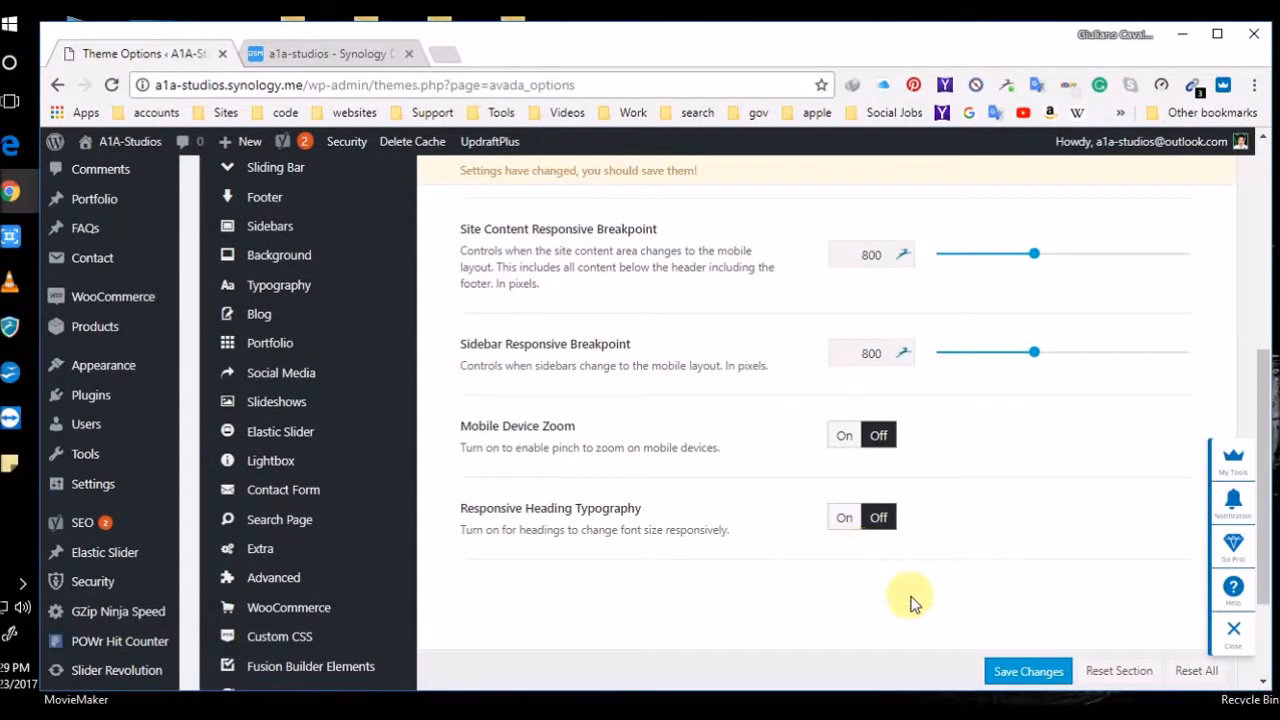
pyautogui.click(1008, 668)
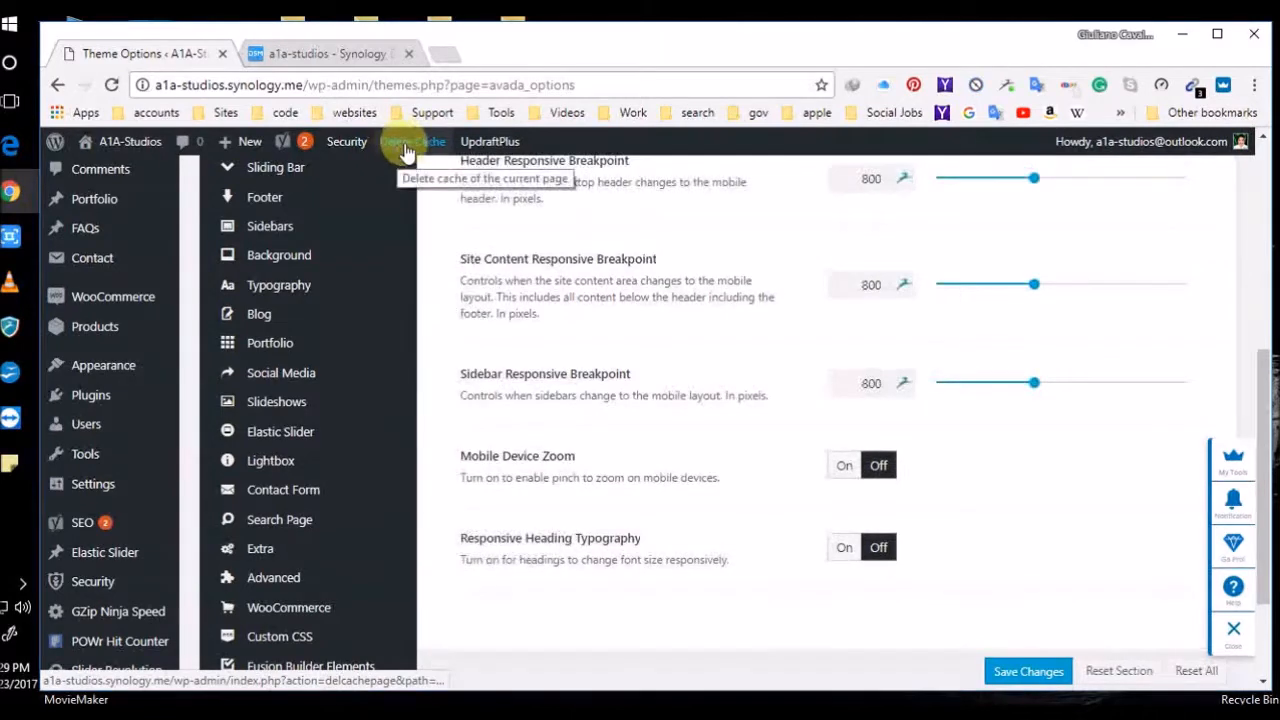
# Use Delete Cache in the admin bar and wait for the Dashboard to reload
pyautogui.click(405, 143)
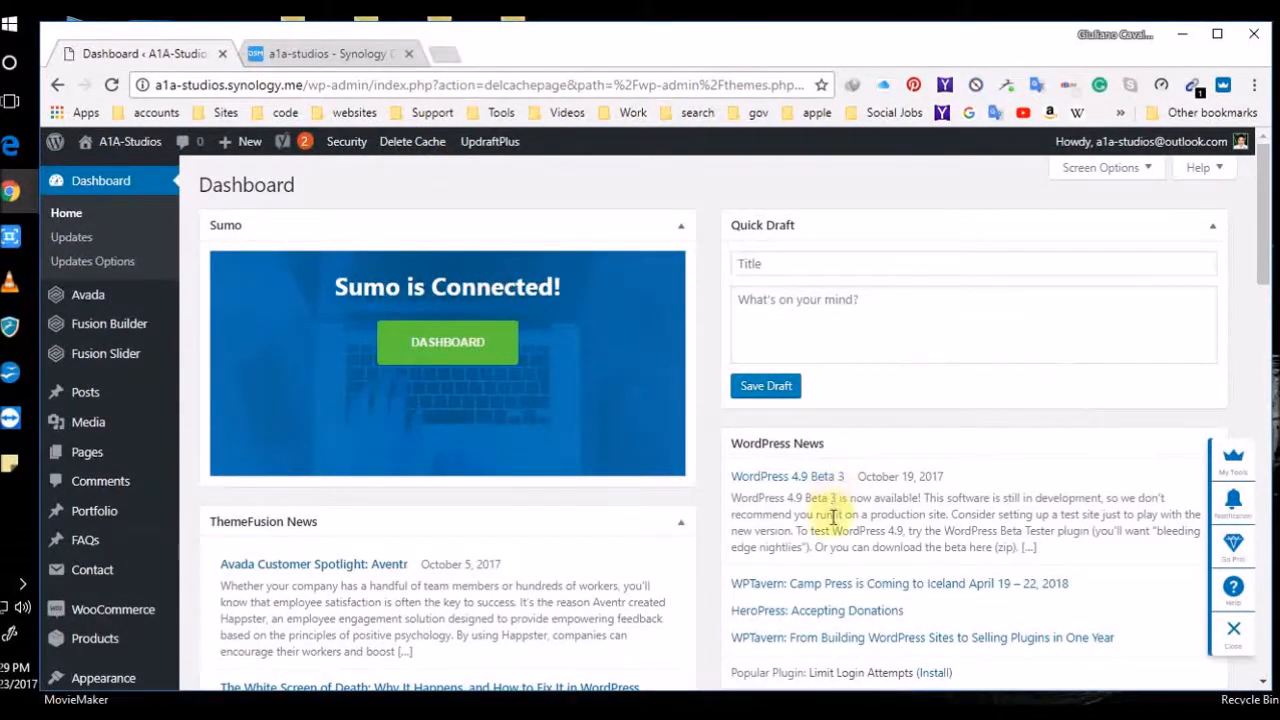
pyautogui.scroll(-2, 829, 580)
pyautogui.scroll(2, 823, 566)
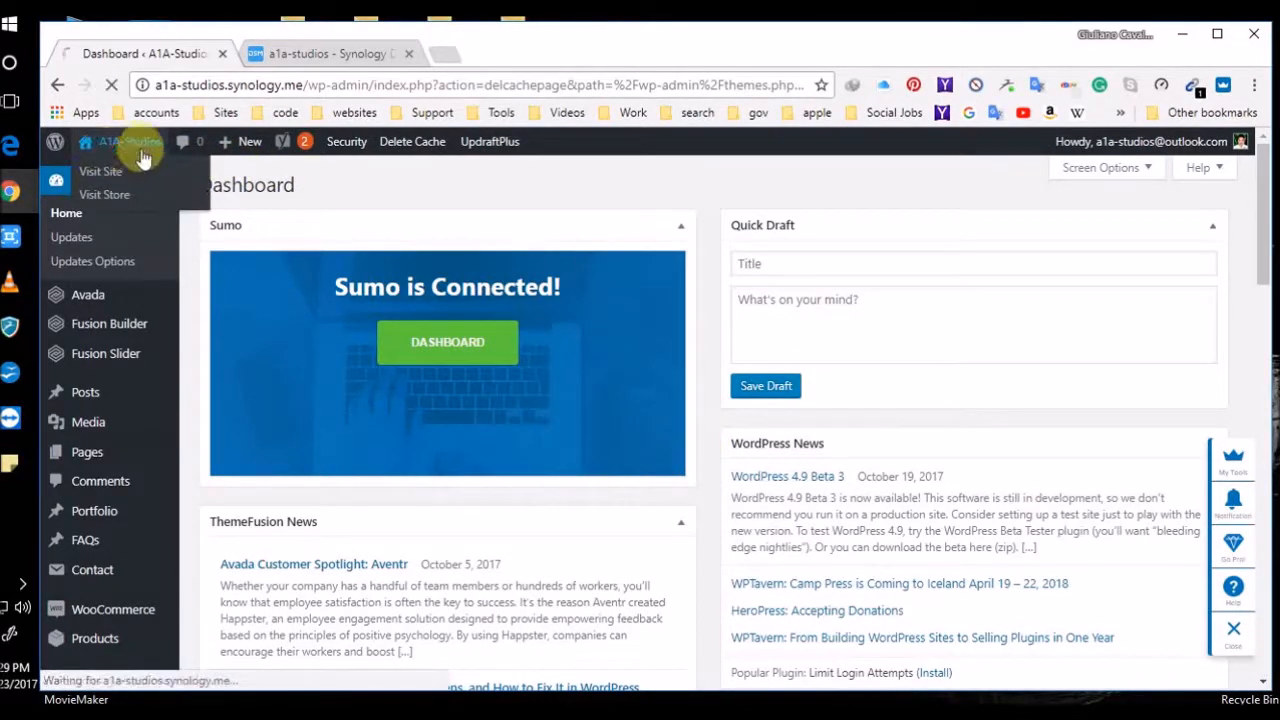
pyautogui.click(132, 141)
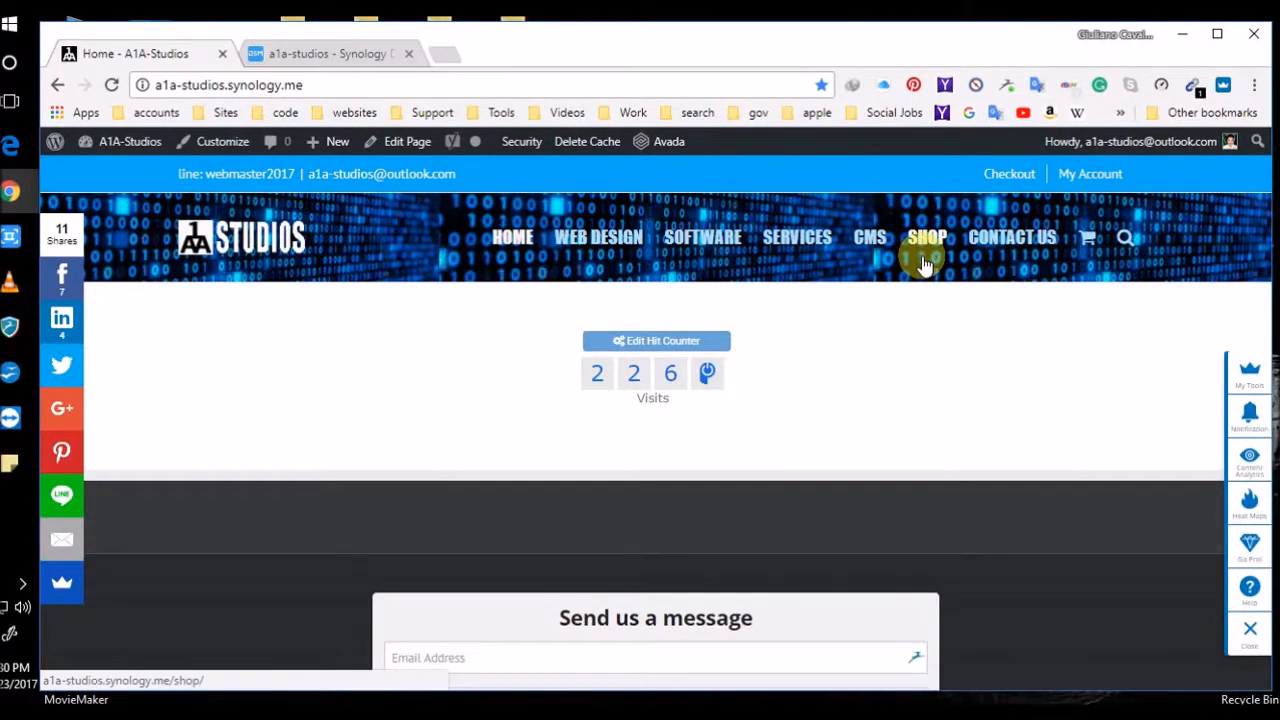
pyautogui.click(129, 174)
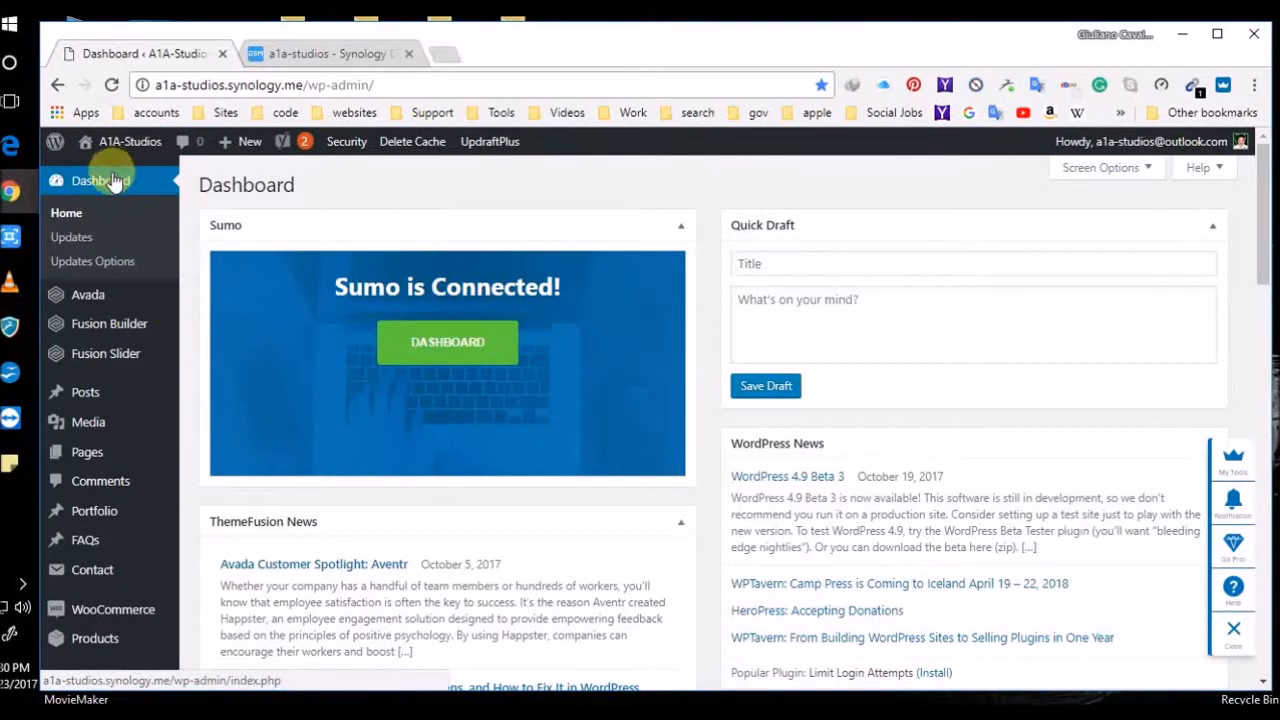
# Go to Avada Theme Options and scroll to the Responsive breakpoint fields
pyautogui.moveTo(118, 290)
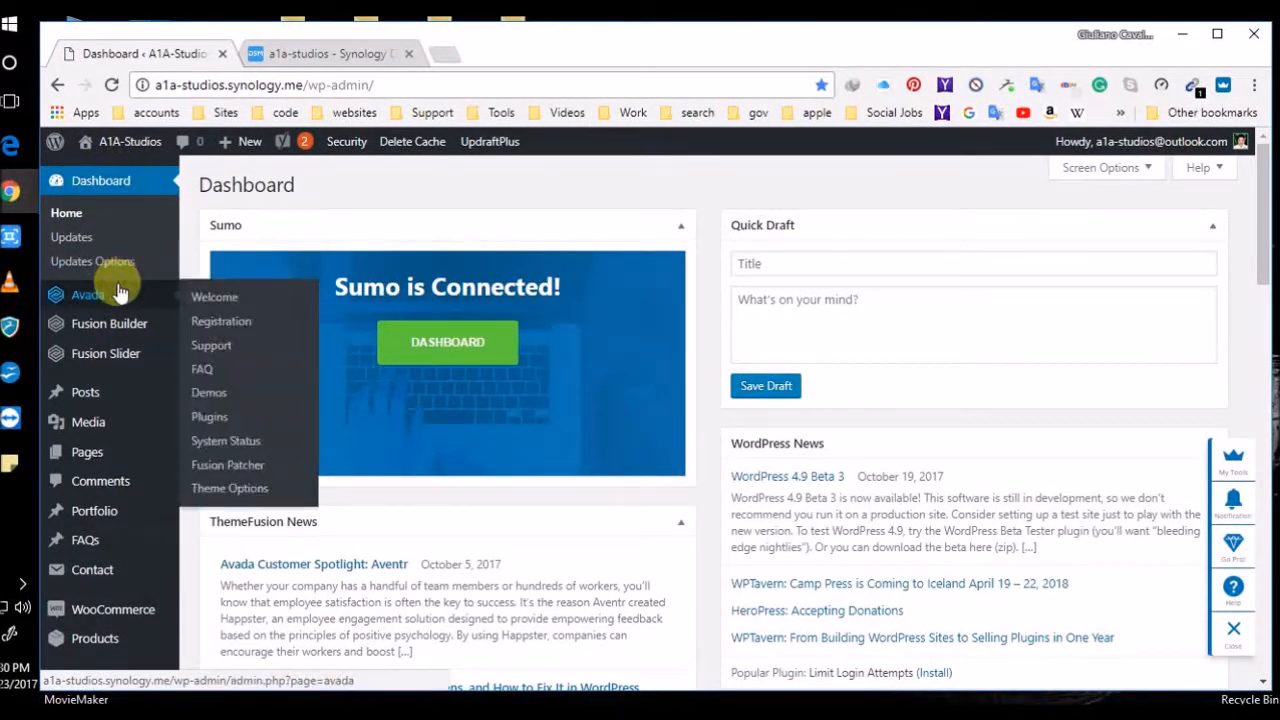
pyautogui.click(230, 497)
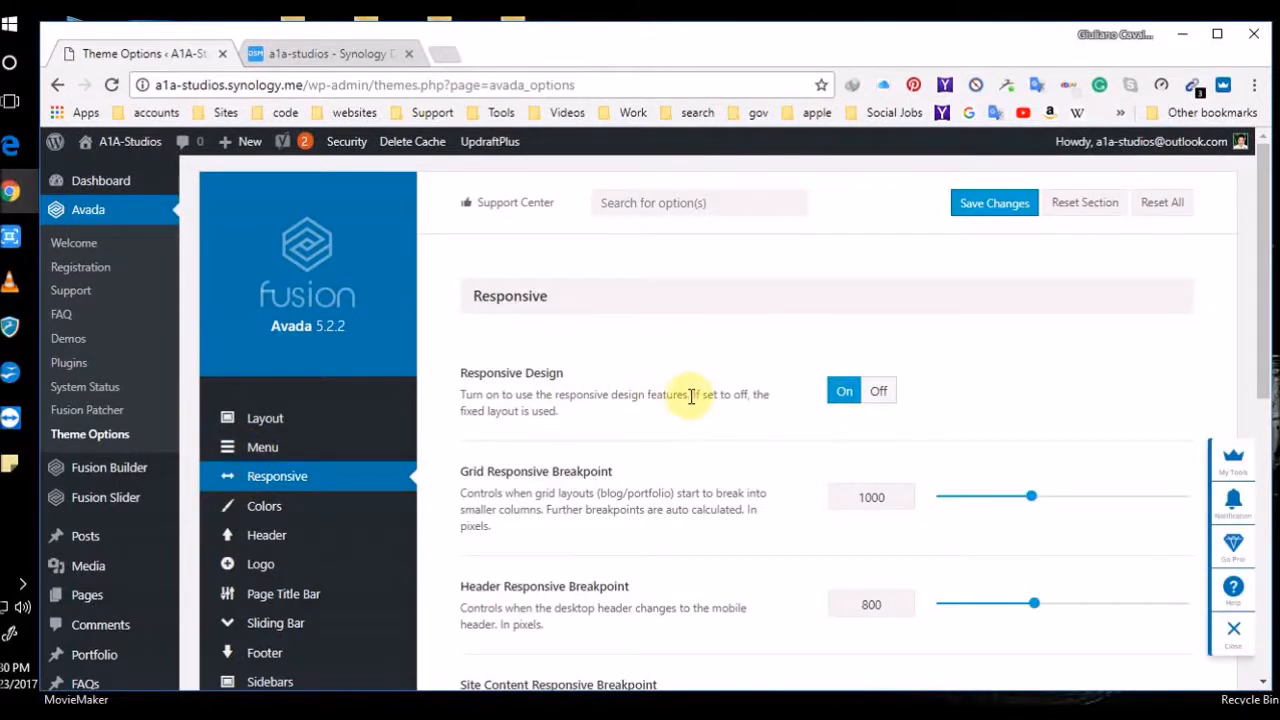
pyautogui.scroll(-1, 683, 410)
pyautogui.scroll(-1, 697, 420)
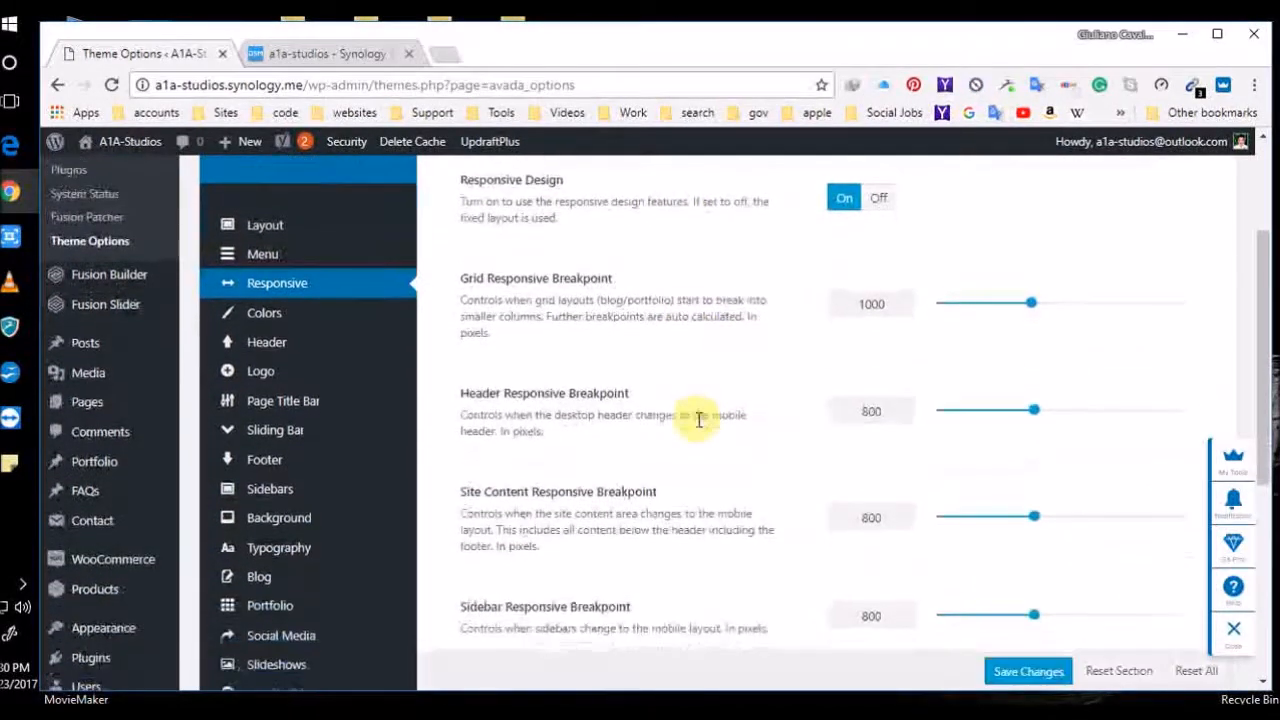
pyautogui.scroll(-1, 707, 421)
# Lower the Sidebar and Site Content breakpoints from 800 to 700 and save
pyautogui.doubleClick(880, 519)
pyautogui.write('700')
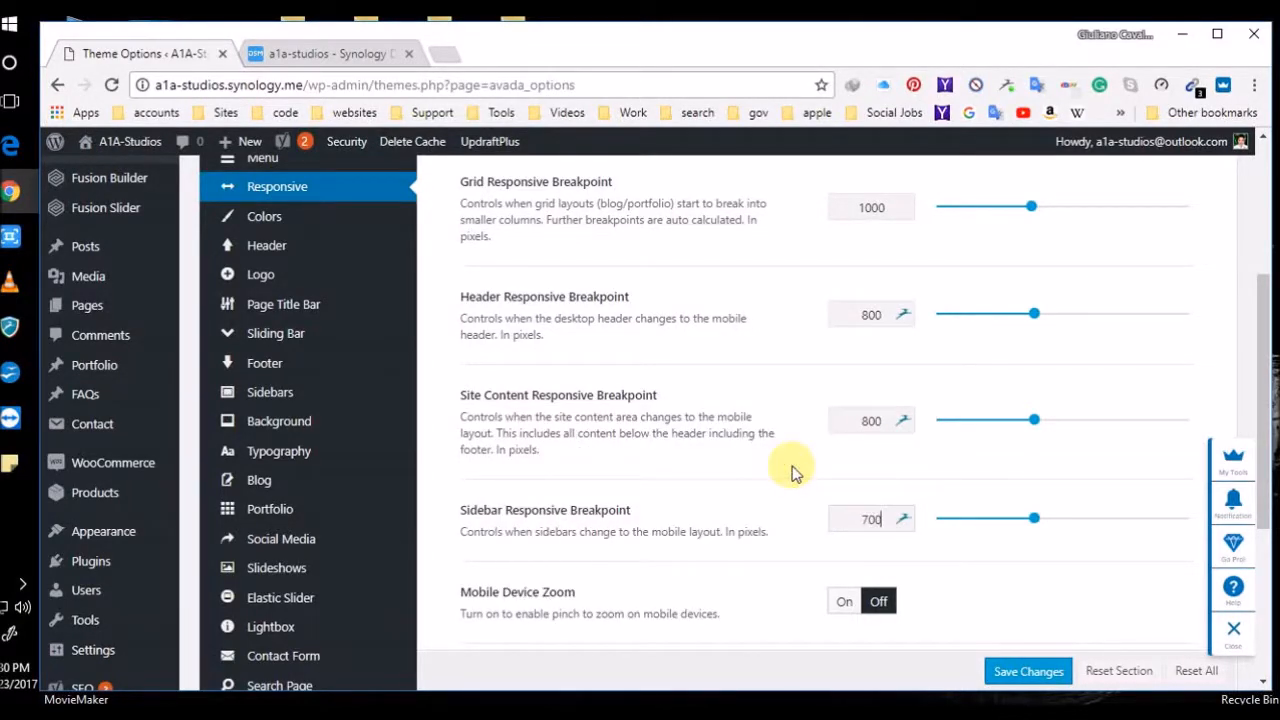
pyautogui.click(883, 420)
pyautogui.doubleClick(883, 420)
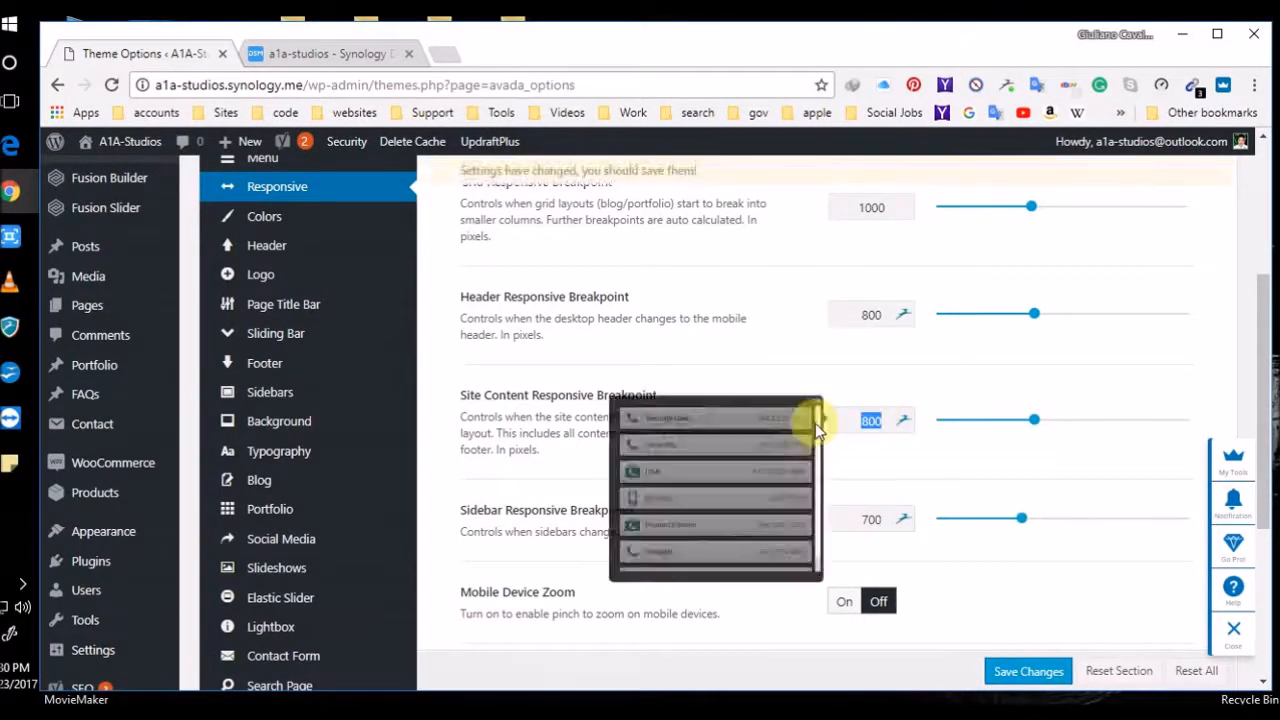
pyautogui.write('700')
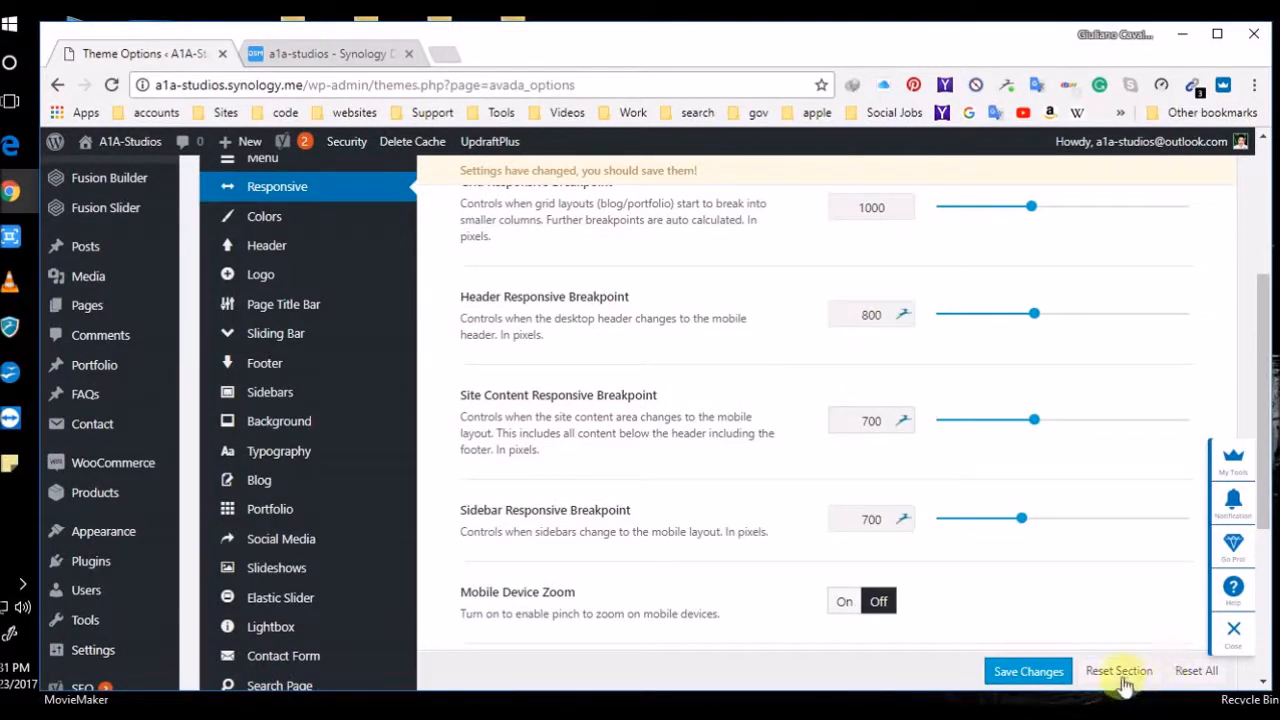
pyautogui.click(1030, 674)
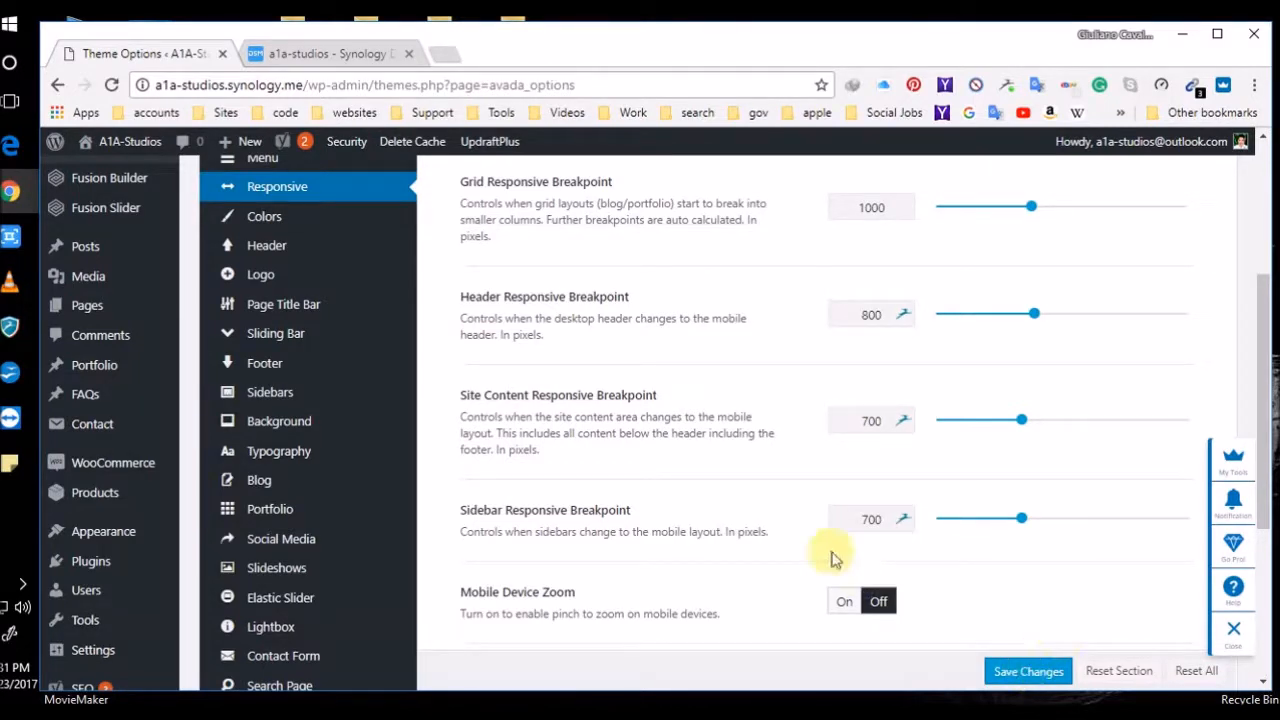
pyautogui.moveTo(889, 306); pyautogui.dragTo(808, 312)
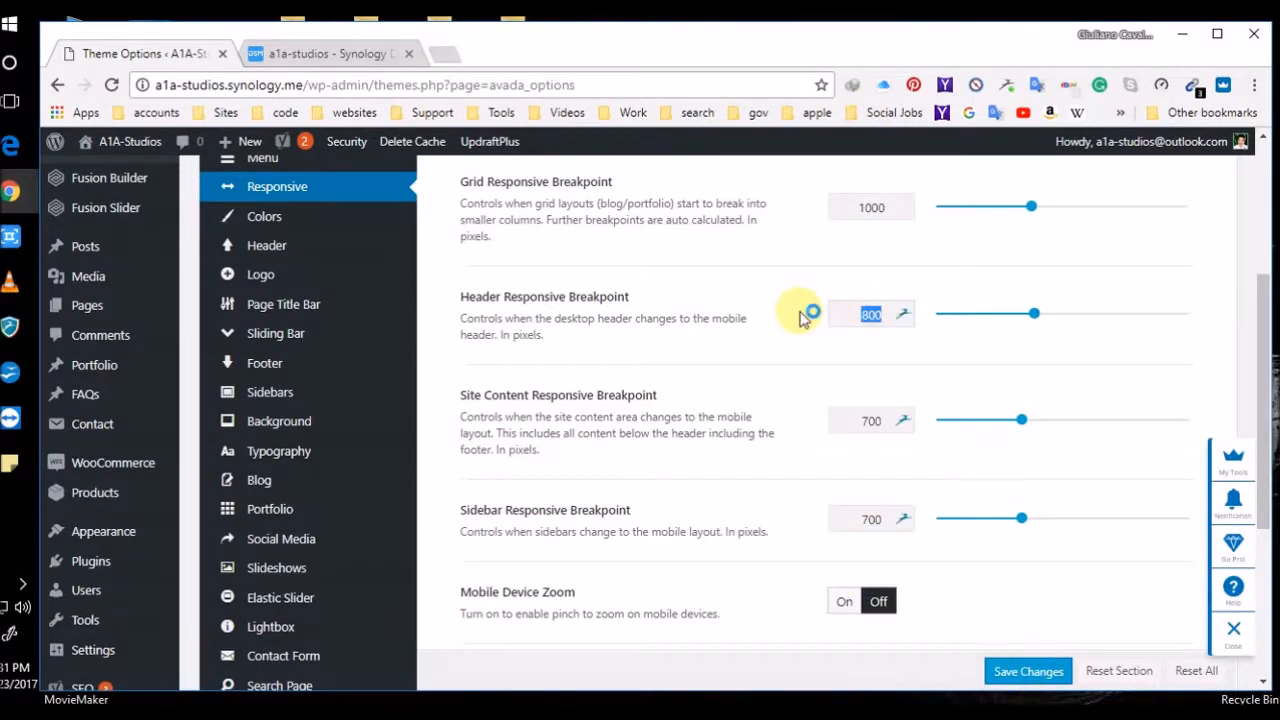
pyautogui.write('70')
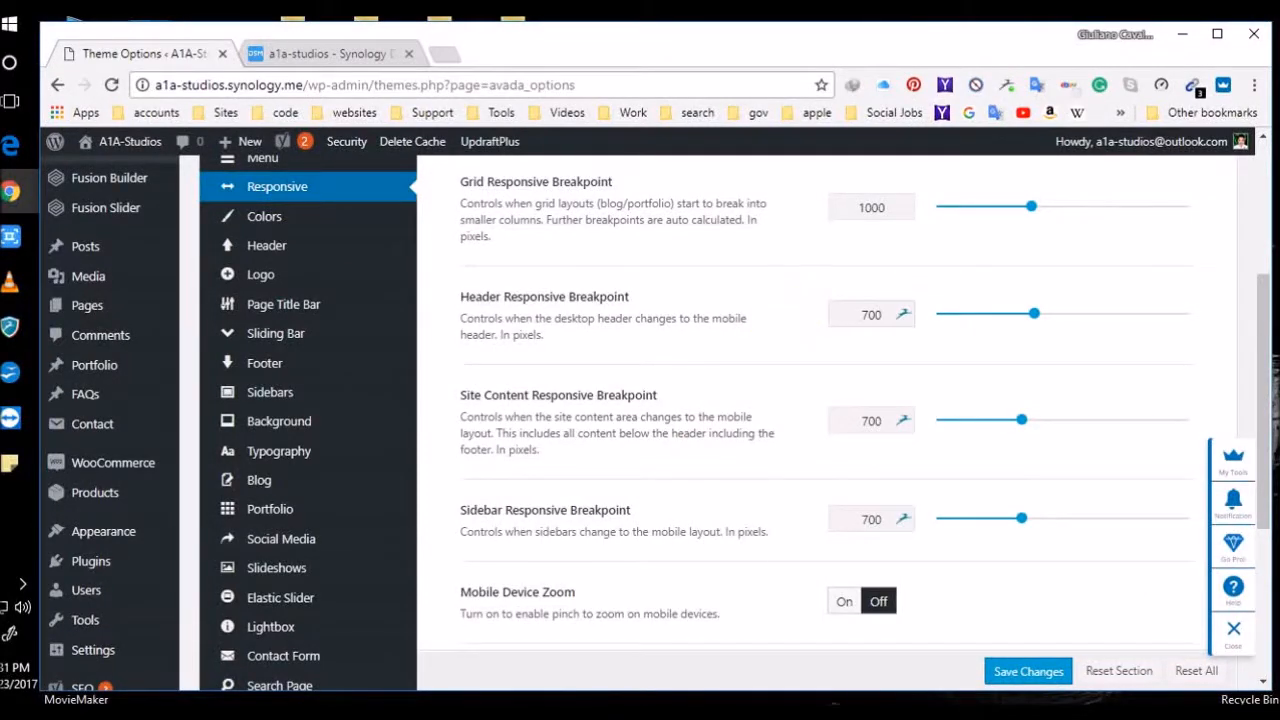
pyautogui.click(1030, 672)
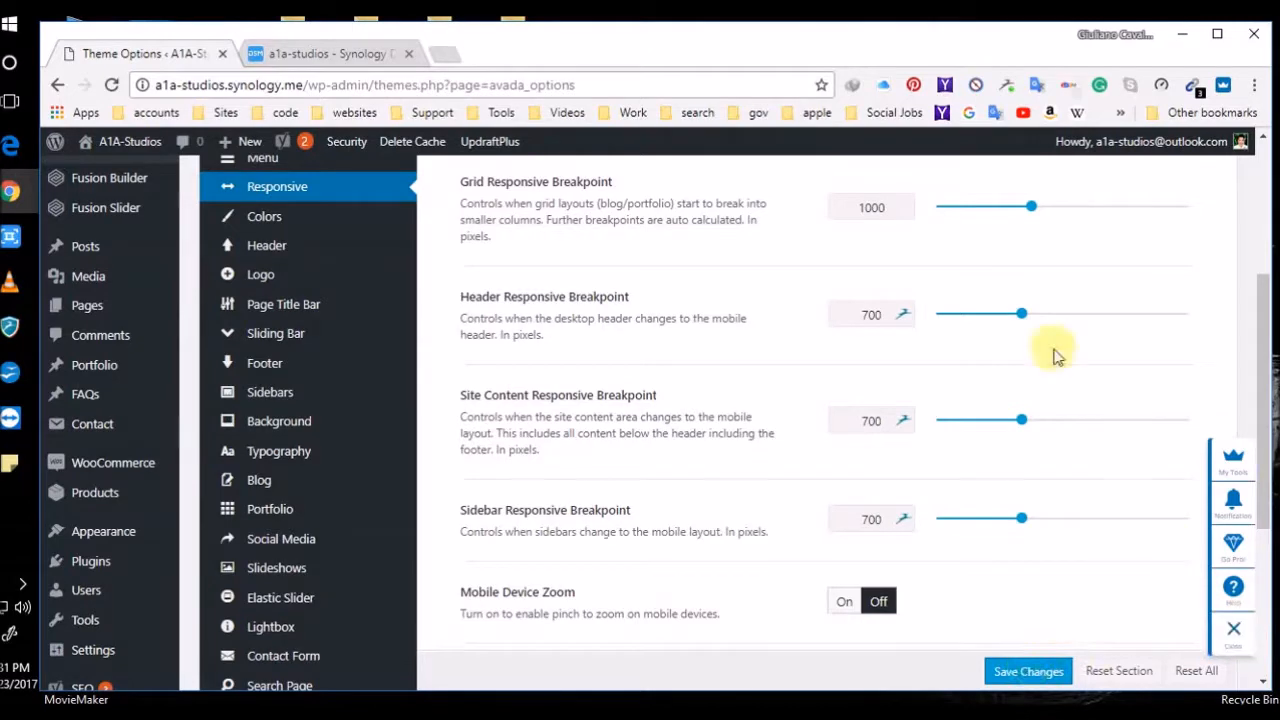
pyautogui.doubleClick(878, 315)
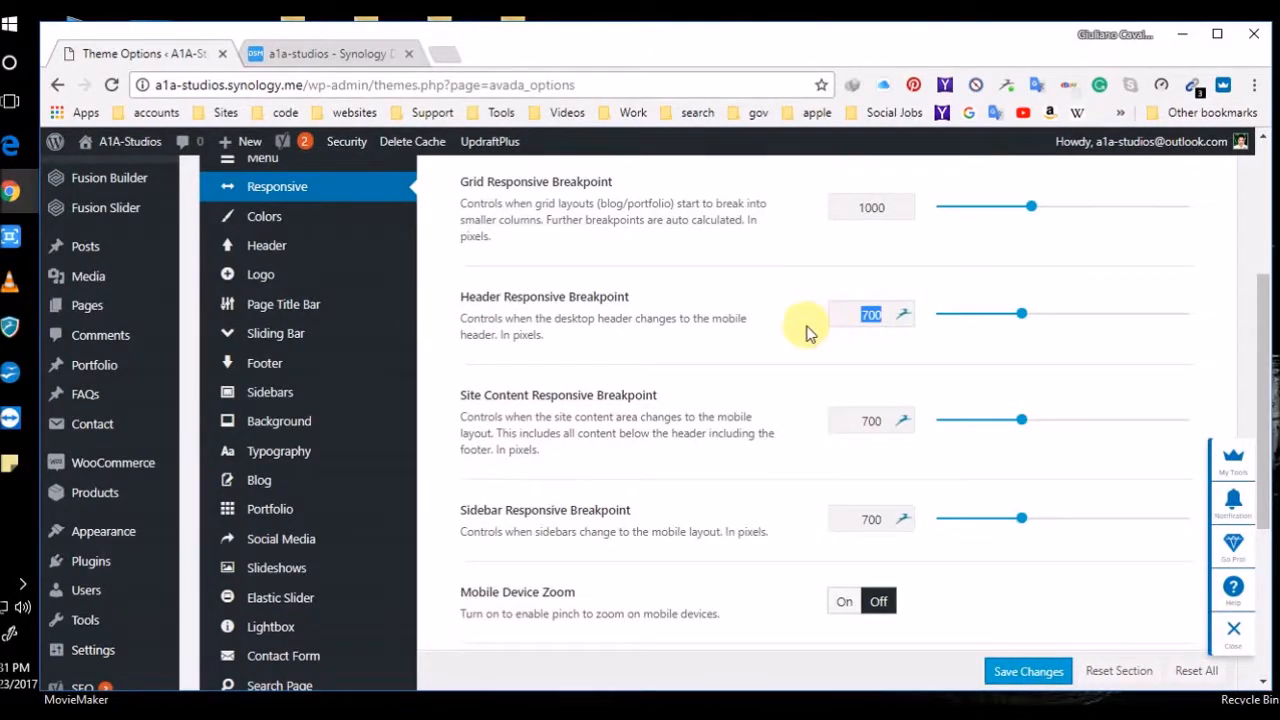
pyautogui.write('800')
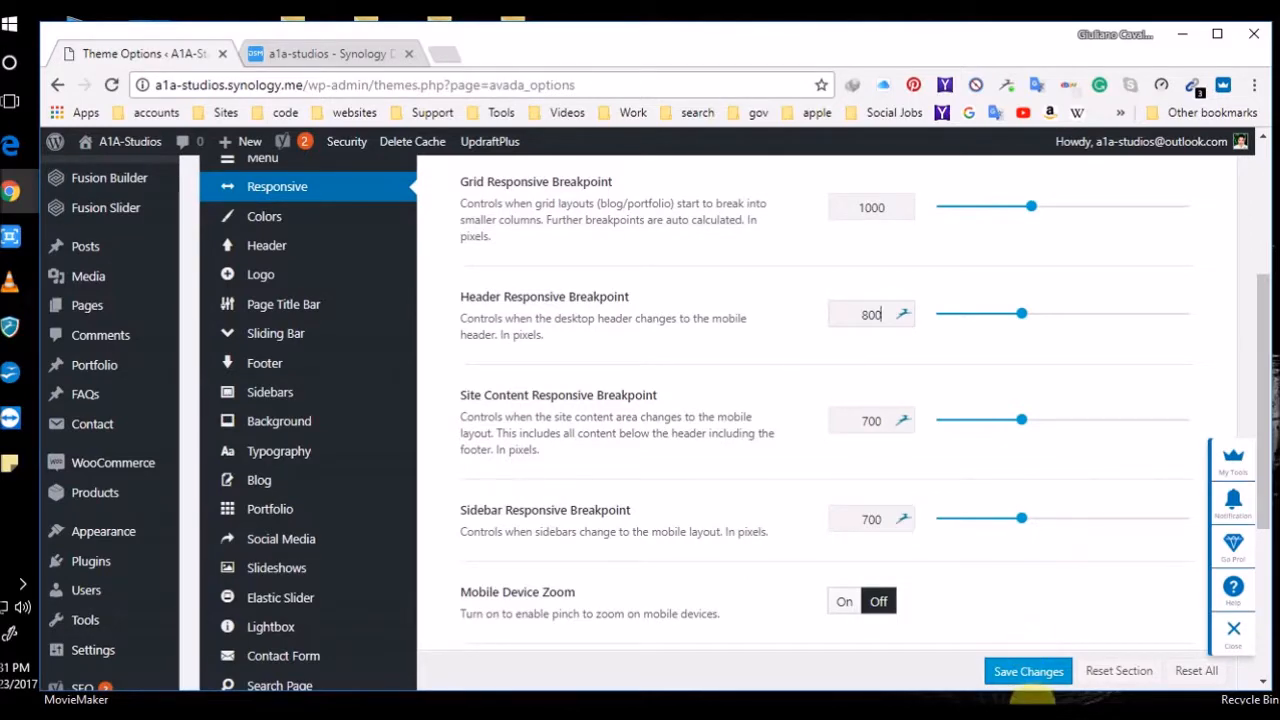
pyautogui.click(1028, 672)
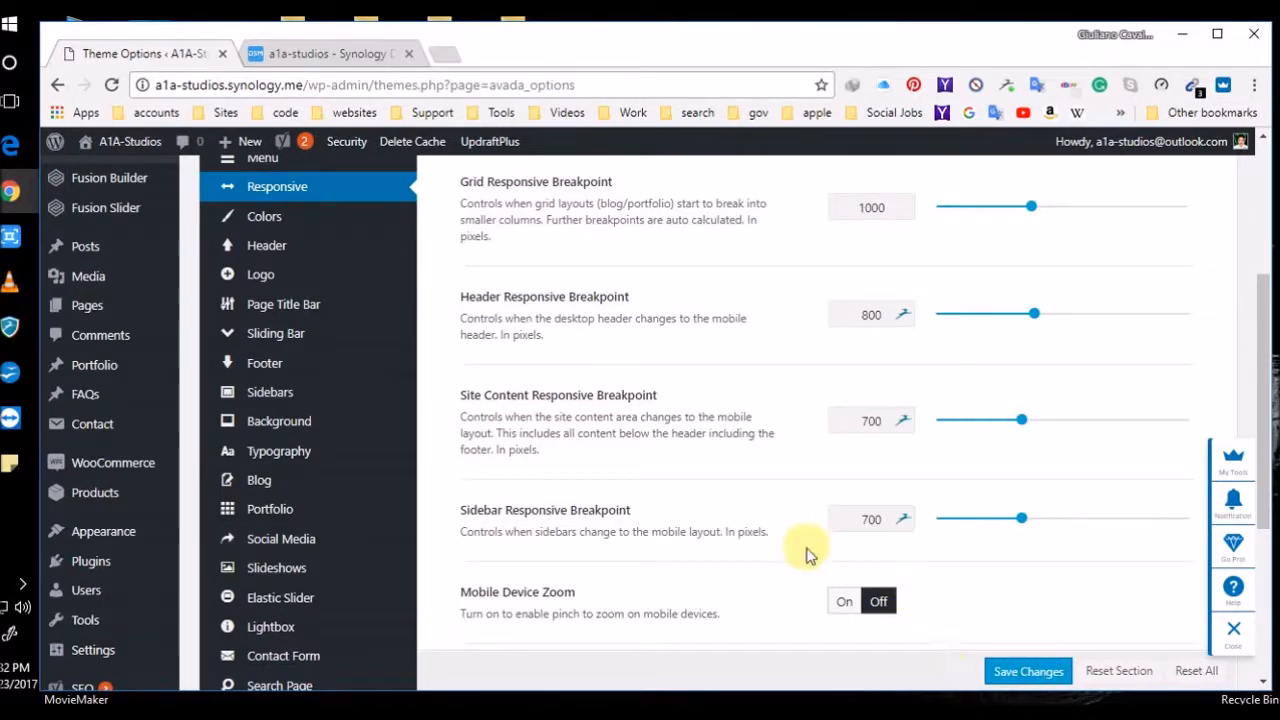
# Look through the Colors section of Avada Theme Options
pyautogui.scroll(-4, 808, 551)
pyautogui.scroll(7, 808, 543)
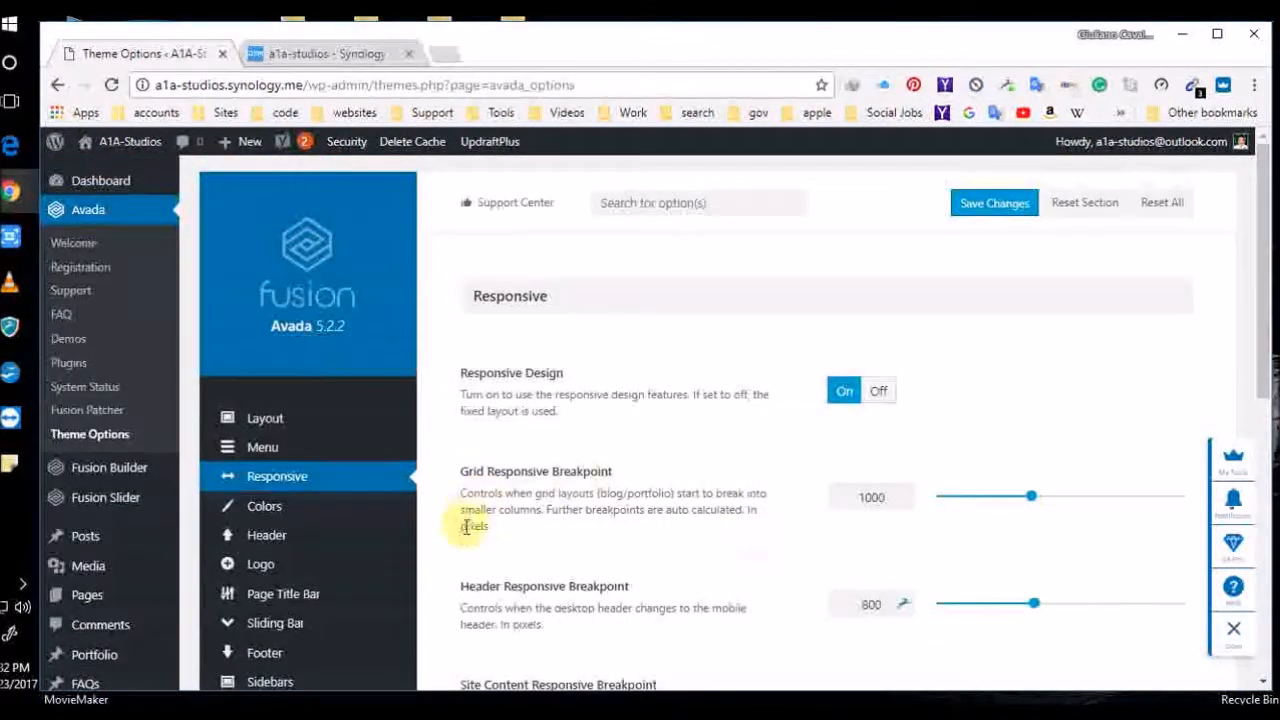
pyautogui.click(265, 512)
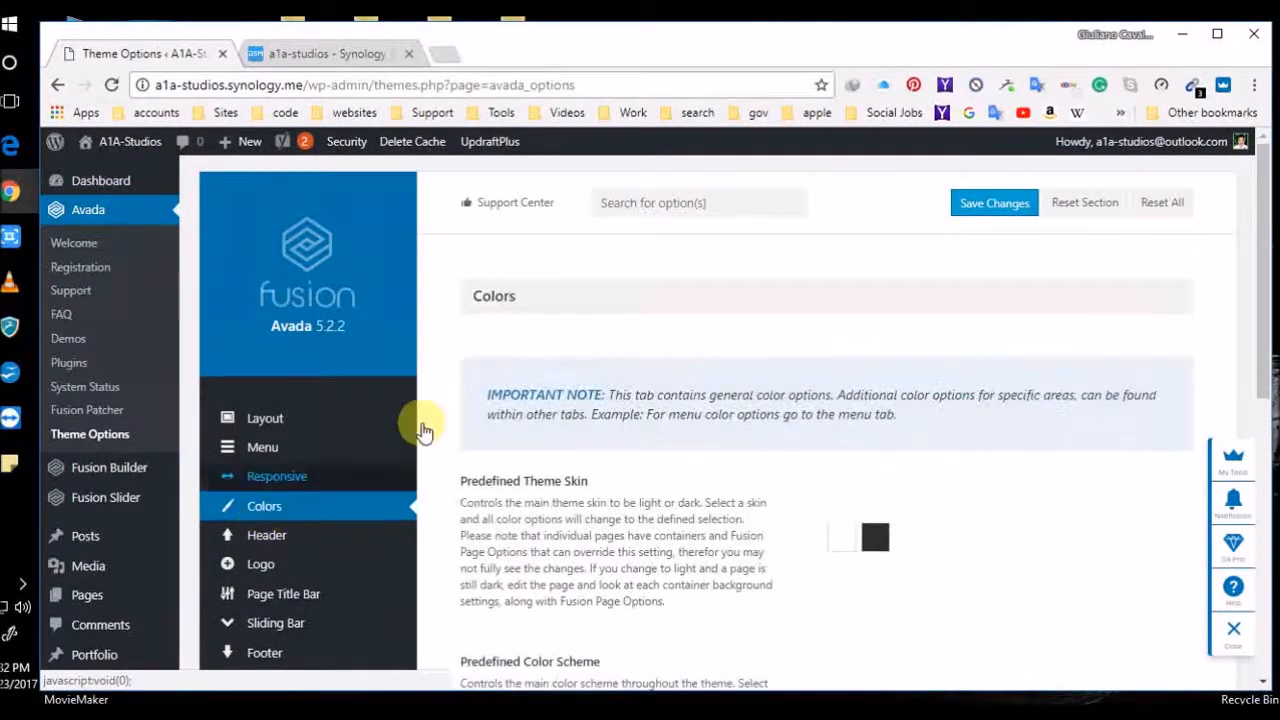
pyautogui.scroll(-6, 720, 490)
pyautogui.scroll(6, 695, 512)
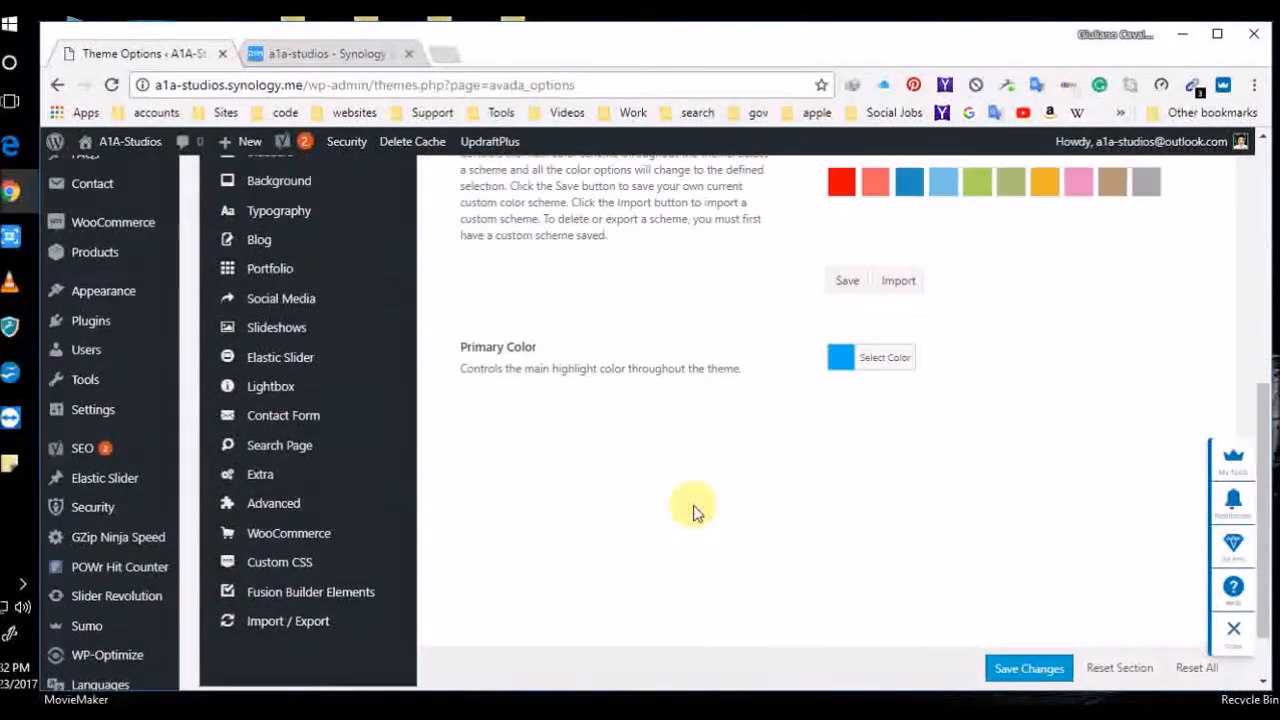
# Browse the Header Content options and the Select a Header Layout choices
pyautogui.click(282, 535)
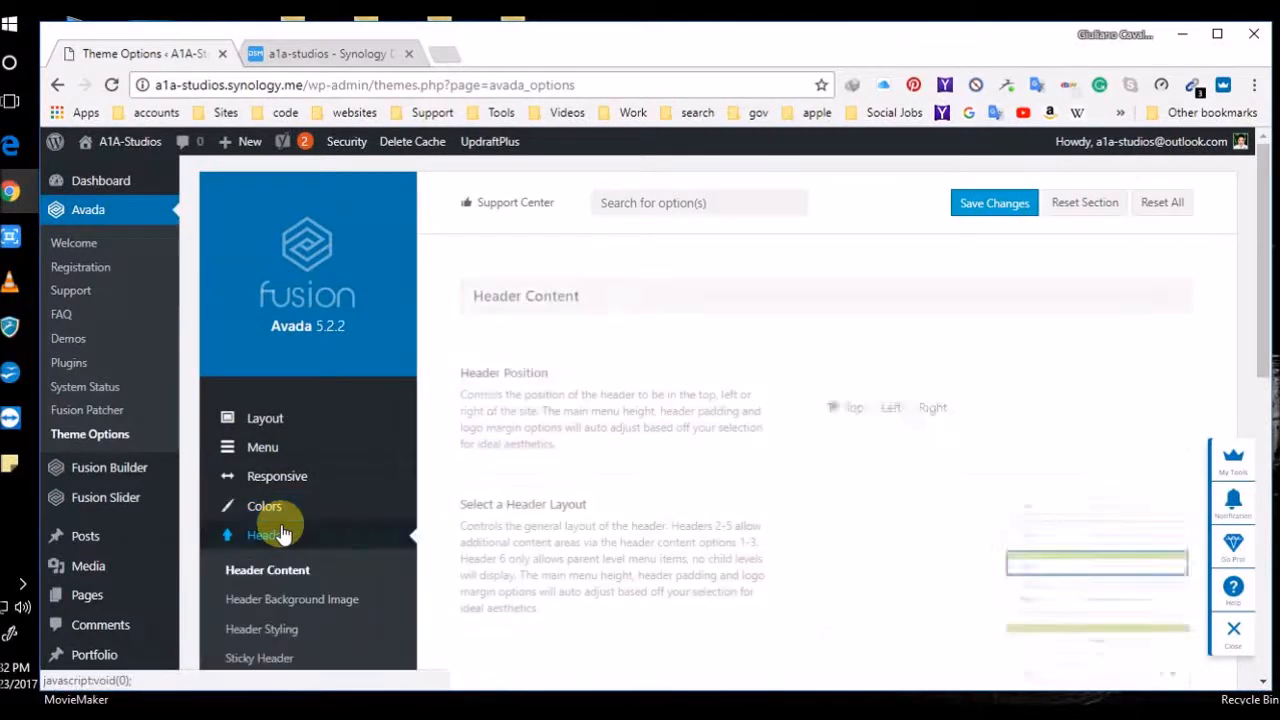
pyautogui.scroll(-3, 705, 486)
pyautogui.scroll(-1, 708, 486)
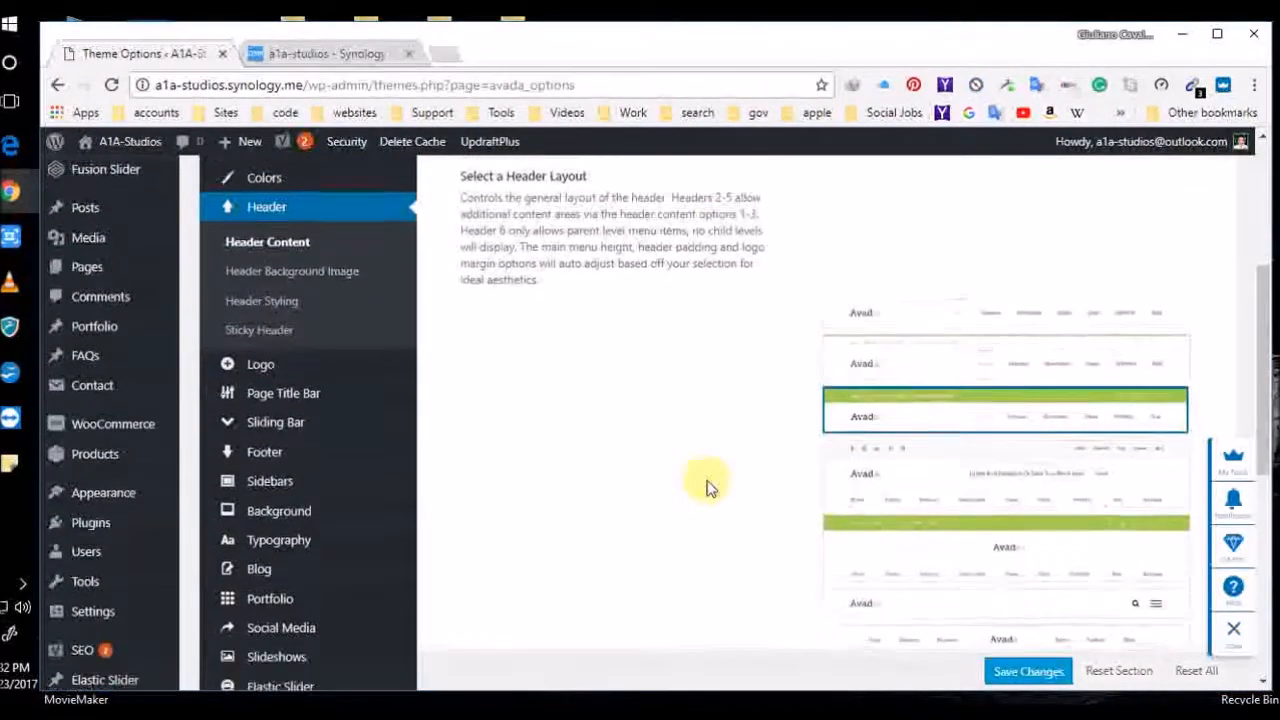
pyautogui.moveTo(997, 374)
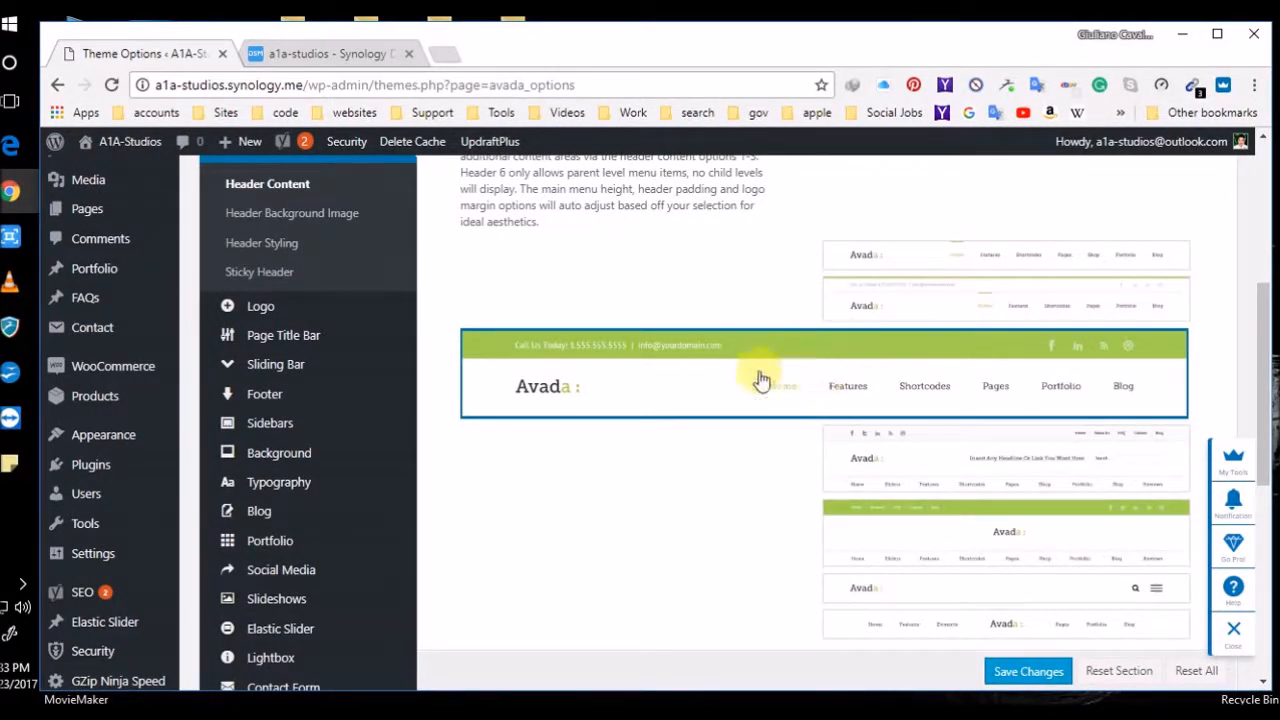
pyautogui.scroll(-2, 751, 400)
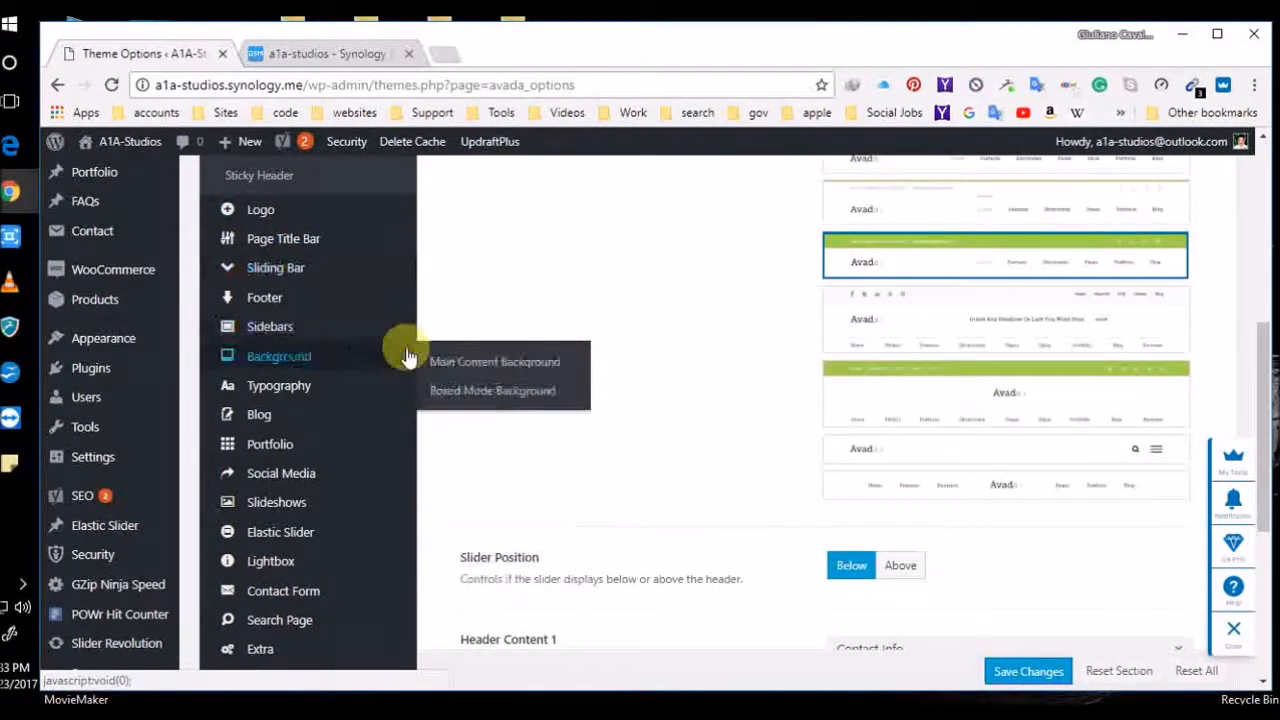
pyautogui.scroll(1, 557, 349)
pyautogui.scroll(-3, 657, 350)
pyautogui.scroll(-3, 660, 350)
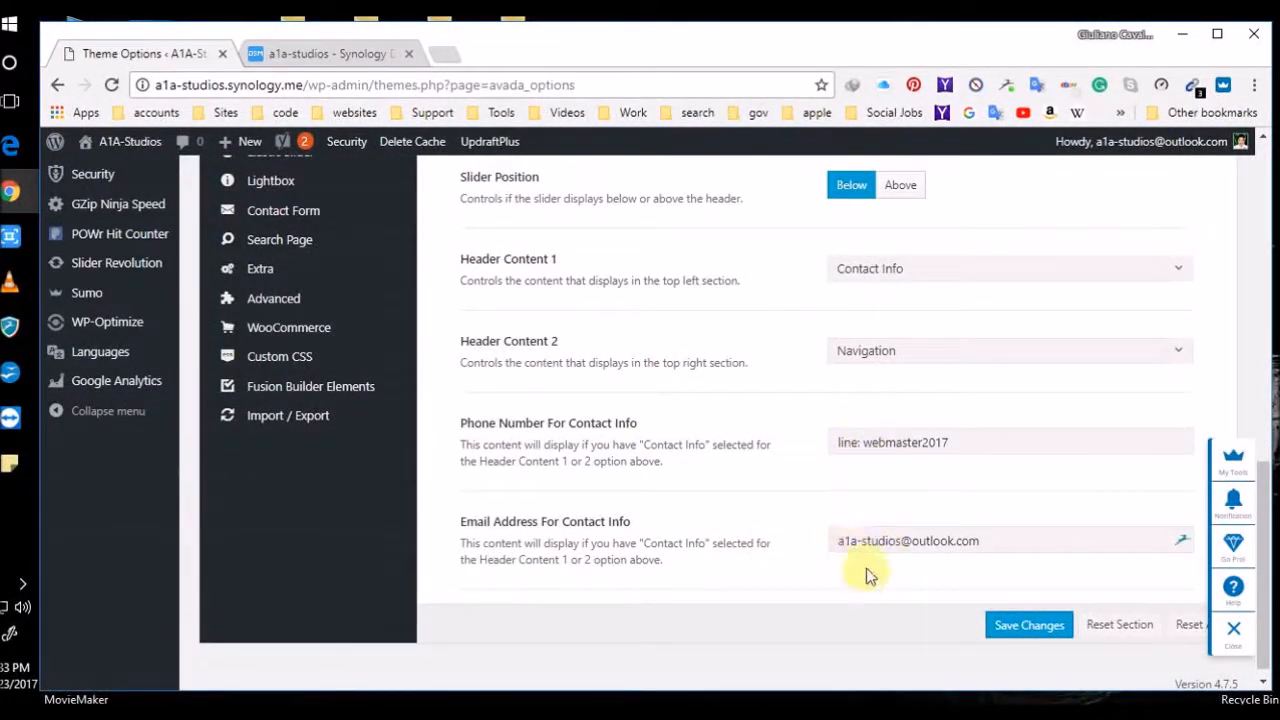
pyautogui.scroll(9, 763, 443)
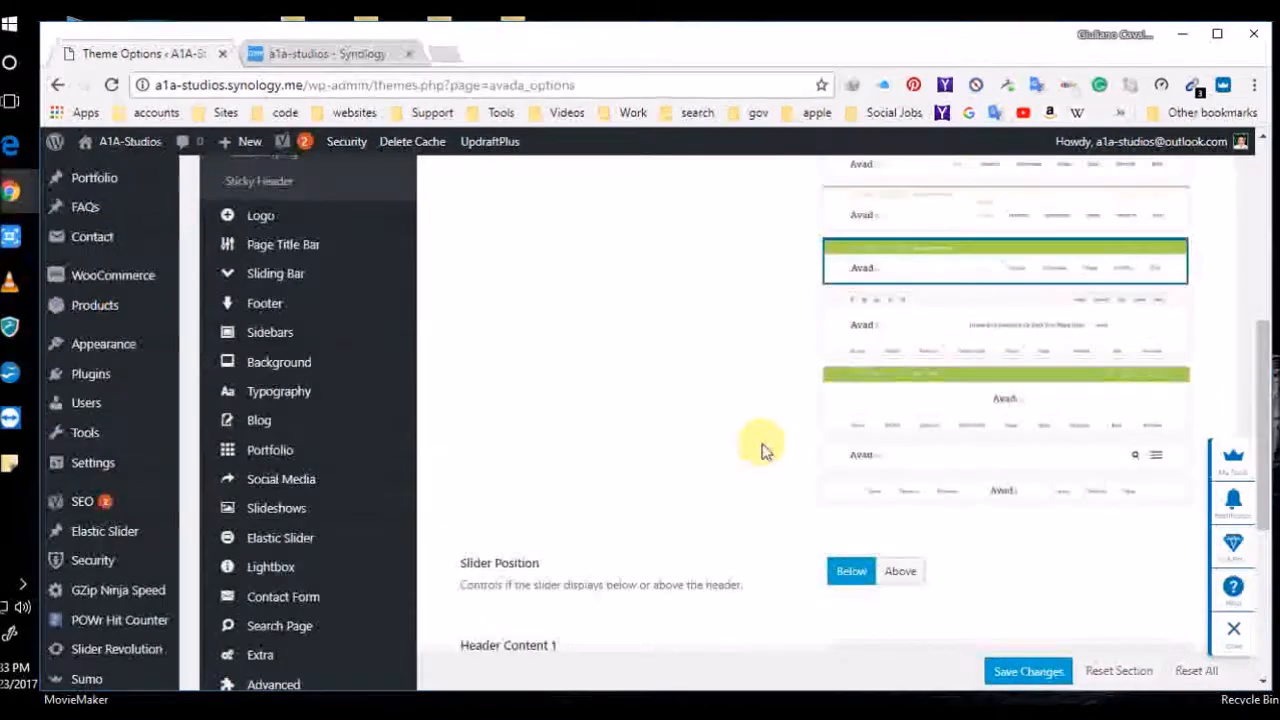
pyautogui.moveTo(894, 457)
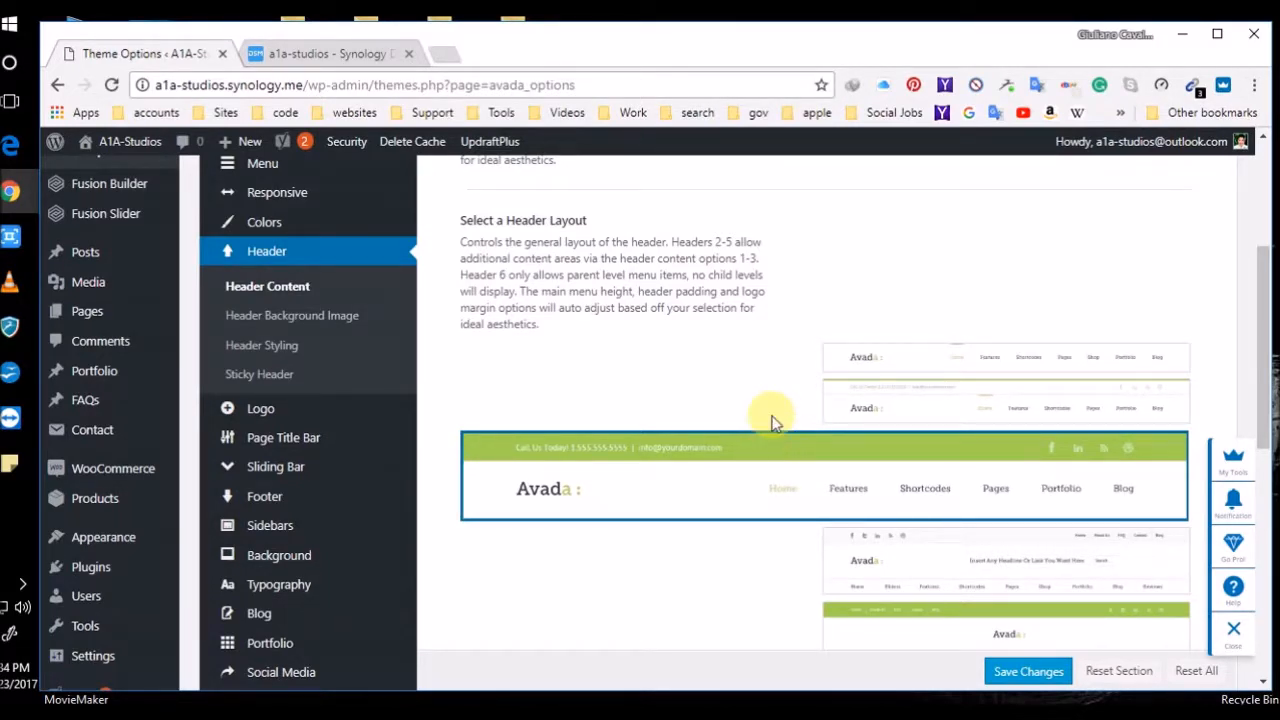
# Set Parallax Background Image to Off under Header Background Image, leaving it unsaved
pyautogui.click(296, 316)
pyautogui.scroll(2, 730, 381)
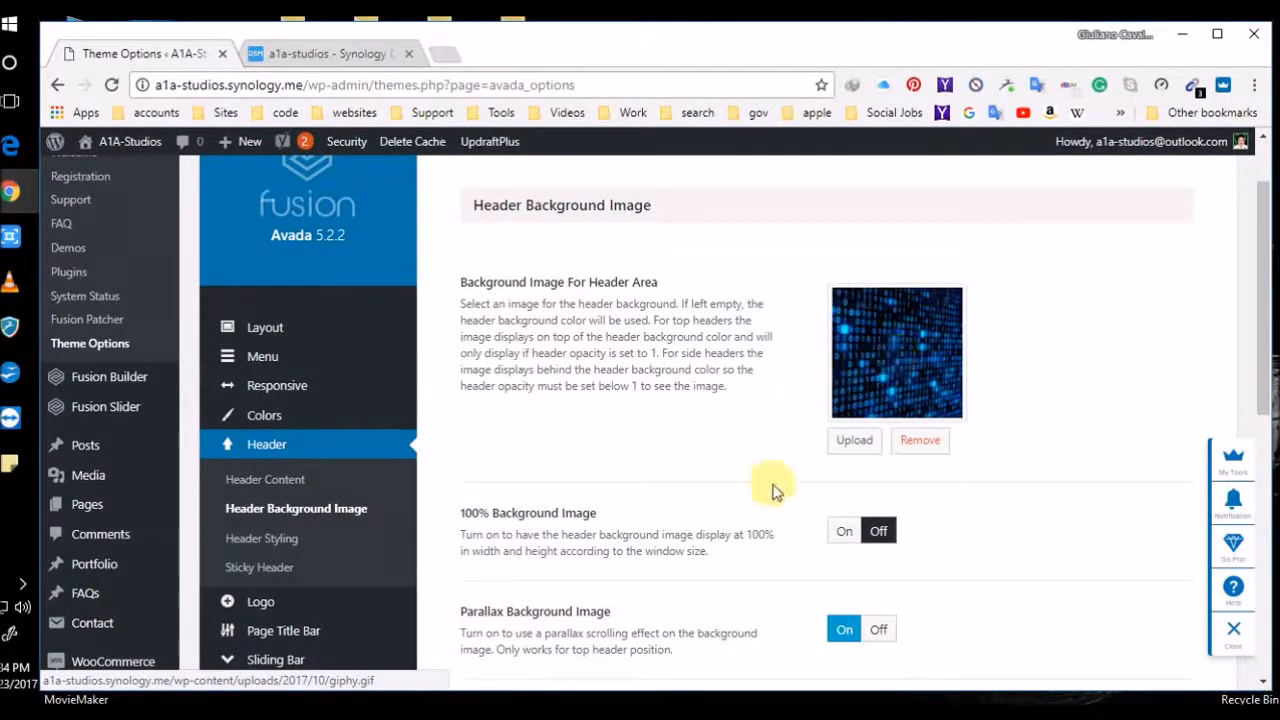
pyautogui.scroll(-1, 757, 528)
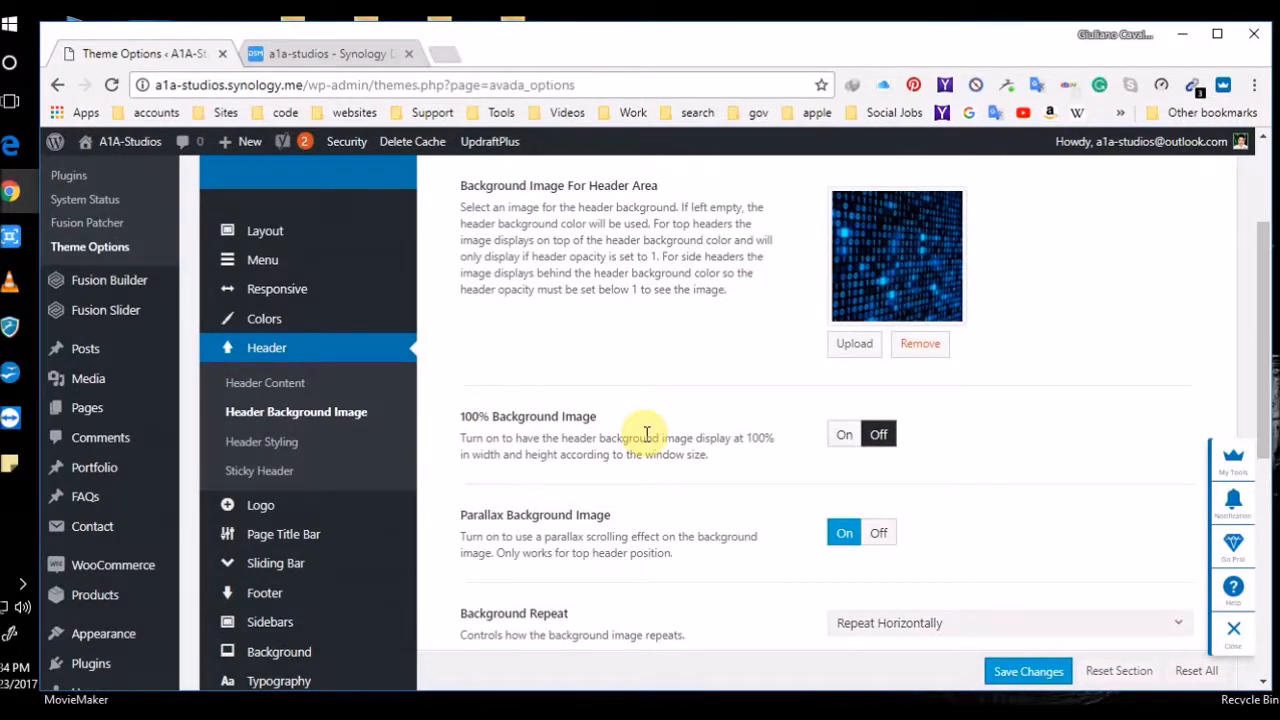
pyautogui.scroll(-2, 715, 525)
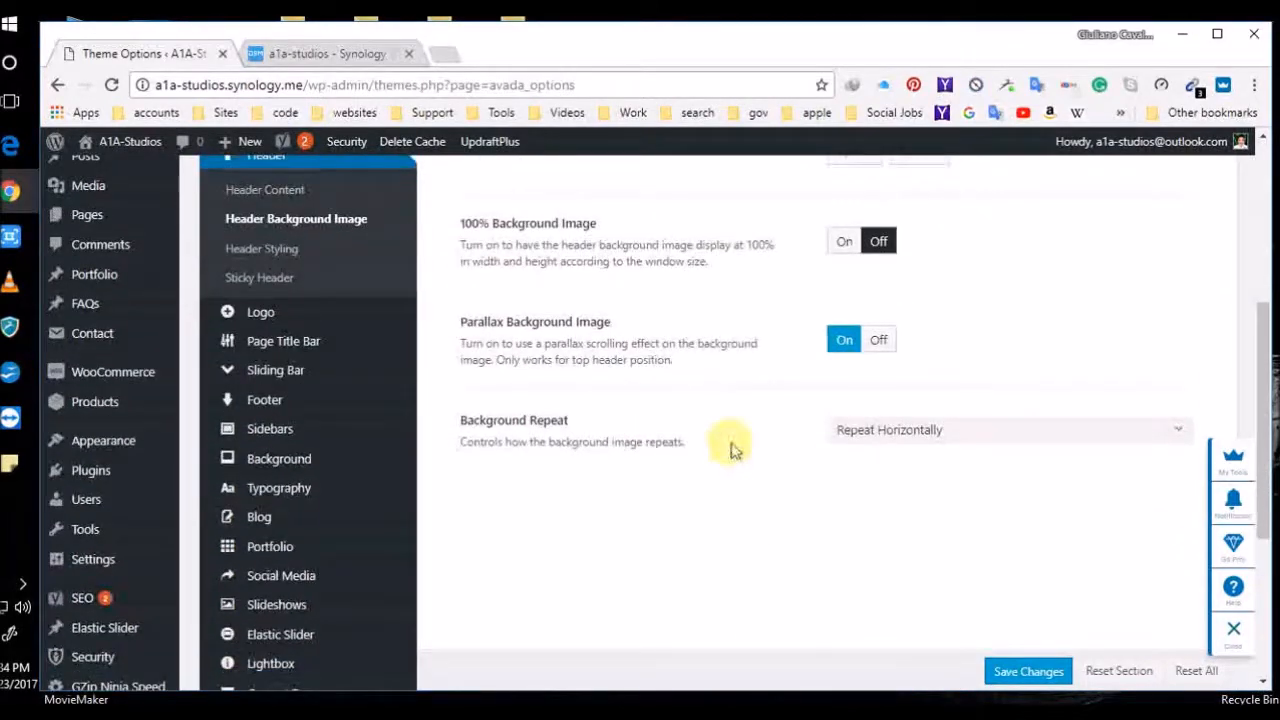
pyautogui.click(875, 340)
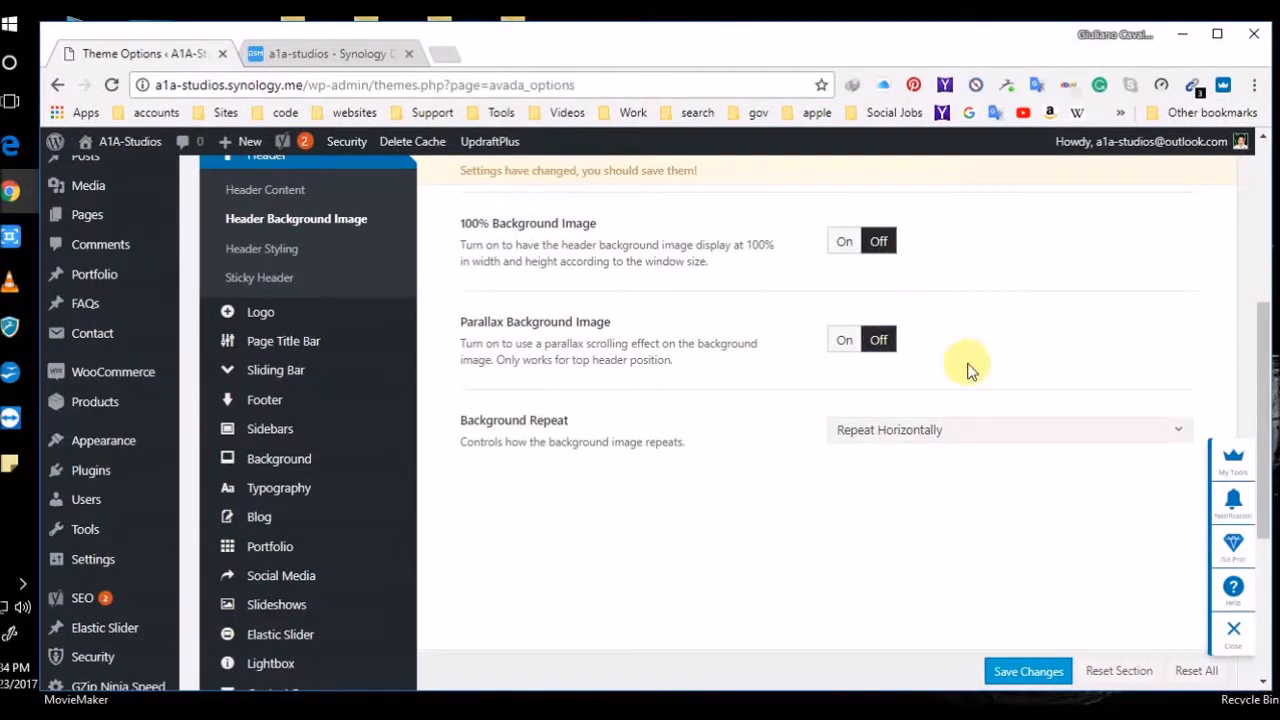
# Load art-by-piya.com in a new browser tab
pyautogui.click(448, 54)
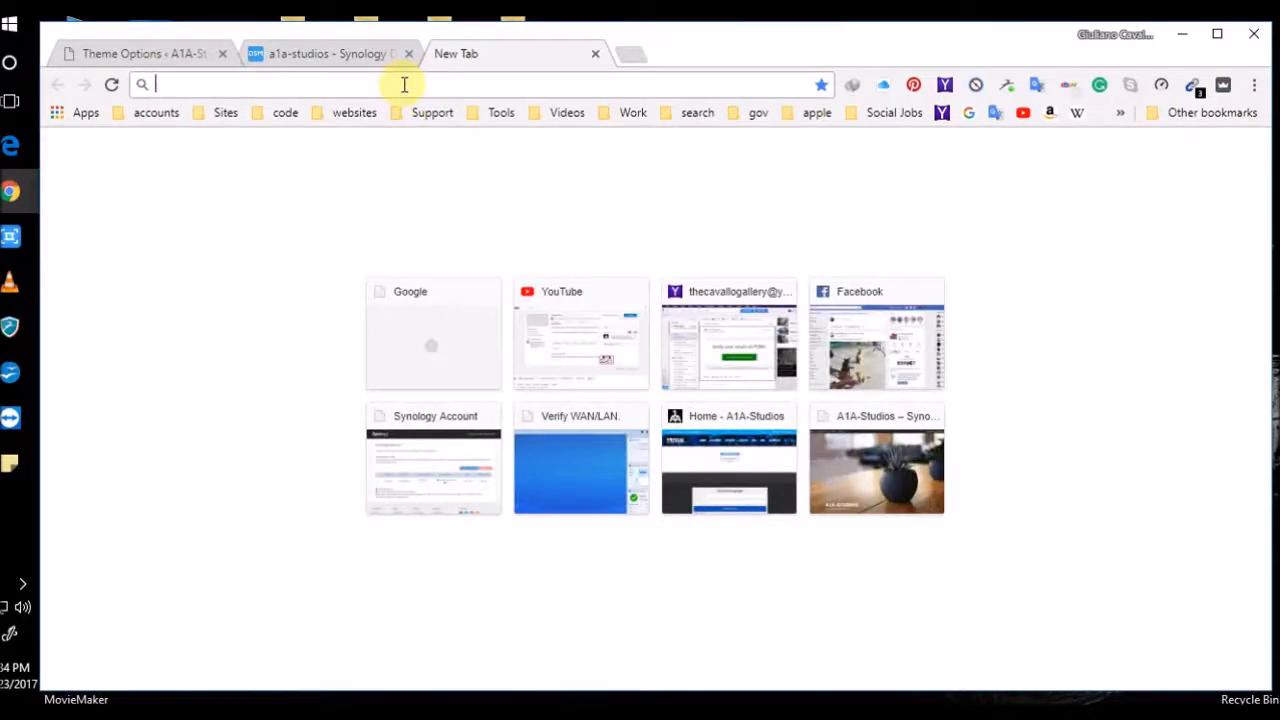
pyautogui.write('a1a')
pyautogui.press('BackSpace')
pyautogui.press('BackSpace')
pyautogui.press('BackSpace')
pyautogui.press('BackSpace')
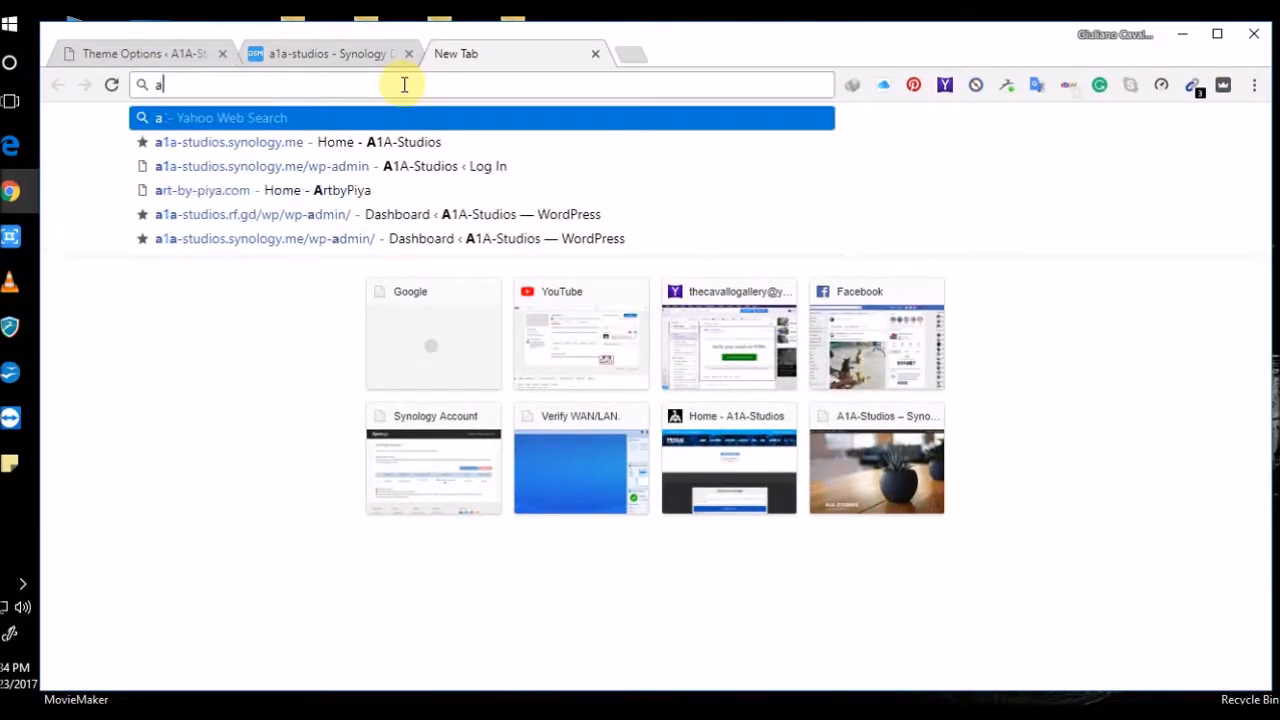
pyautogui.write('art-by-piya.com')
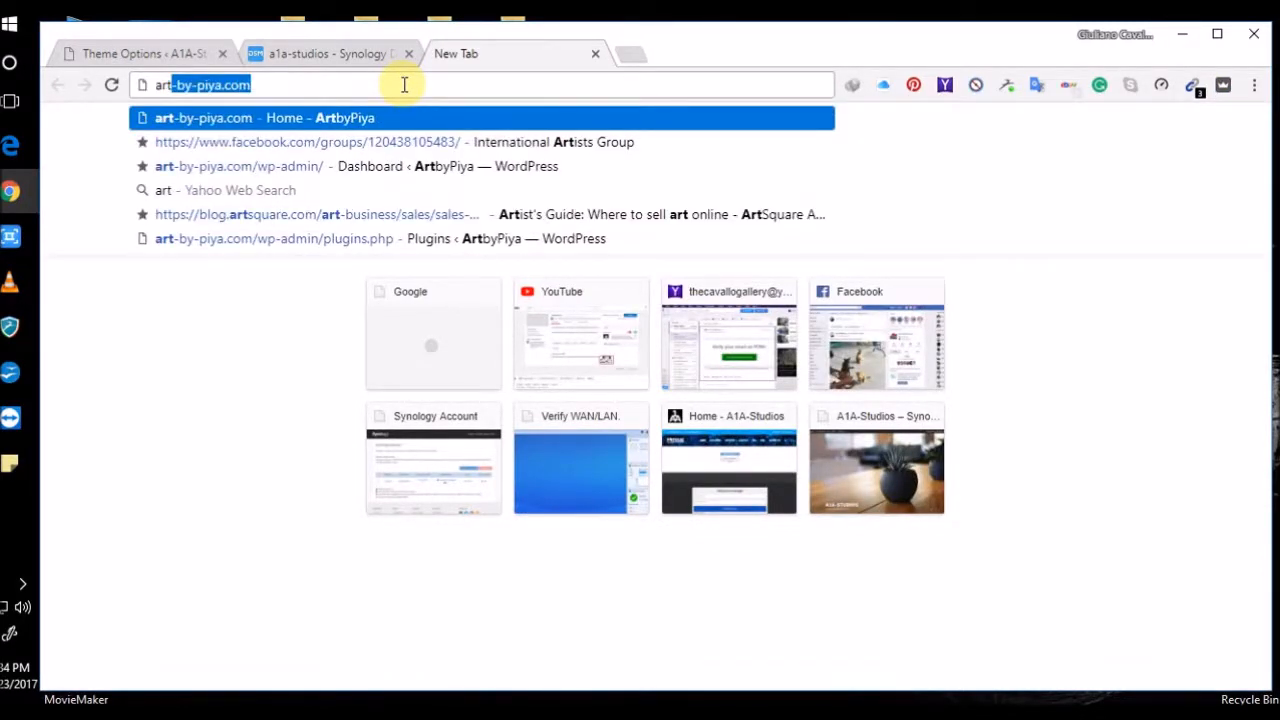
pyautogui.press('Return')
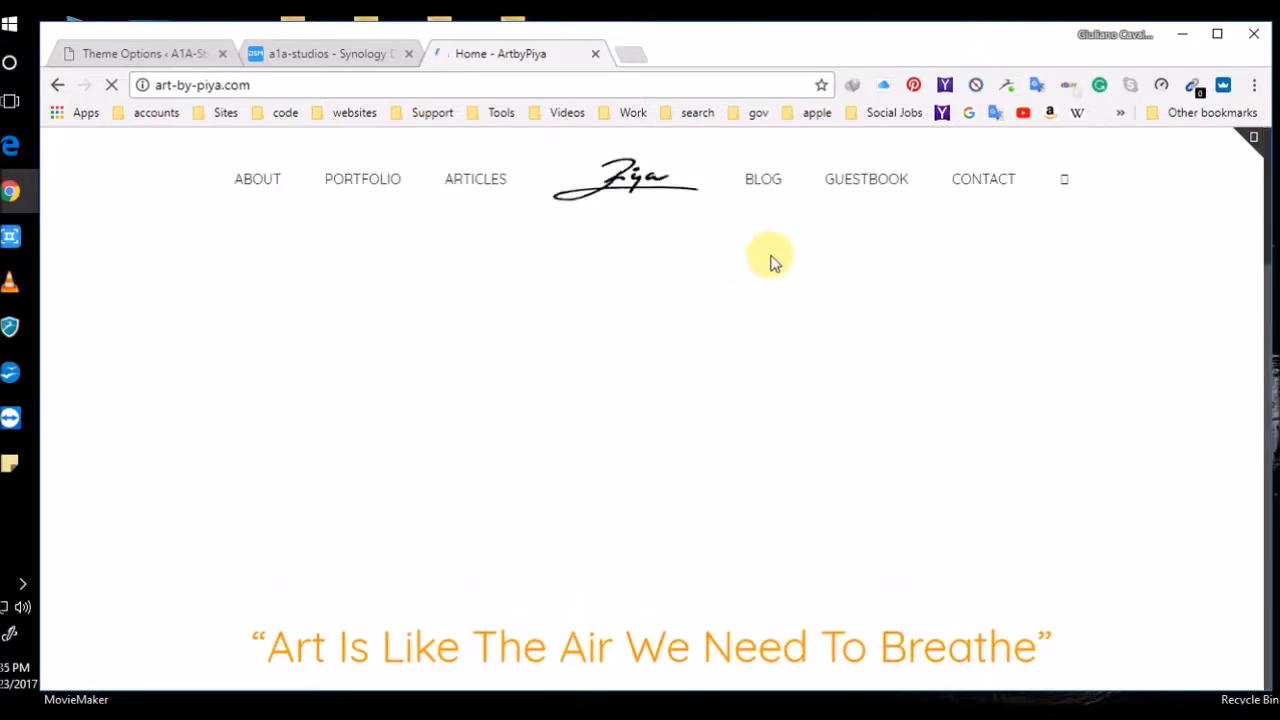
# Scroll up and down through the ArtbyPiya painting portfolio
pyautogui.scroll(-4, 752, 265)
pyautogui.scroll(-10, 752, 265)
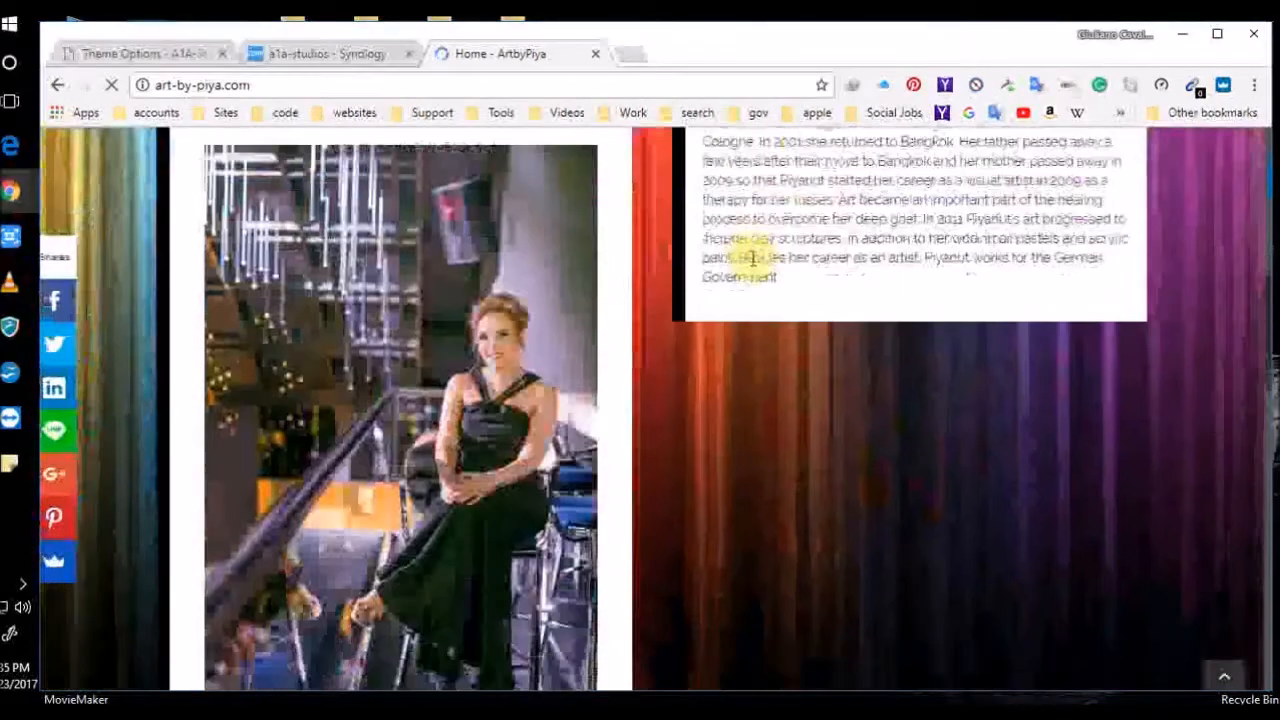
pyautogui.scroll(14, 752, 268)
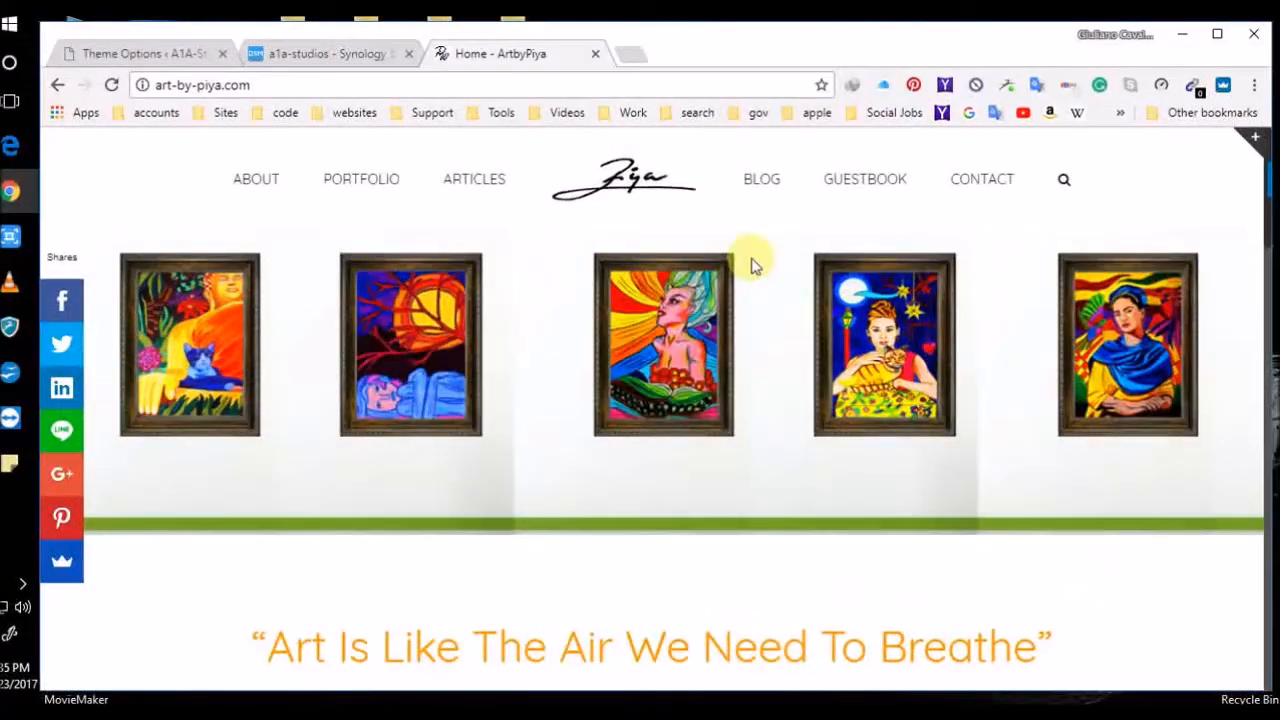
pyautogui.scroll(-8, 752, 265)
pyautogui.scroll(-6, 752, 262)
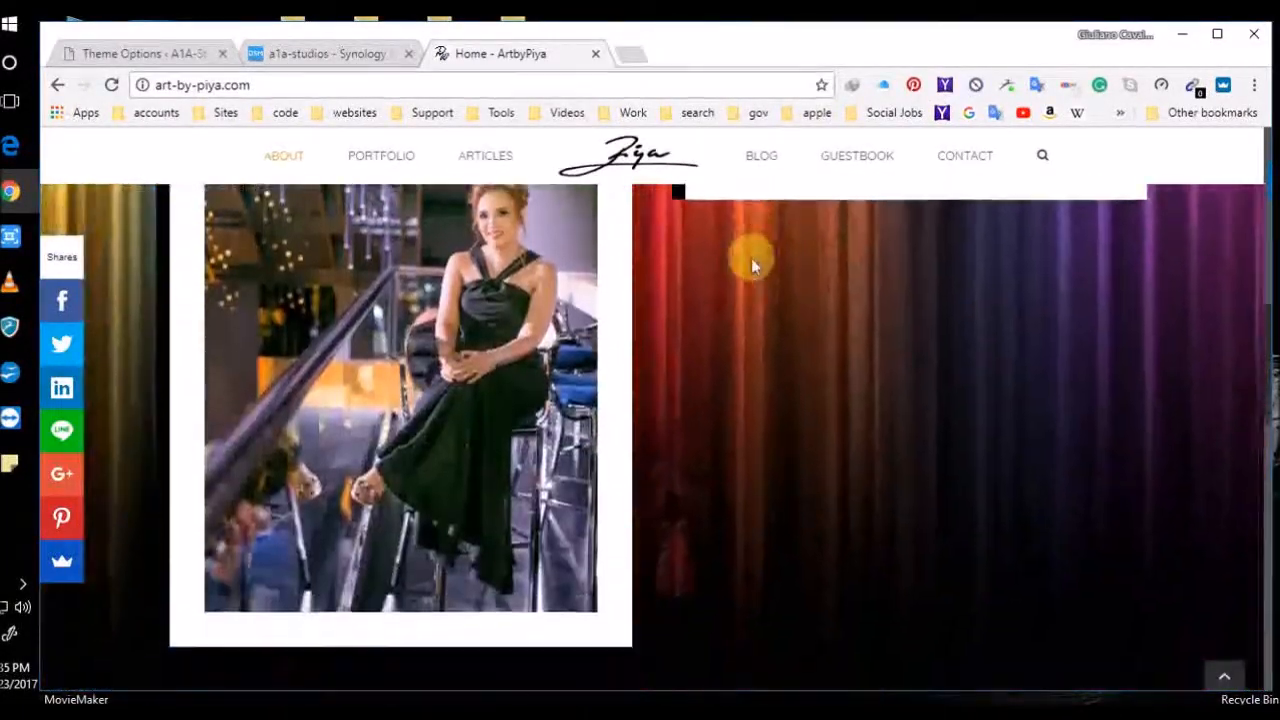
pyautogui.scroll(-7, 752, 265)
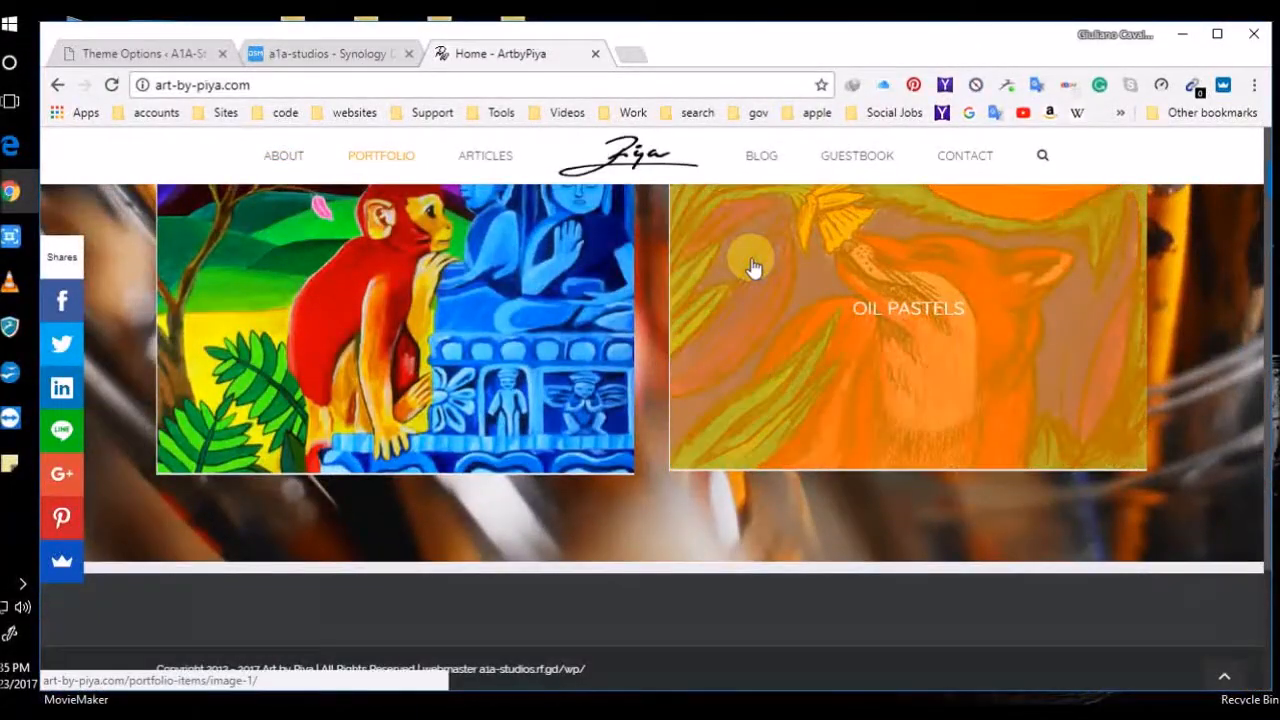
pyautogui.scroll(12, 752, 265)
pyautogui.scroll(5, 752, 265)
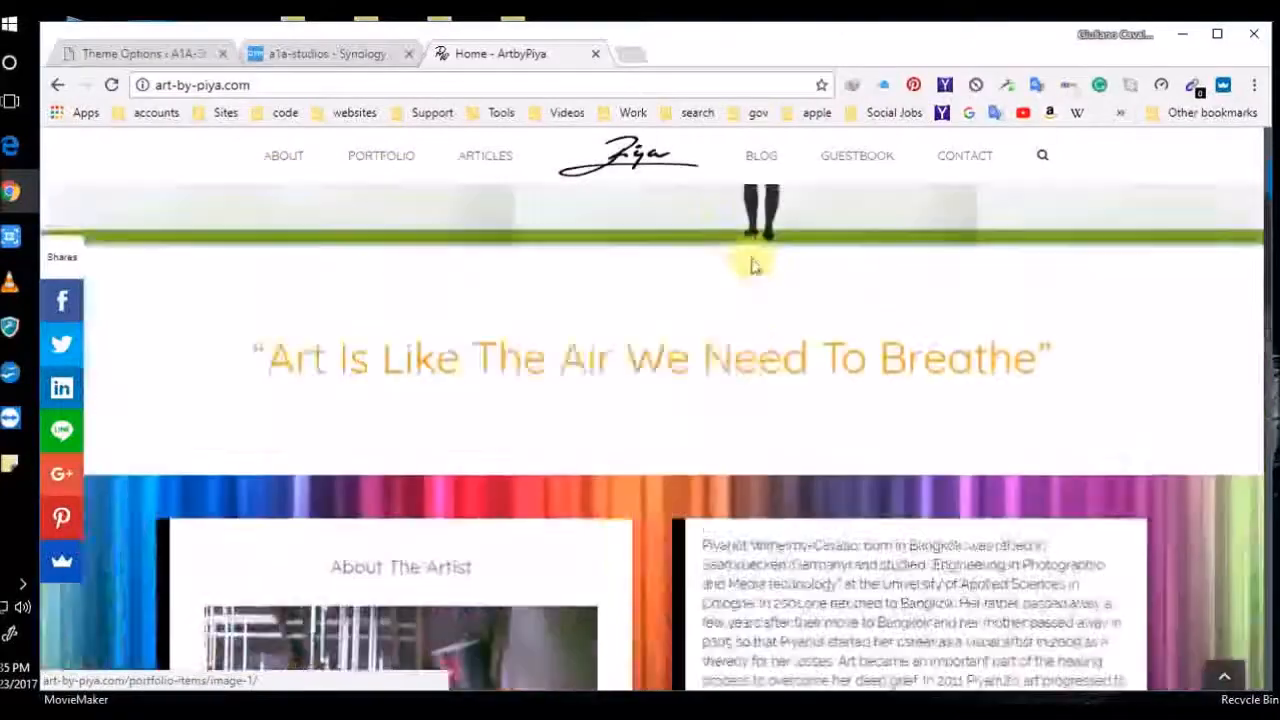
pyautogui.scroll(-7, 752, 265)
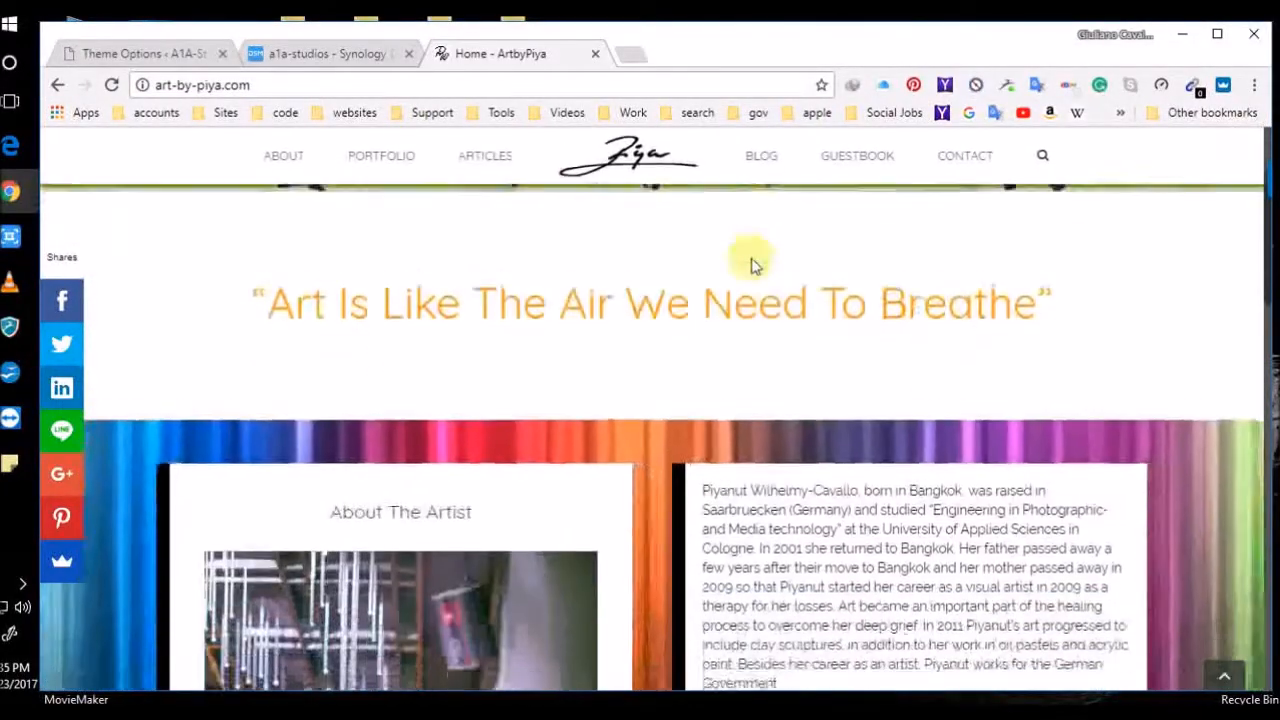
pyautogui.scroll(-8, 752, 265)
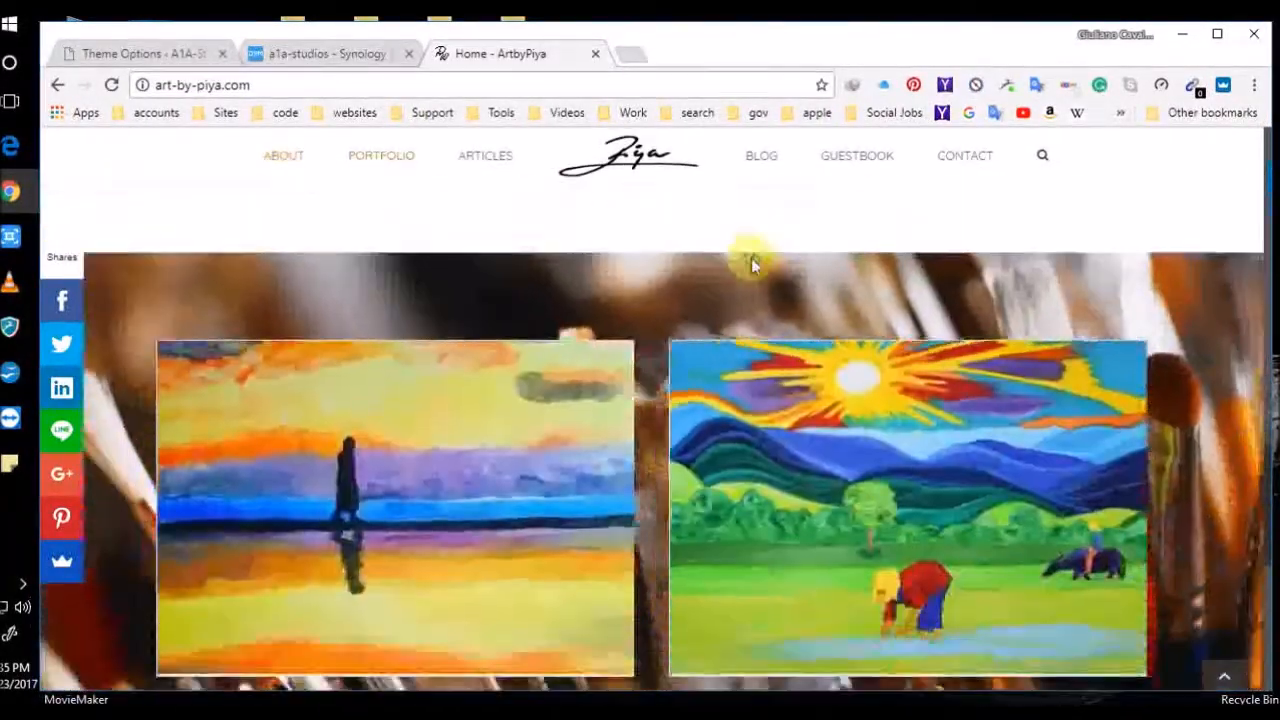
pyautogui.scroll(10, 752, 265)
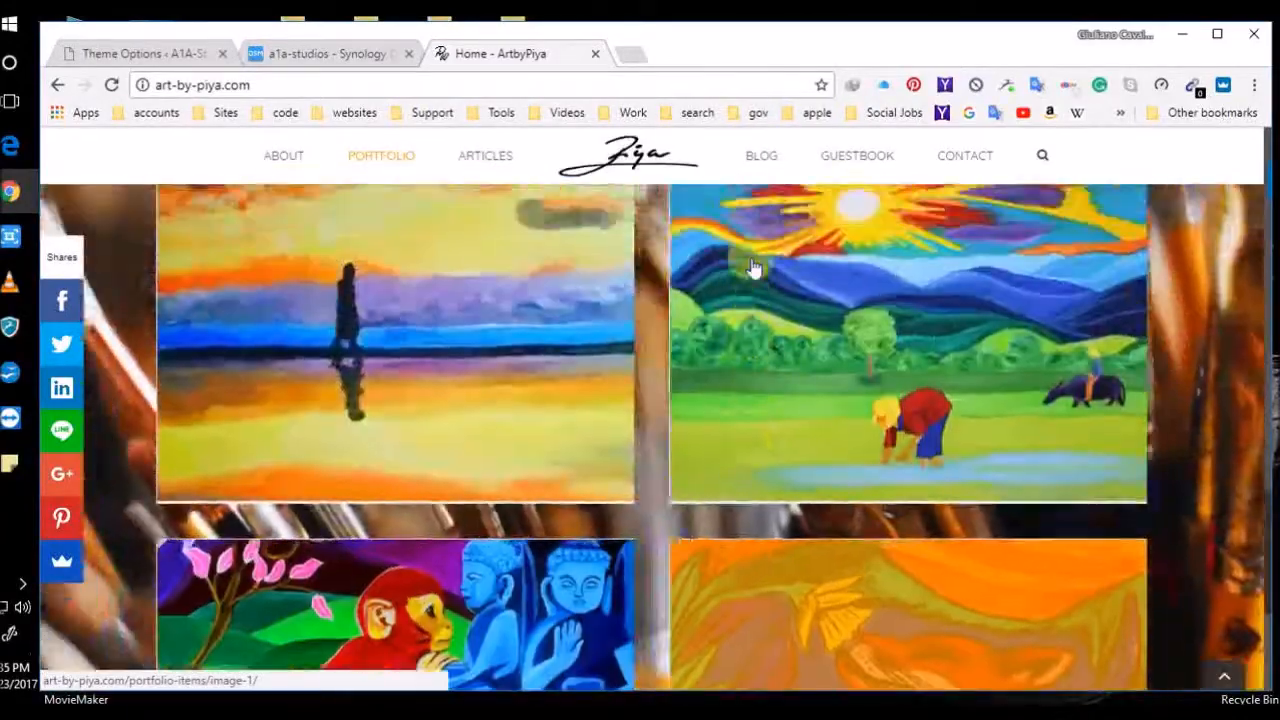
pyautogui.scroll(-8, 752, 265)
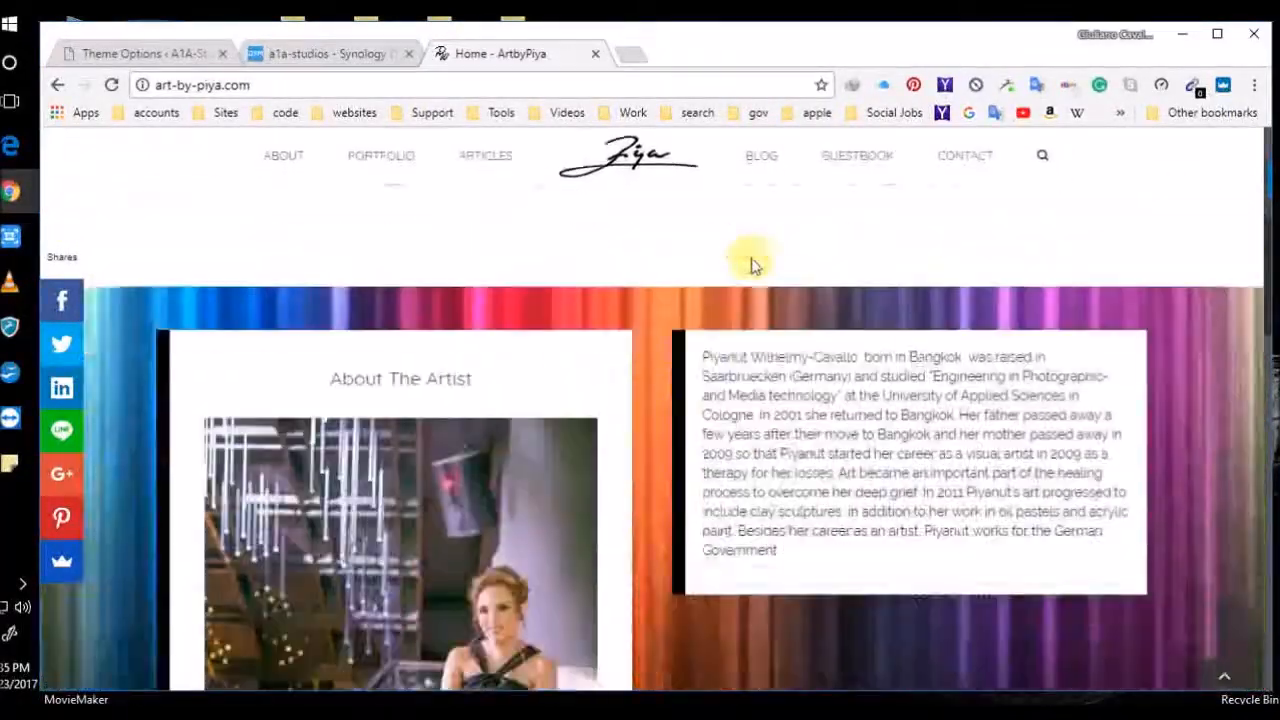
pyautogui.scroll(-2, 750, 277)
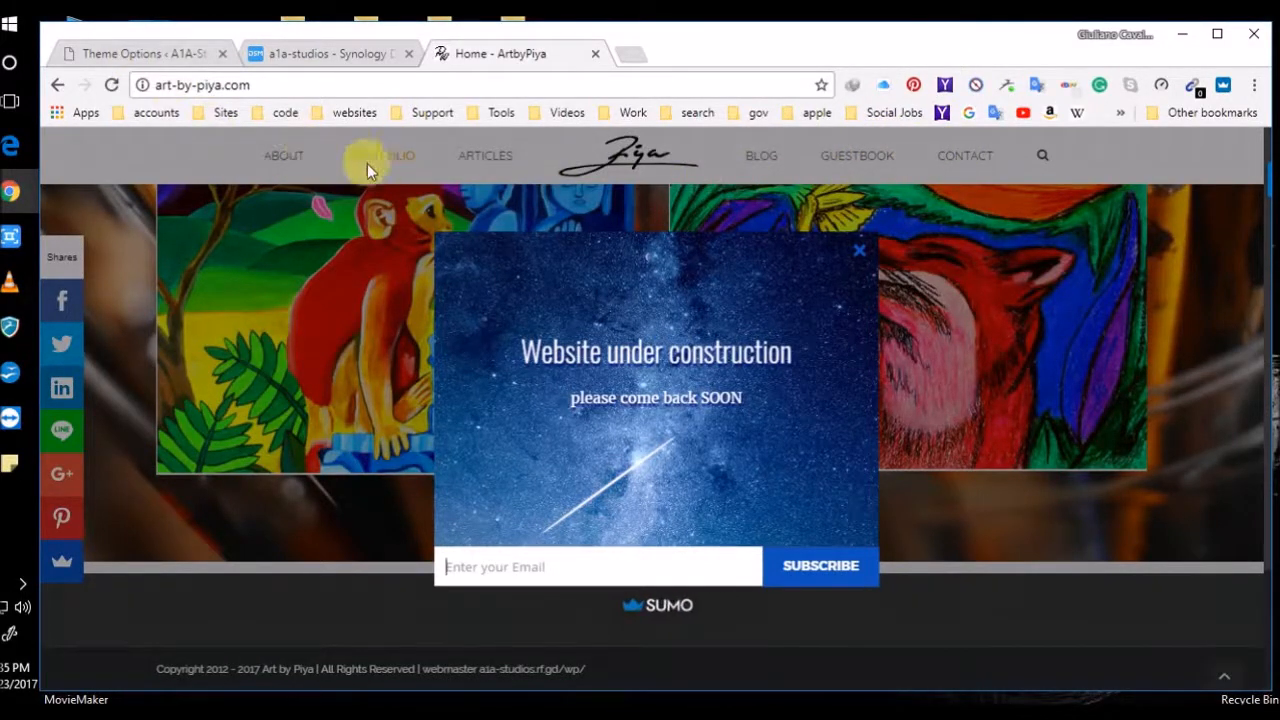
# Close the 'Website under construction' popup and scroll back to the top
pyautogui.click(862, 258)
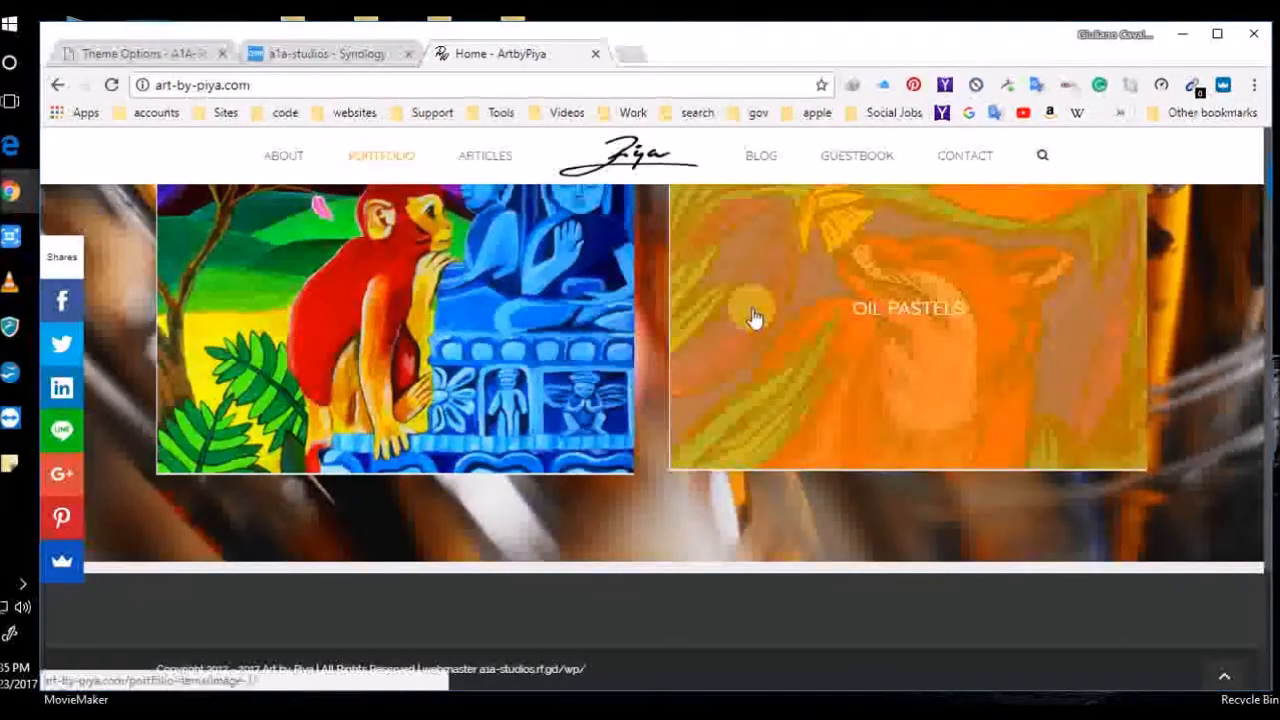
pyautogui.scroll(10, 757, 310)
pyautogui.scroll(3, 765, 320)
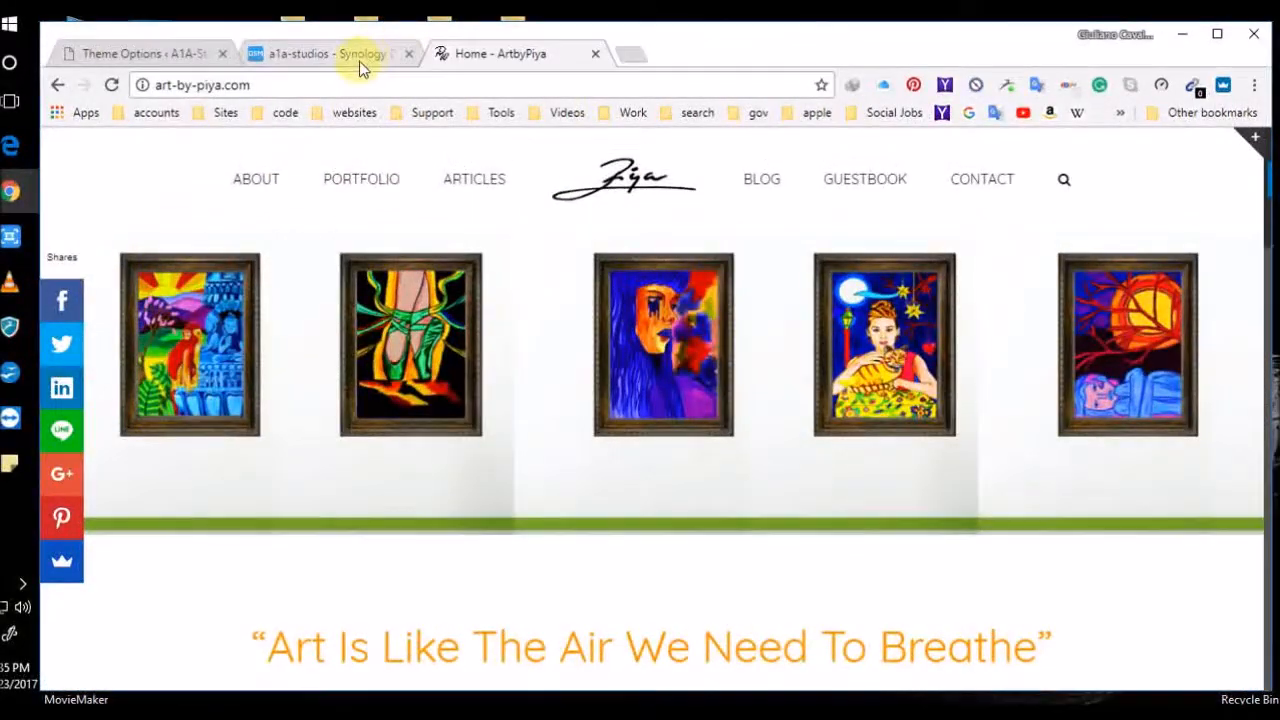
# Back in Avada Theme Options, save the changed header background settings
pyautogui.click(358, 58)
pyautogui.click(138, 45)
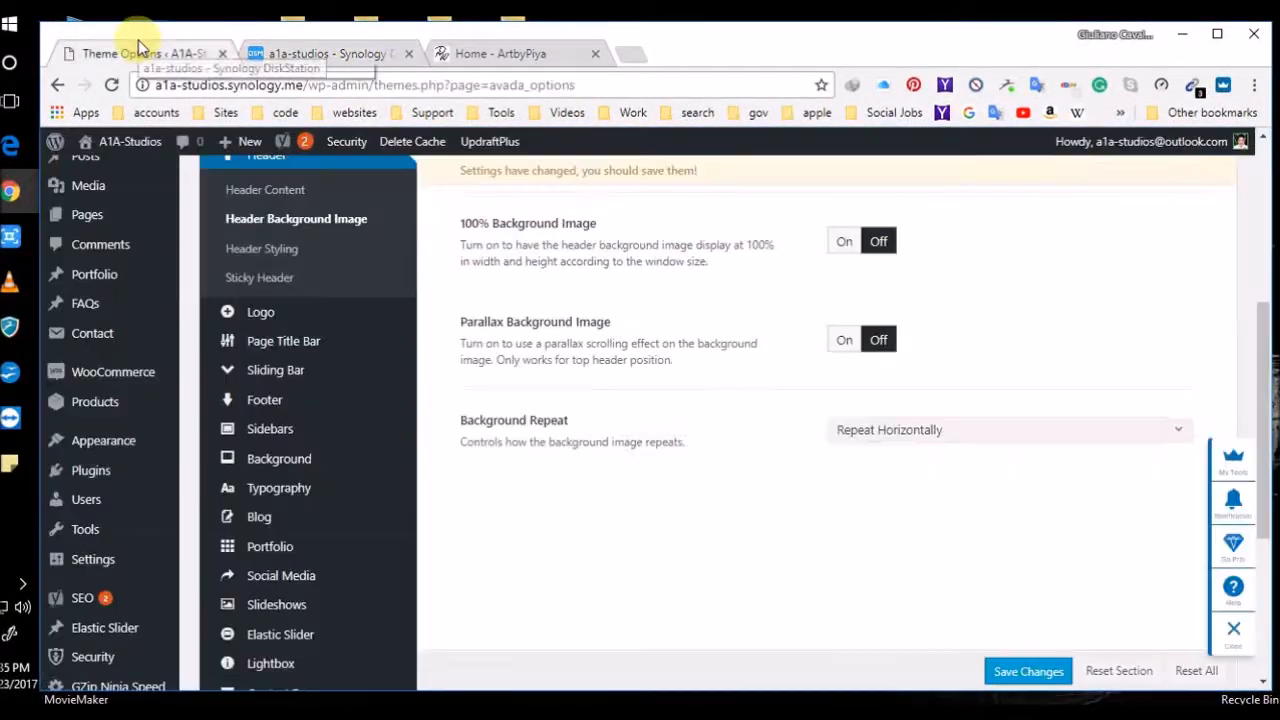
pyautogui.moveTo(229, 306)
pyautogui.scroll(5, 857, 366)
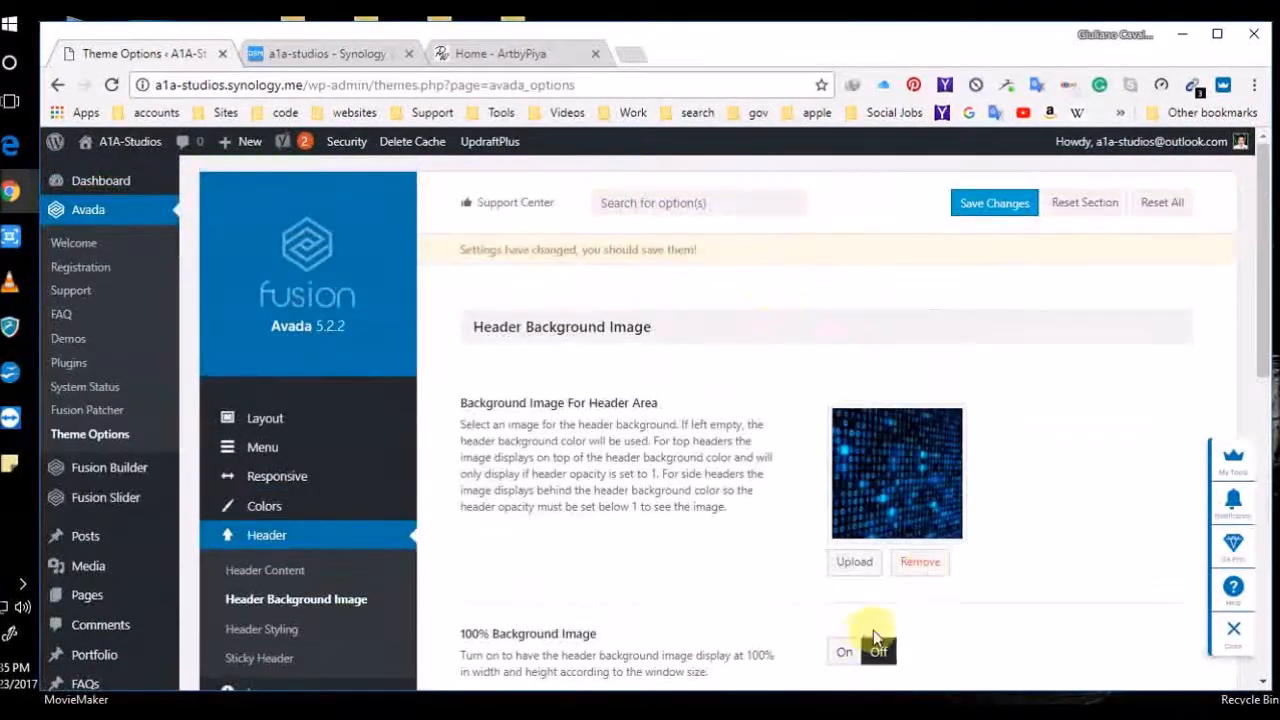
pyautogui.scroll(-5, 874, 643)
pyautogui.click(1015, 688)
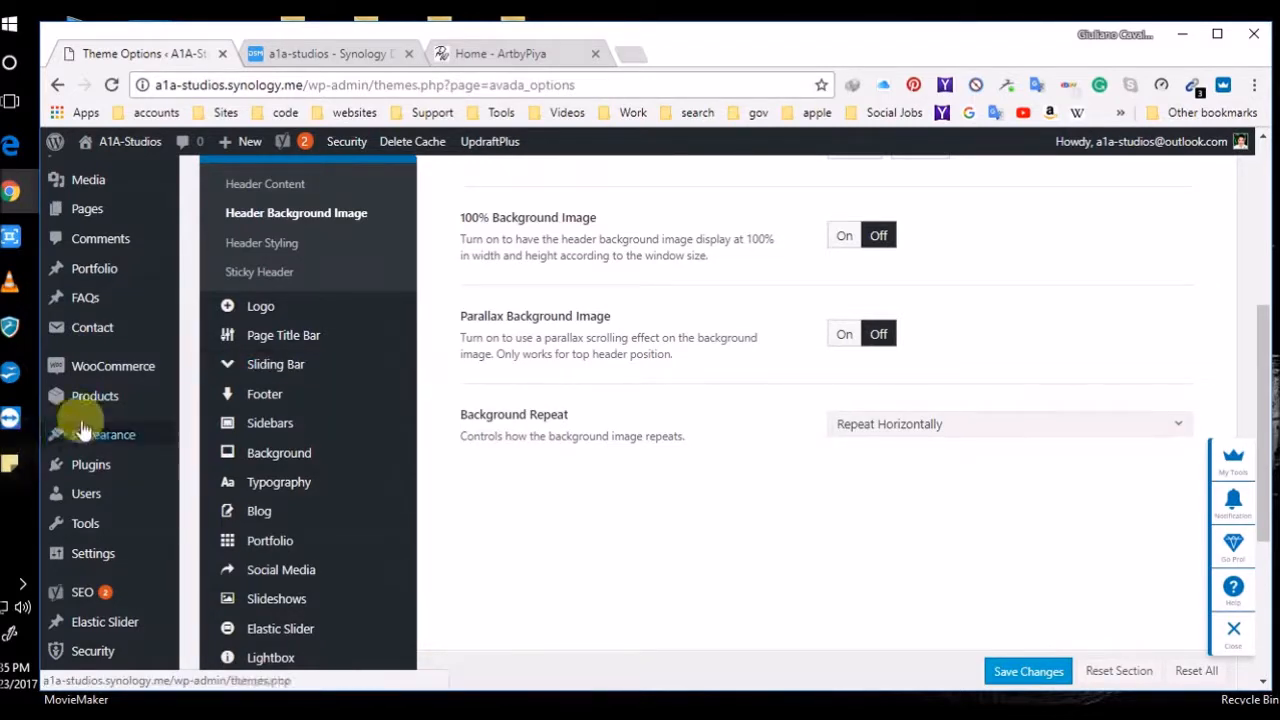
# Review the Logo options, where default and retina logos use the same image
pyautogui.click(268, 310)
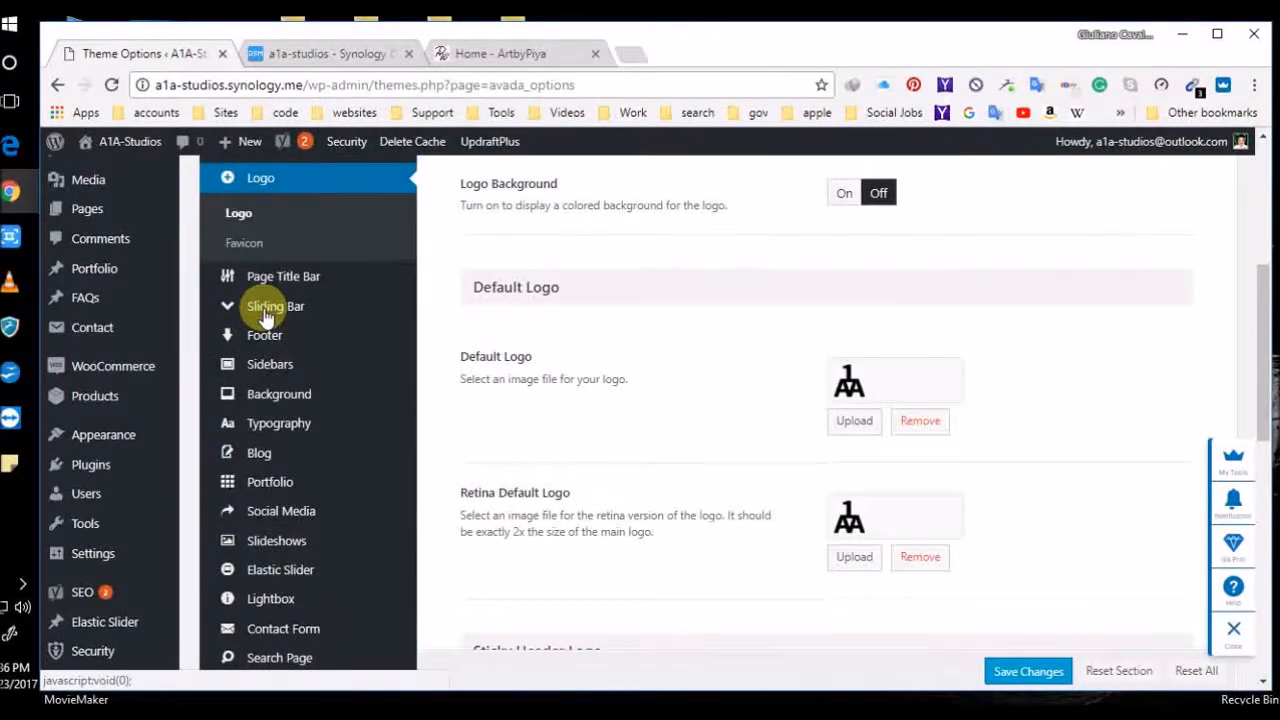
pyautogui.scroll(-3, 694, 389)
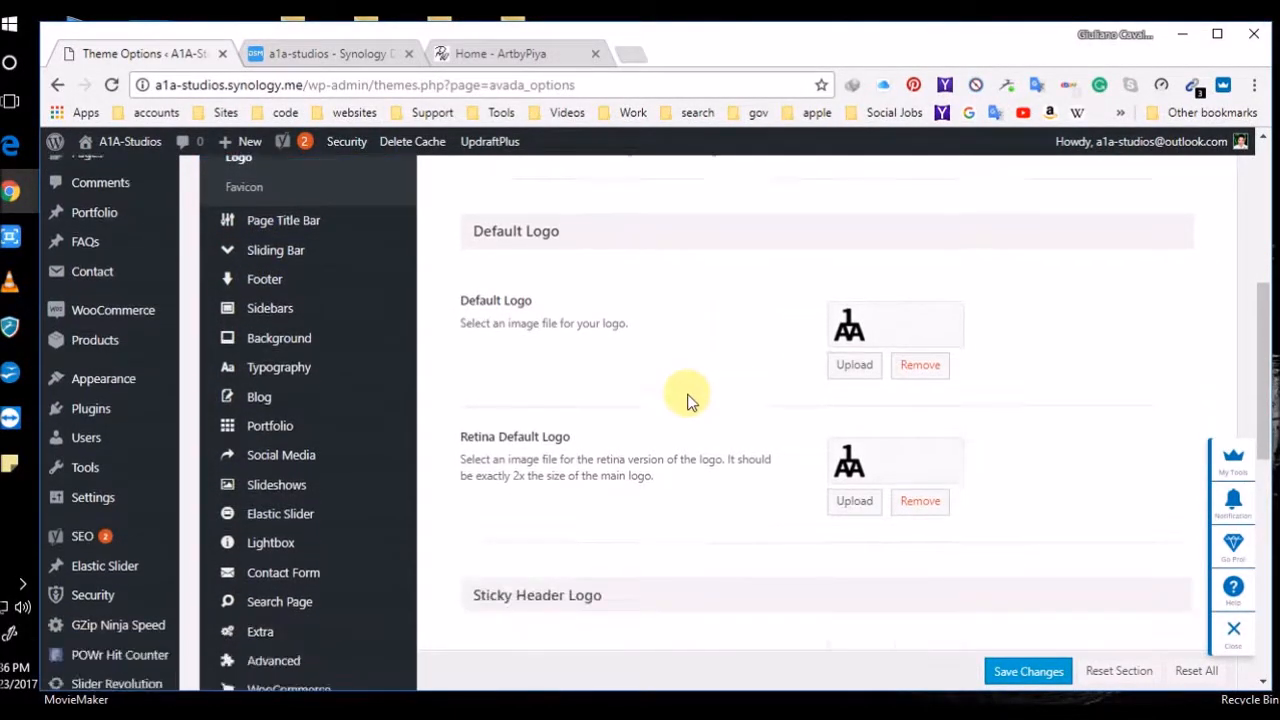
pyautogui.scroll(-3, 688, 401)
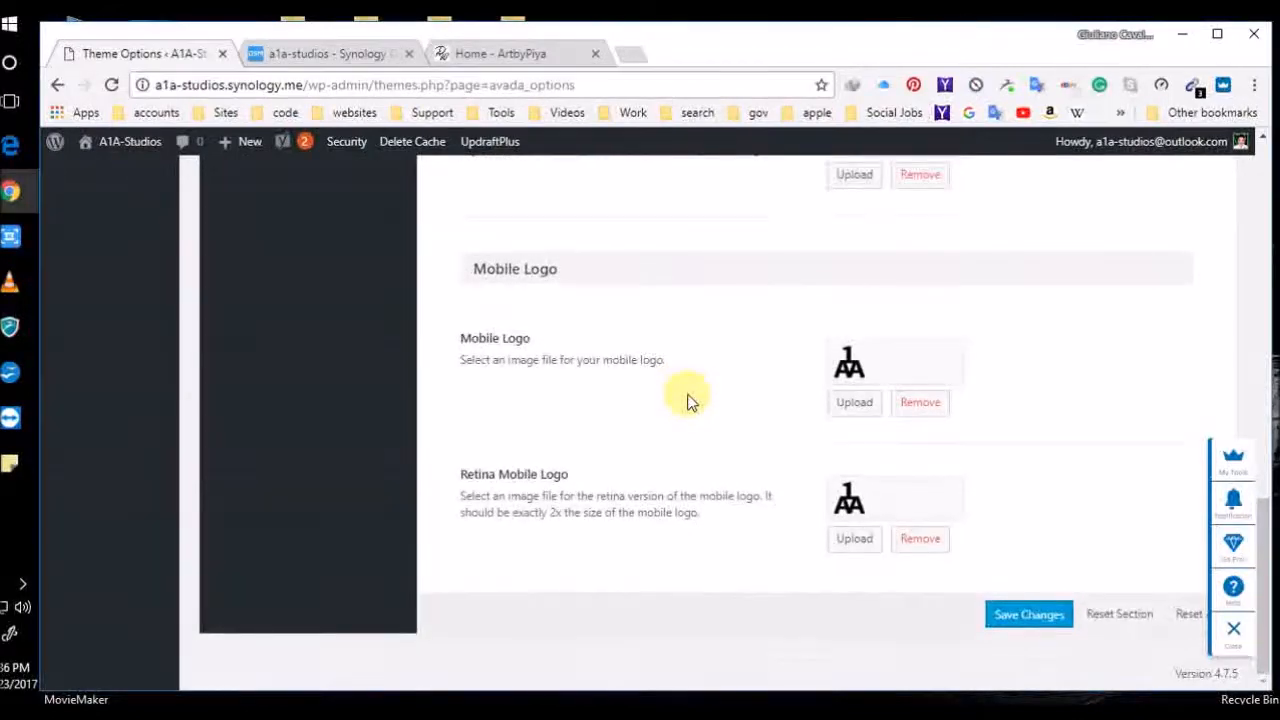
pyautogui.scroll(3, 688, 401)
pyautogui.scroll(3, 688, 401)
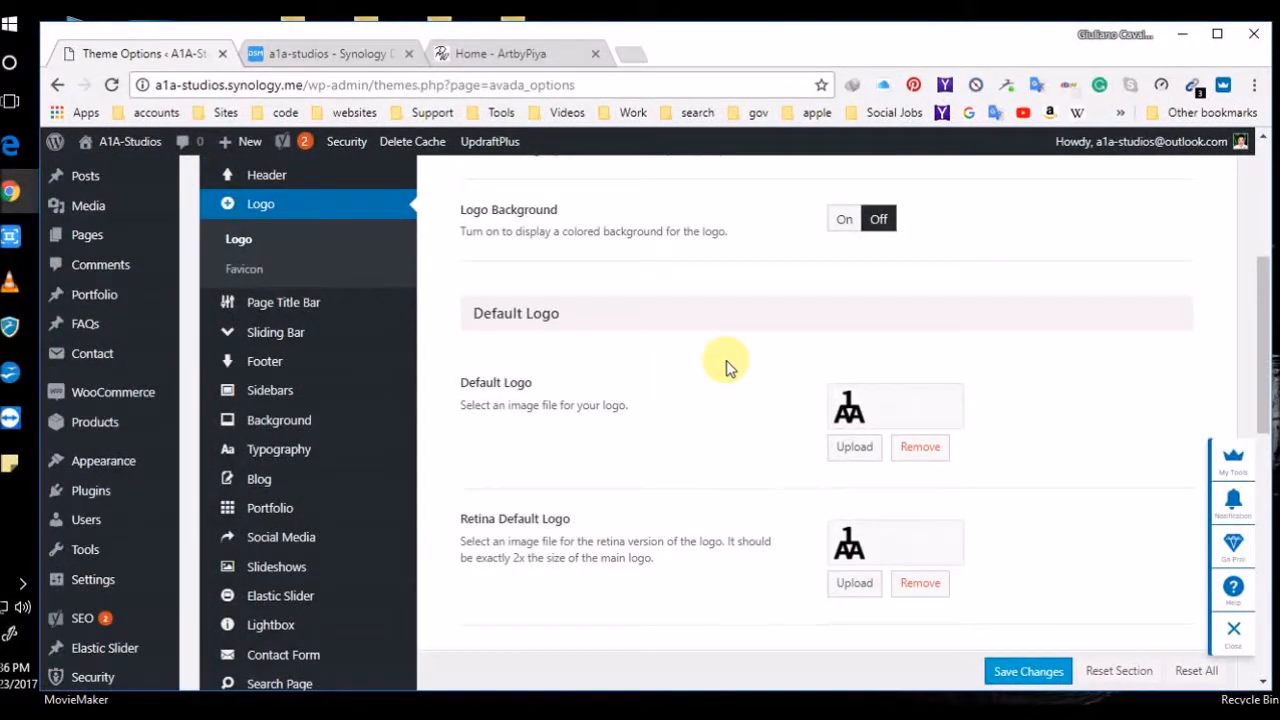
pyautogui.scroll(3, 728, 399)
pyautogui.scroll(-3, 737, 429)
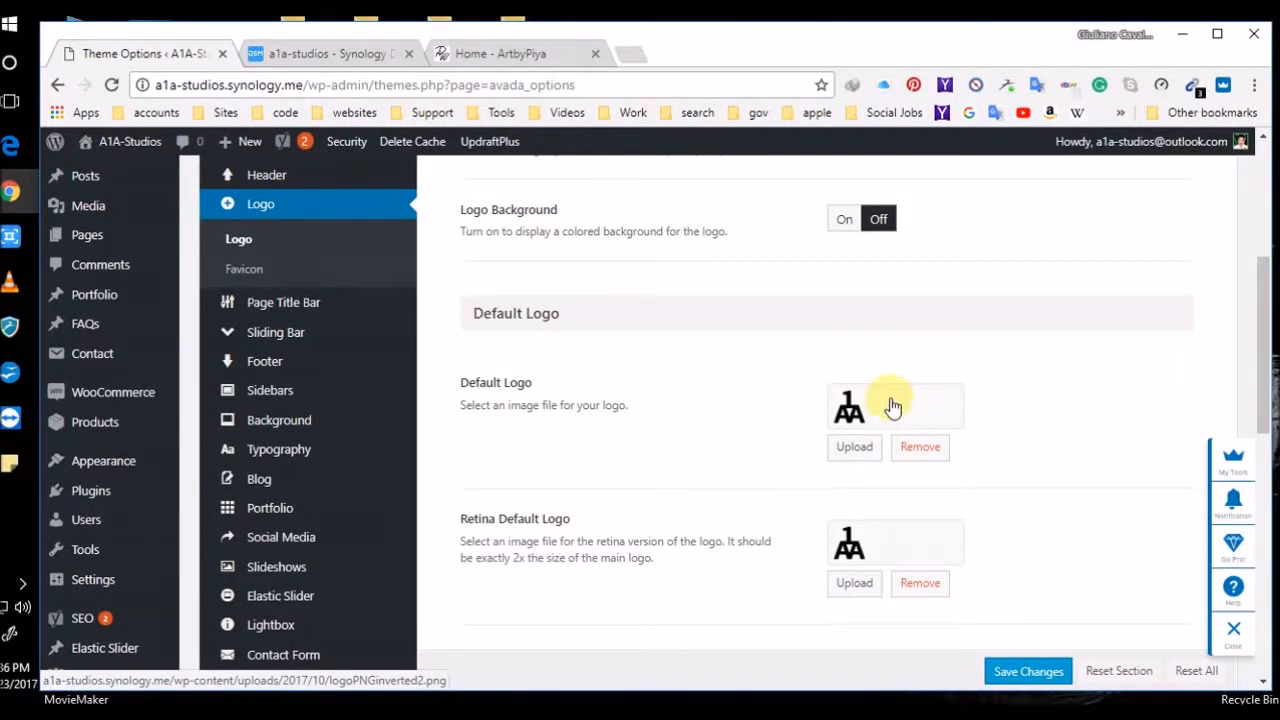
pyautogui.moveTo(118, 145)
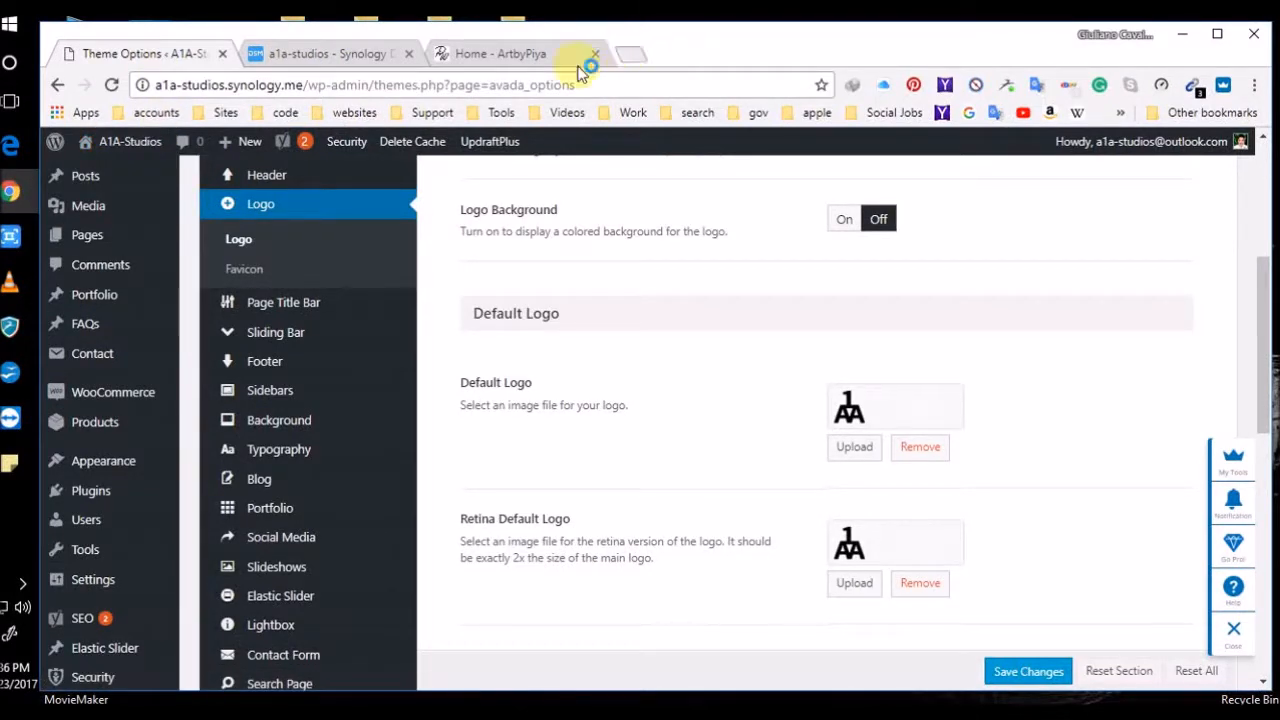
# Open a1a-studios.synology.me in a new tab, its hit counter showing 227 visits
pyautogui.hotkey('ctrl', 't')
pyautogui.write('a1a')
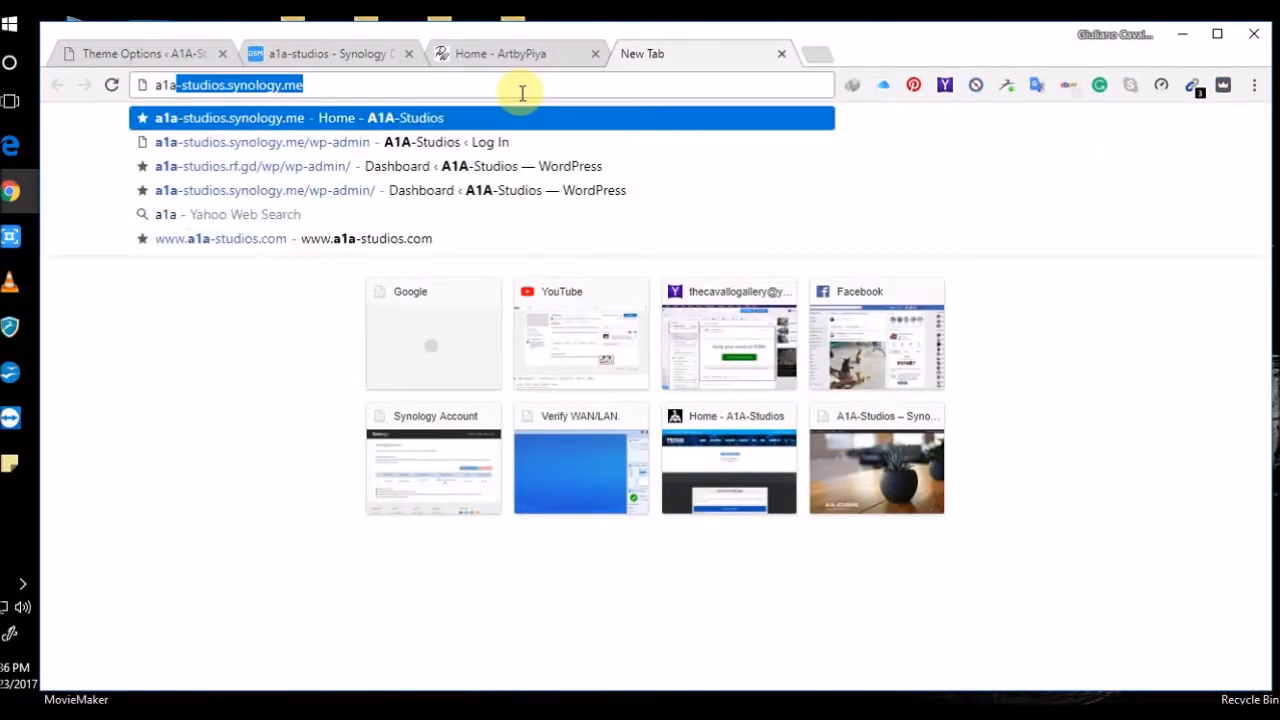
pyautogui.press('Return')
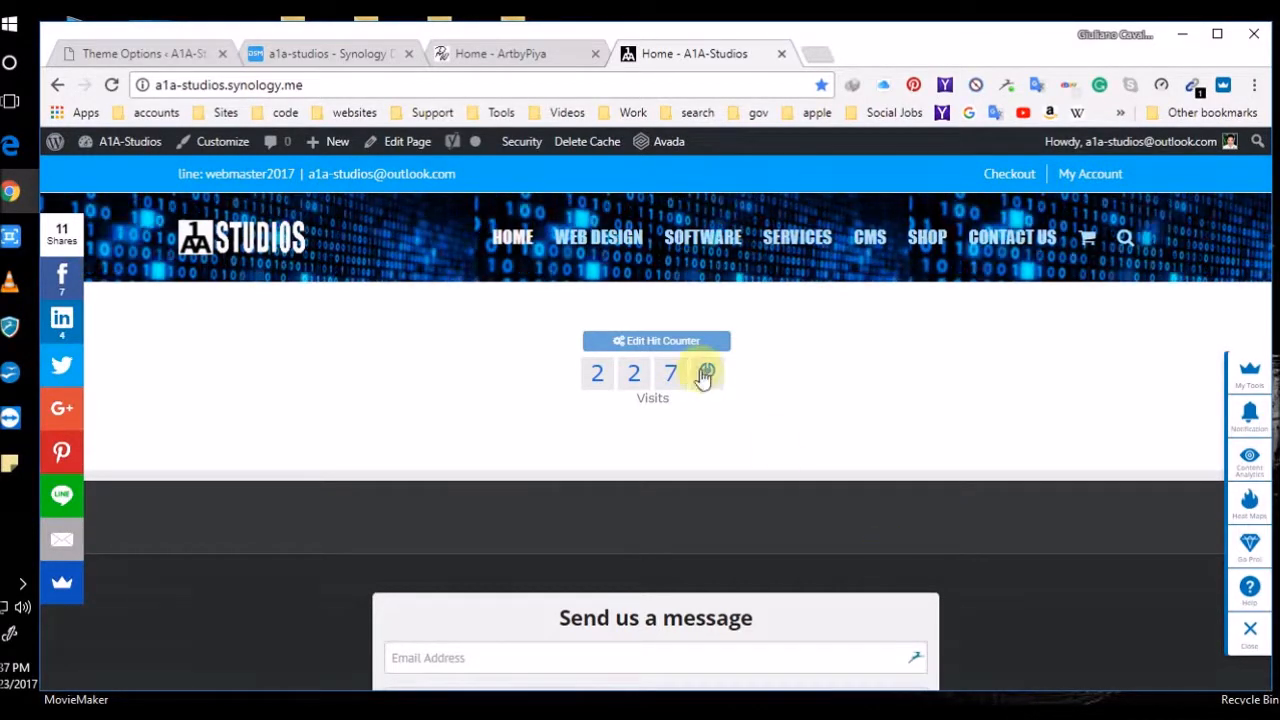
pyautogui.moveTo(134, 143)
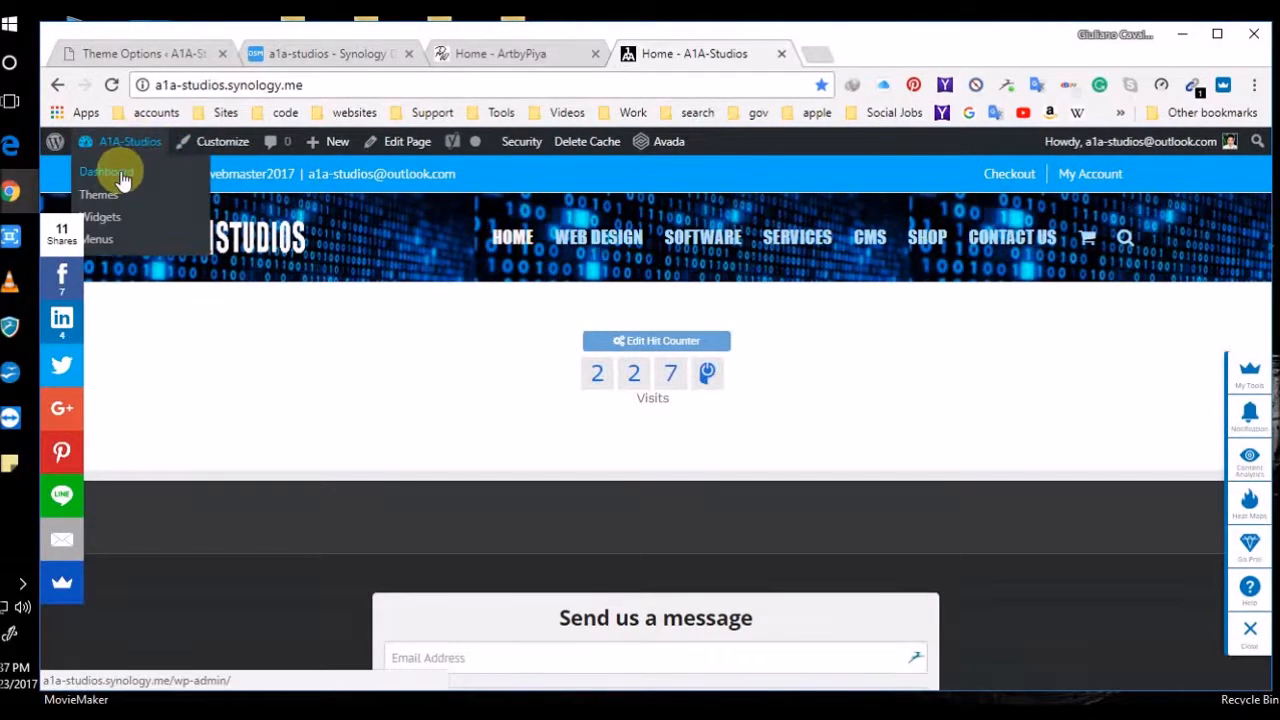
# Go from the WordPress dashboard to the Avada theme options
pyautogui.click(120, 176)
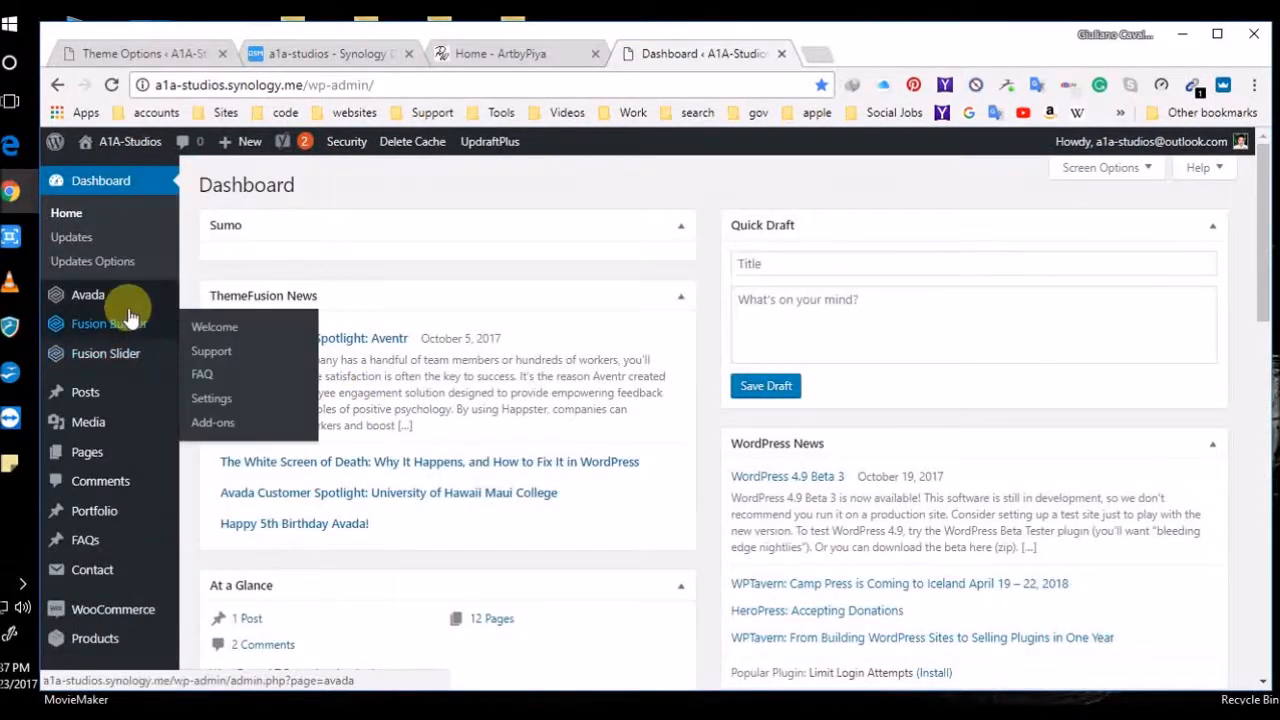
pyautogui.moveTo(105, 288)
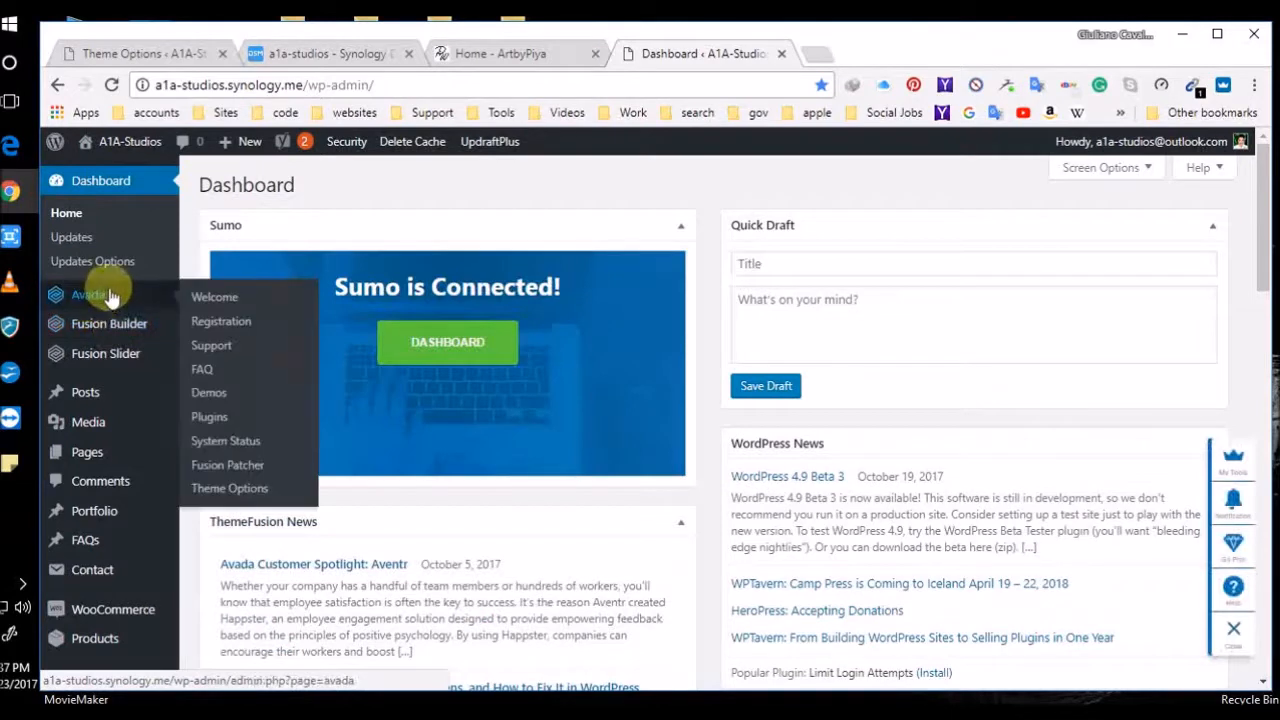
pyautogui.click(258, 496)
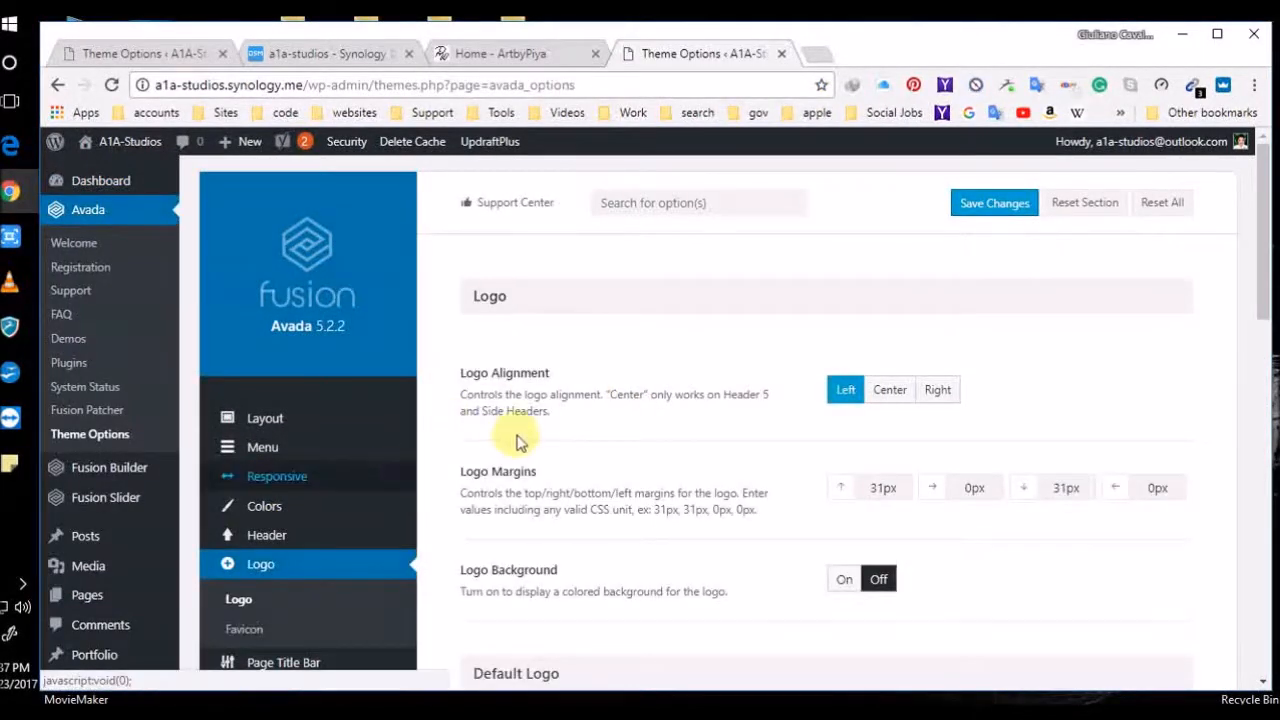
pyautogui.scroll(-2, 372, 515)
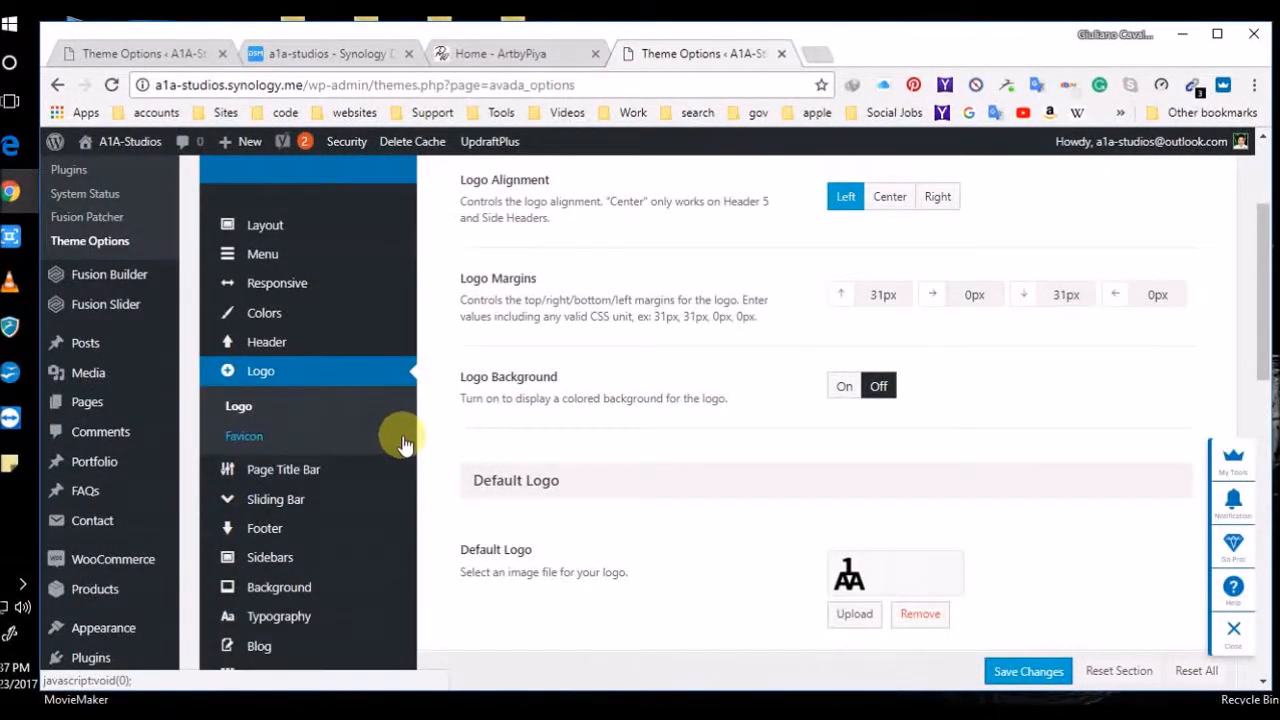
pyautogui.scroll(-2, 400, 440)
# Browse the Page Title Bar, Sliding Bar and Footer option sections
pyautogui.click(323, 280)
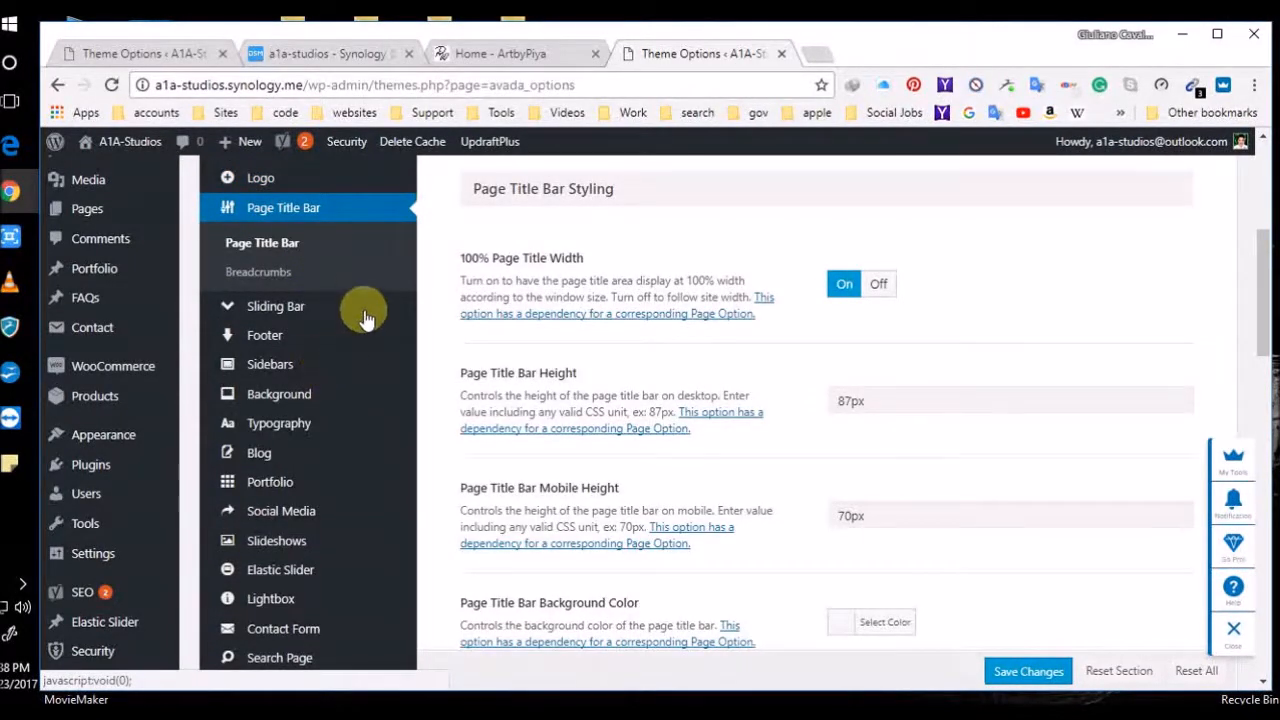
pyautogui.scroll(1, 300, 250)
pyautogui.moveTo(328, 422)
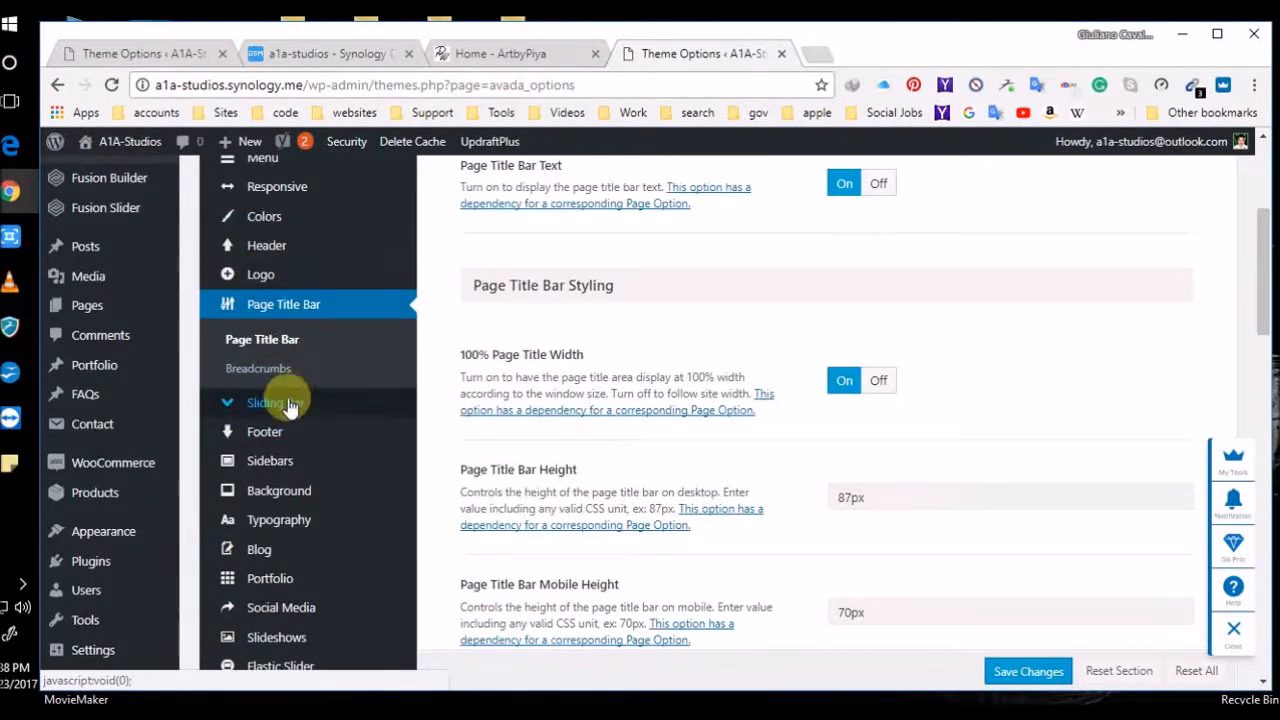
pyautogui.click(312, 405)
pyautogui.moveTo(283, 374)
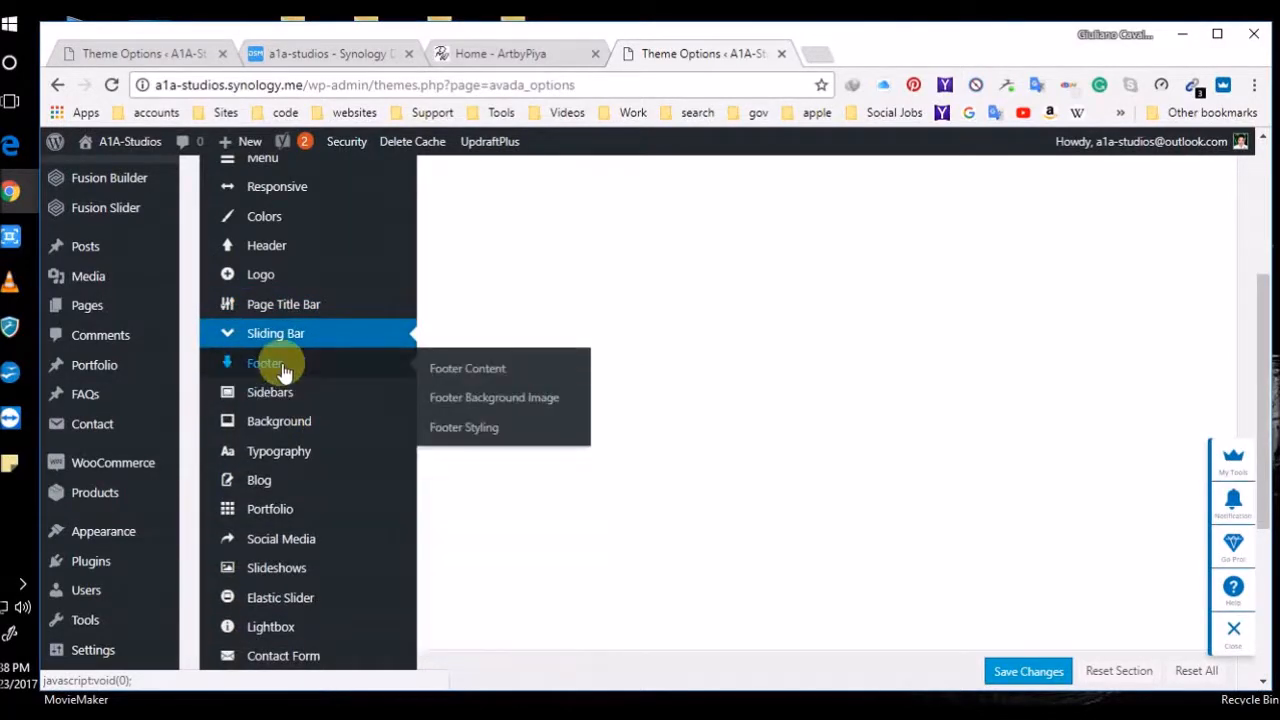
pyautogui.click(283, 370)
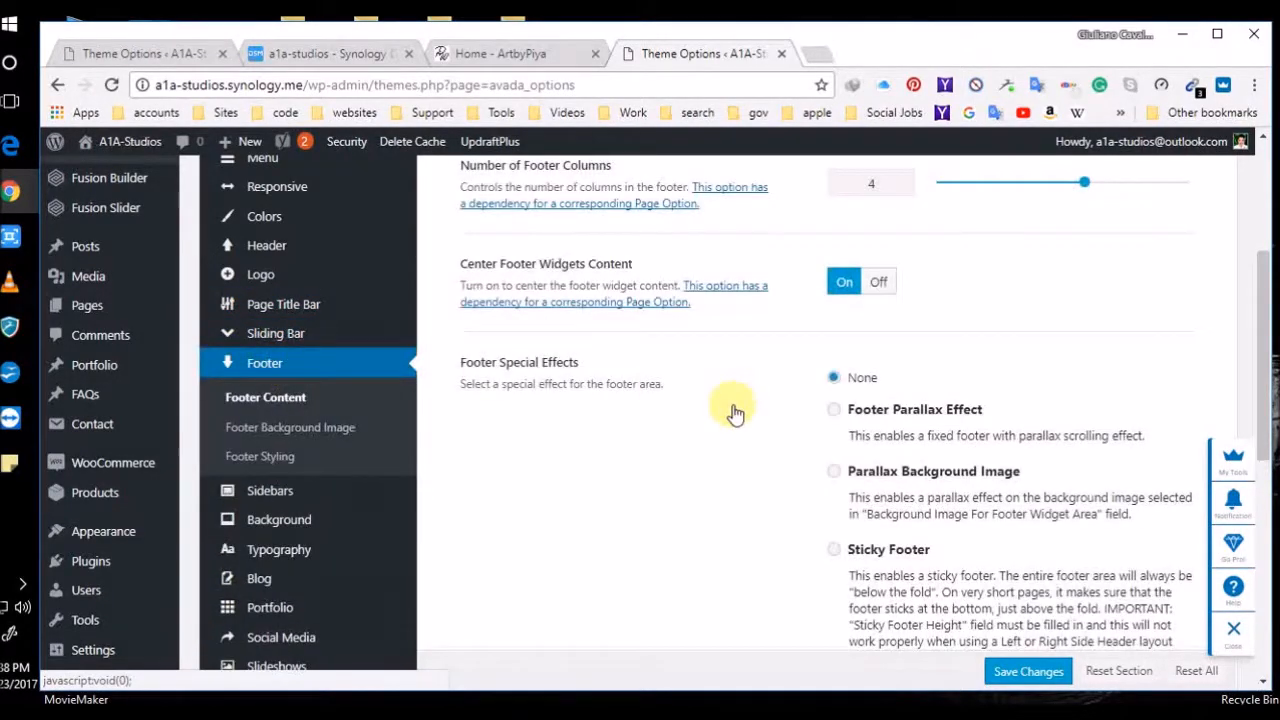
pyautogui.scroll(-10, 755, 510)
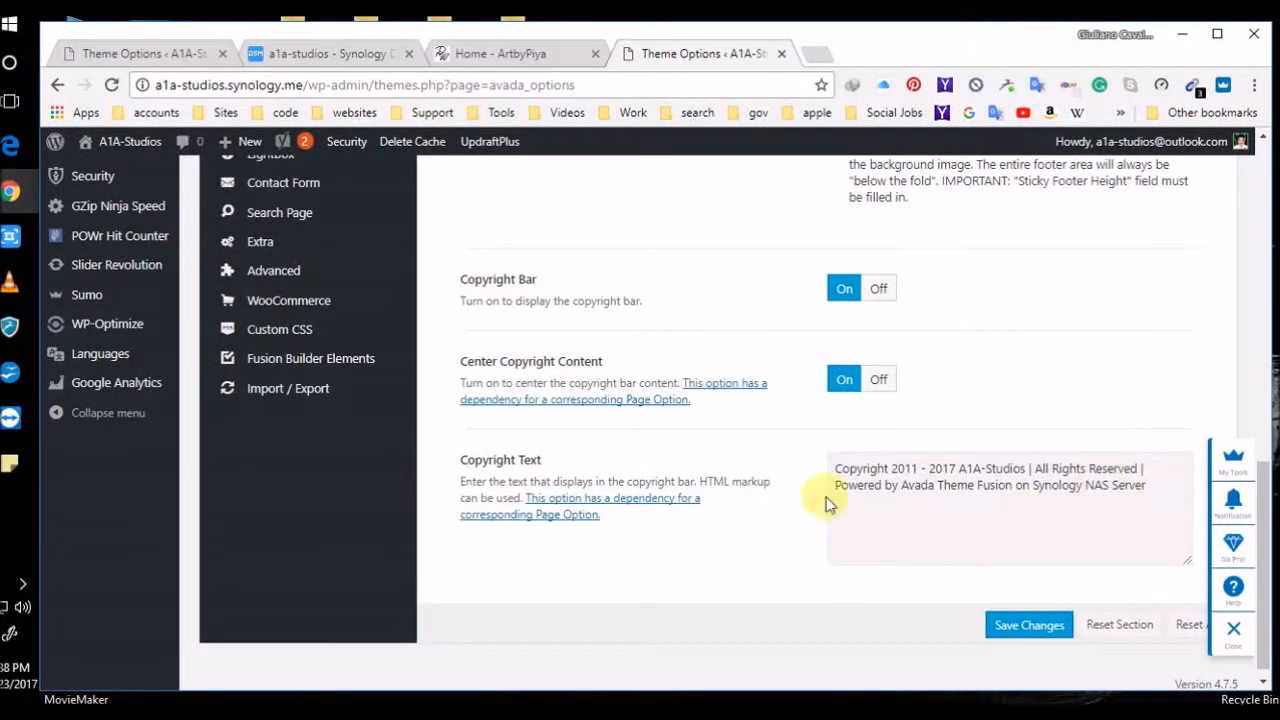
pyautogui.scroll(10, 686, 500)
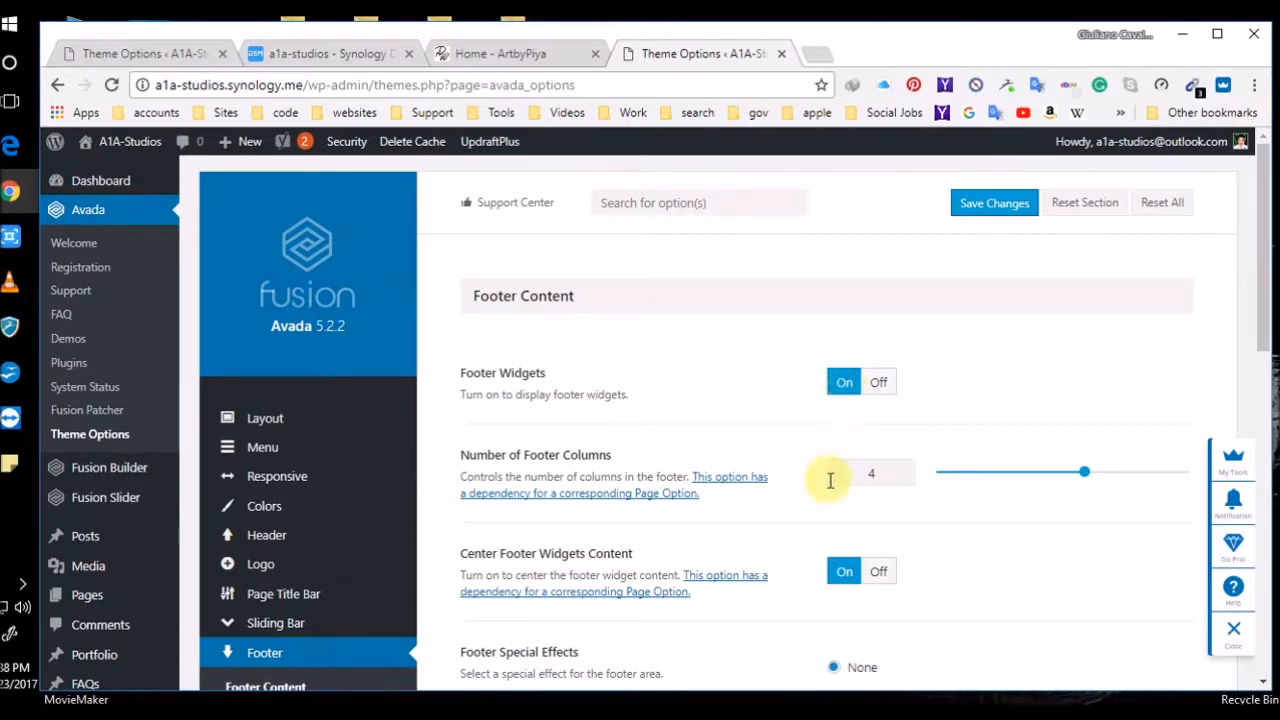
pyautogui.scroll(-1, 833, 583)
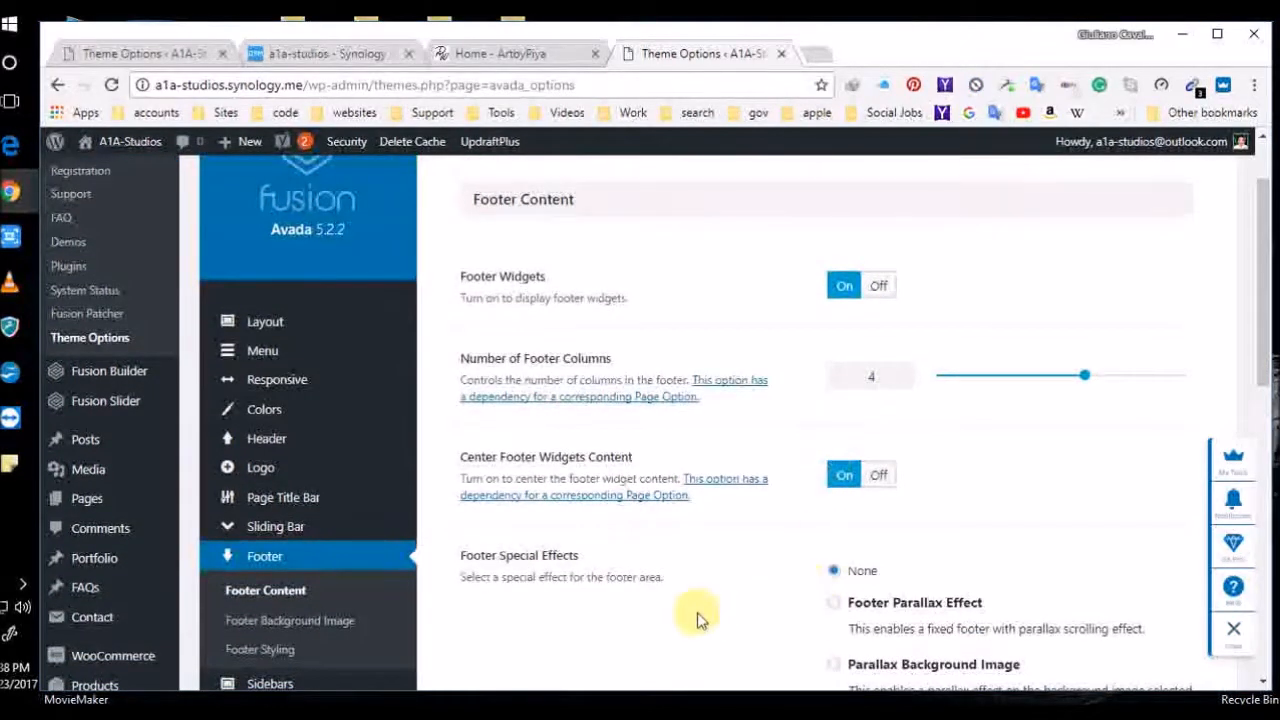
pyautogui.scroll(-8, 794, 491)
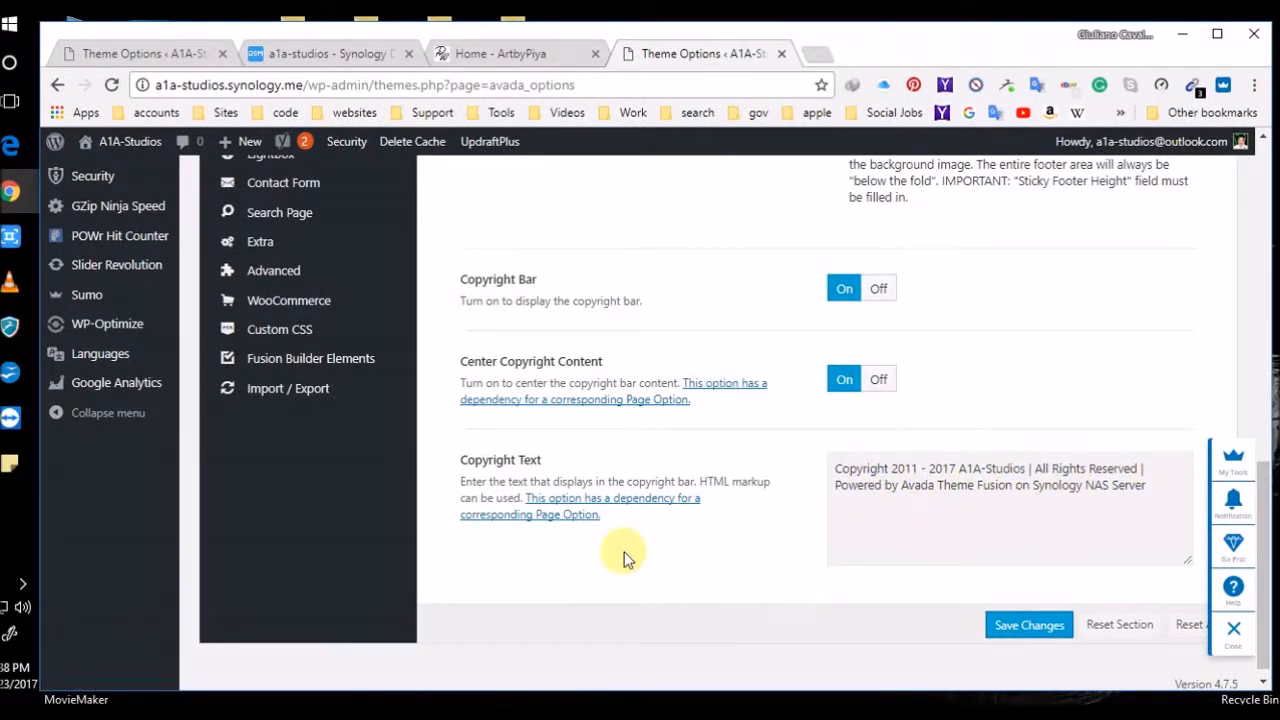
pyautogui.scroll(8, 620, 551)
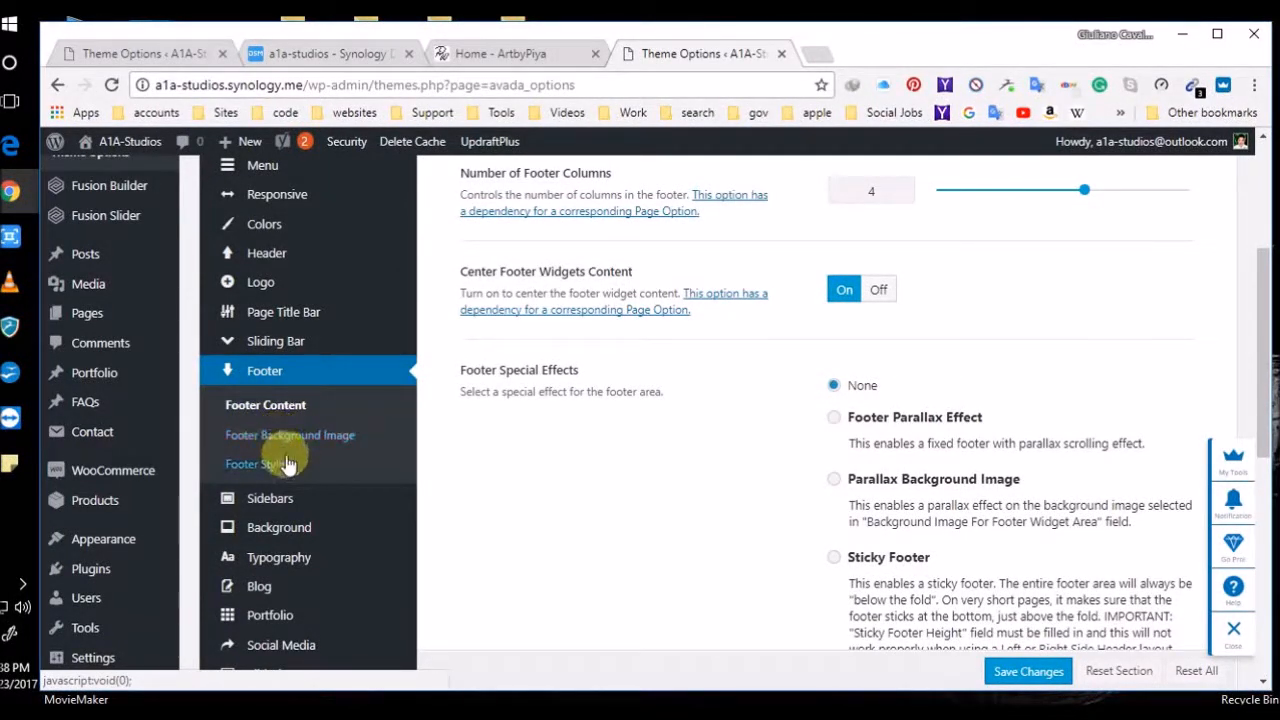
# Open General WooCommerce: 20 products per page, 4 product columns, 3 archive columns
pyautogui.moveTo(362, 500)
pyautogui.scroll(-3, 340, 480)
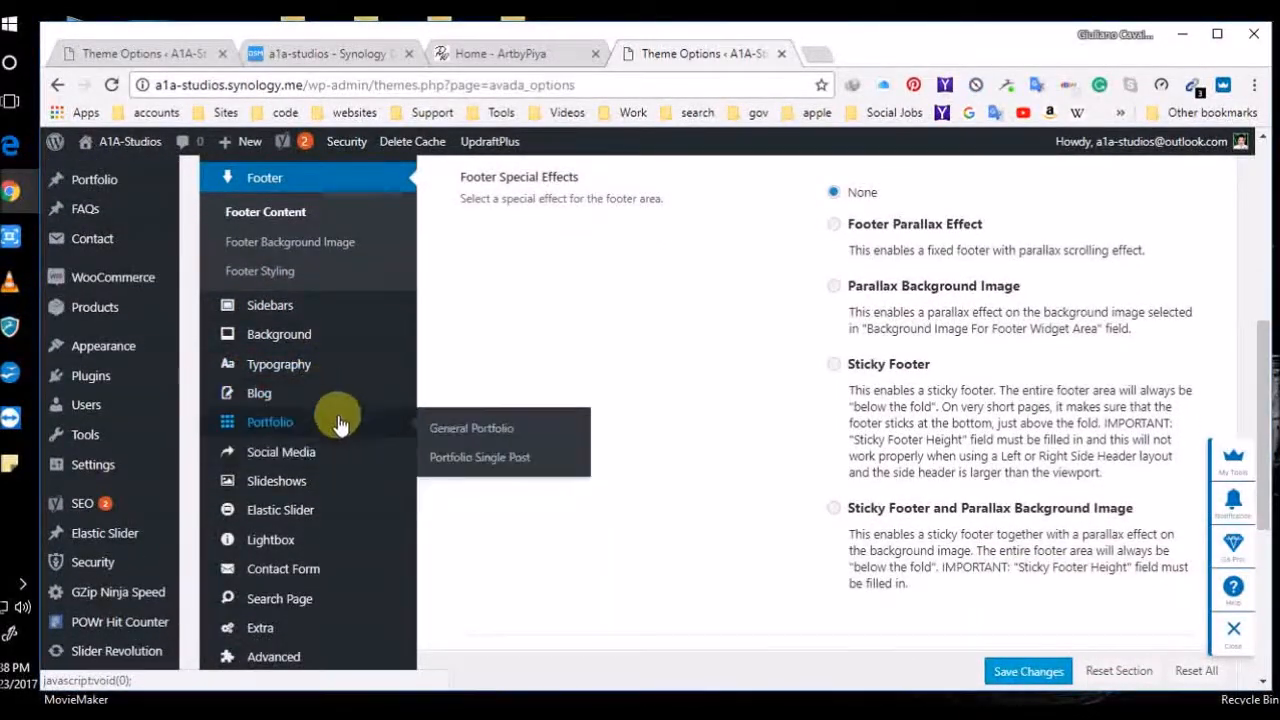
pyautogui.scroll(-1, 330, 455)
pyautogui.scroll(-1, 330, 455)
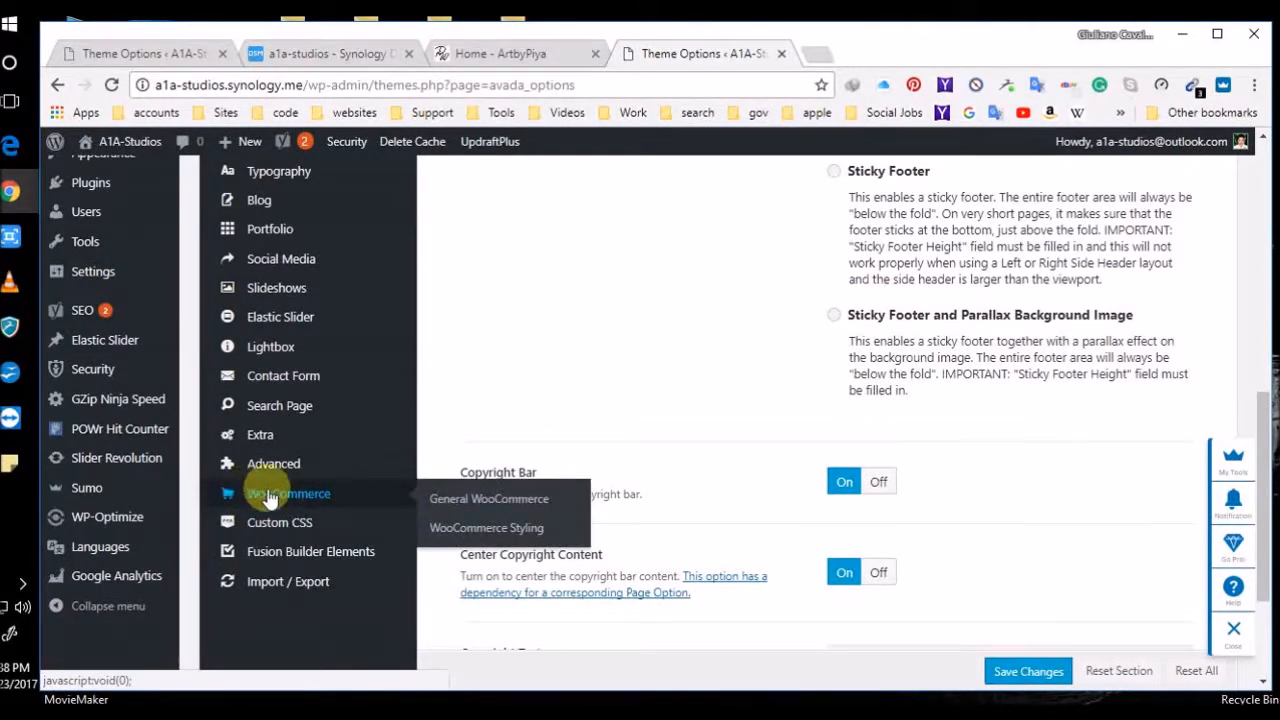
pyautogui.click(488, 499)
# Scroll through the gallery zoom, shop ordering, crossfade and one-page checkout settings
pyautogui.scroll(8, 545, 488)
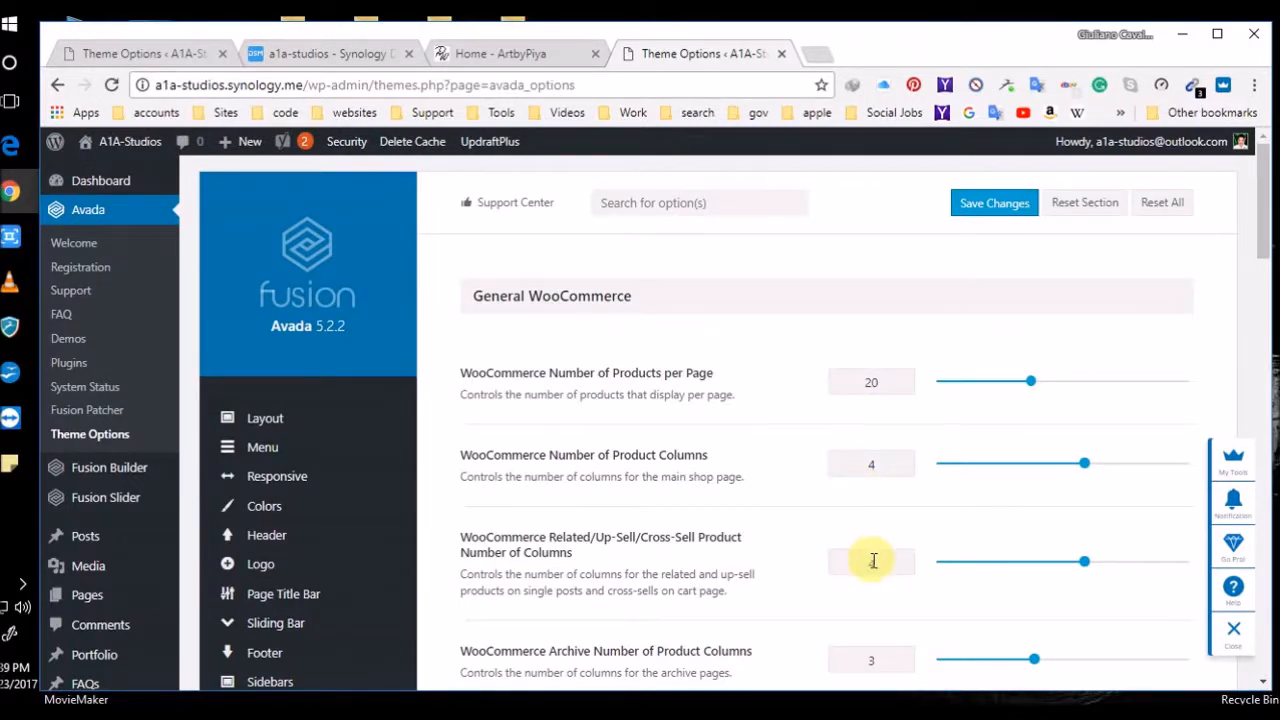
pyautogui.scroll(-1, 873, 561)
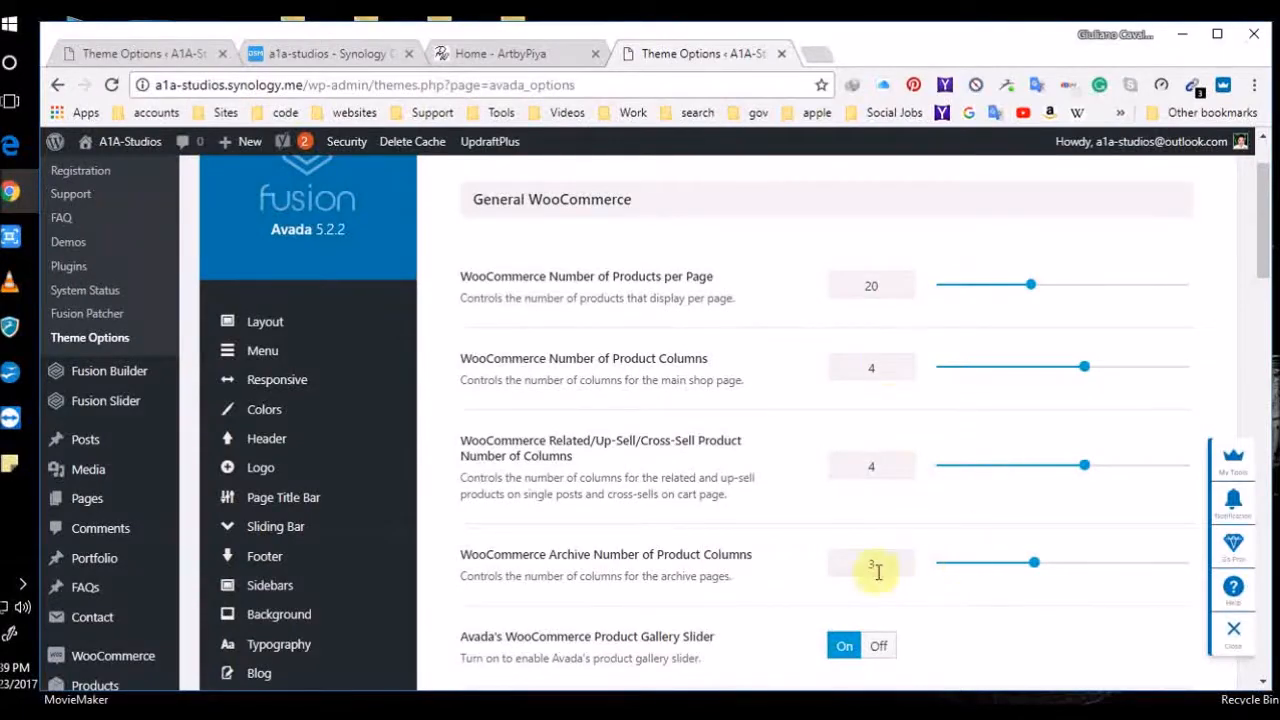
pyautogui.scroll(-5, 876, 570)
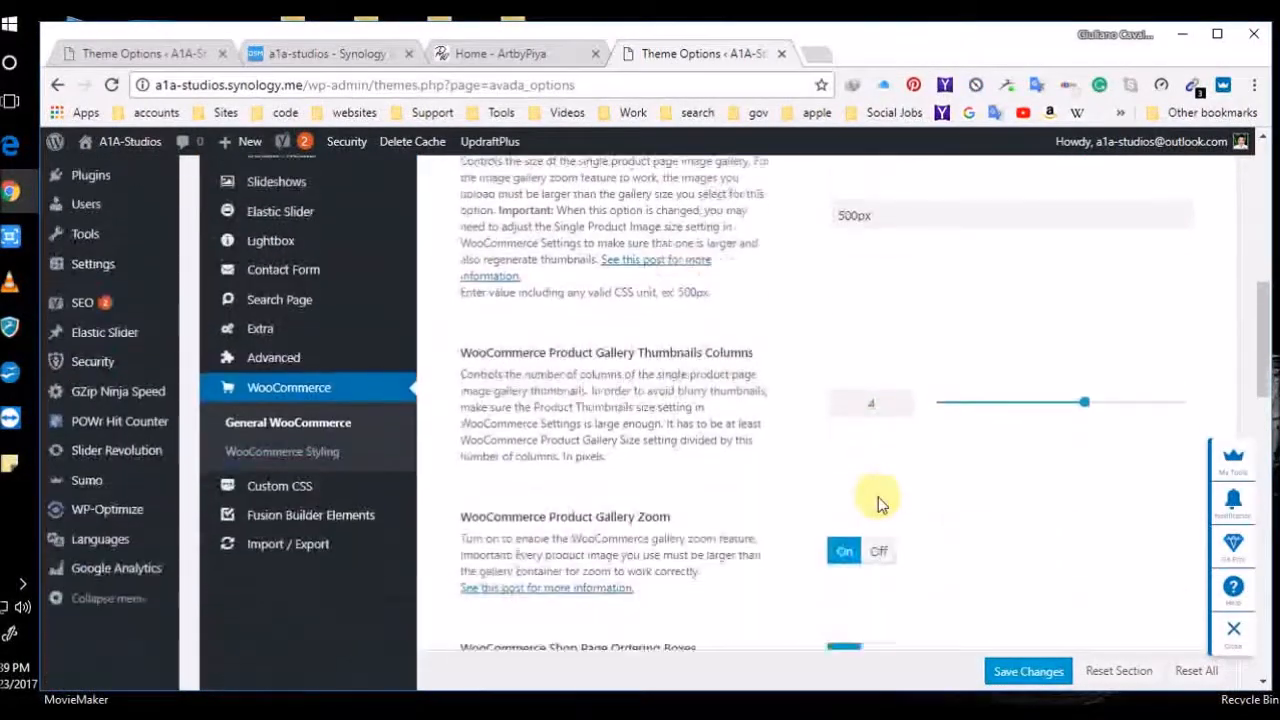
pyautogui.scroll(-7, 877, 503)
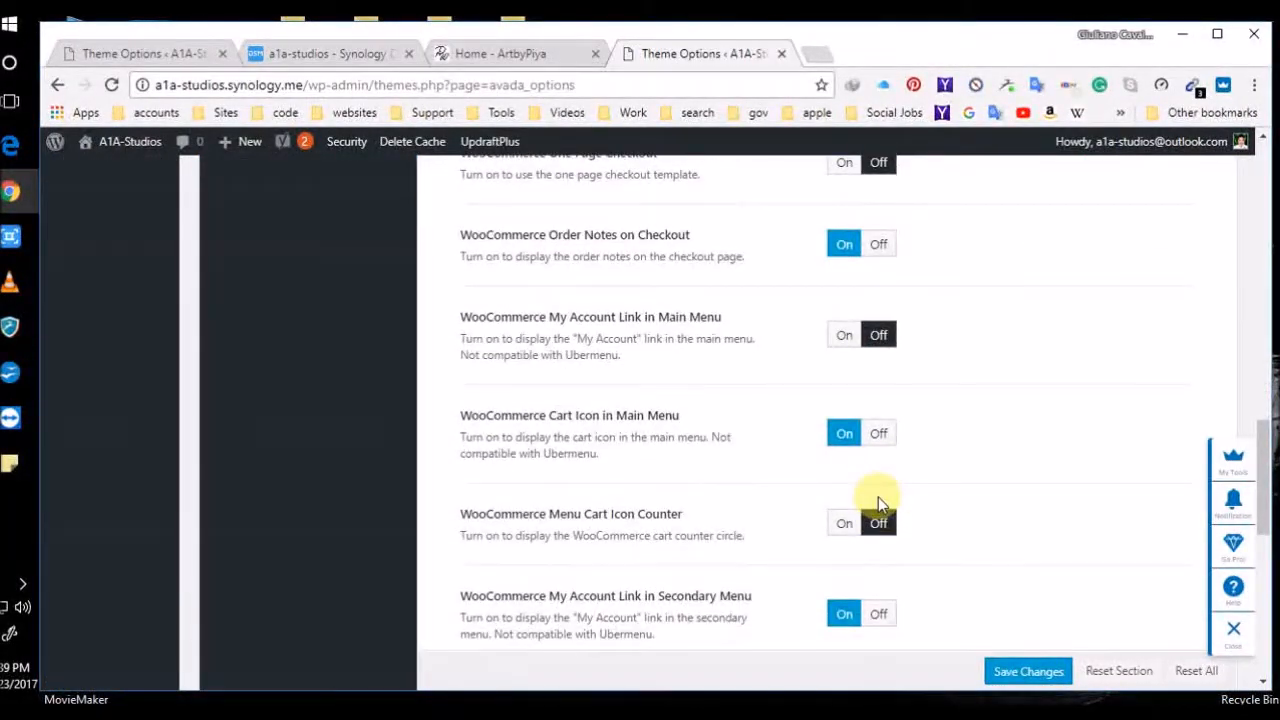
pyautogui.scroll(5, 742, 520)
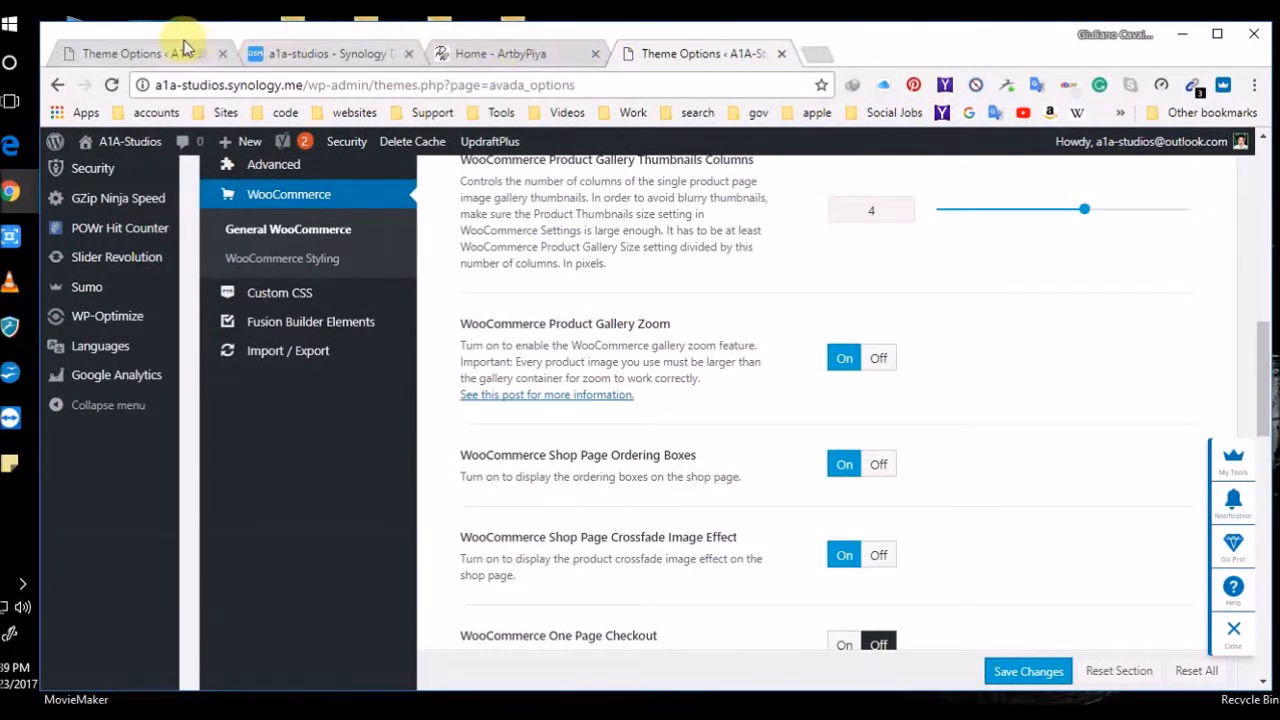
# Load the A1A-Studios site homepage in a new tab
pyautogui.click(826, 56)
pyautogui.write('a1a')
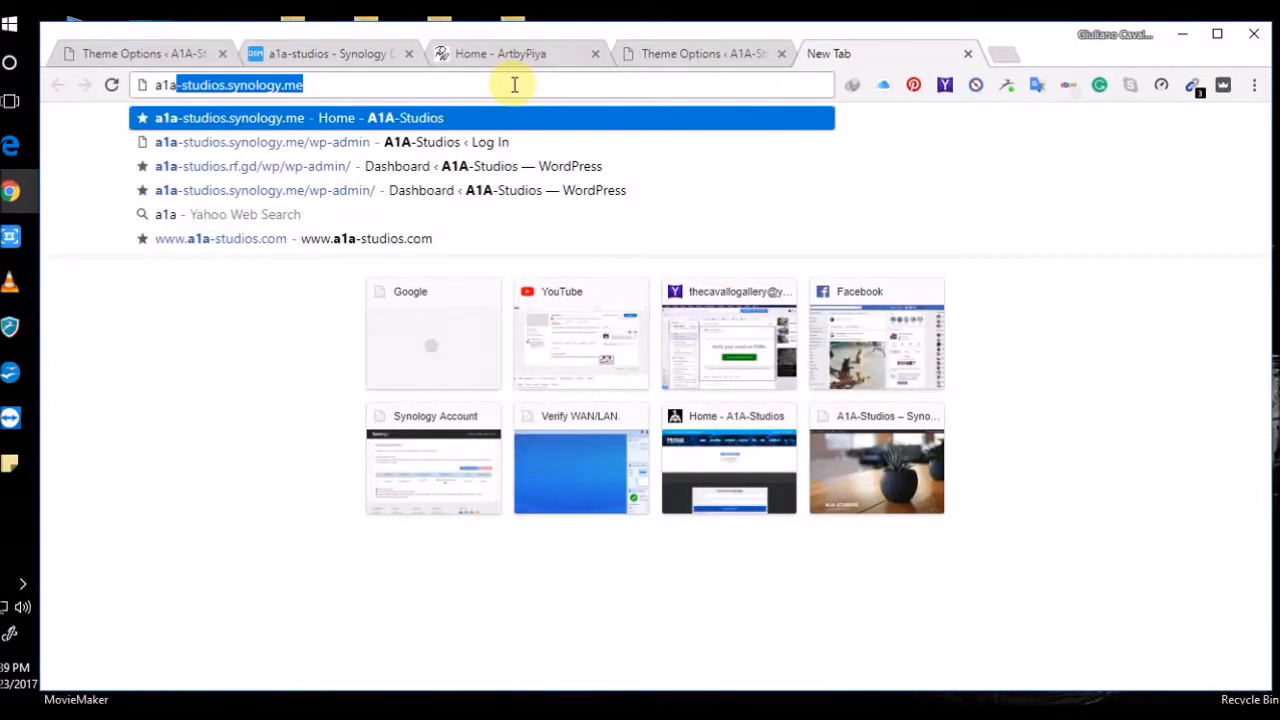
pyautogui.press('Return')
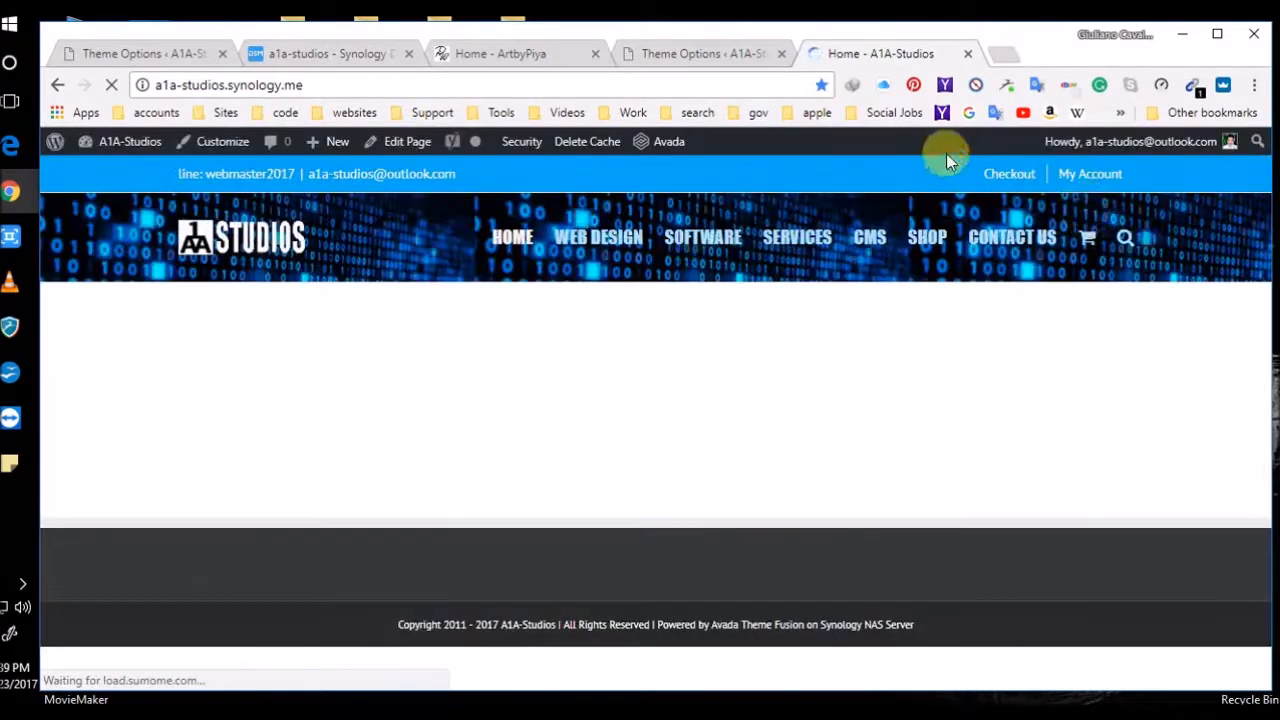
pyautogui.moveTo(1073, 178)
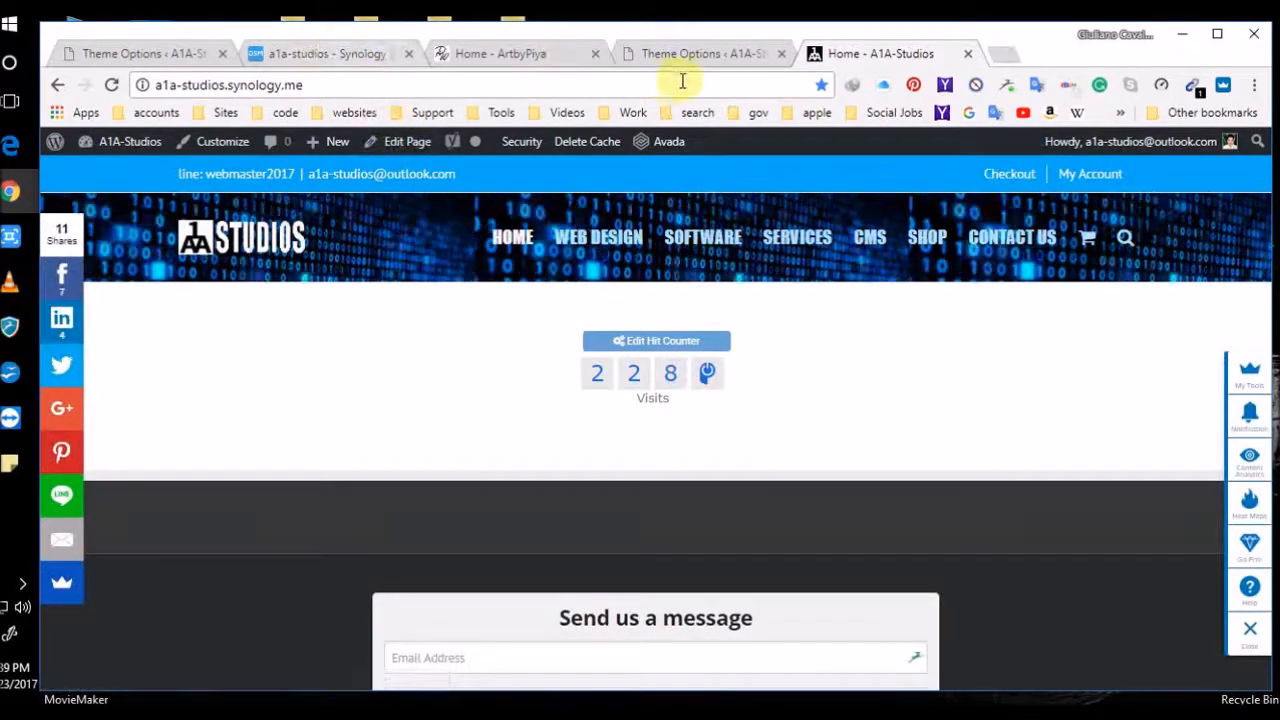
# Recheck the Avada theme options, then open the site's My account page
pyautogui.click(718, 55)
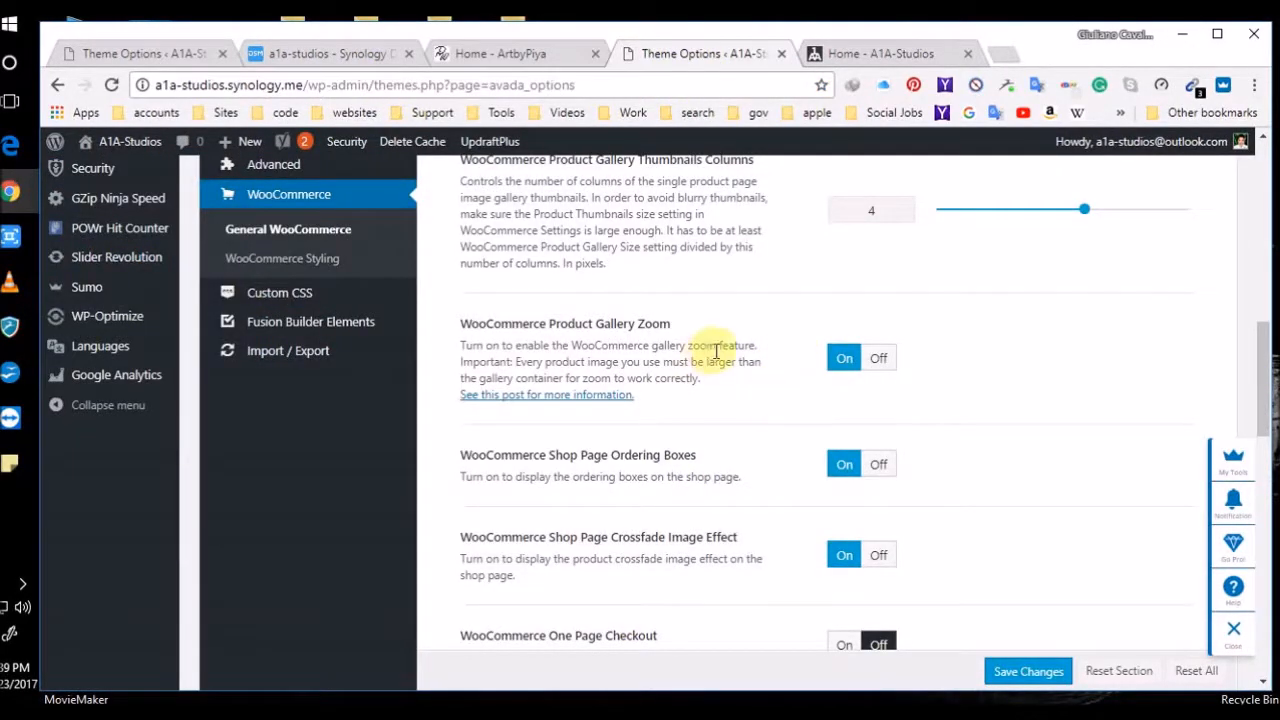
pyautogui.scroll(-6, 750, 495)
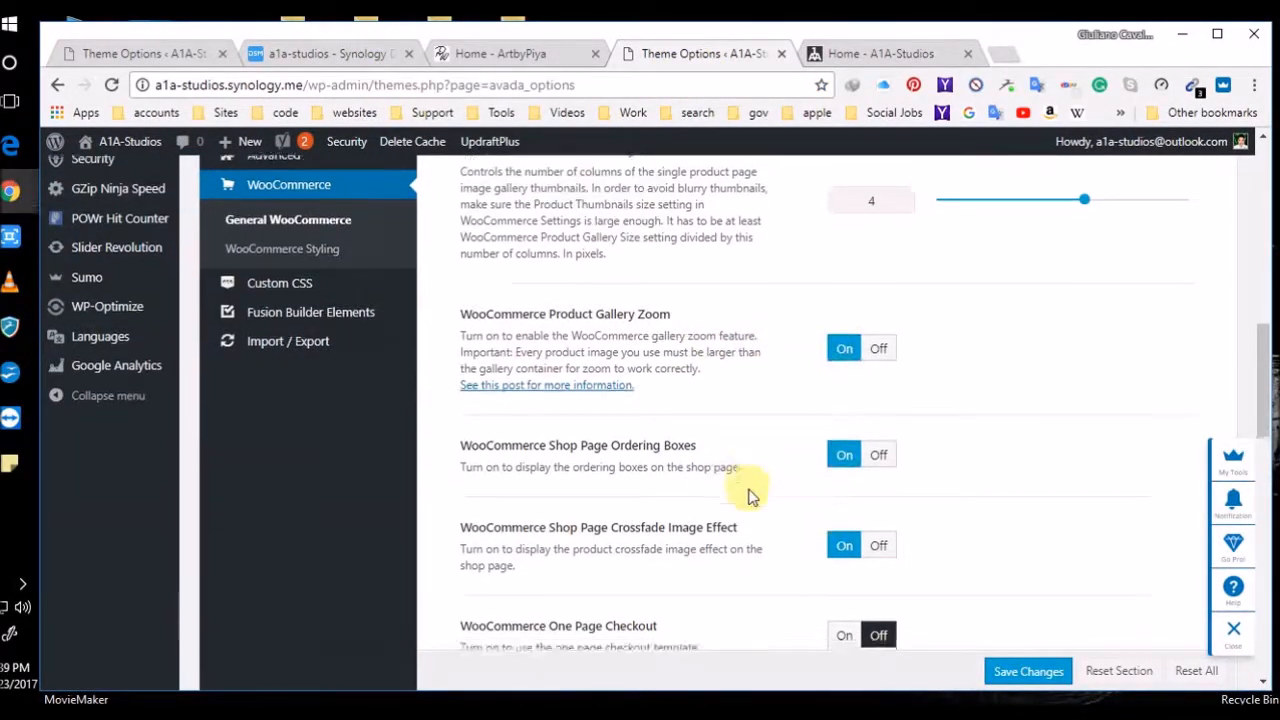
pyautogui.scroll(-5, 750, 495)
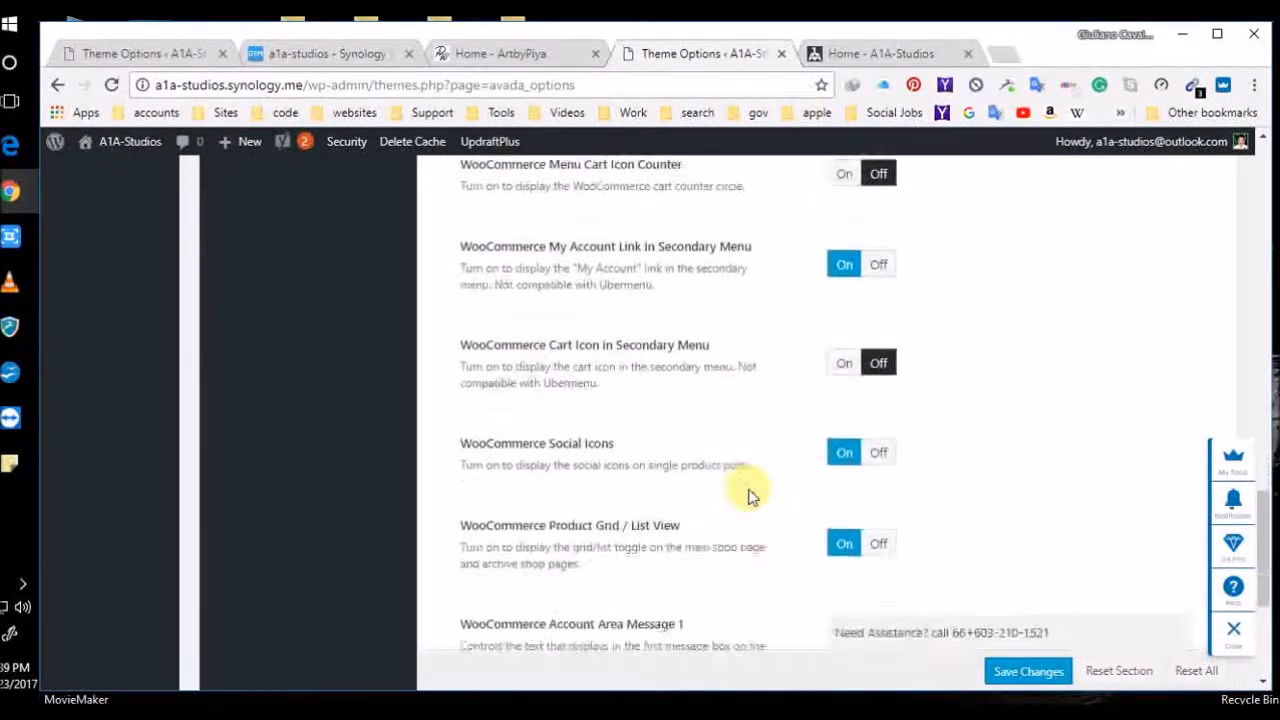
pyautogui.scroll(-1, 750, 495)
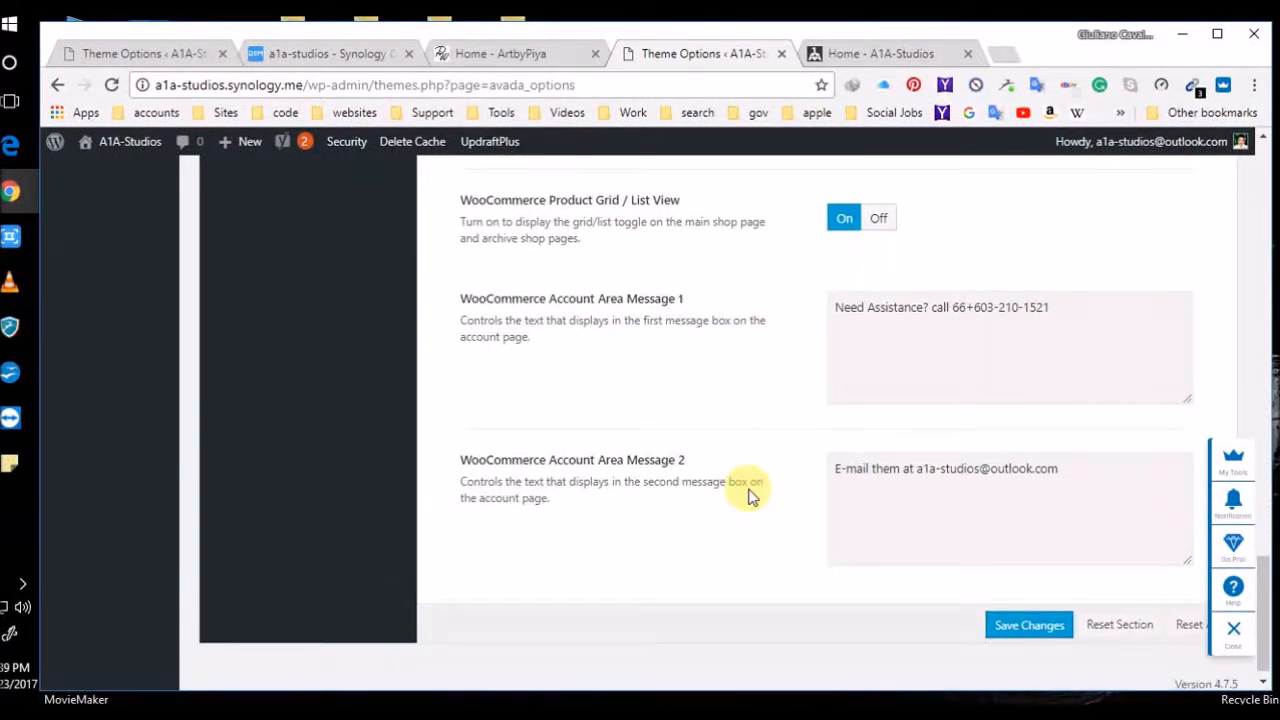
pyautogui.scroll(4, 750, 495)
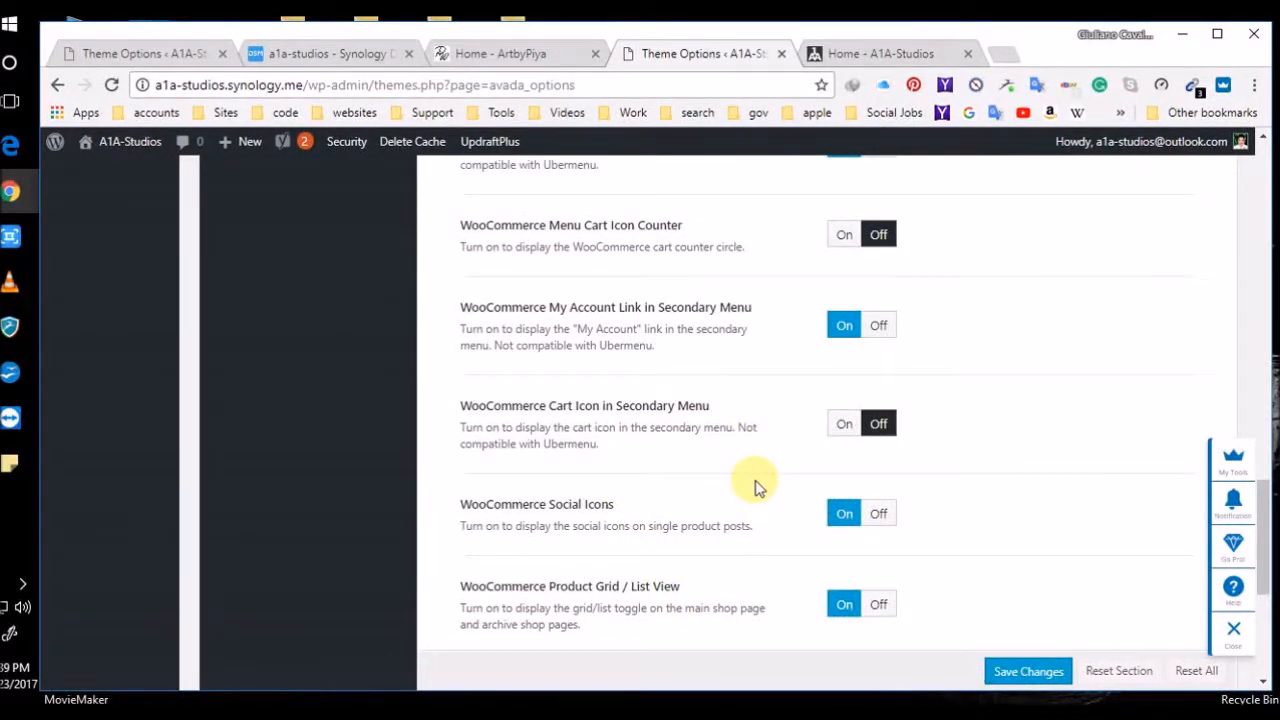
pyautogui.scroll(3, 755, 487)
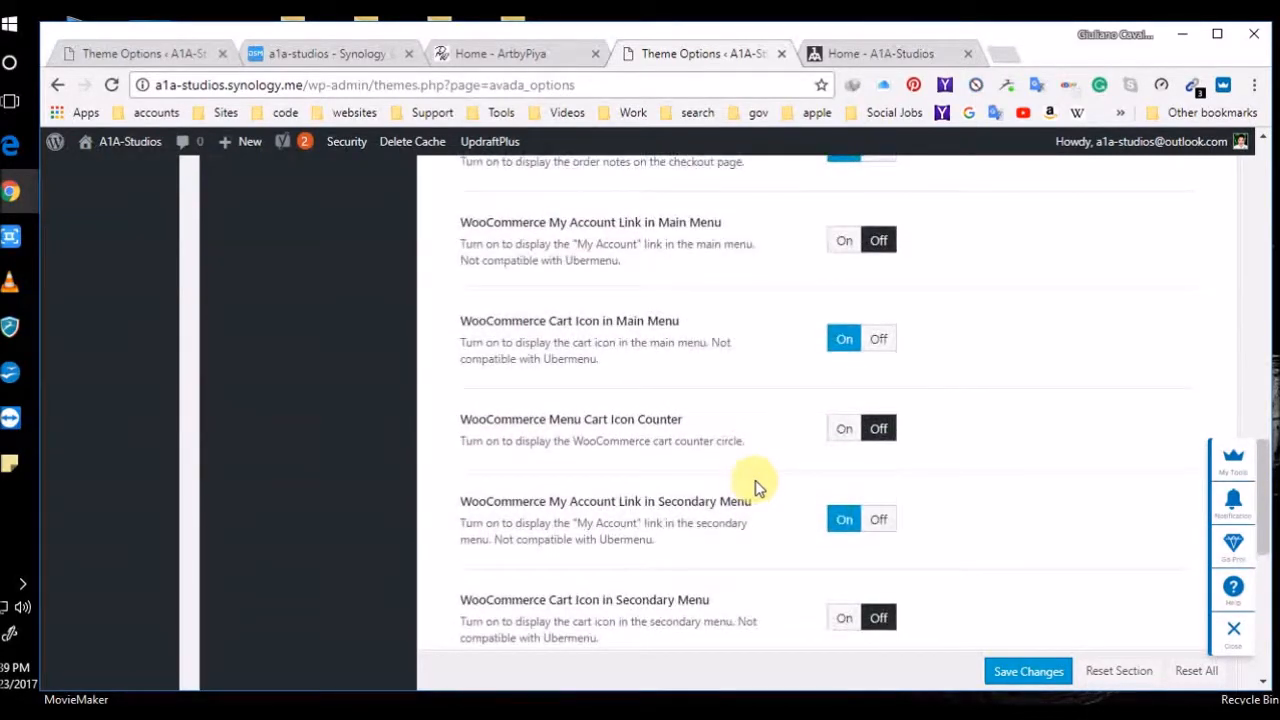
pyautogui.scroll(4, 755, 487)
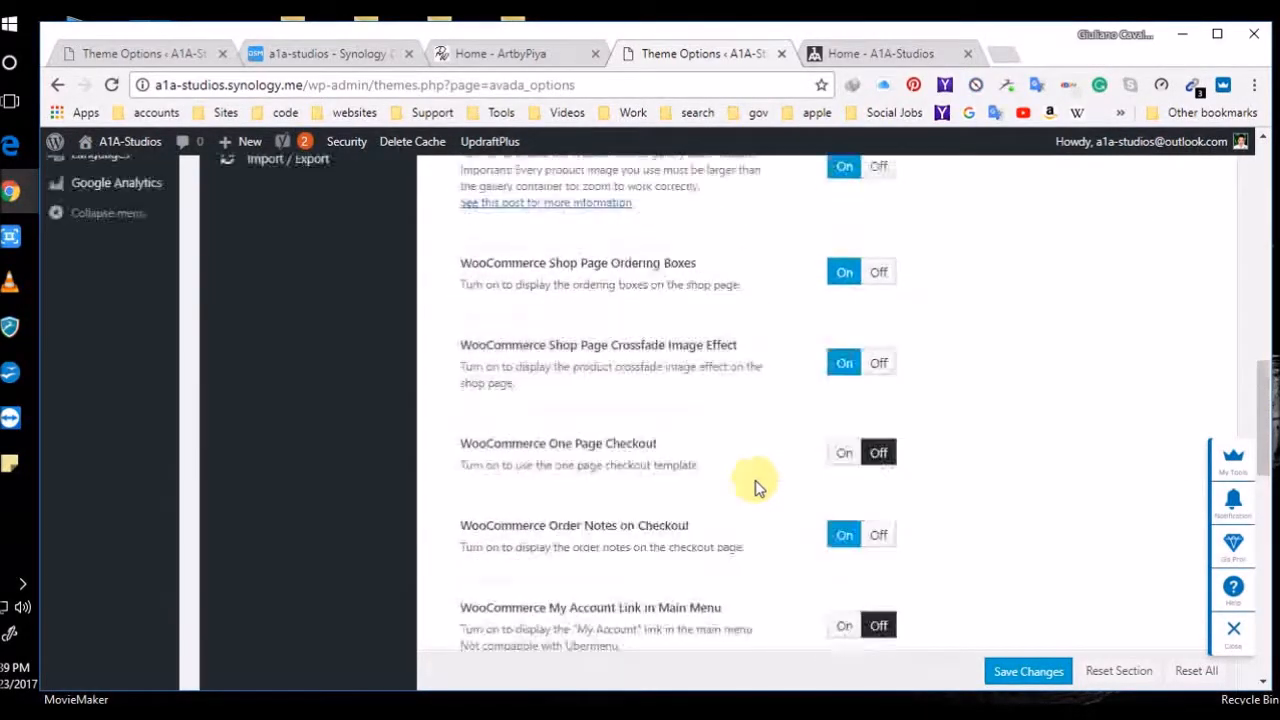
pyautogui.scroll(2, 755, 487)
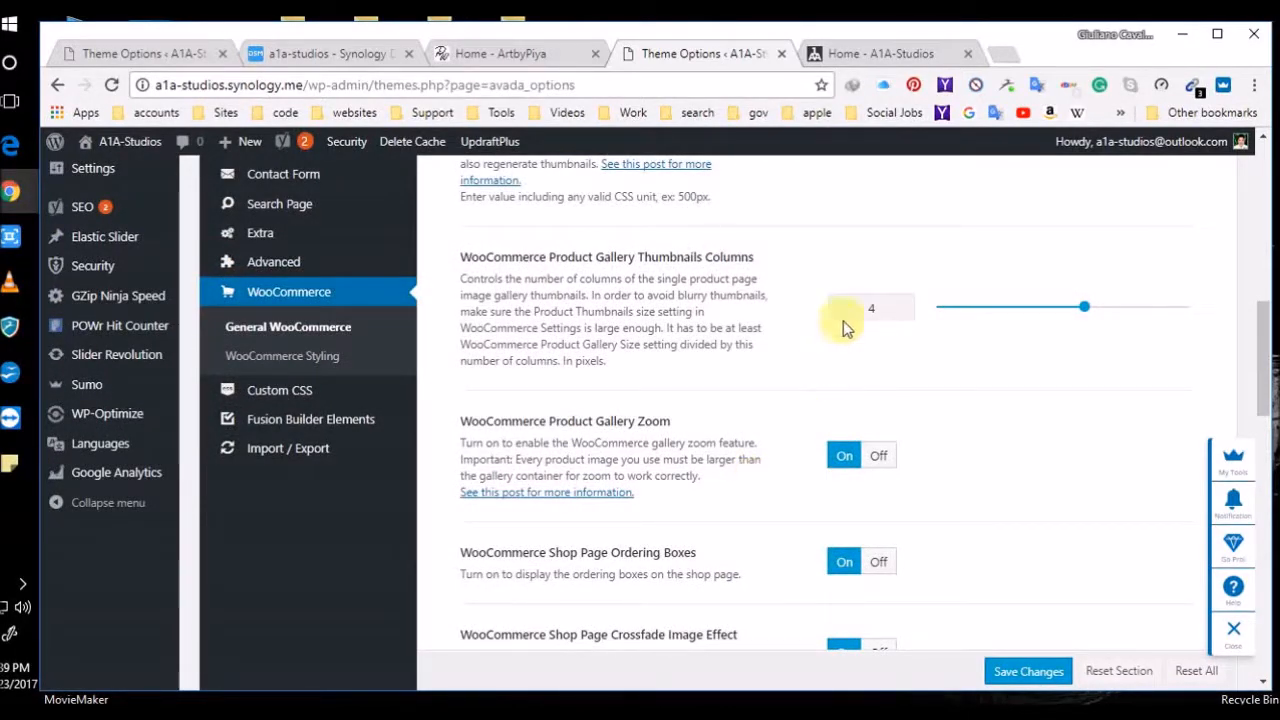
pyautogui.click(910, 53)
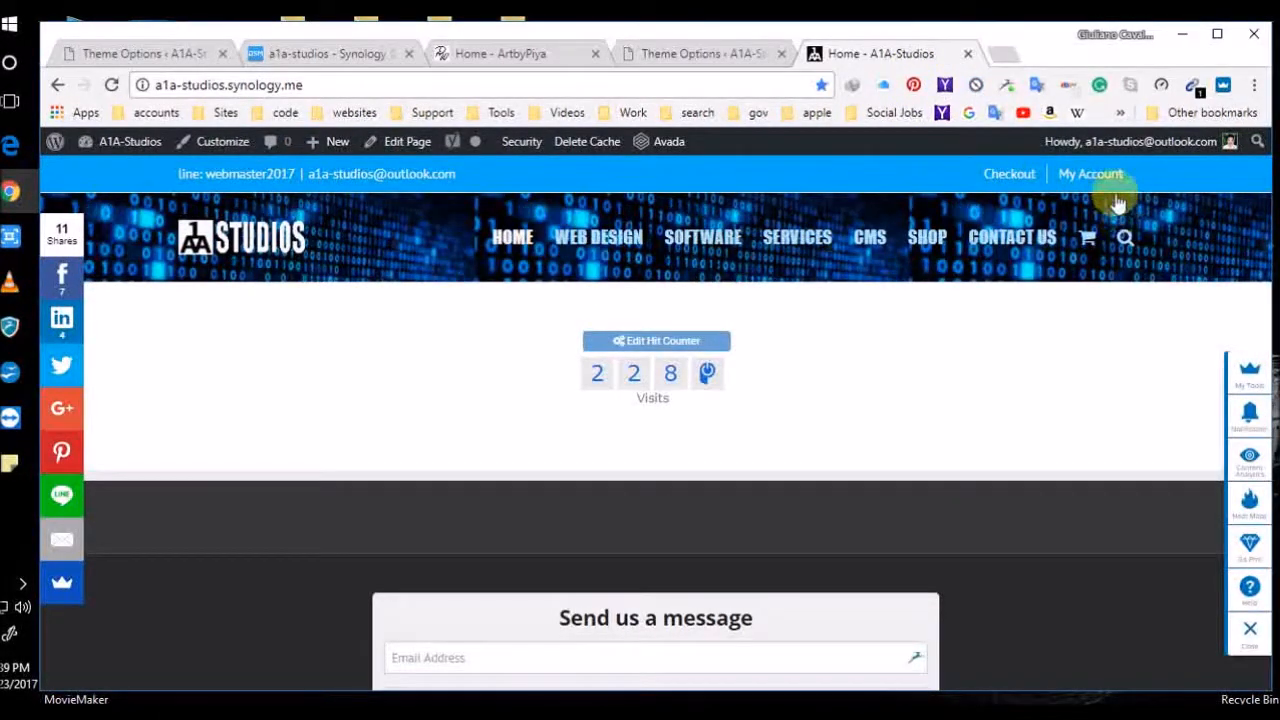
pyautogui.click(1092, 174)
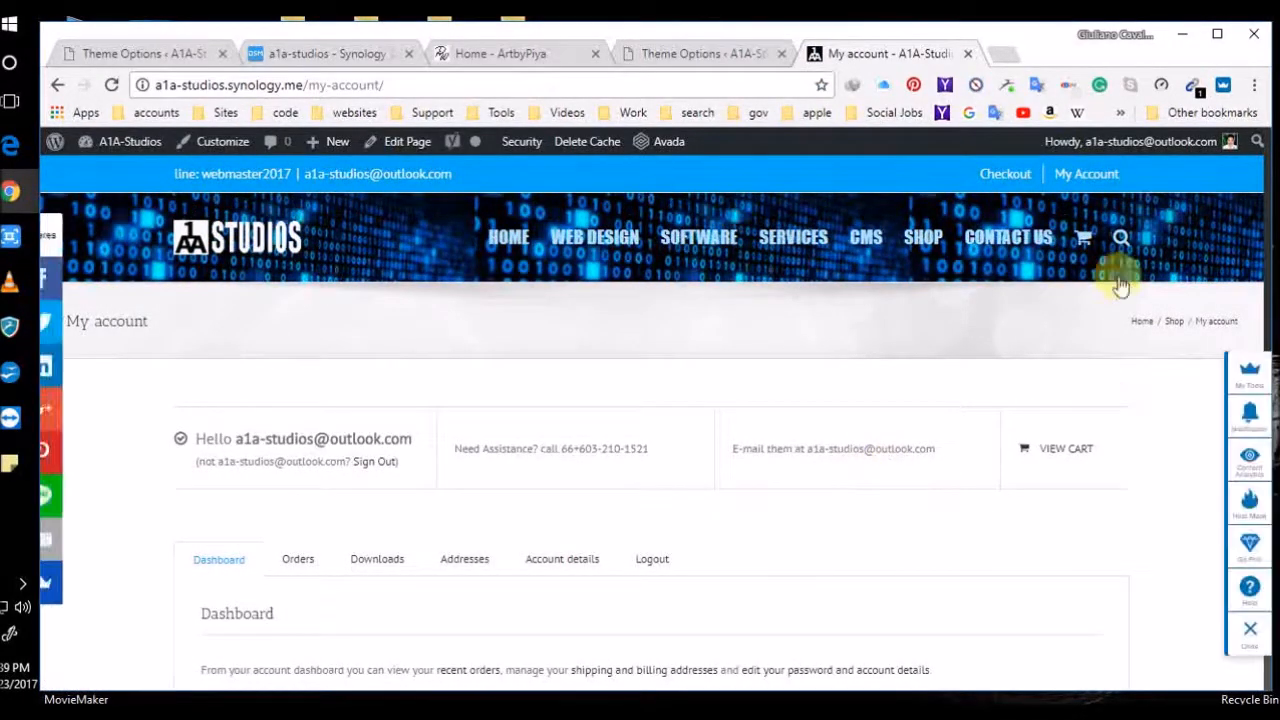
# Log the admin out and strip the login path to reload the homepage
pyautogui.moveTo(1170, 142)
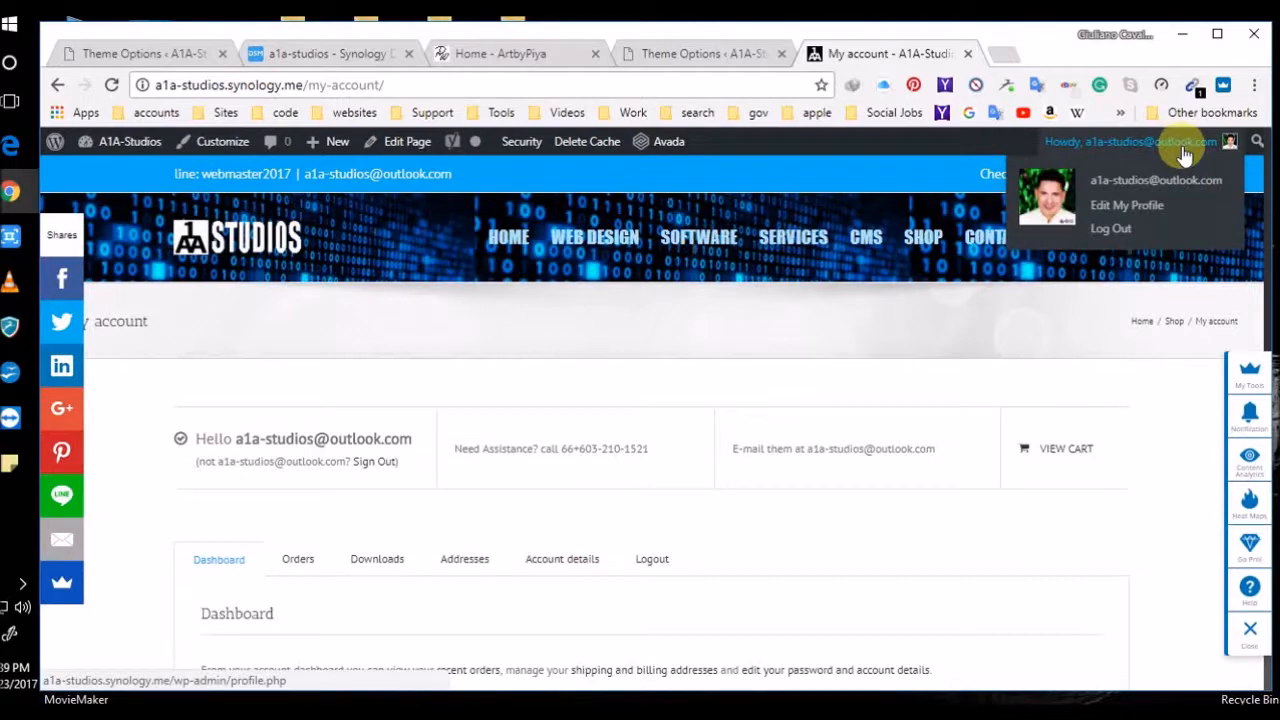
pyautogui.click(1110, 234)
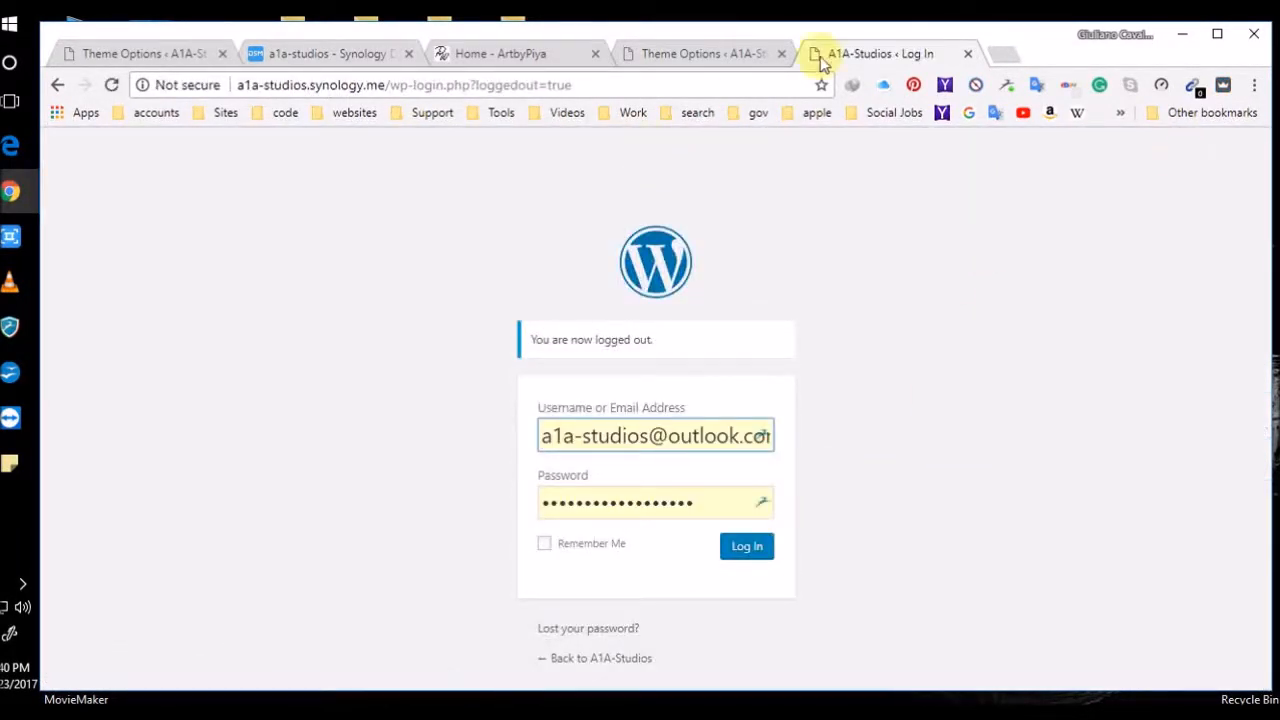
pyautogui.moveTo(387, 86); pyautogui.dragTo(789, 88)
pyautogui.press('BackSpace')
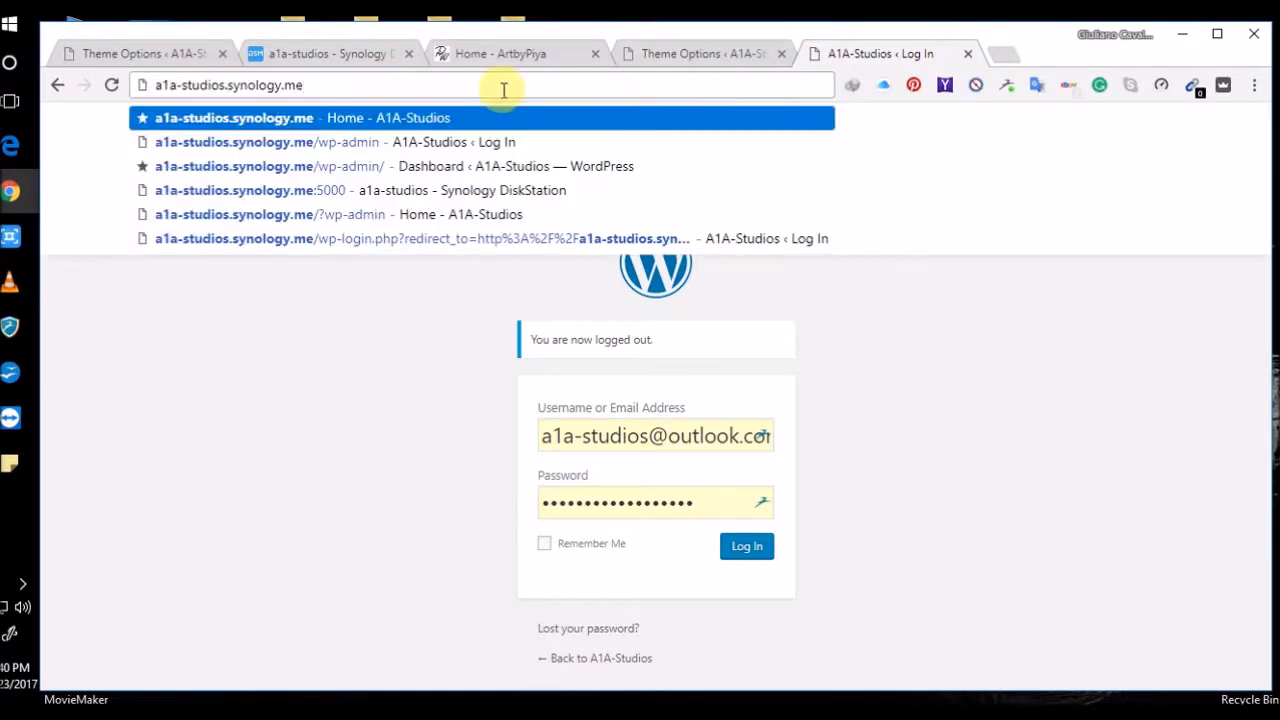
pyautogui.press('Return')
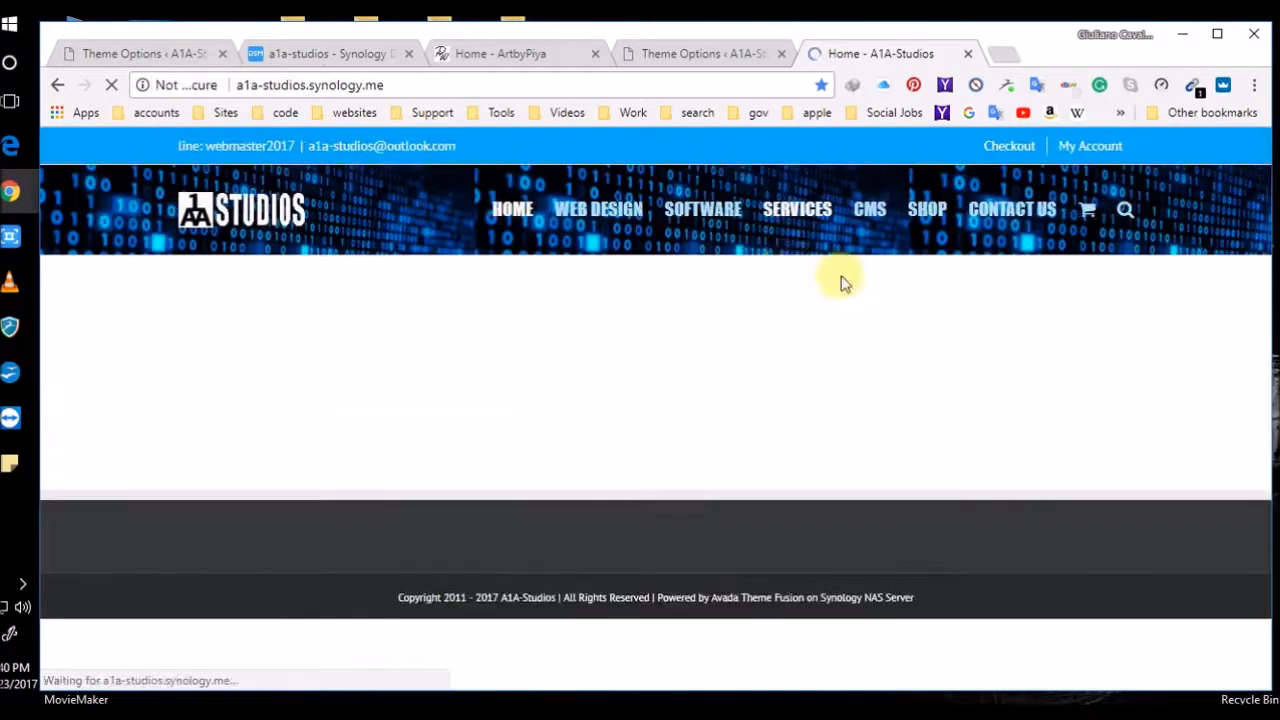
# Start filling the registration e-mail on the login page, then log the admin out again
pyautogui.click(1090, 146)
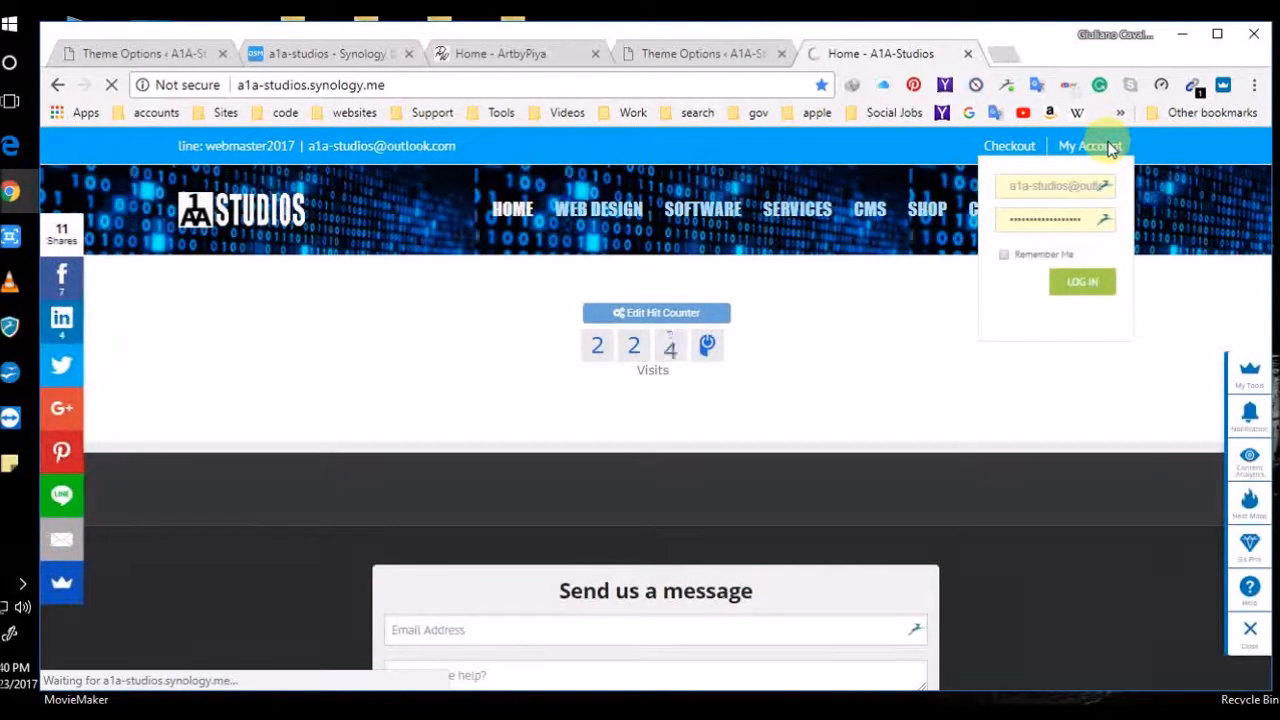
pyautogui.click(789, 489)
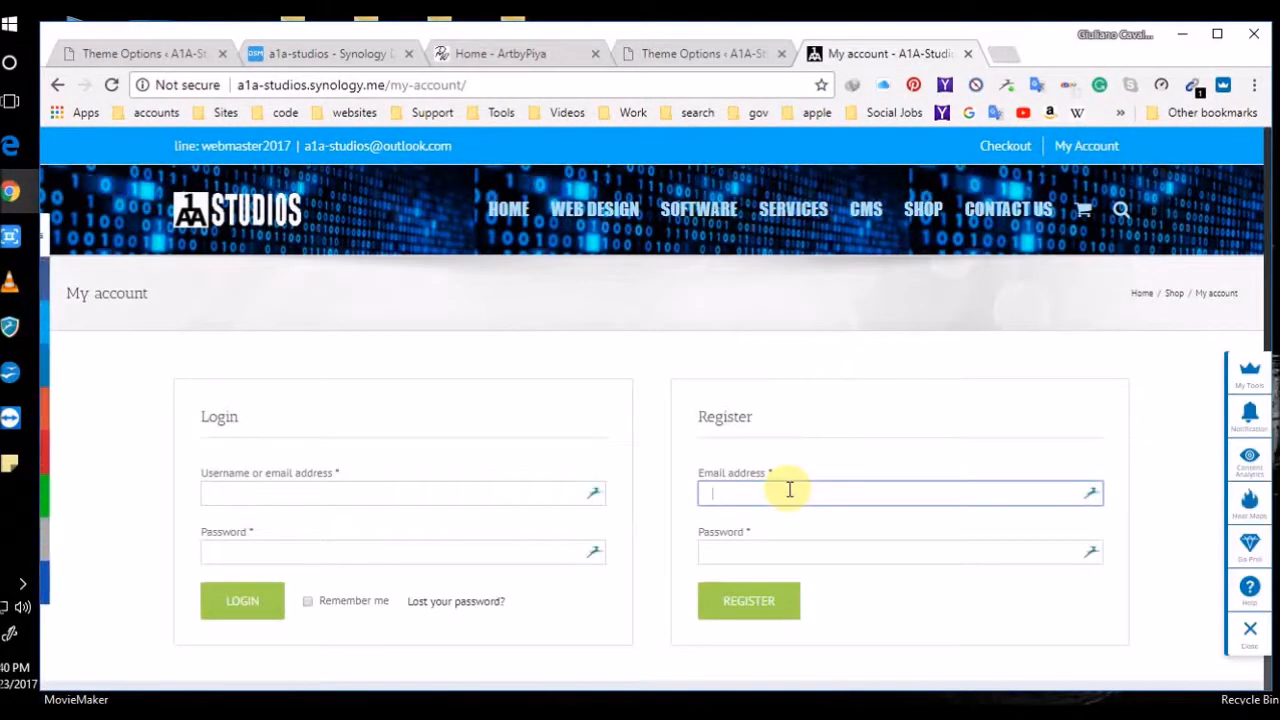
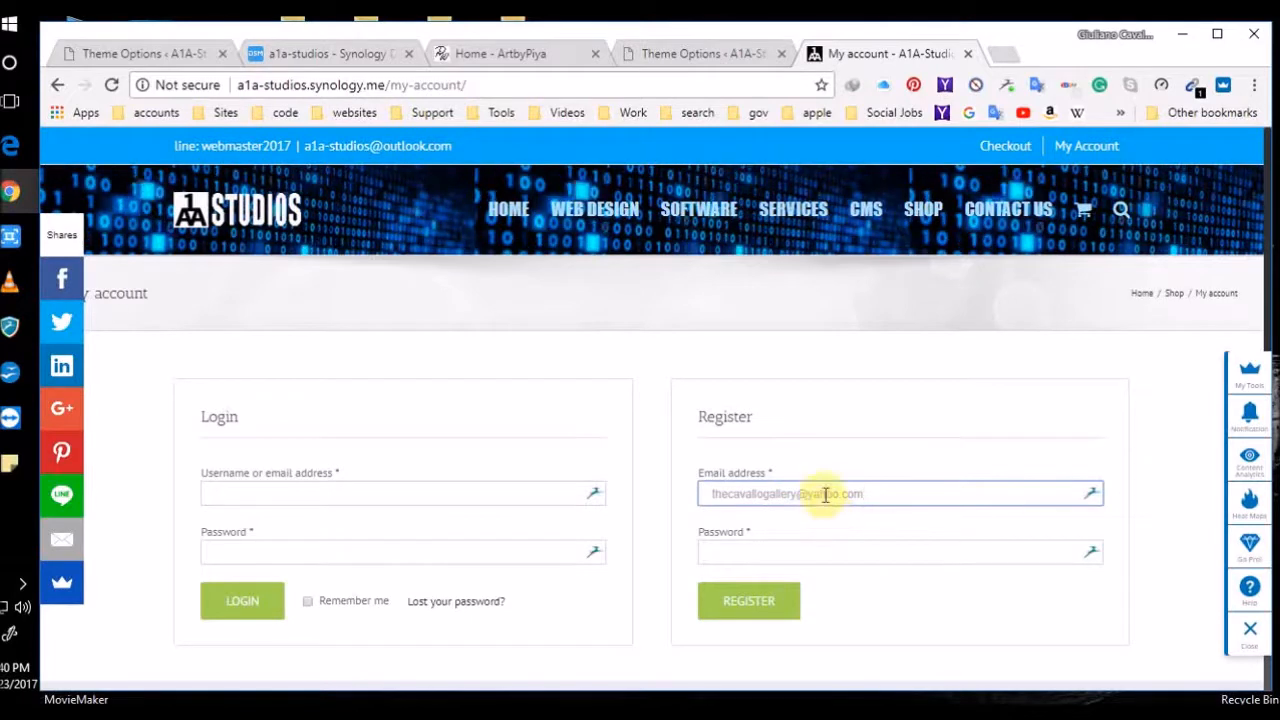
pyautogui.click(824, 554)
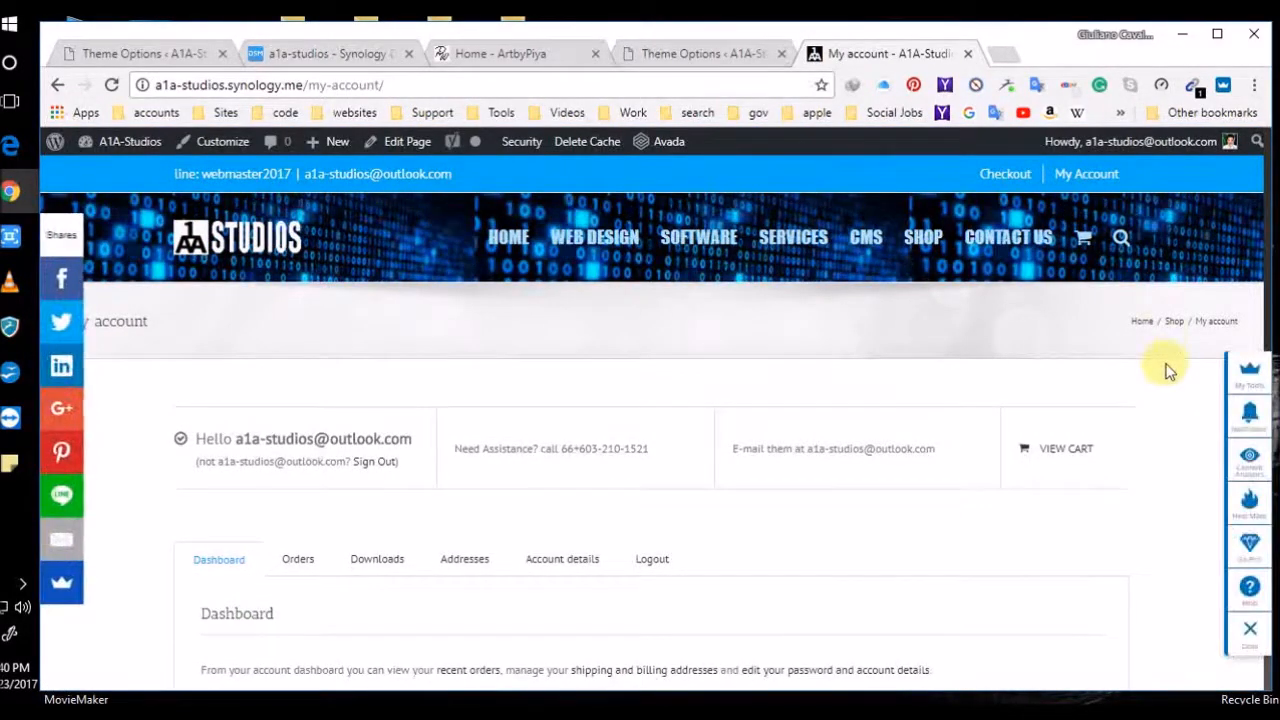
pyautogui.moveTo(1128, 143)
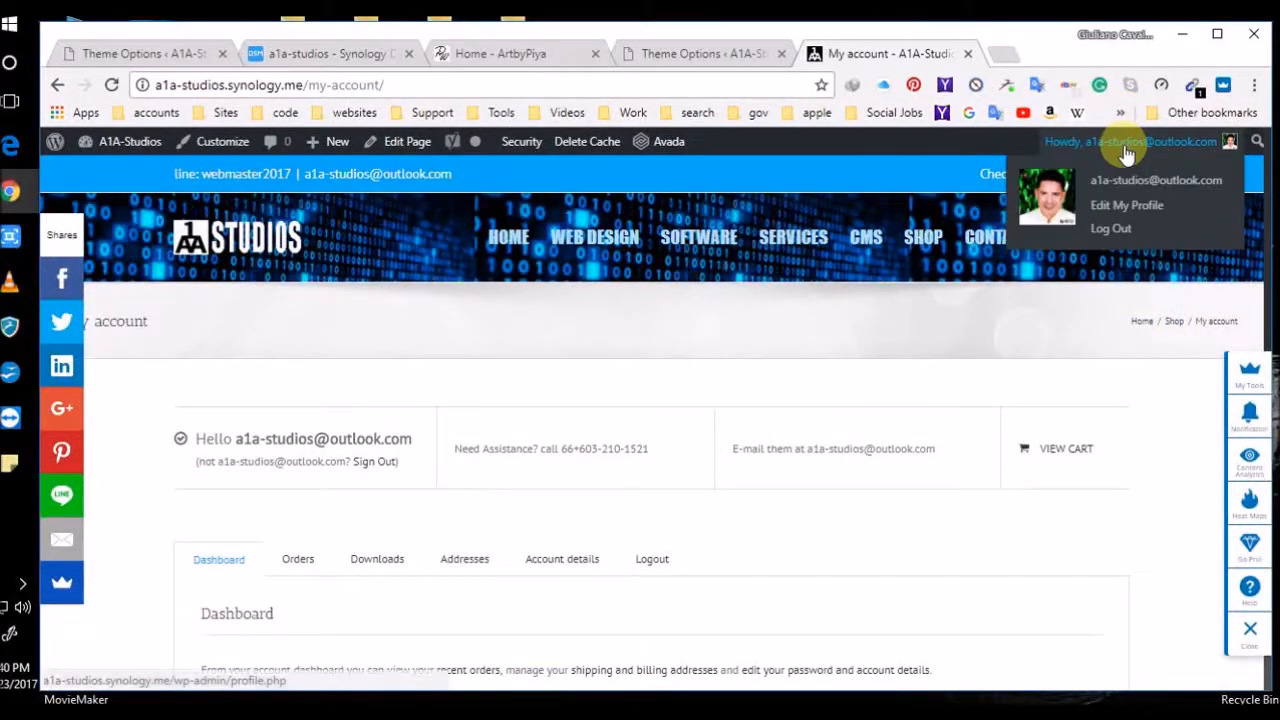
pyautogui.click(1135, 230)
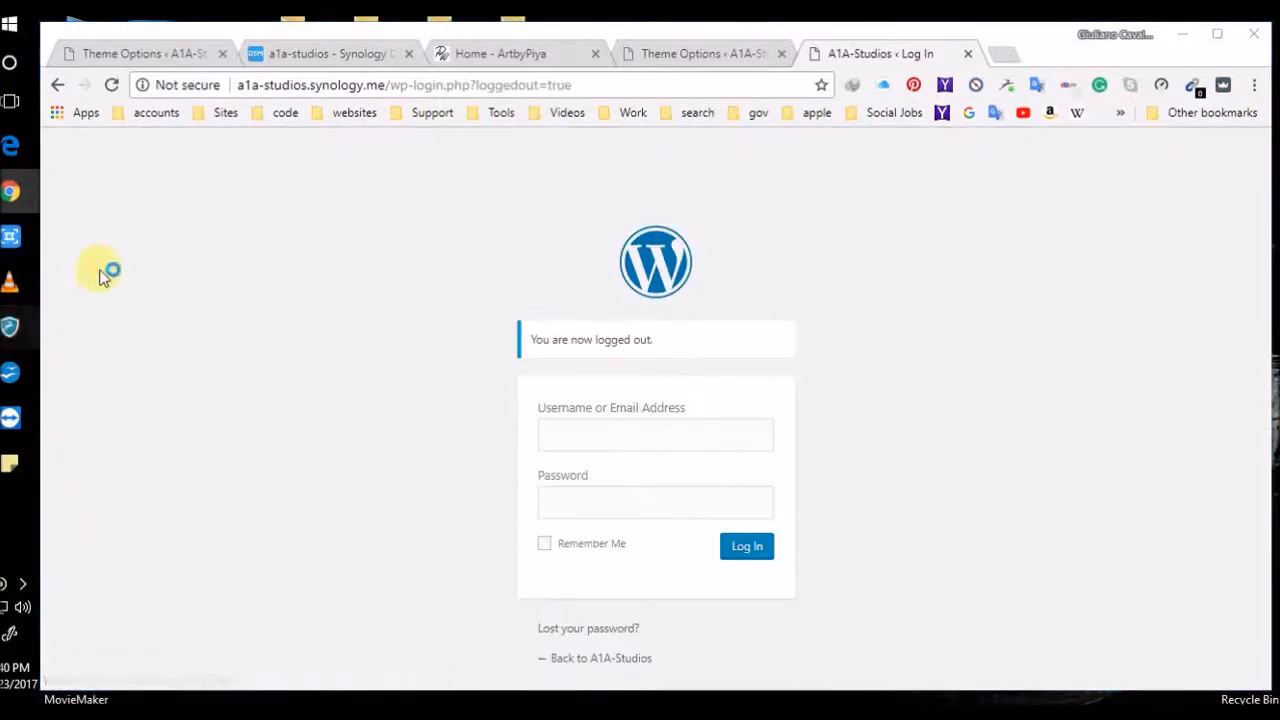
# Quit Dashlane from its File menu
pyautogui.click(10, 326)
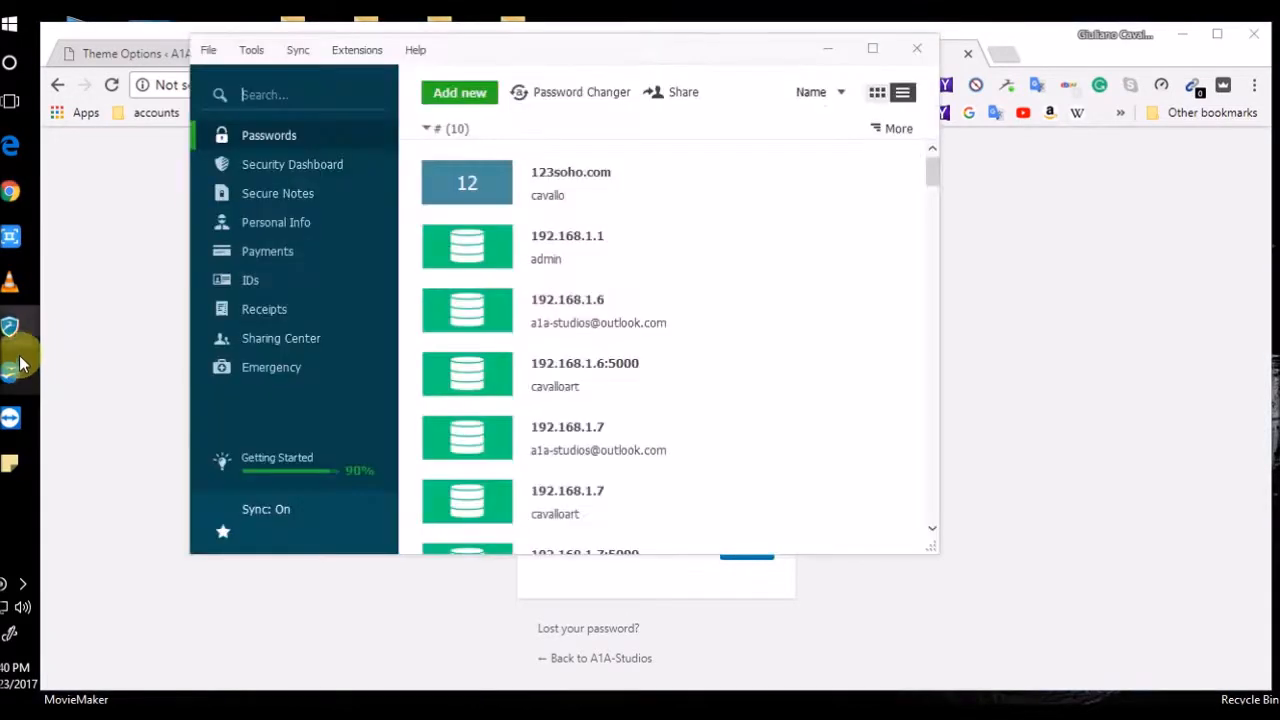
pyautogui.click(208, 50)
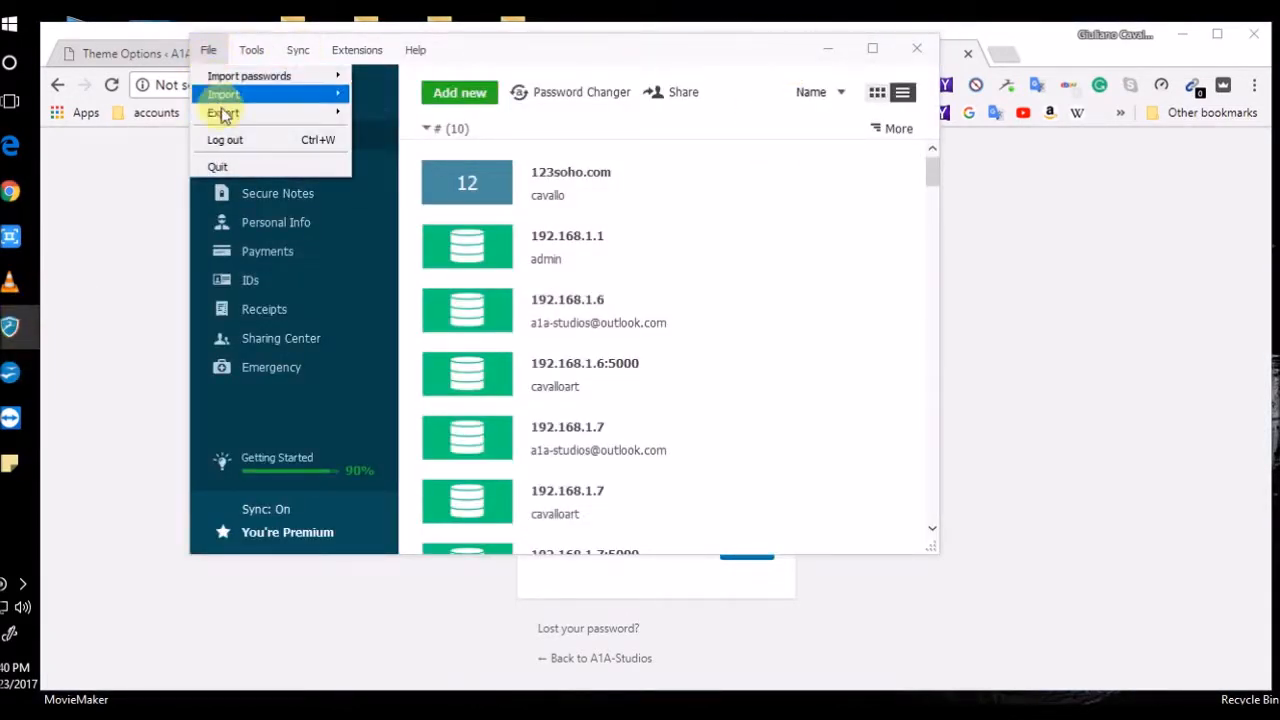
pyautogui.click(230, 166)
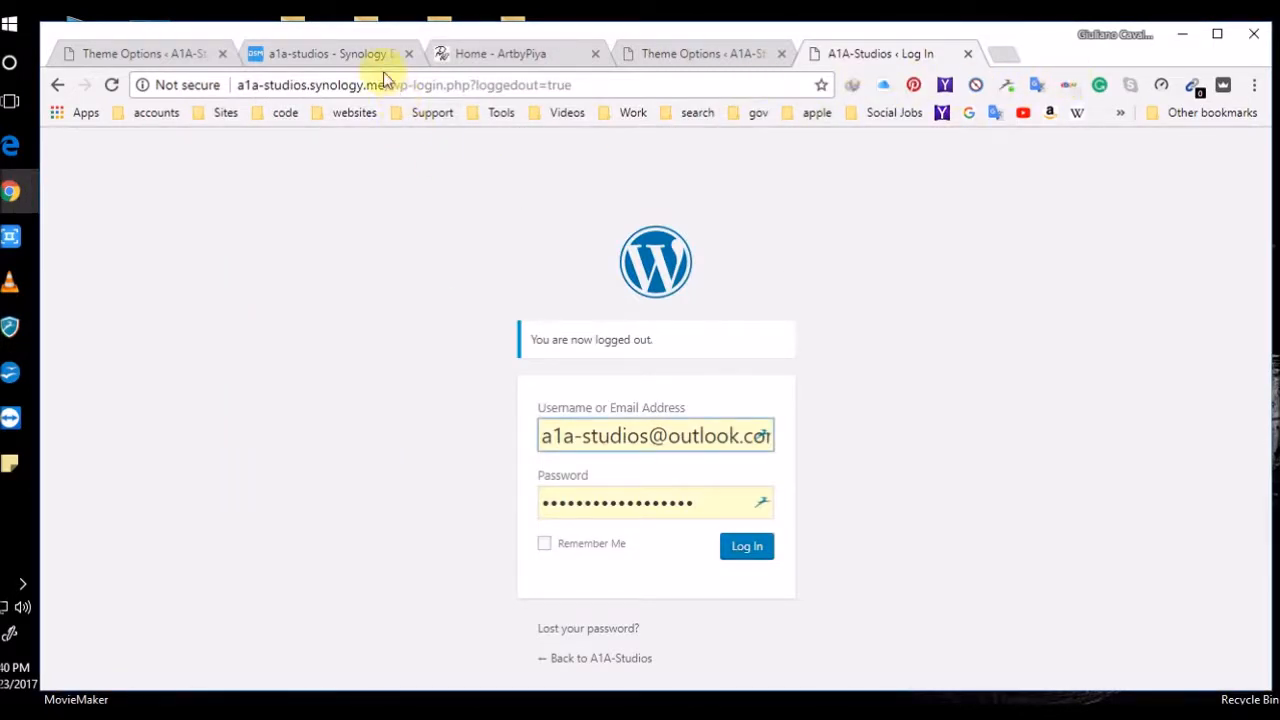
# Remove 'wp-login.php?loggedout=true' from the address and load the site
pyautogui.moveTo(391, 84); pyautogui.dragTo(742, 112)
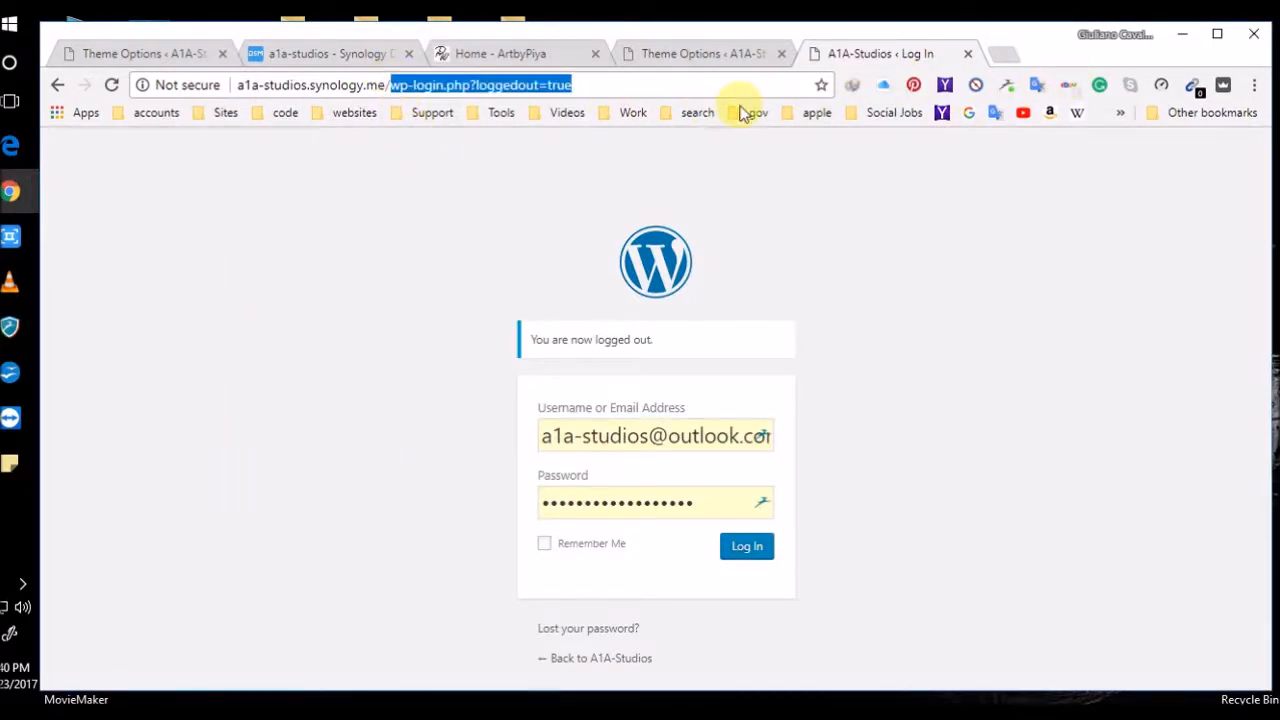
pyautogui.press('BackSpace')
pyautogui.click(740, 113)
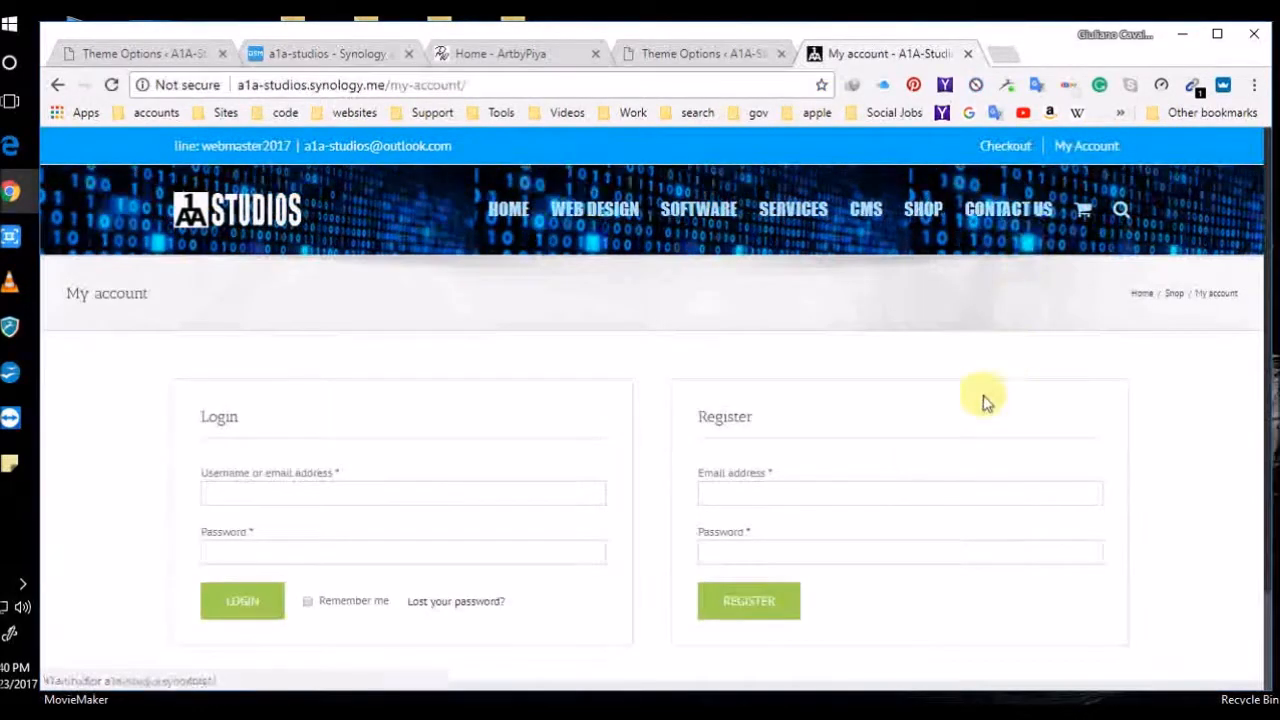
# Enter the new customer's e-mail and a short password, then try registering
pyautogui.click(774, 494)
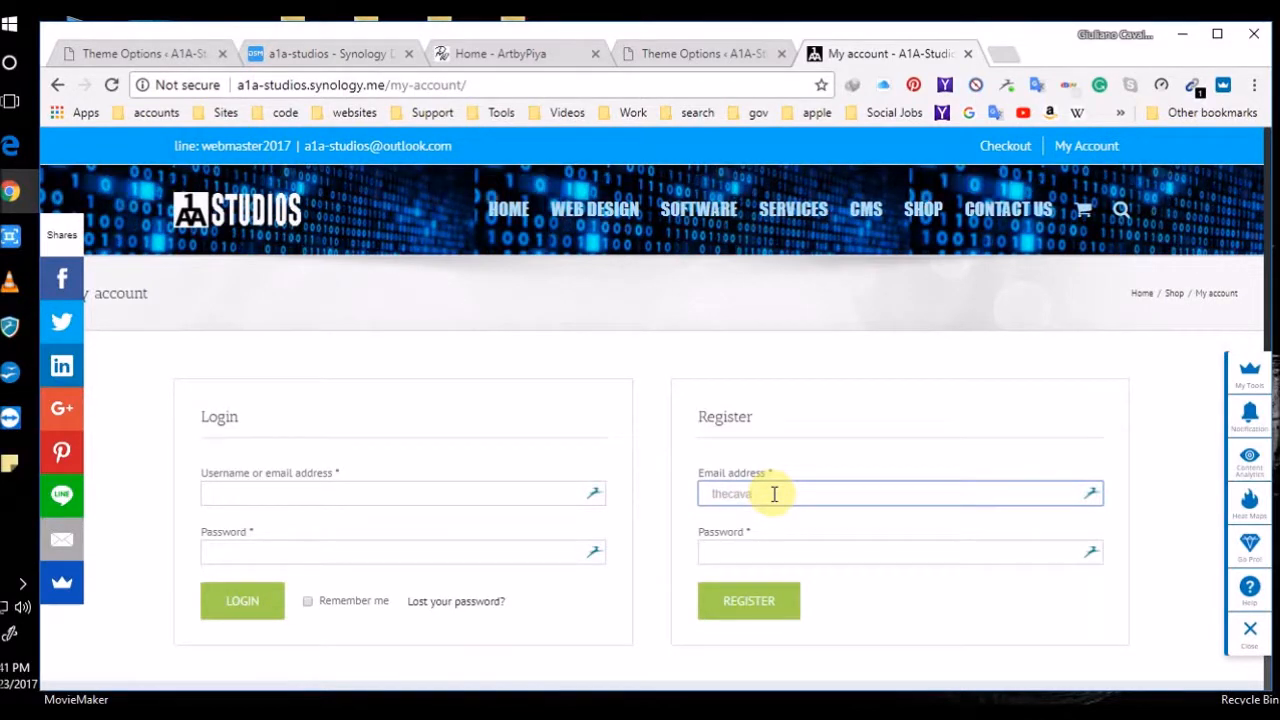
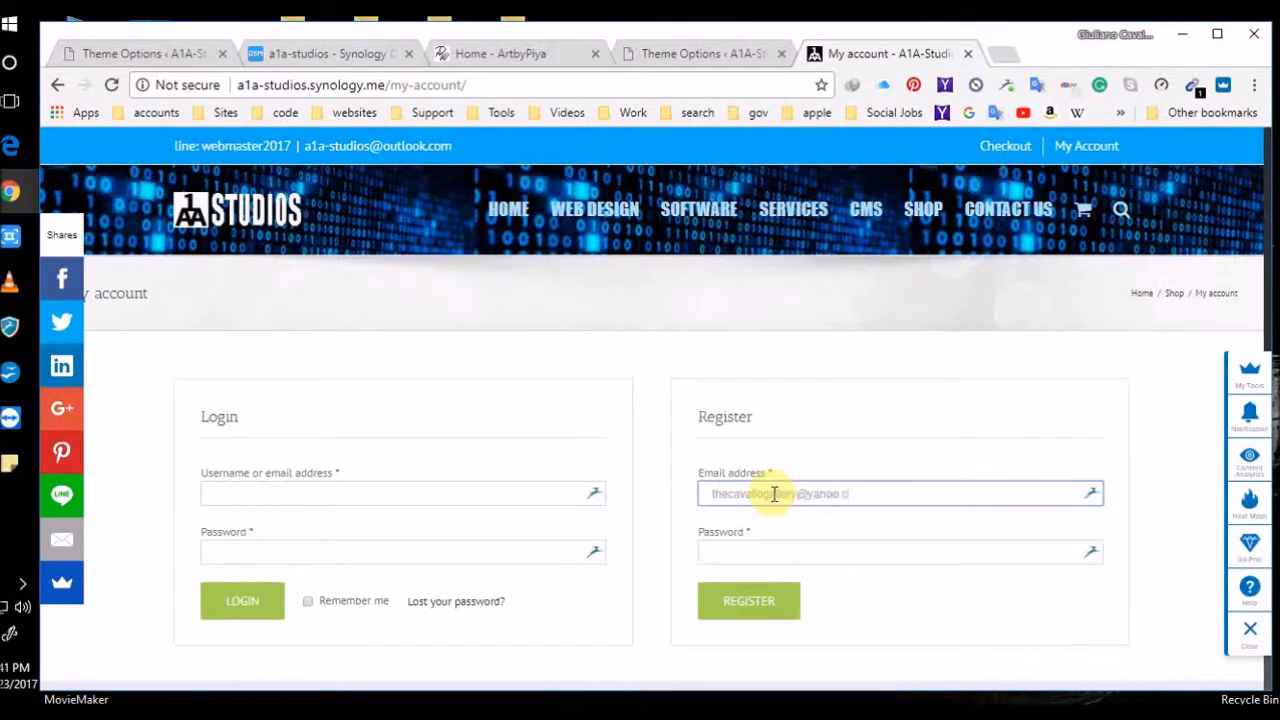
pyautogui.press('Tab')
pyautogui.write('••')
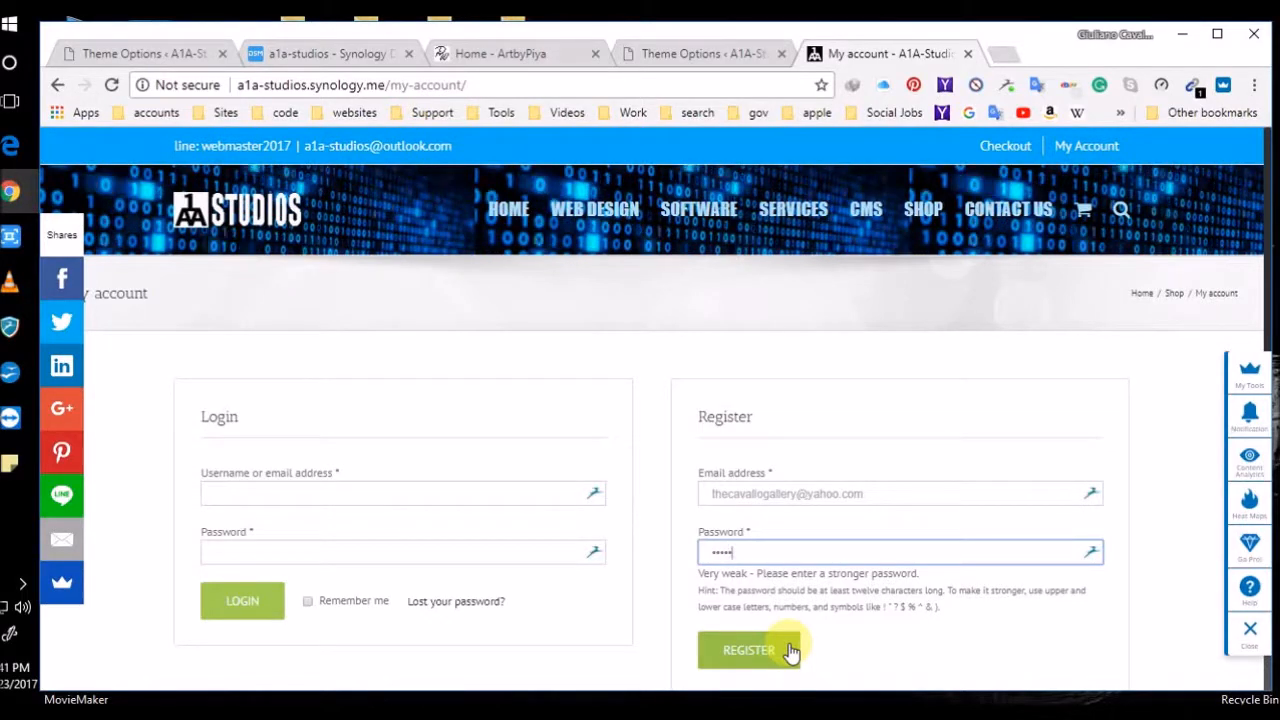
pyautogui.click(750, 660)
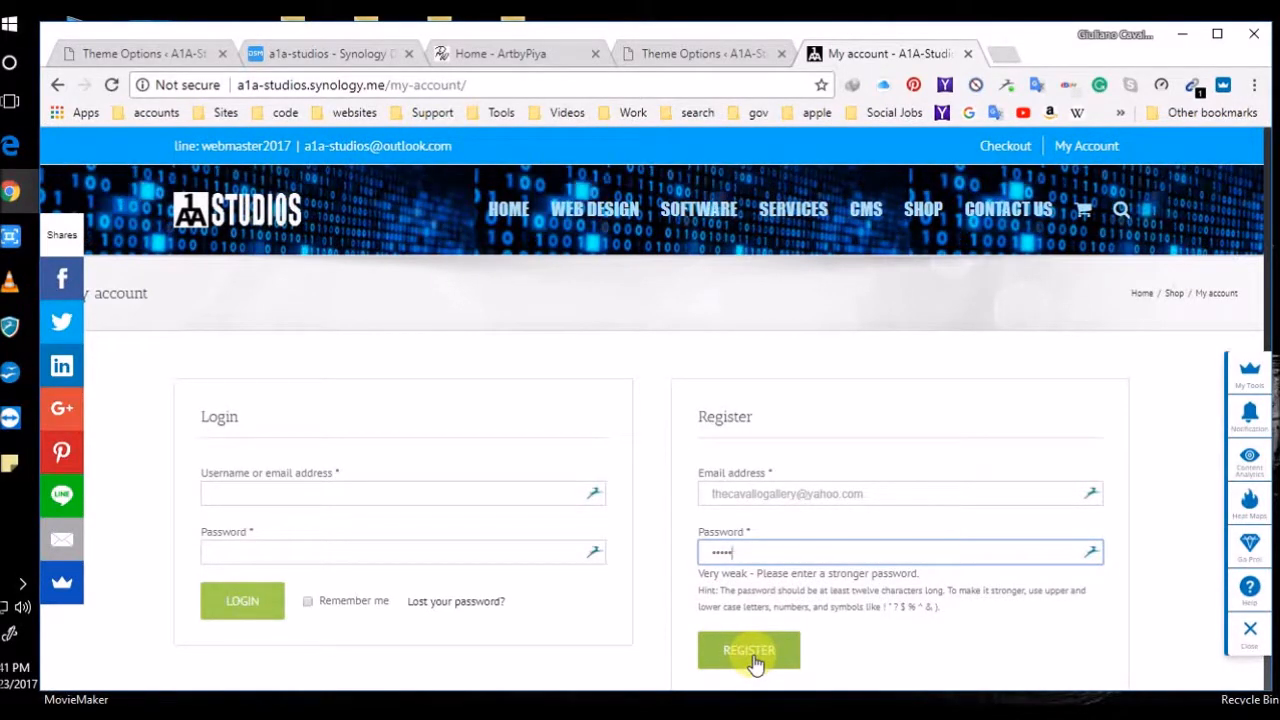
# Replace the weak password with a stronger 15-character one and register
pyautogui.click(795, 556)
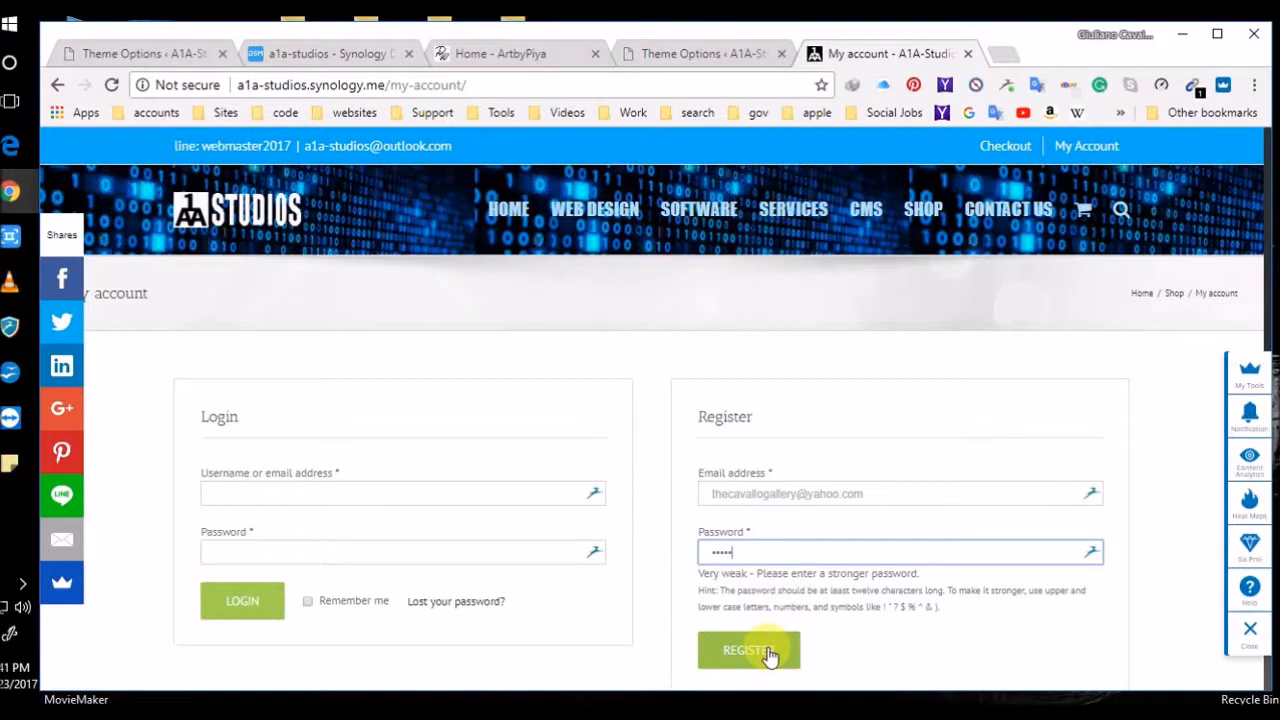
pyautogui.scroll(-1, 843, 649)
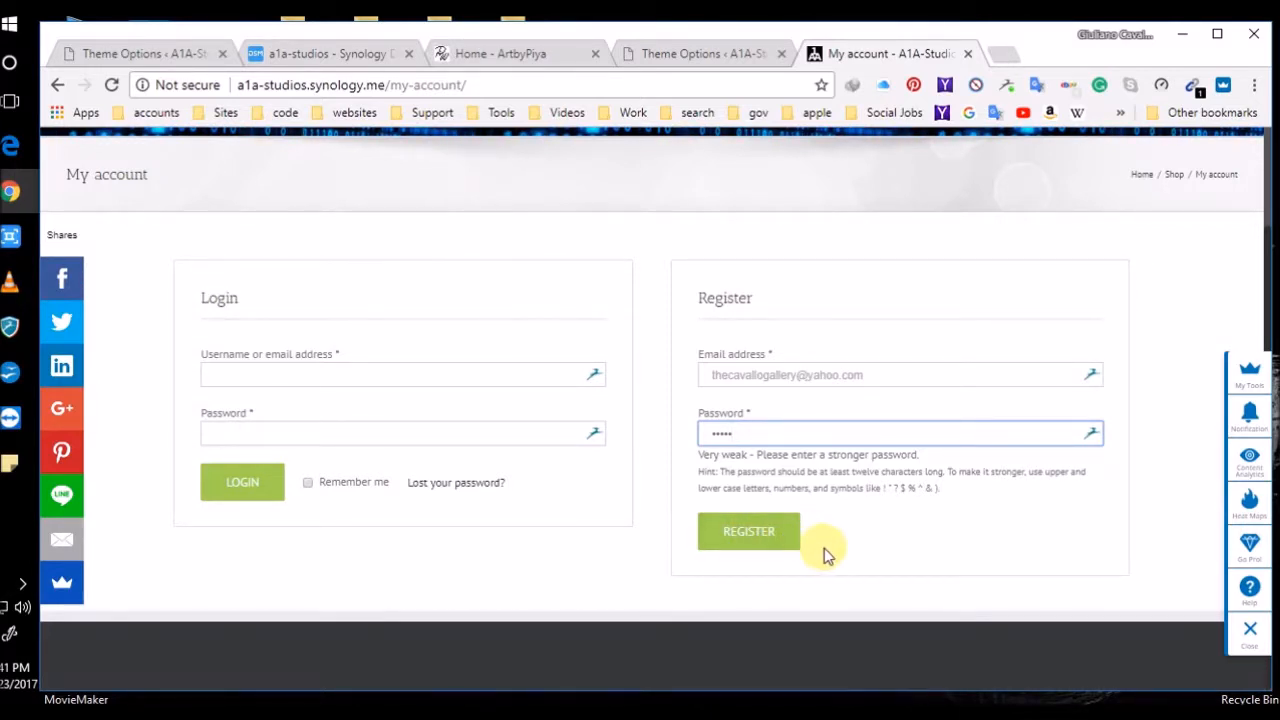
pyautogui.click(778, 429)
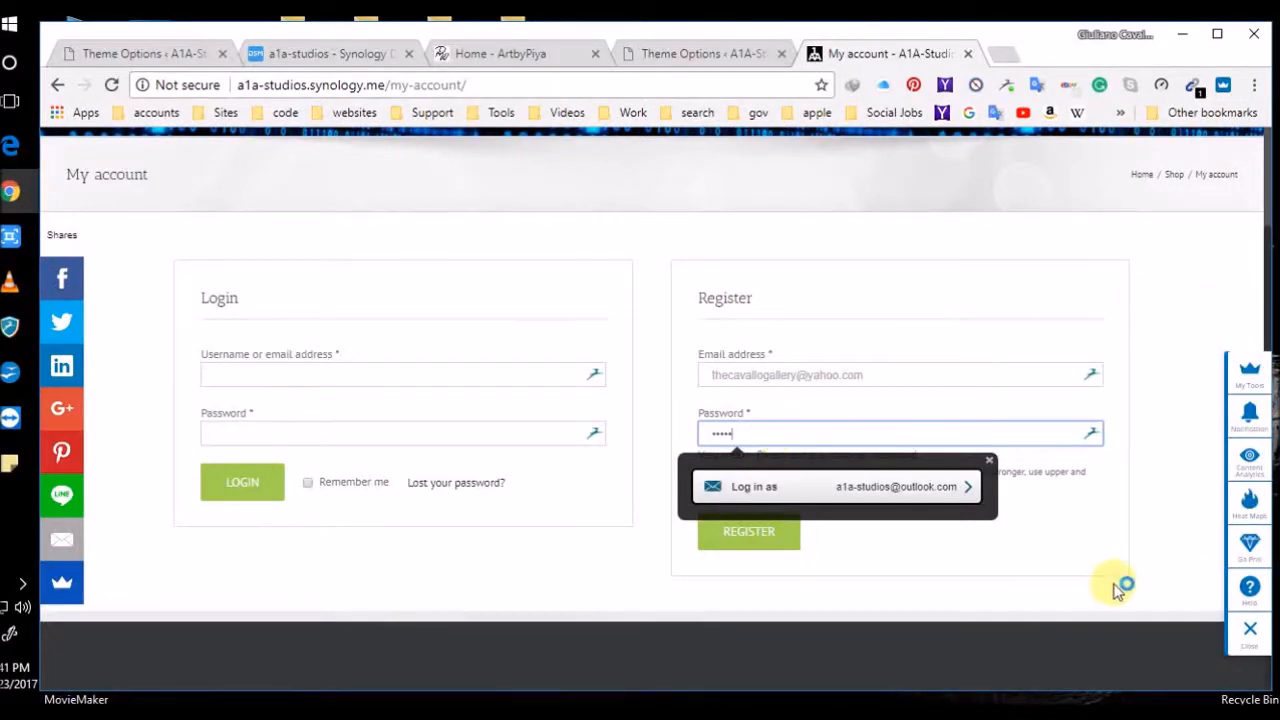
pyautogui.click(1075, 531)
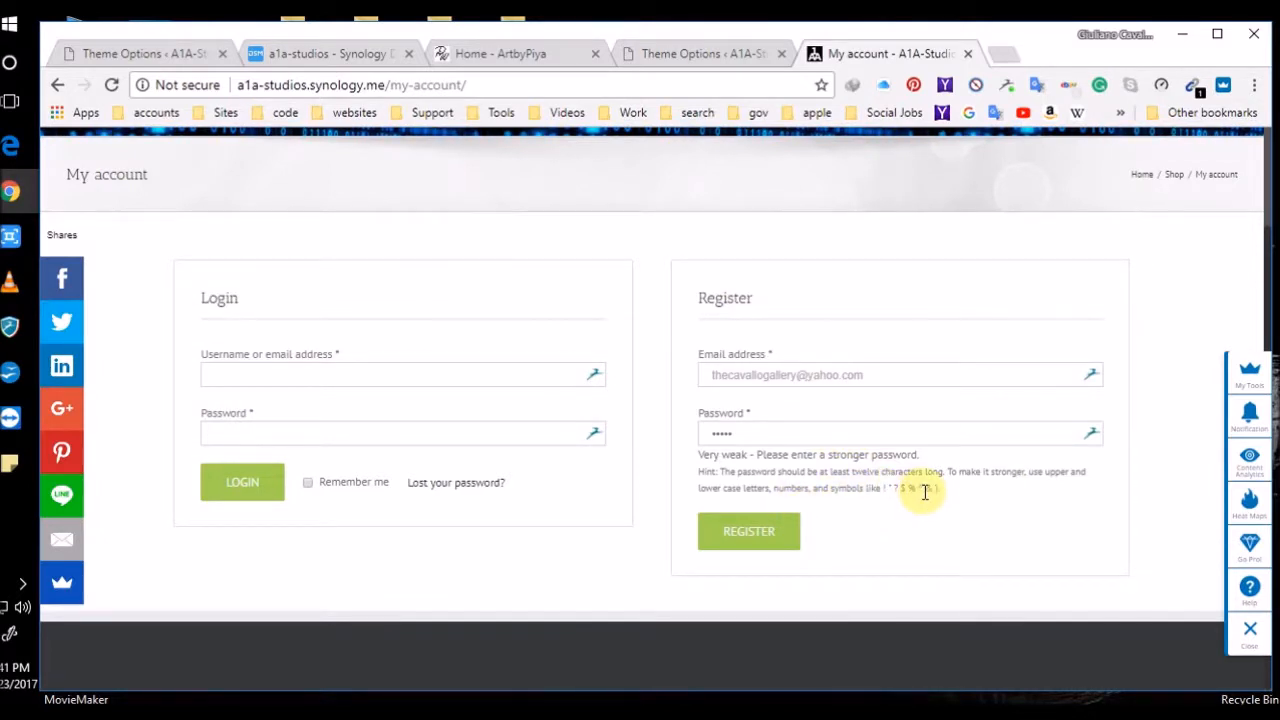
pyautogui.doubleClick(698, 433)
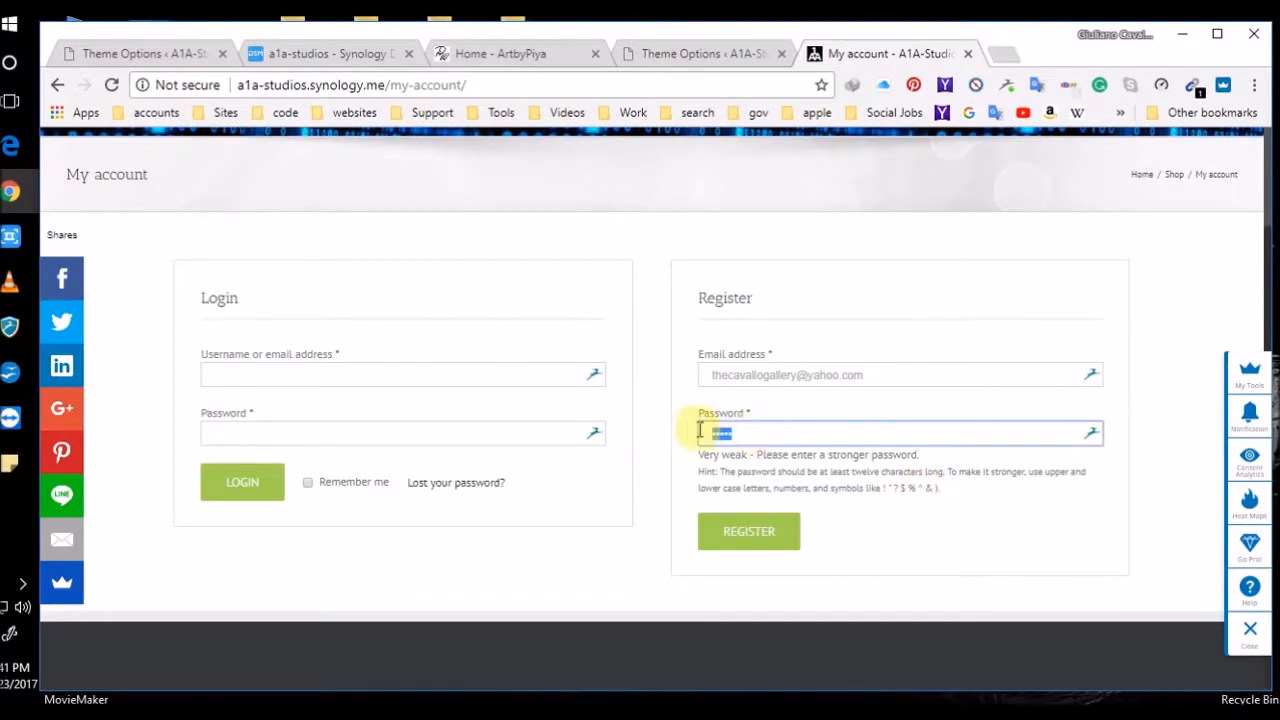
pyautogui.write('••')
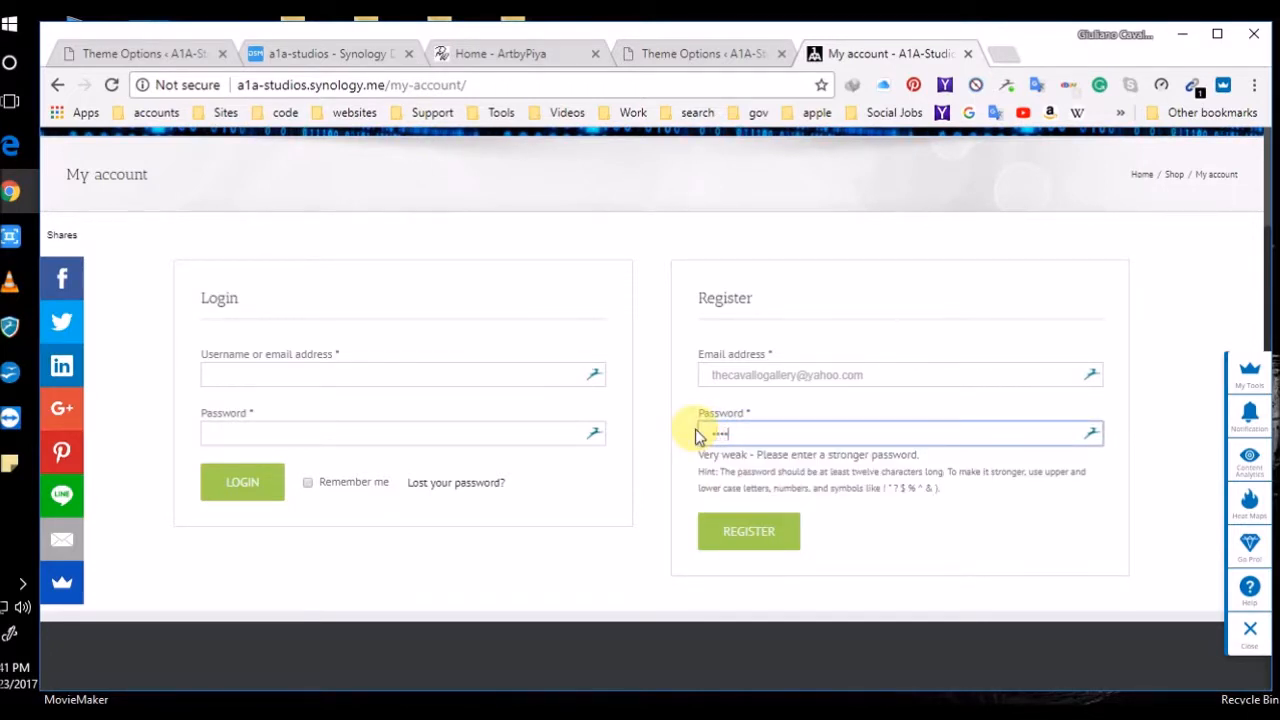
pyautogui.write('•••••••••••••')
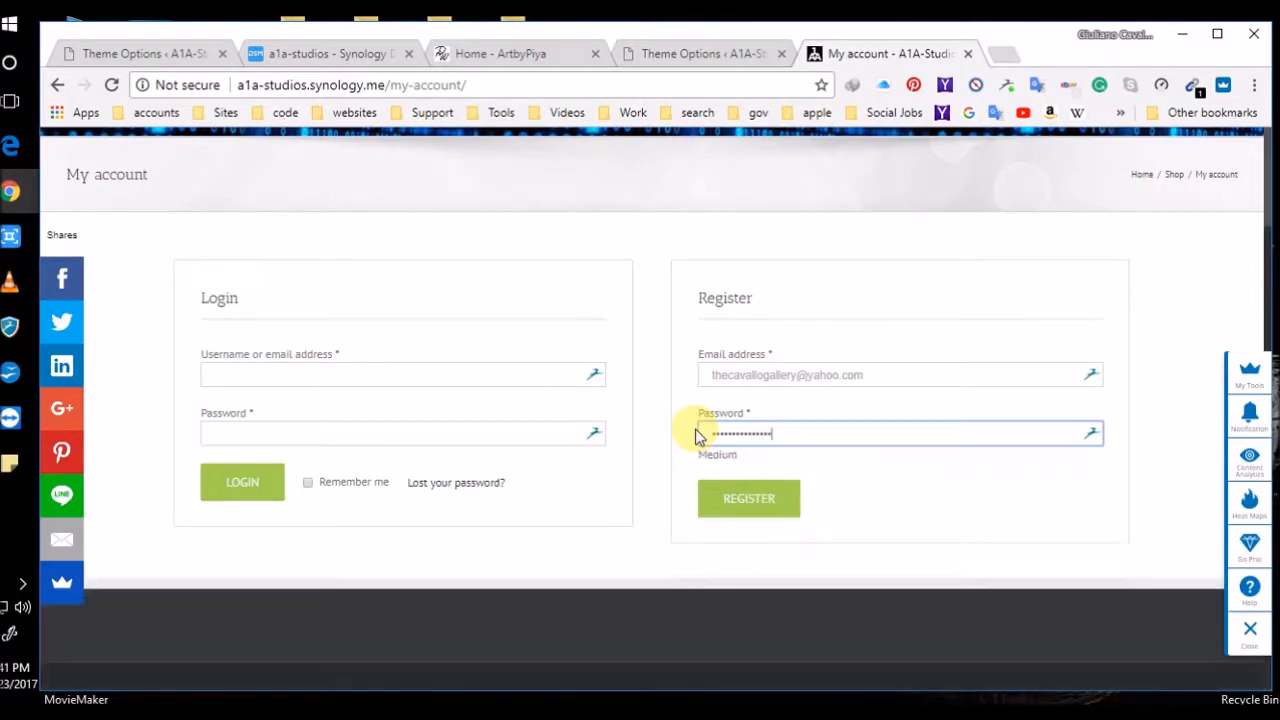
pyautogui.click(780, 496)
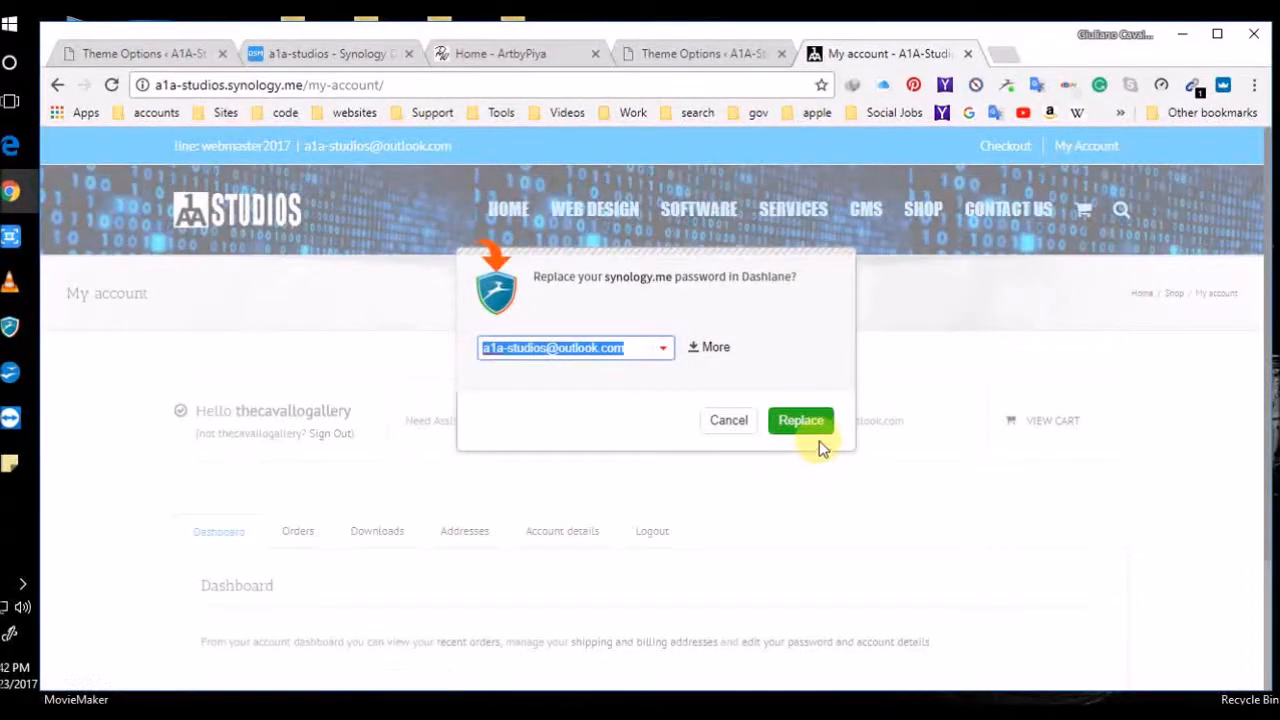
# Decline Dashlane's prompt, view the empty Shop, Checkout and cart, then log out
pyautogui.click(729, 424)
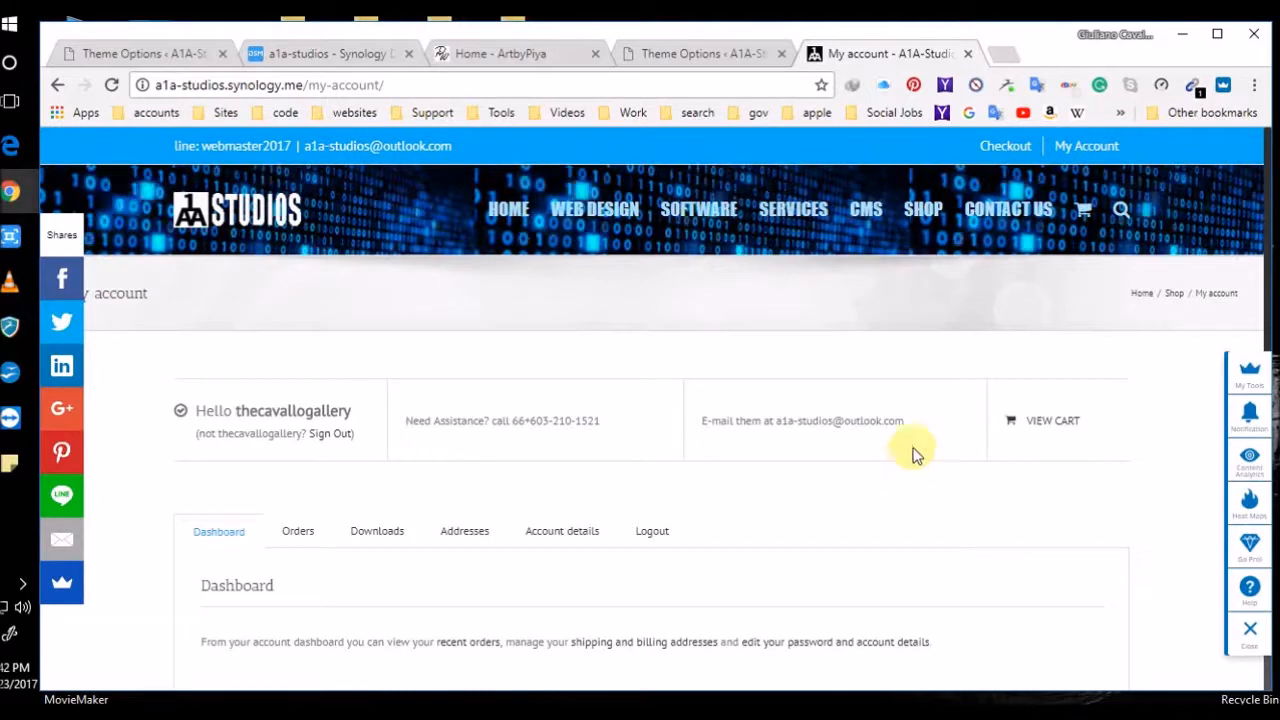
pyautogui.click(923, 213)
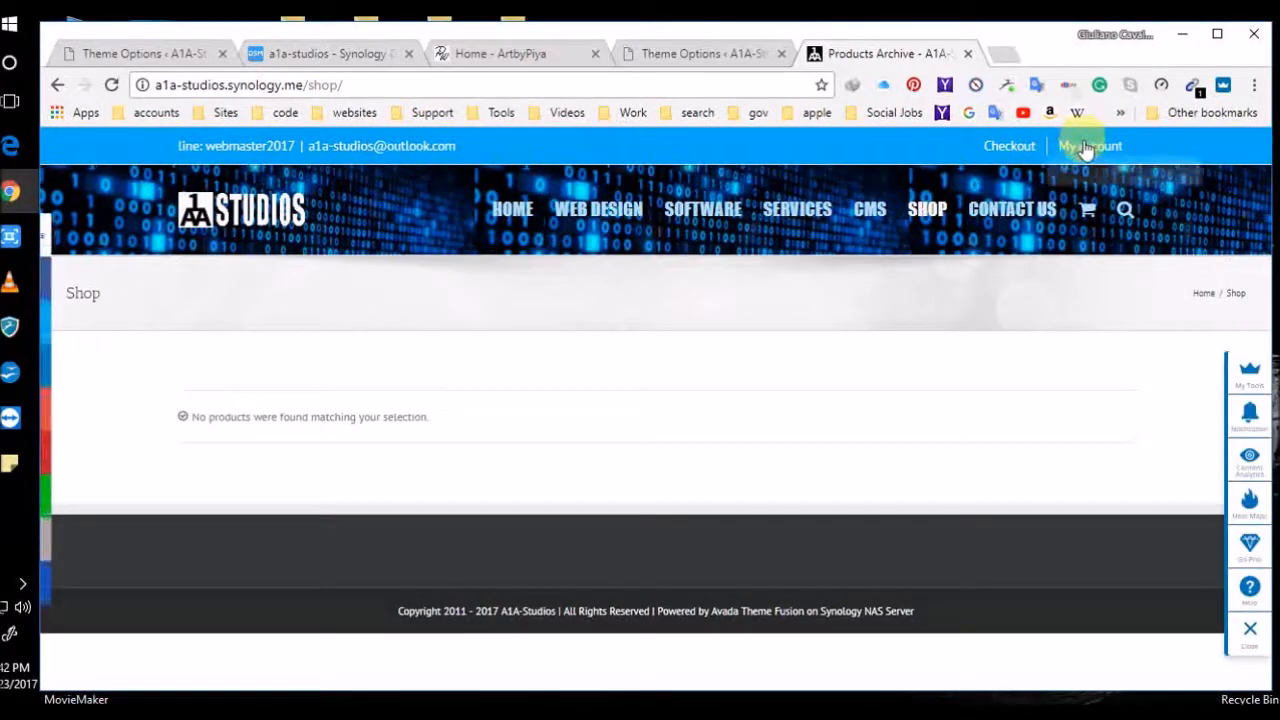
pyautogui.moveTo(1086, 148)
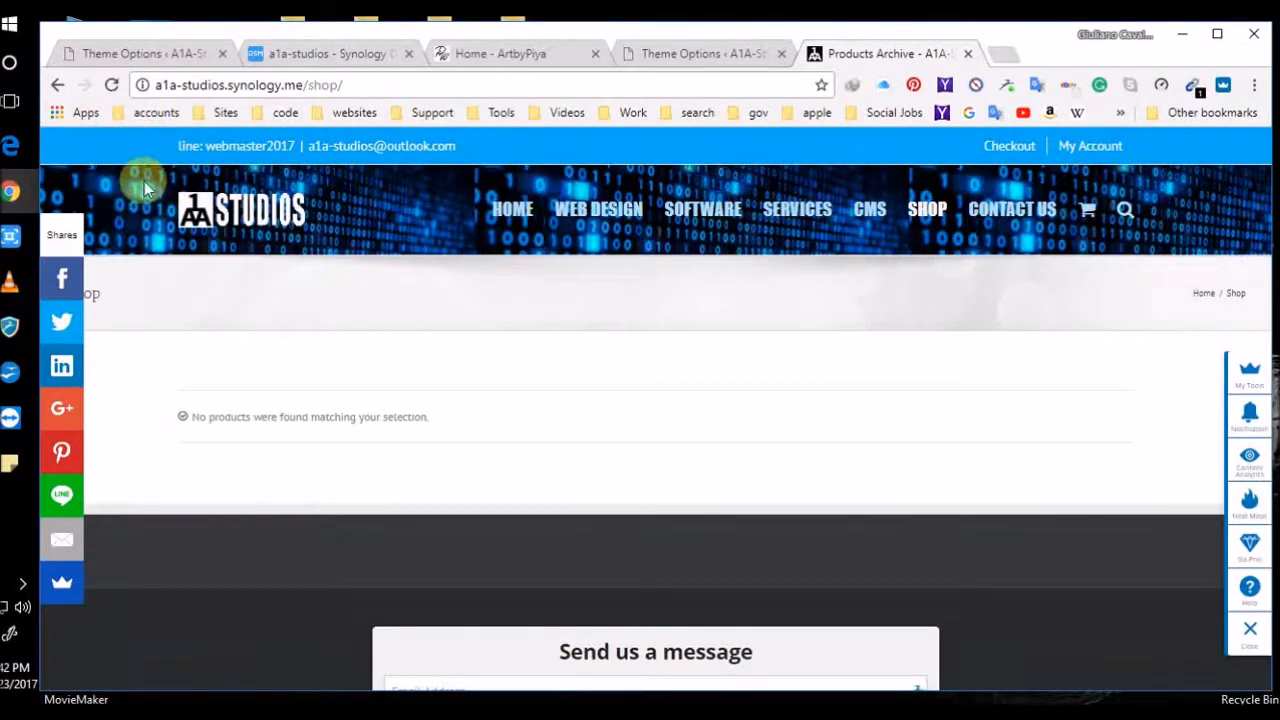
pyautogui.click(1010, 148)
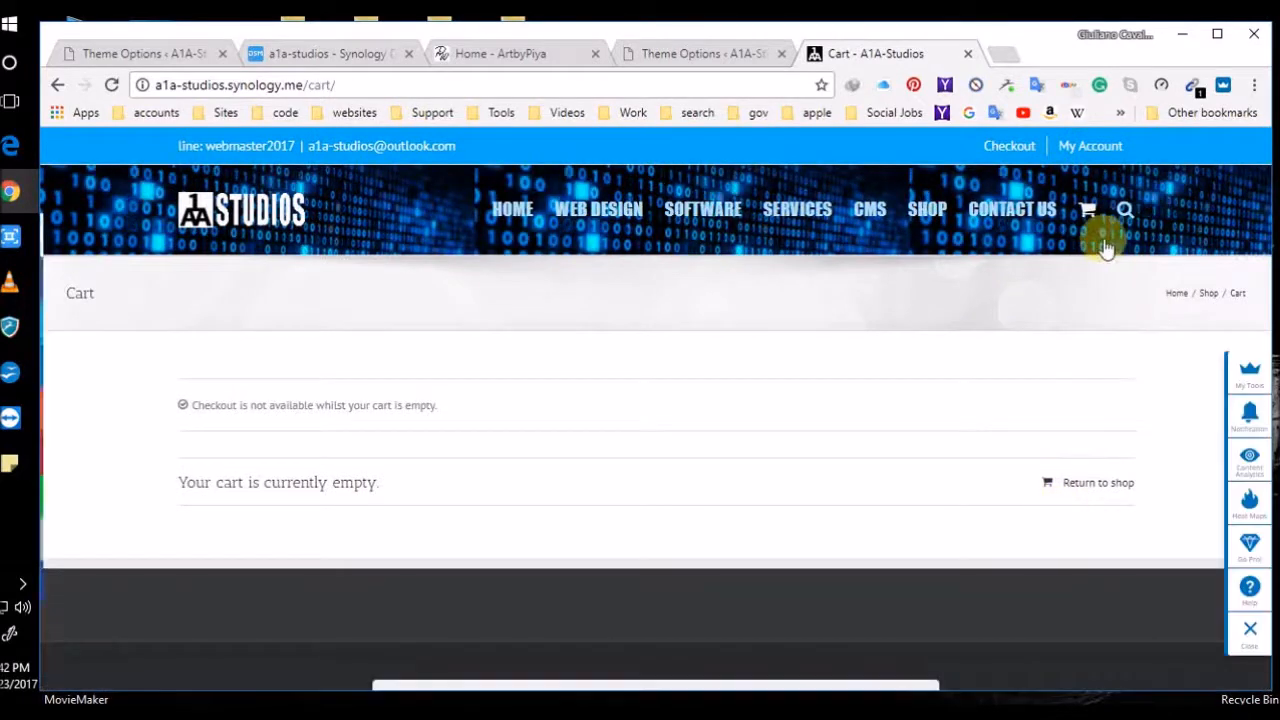
pyautogui.click(1088, 214)
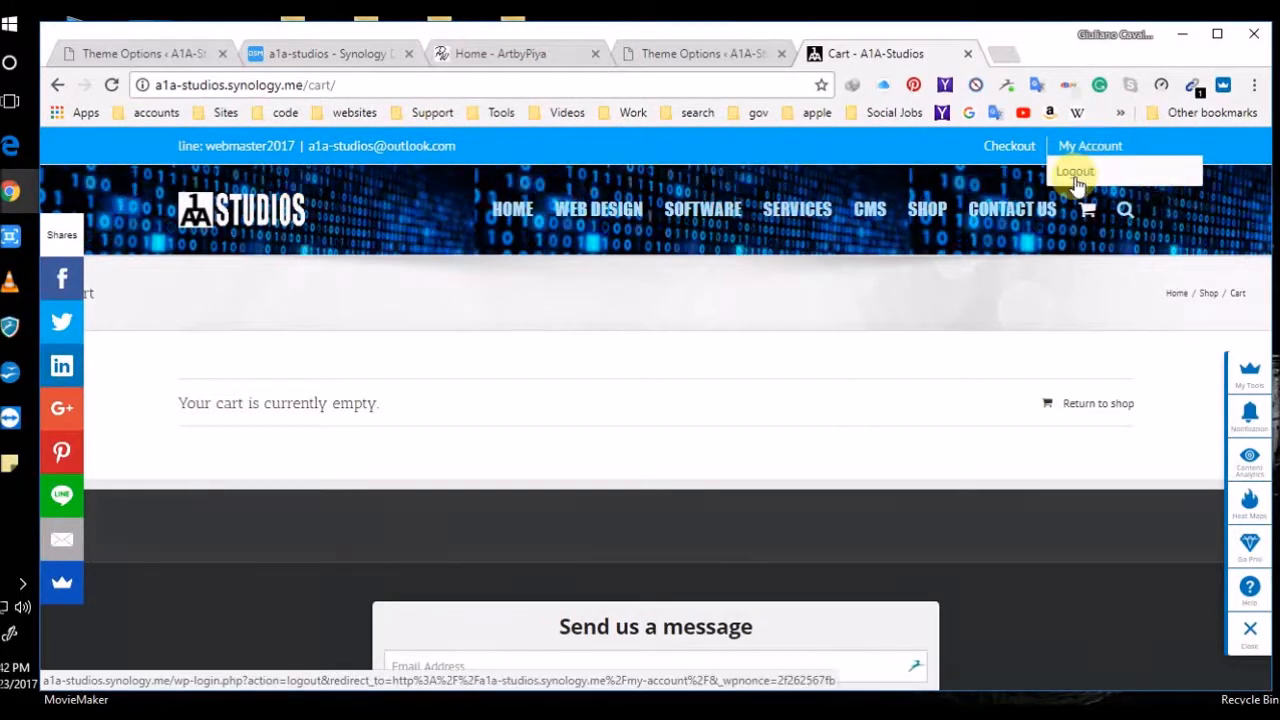
pyautogui.click(1074, 171)
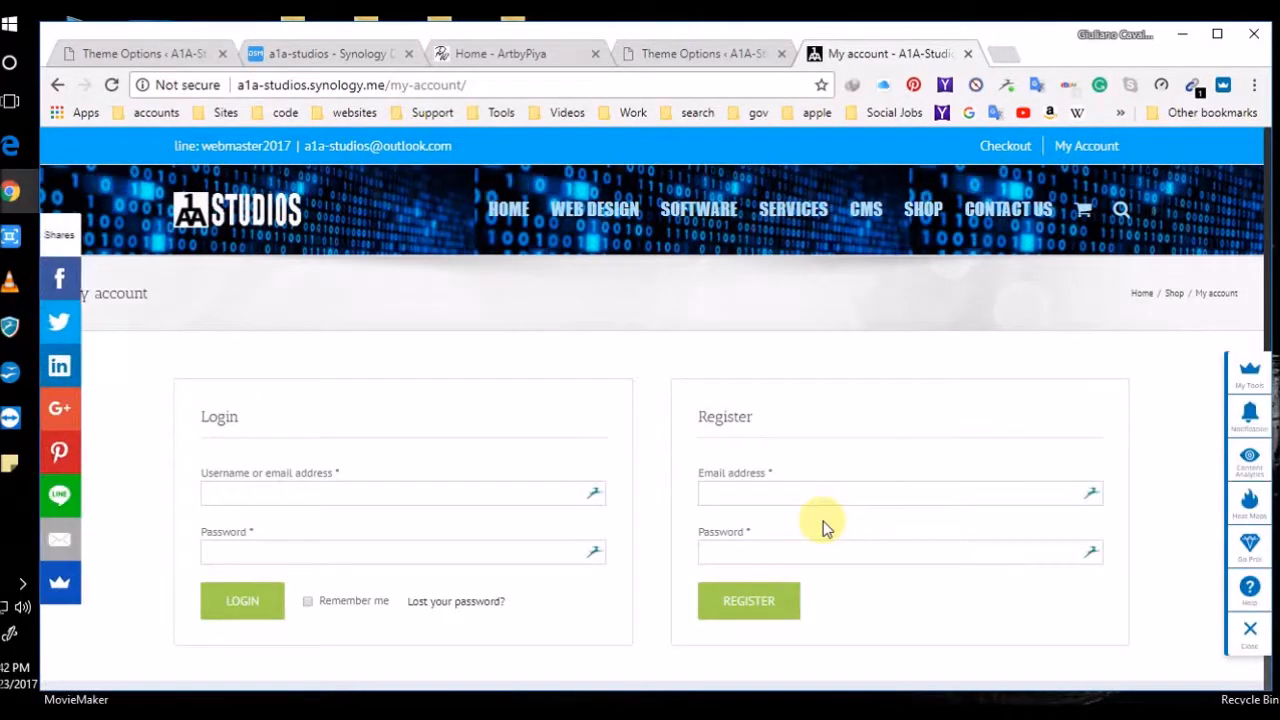
# Enter the customer's e-mail and password on My Account, declining Dashlane's offer to replace the saved password
pyautogui.click(320, 494)
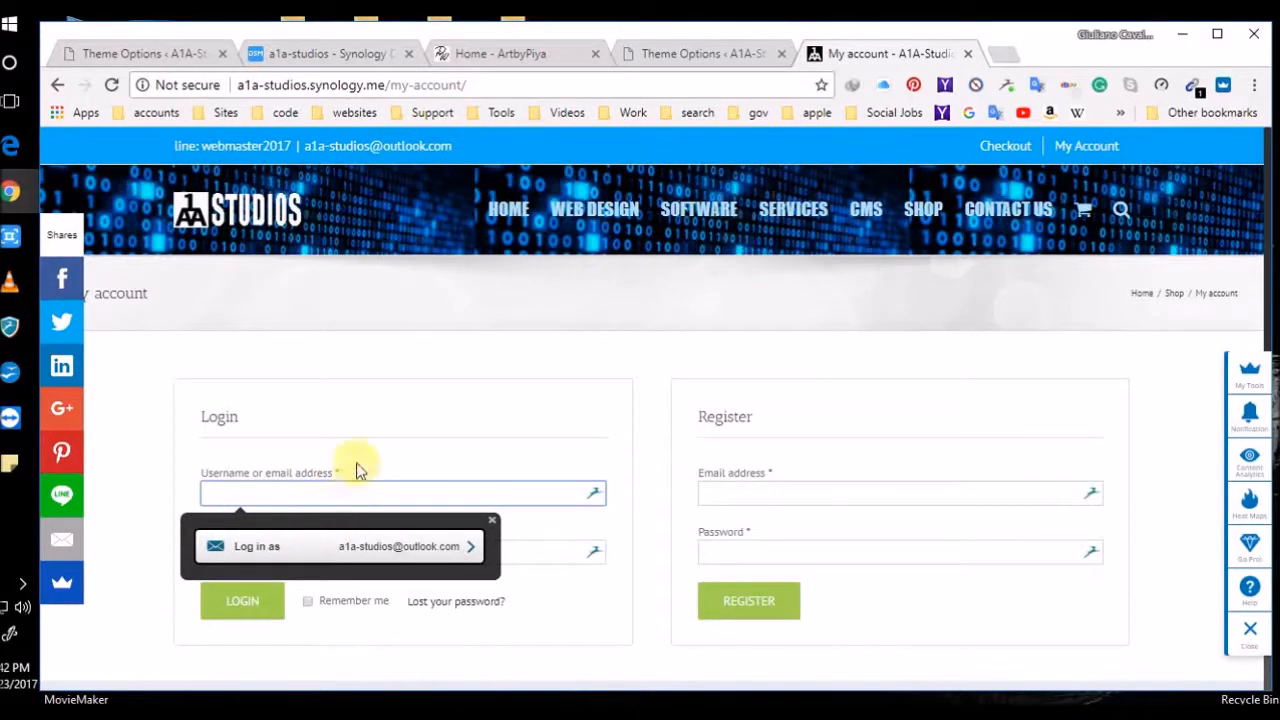
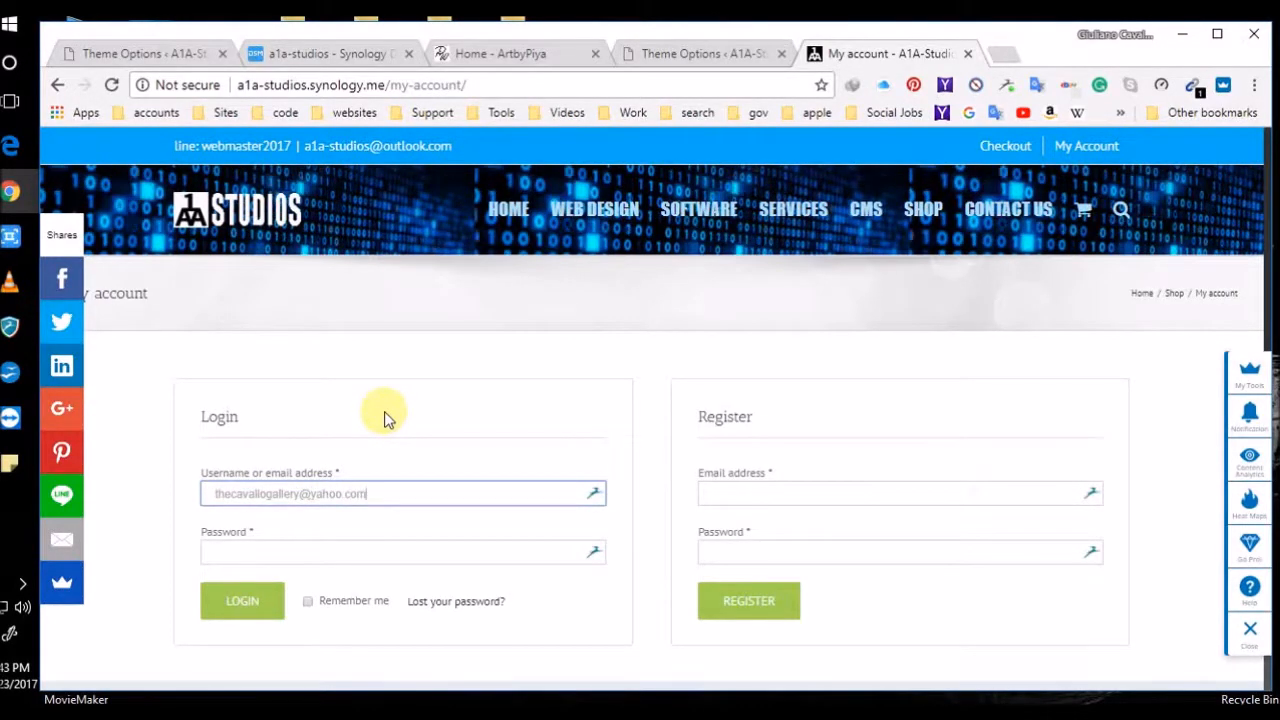
pyautogui.press('Tab')
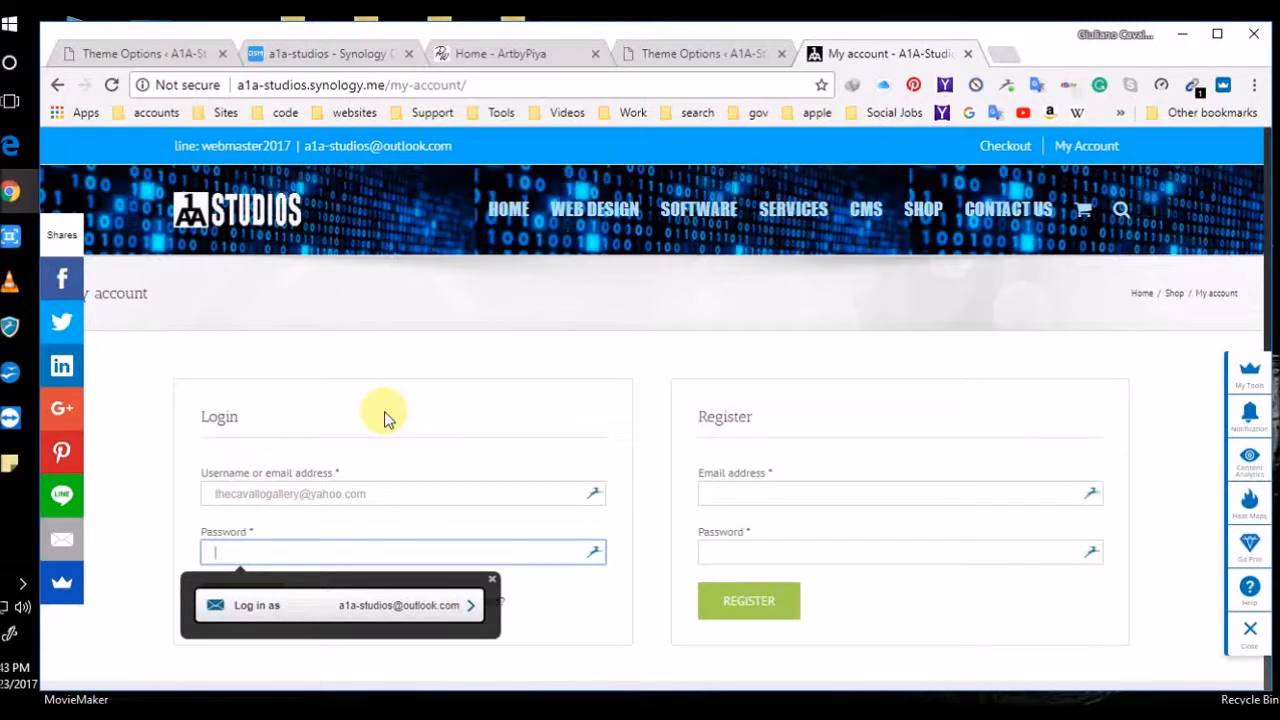
pyautogui.write('•••••')
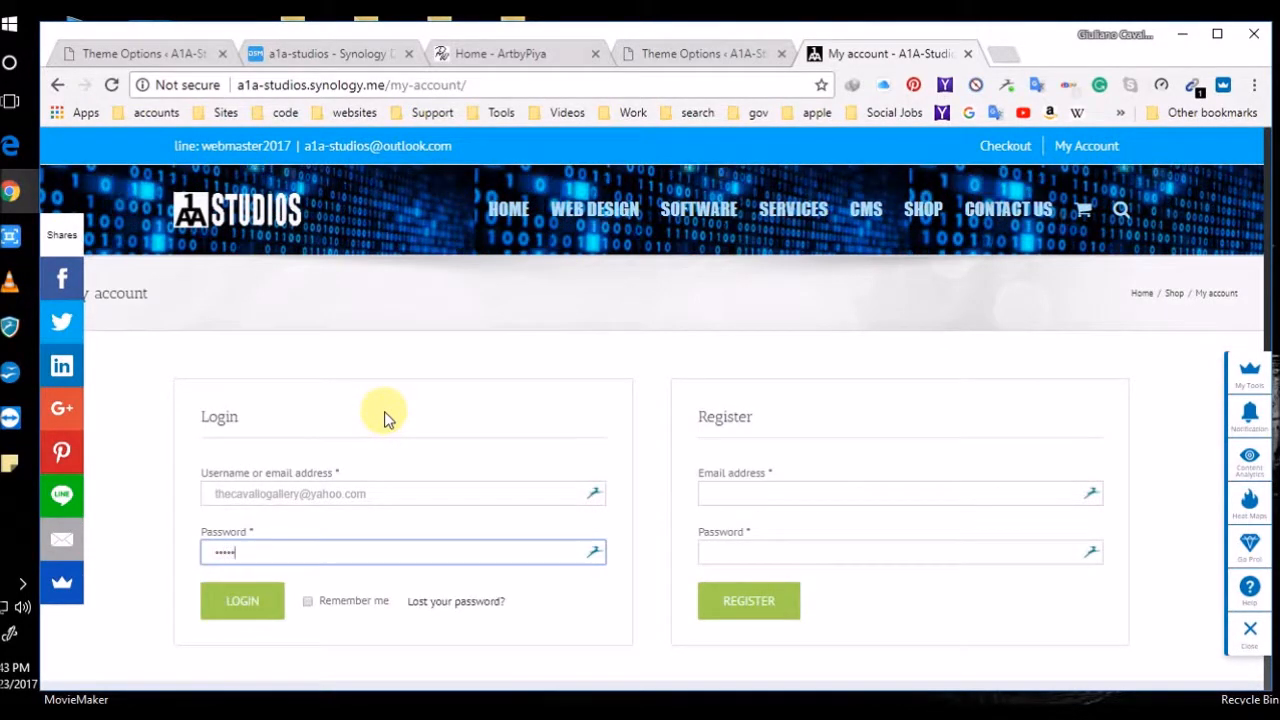
pyautogui.write('•••••')
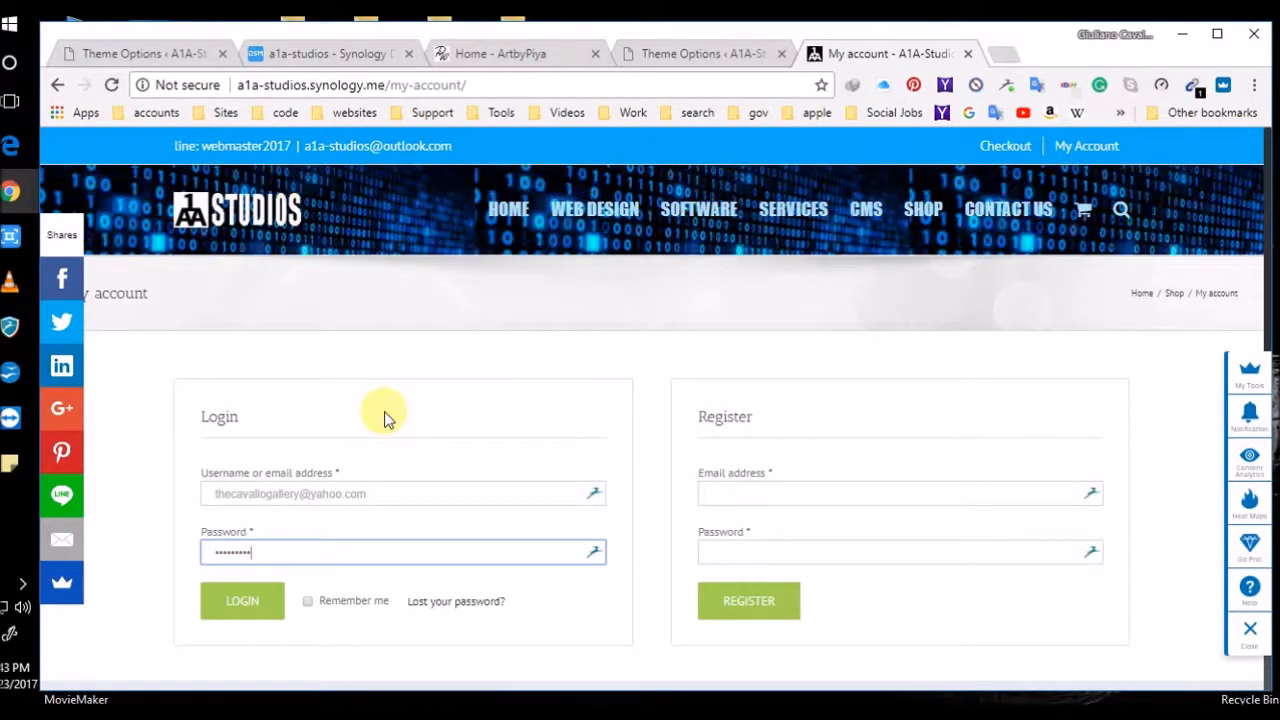
pyautogui.write('•••••')
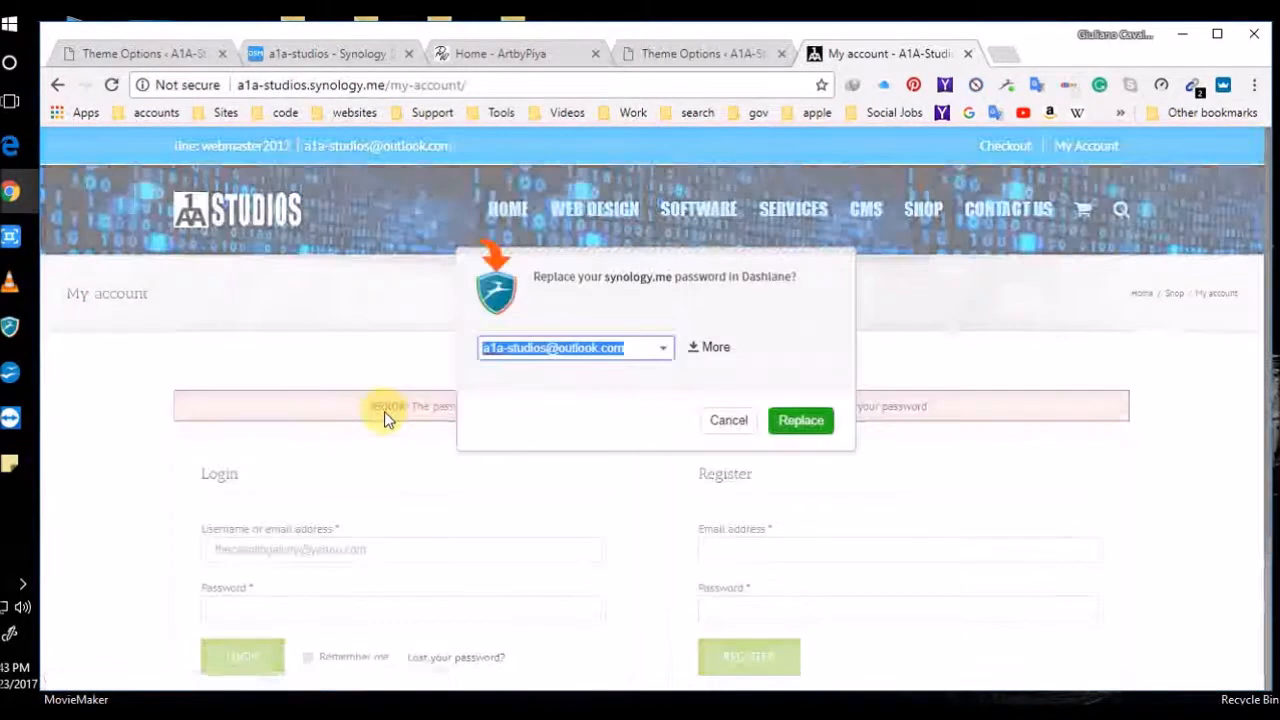
pyautogui.click(712, 420)
# Retype the customer password and resubmit the login, which is still rejected as incorrect
pyautogui.click(264, 609)
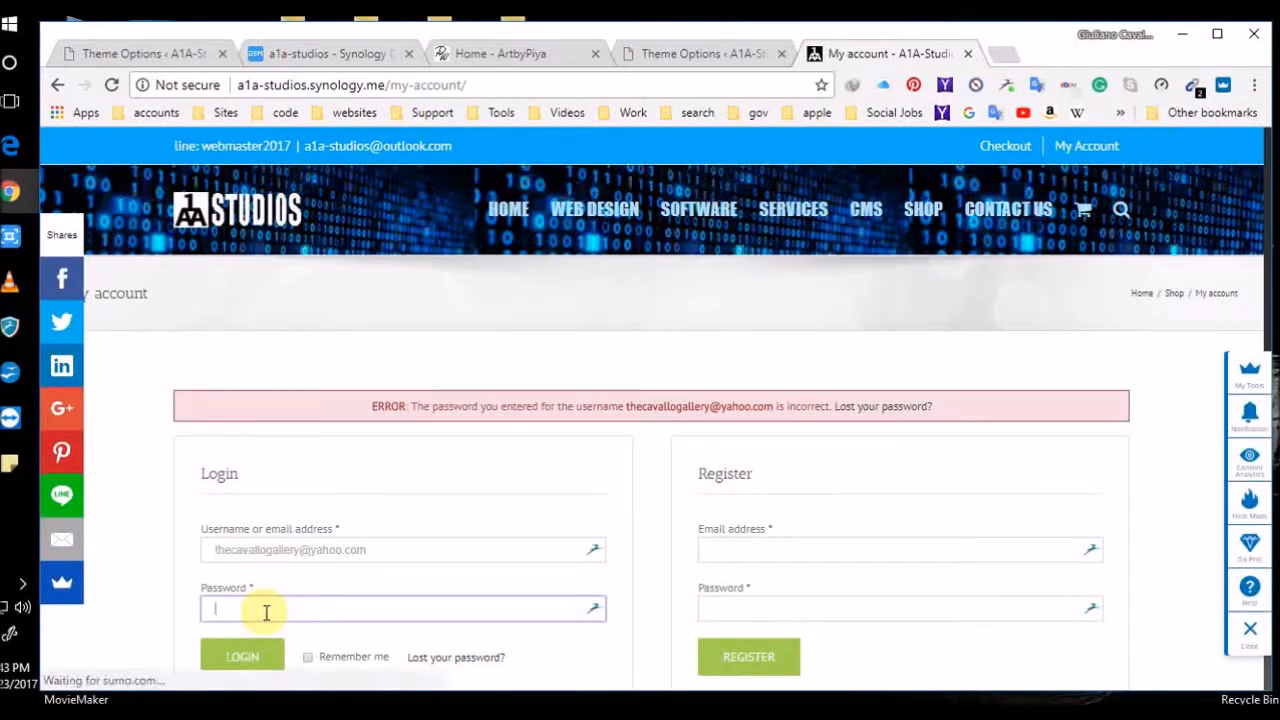
pyautogui.write('a')
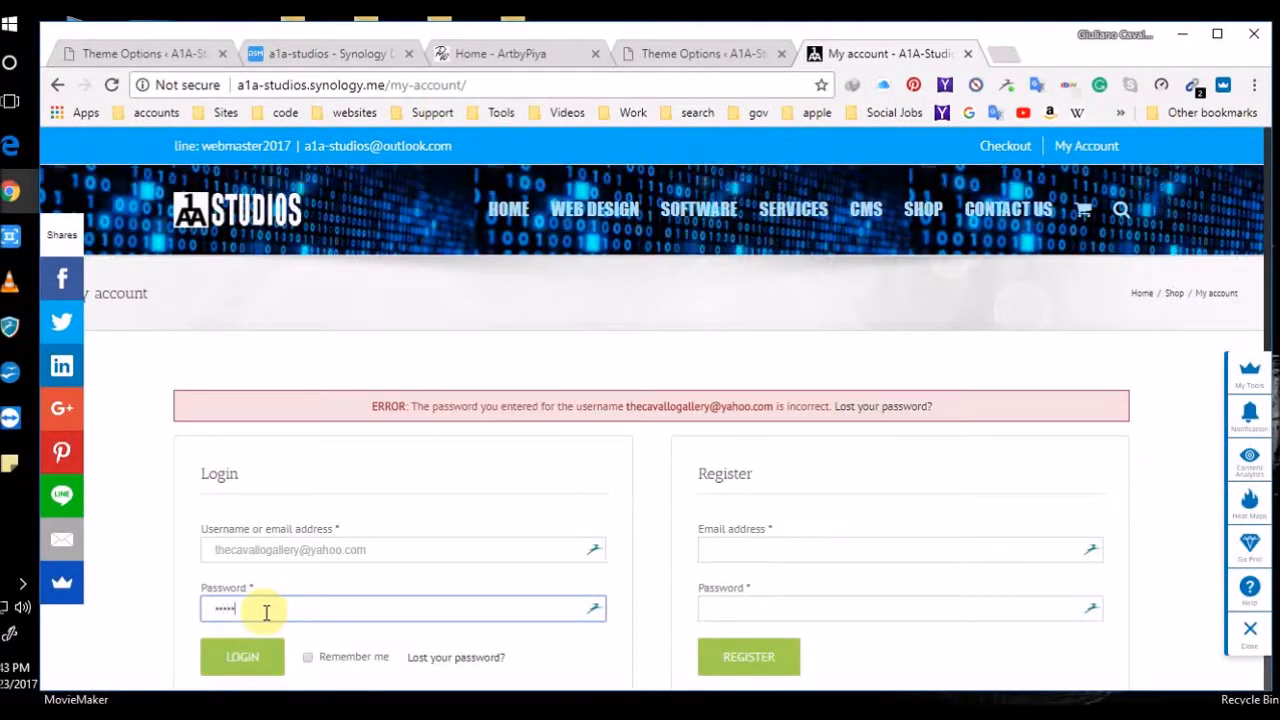
pyautogui.write('a')
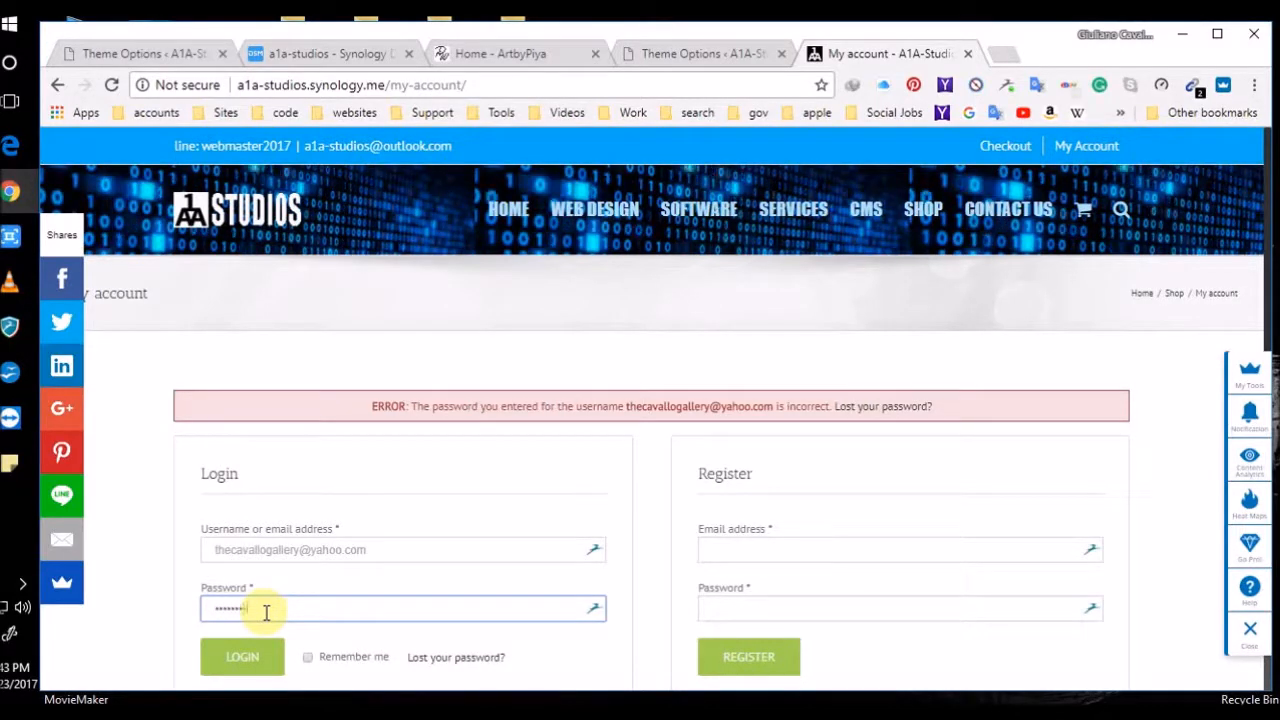
pyautogui.write('**')
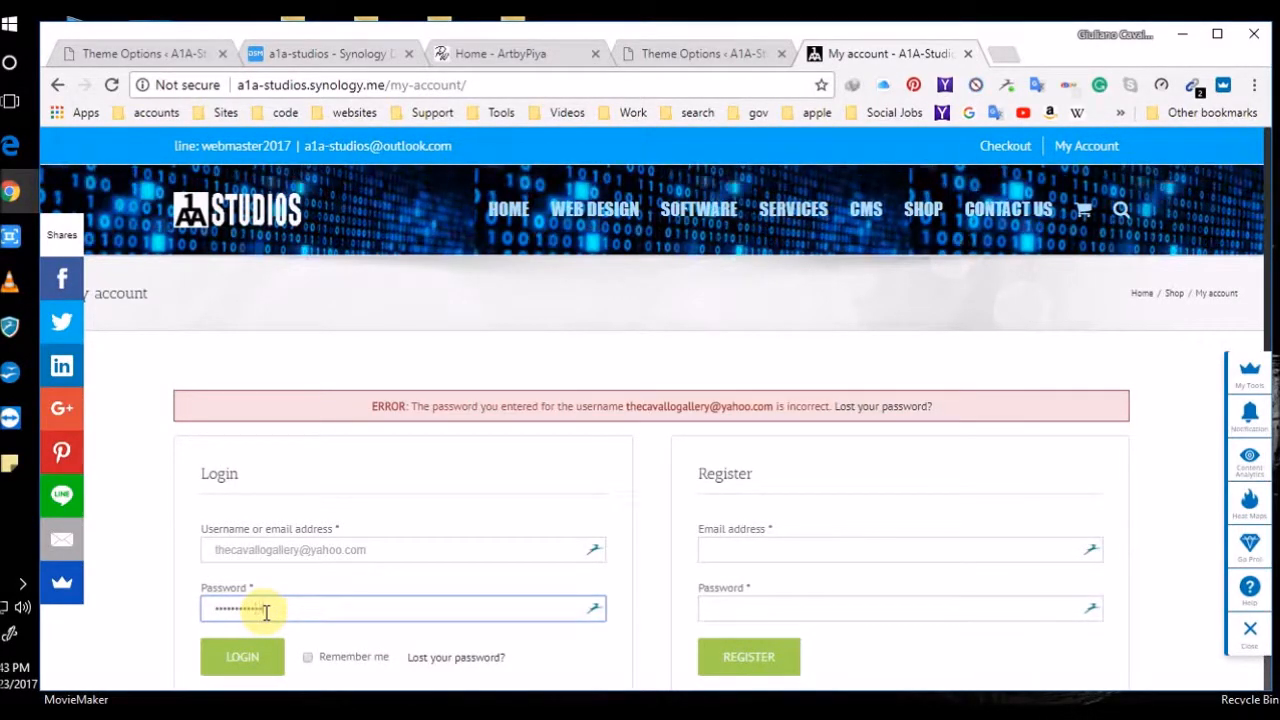
pyautogui.write('*')
pyautogui.press('Return')
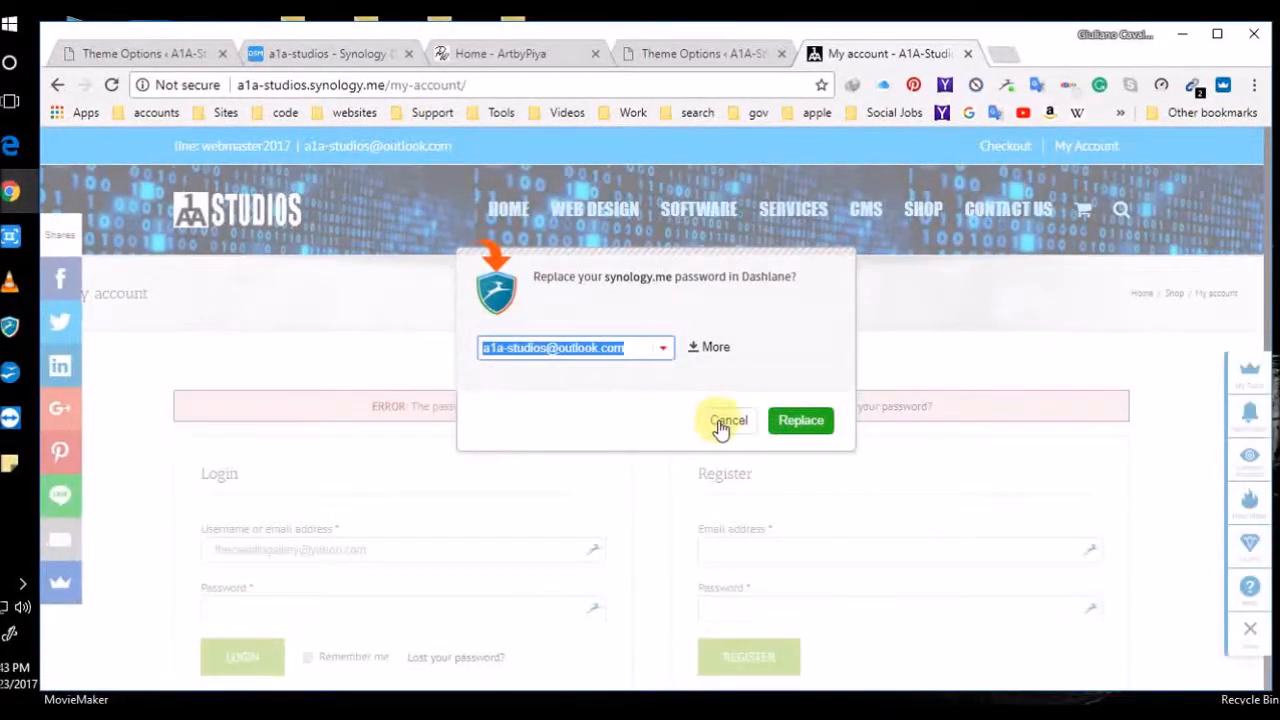
pyautogui.click(725, 421)
pyautogui.click(303, 609)
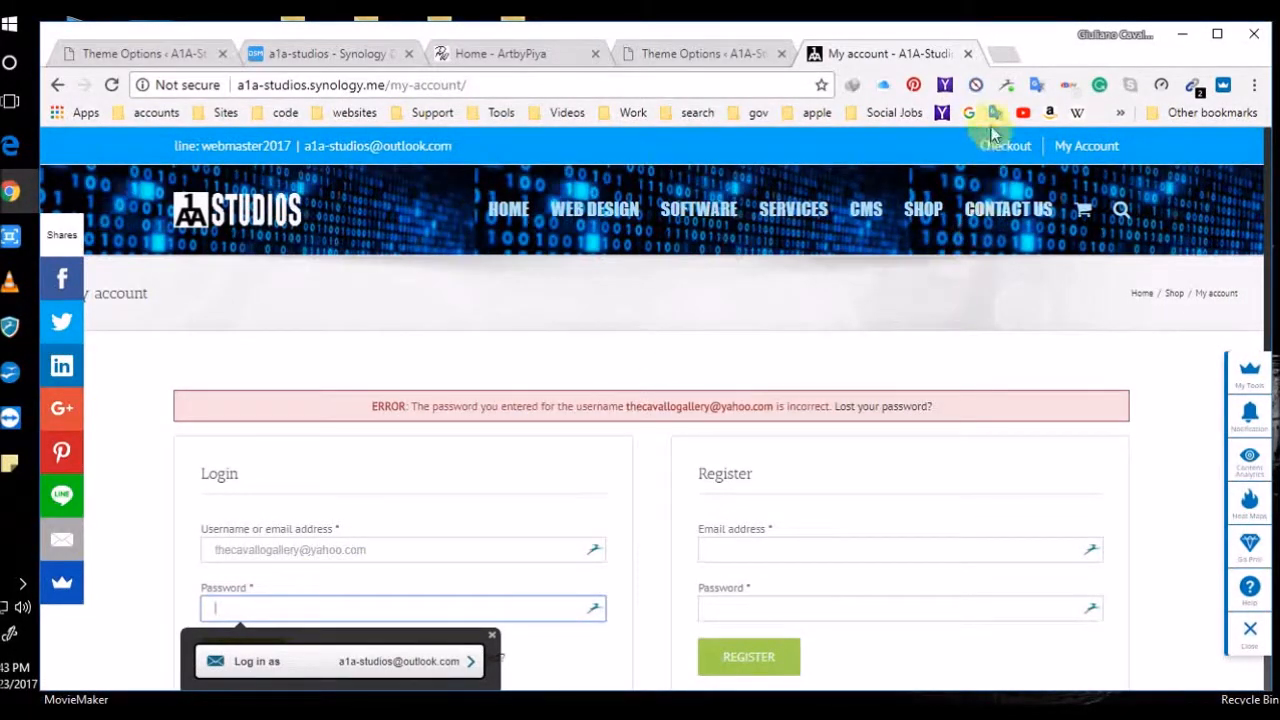
pyautogui.moveTo(1090, 147)
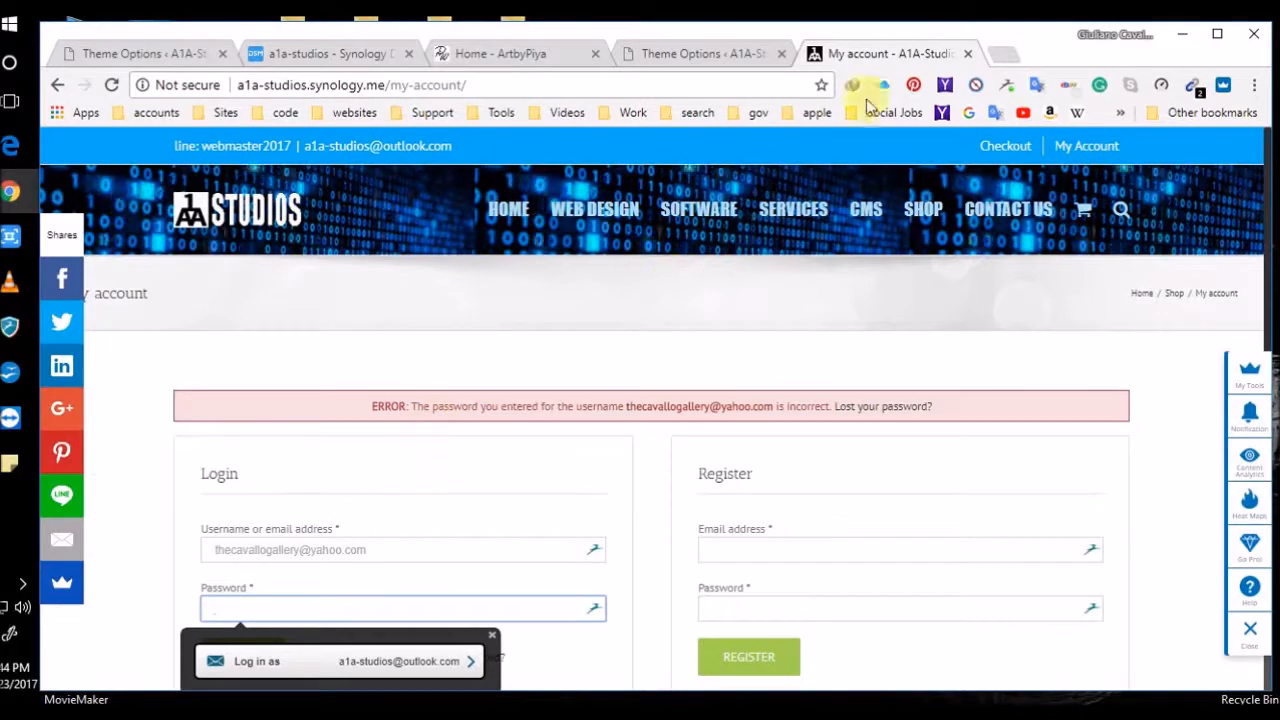
# Go to a1a-studios.synology.me/wp-admin and sign in as administrator to reach the Dashboard
pyautogui.click(484, 82)
pyautogui.click(482, 85)
pyautogui.click(482, 85)
pyautogui.press('BackSpace')
pyautogui.press('BackSpace')
pyautogui.press('BackSpace')
pyautogui.press('BackSpace')
pyautogui.press('BackSpace')
pyautogui.press('BackSpace')
pyautogui.press('BackSpace')
pyautogui.press('BackSpace')
pyautogui.press('BackSpace')
pyautogui.press('BackSpace')
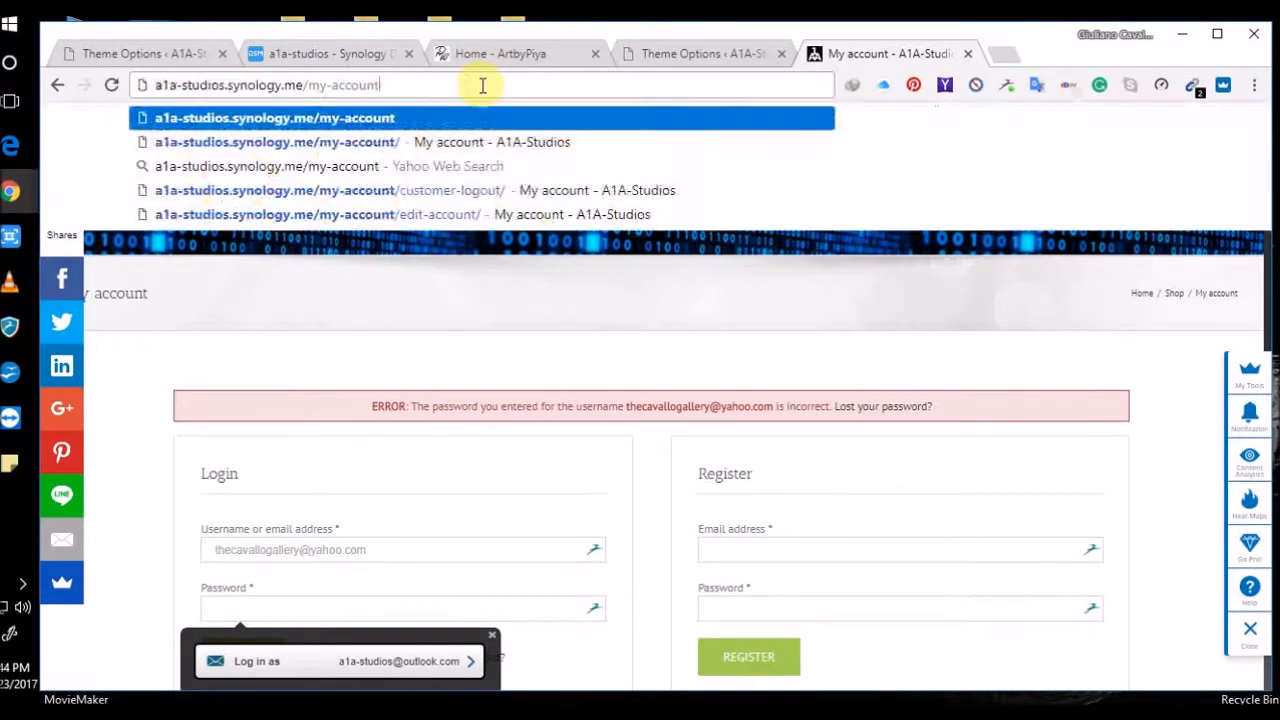
pyautogui.press('BackSpace')
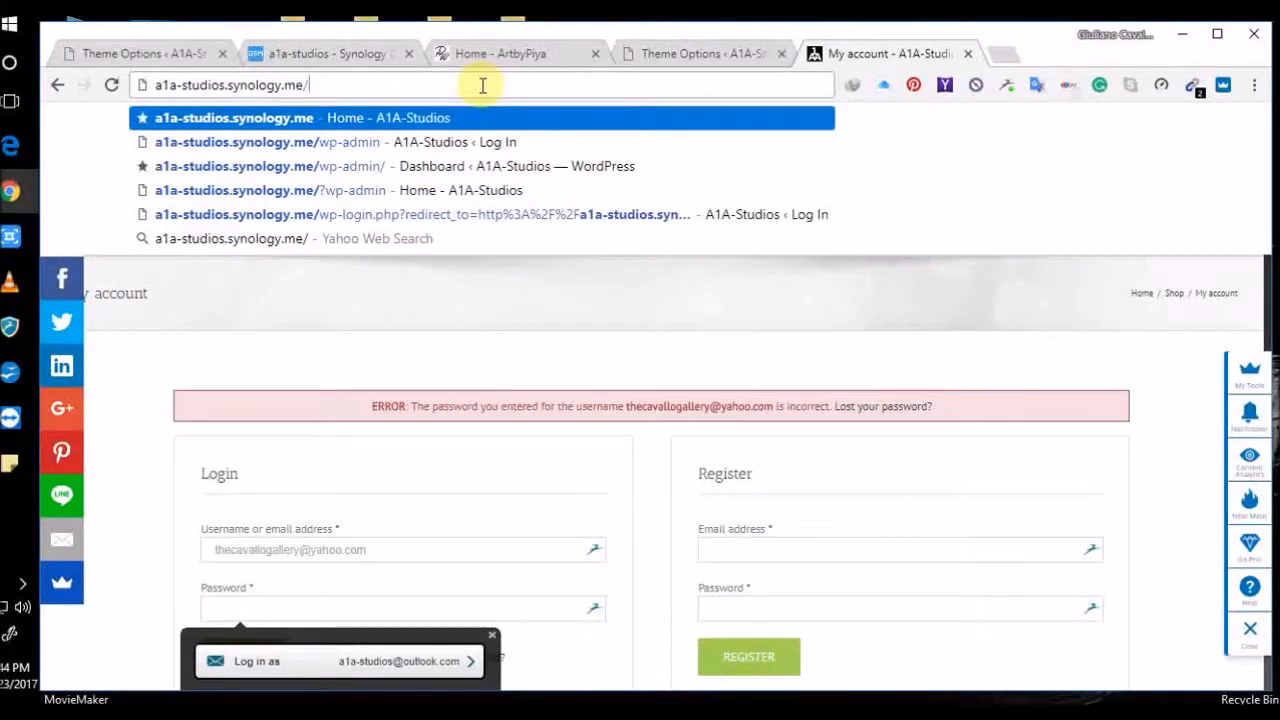
pyautogui.write('wp-admin')
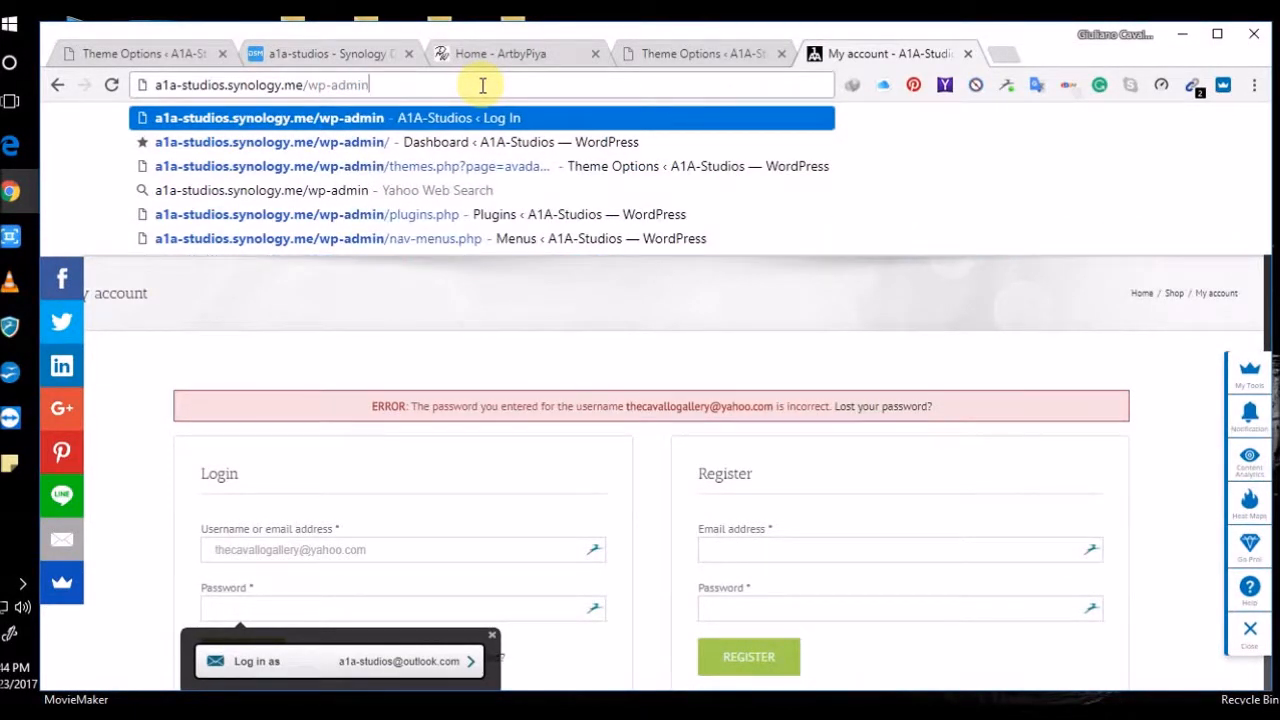
pyautogui.press('Return')
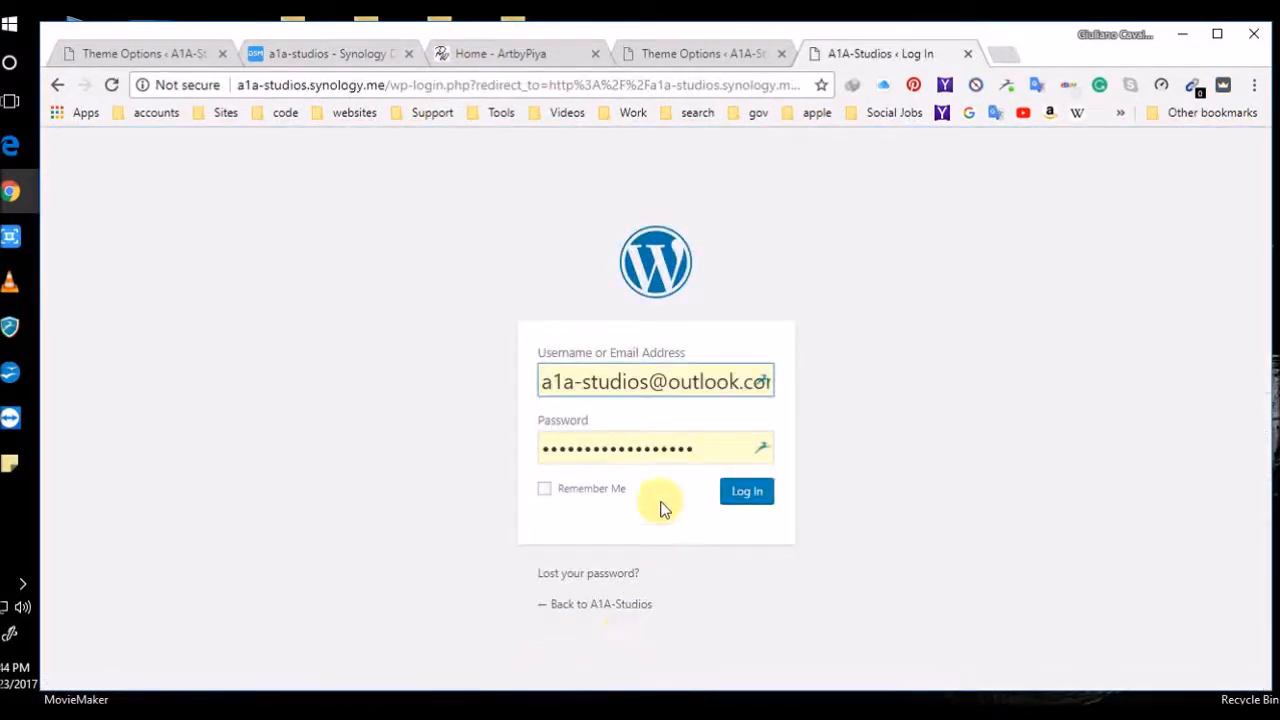
pyautogui.click(756, 500)
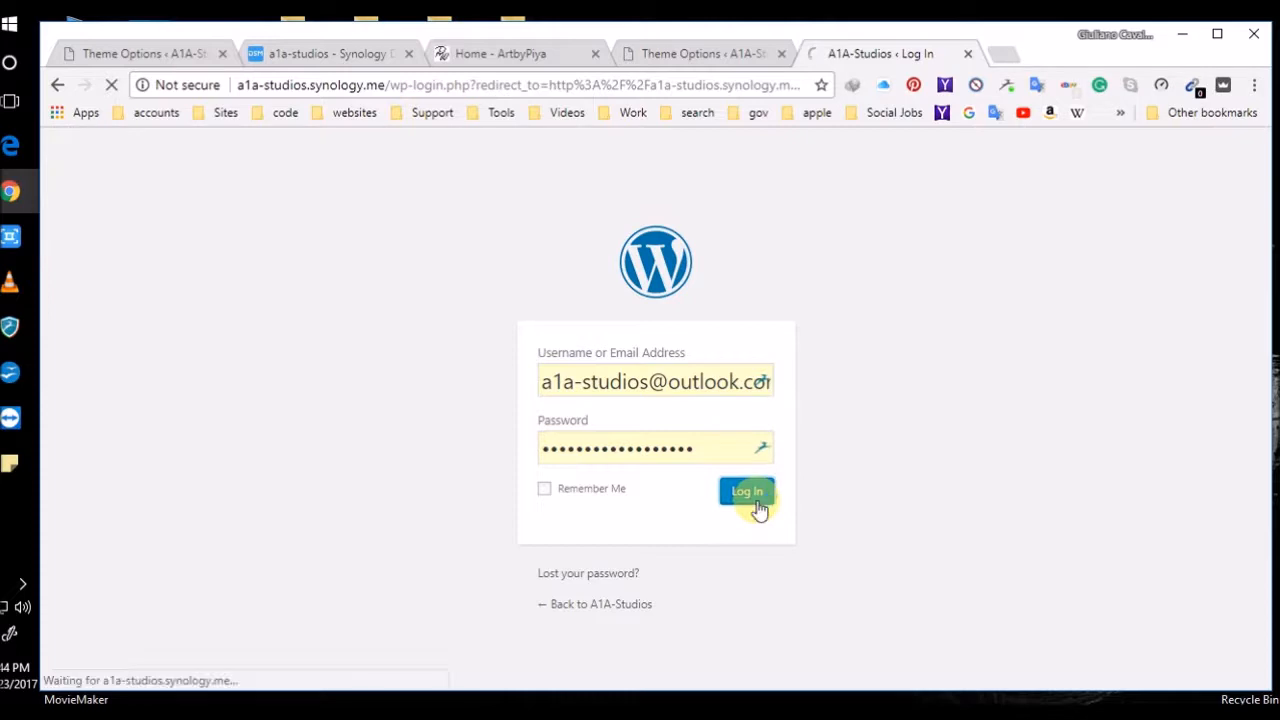
pyautogui.click(14, 330)
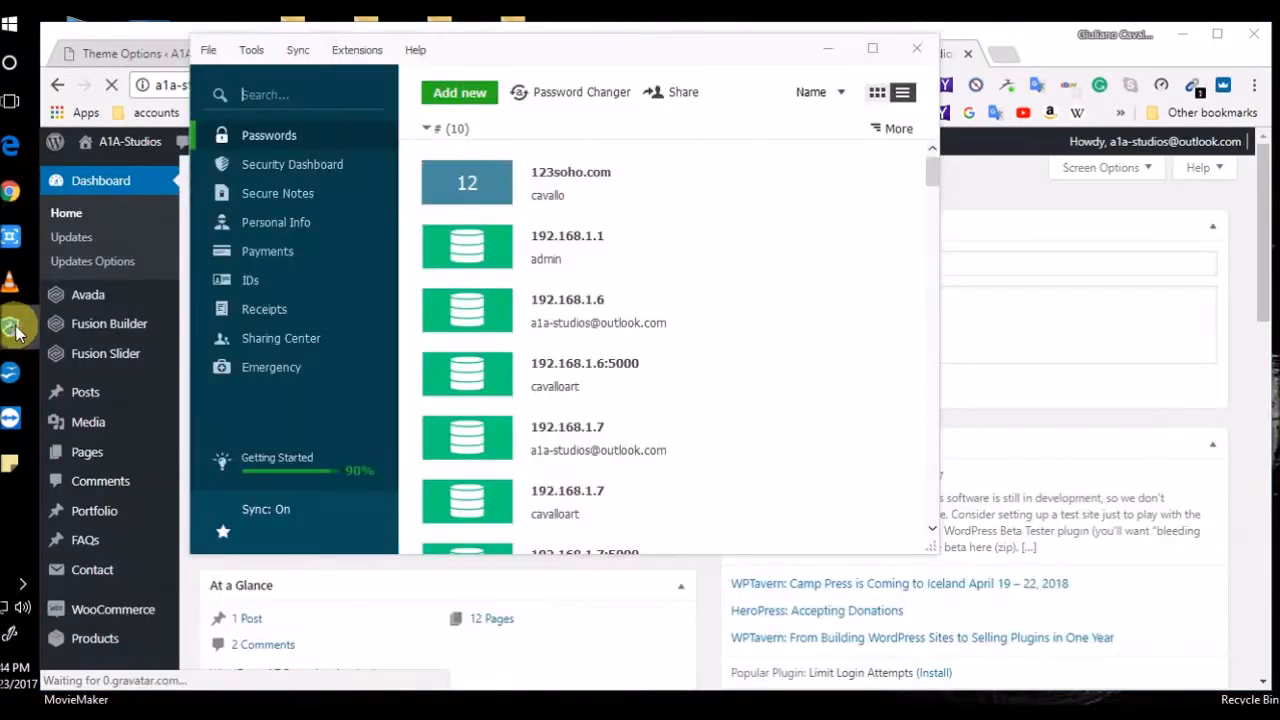
pyautogui.click(828, 48)
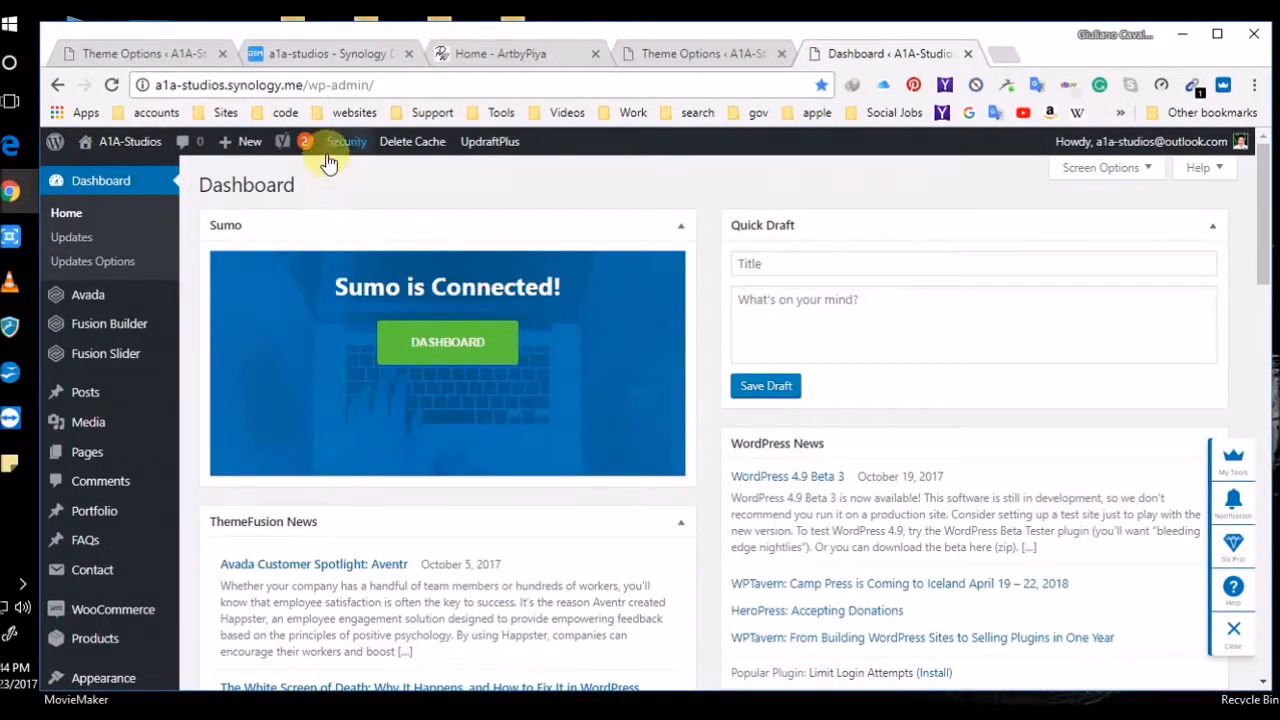
# Scroll through Avada's General WooCommerce options, then move on to Appearance > Menus for the Top menu
pyautogui.moveTo(120, 295)
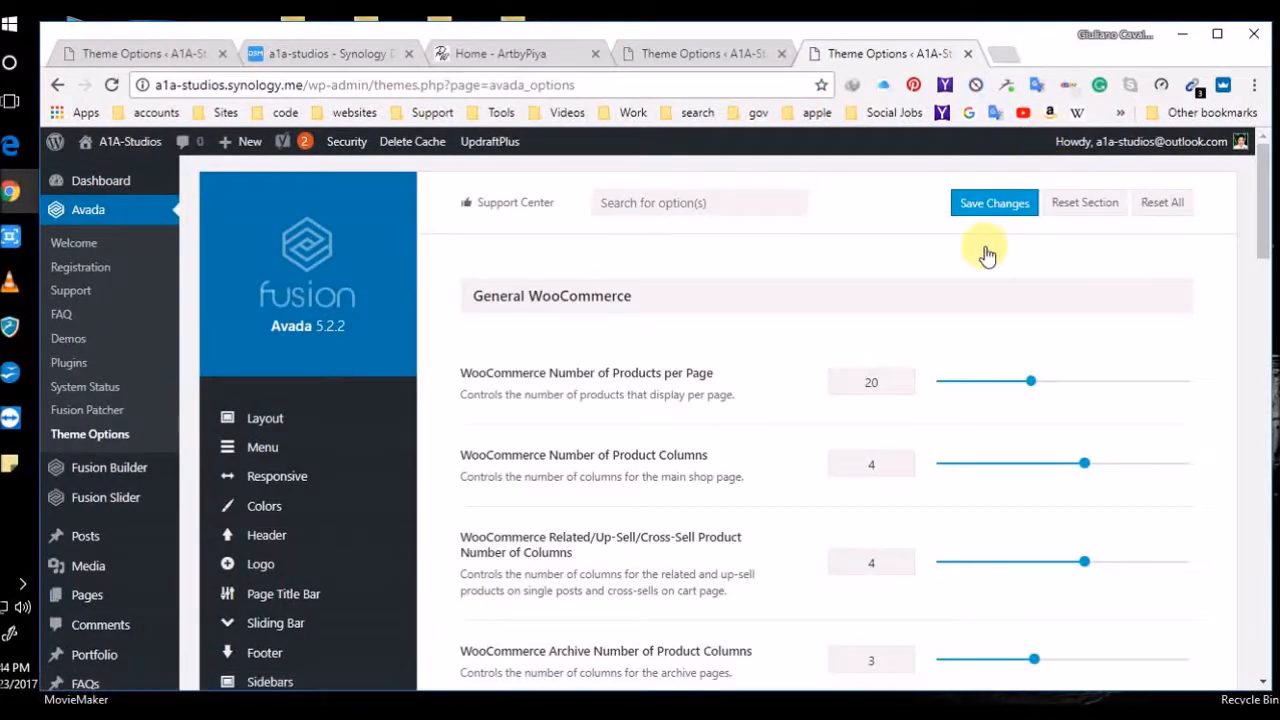
pyautogui.scroll(-10, 740, 455)
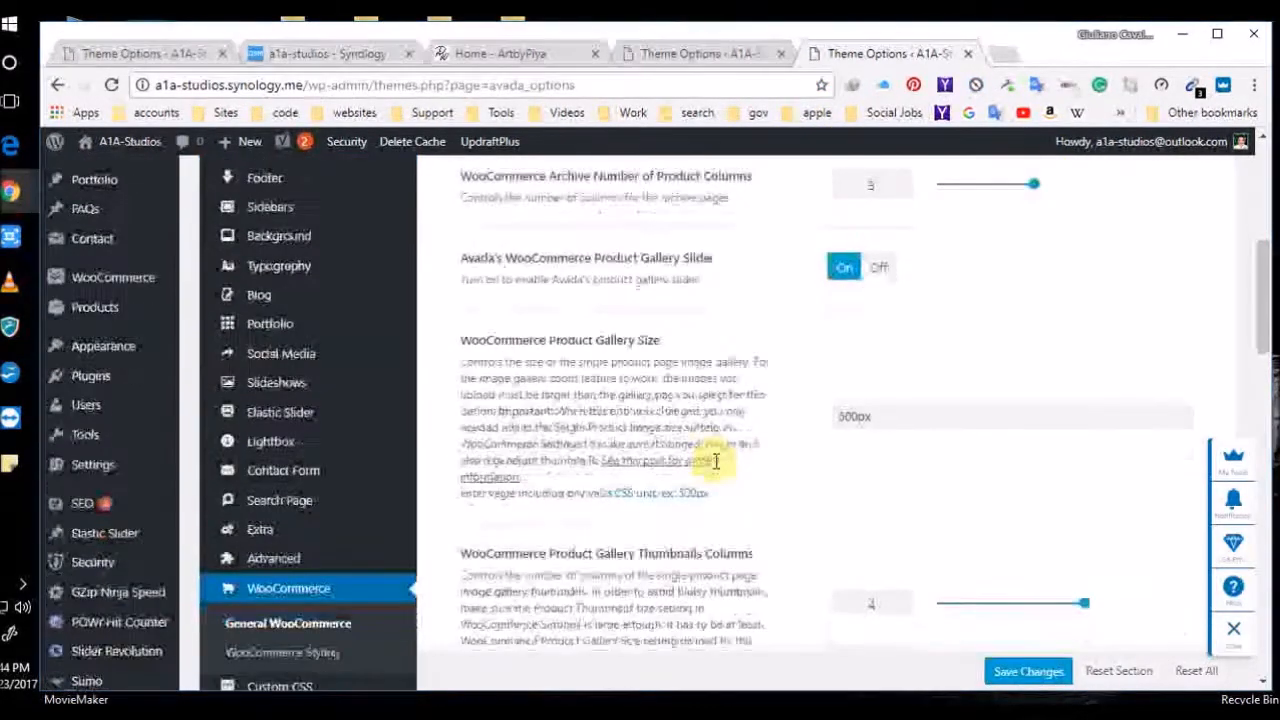
pyautogui.scroll(-8, 716, 461)
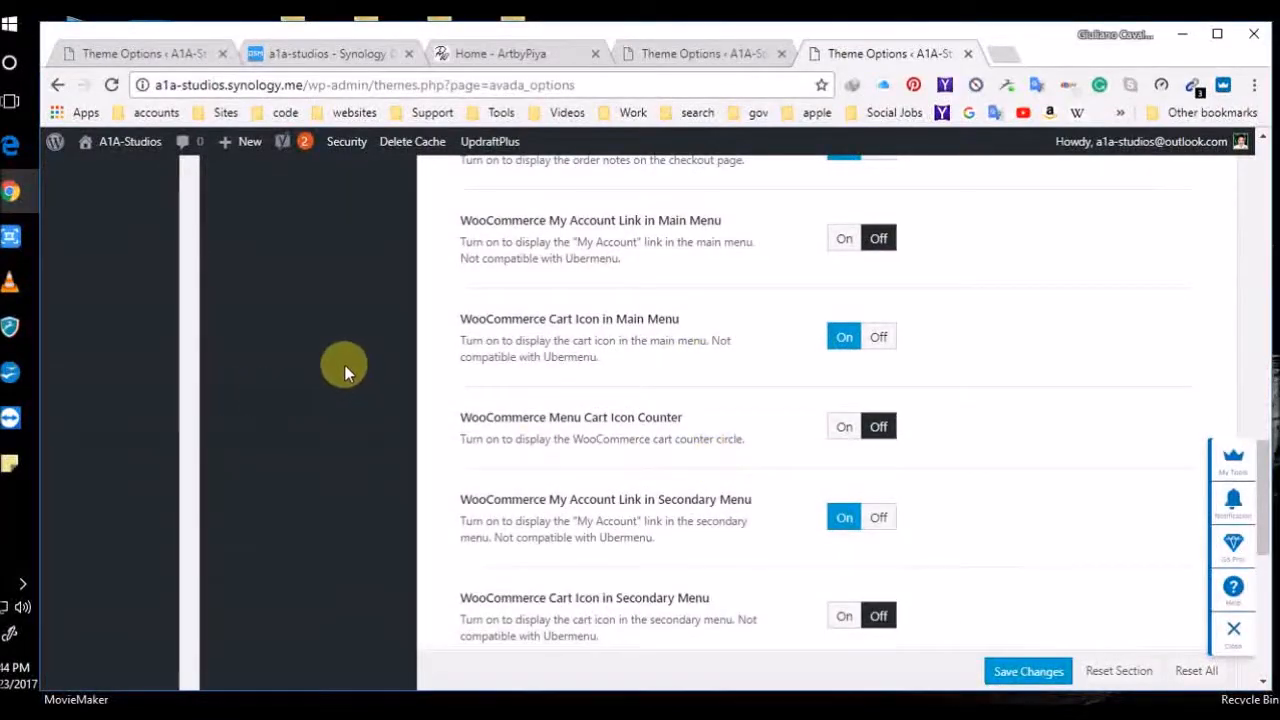
pyautogui.scroll(15, 100, 290)
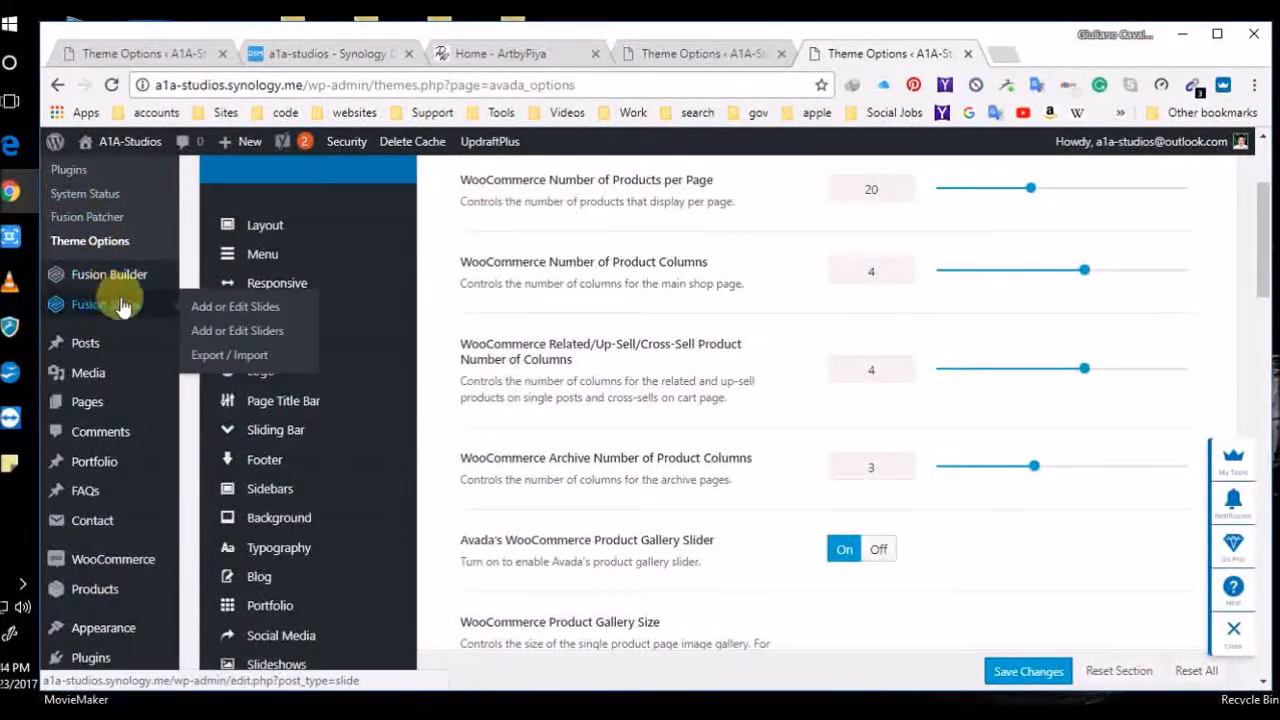
pyautogui.scroll(2, 123, 306)
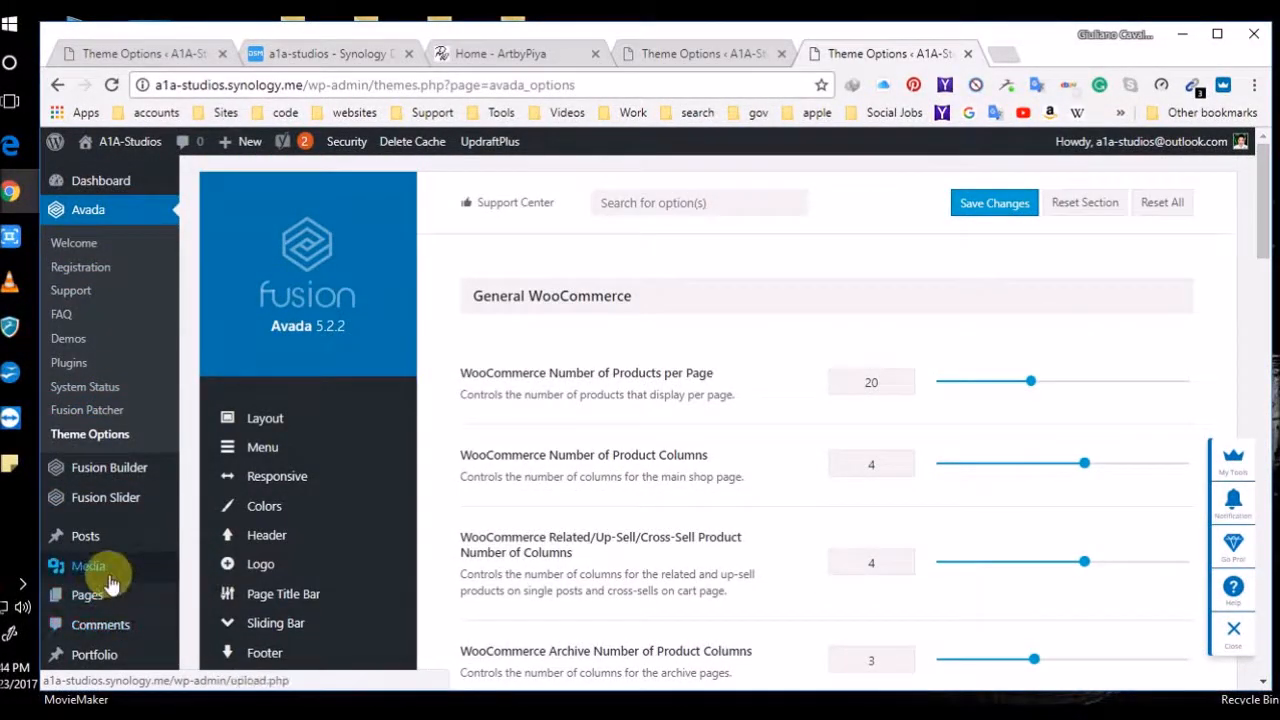
pyautogui.scroll(-3, 110, 583)
pyautogui.moveTo(122, 538)
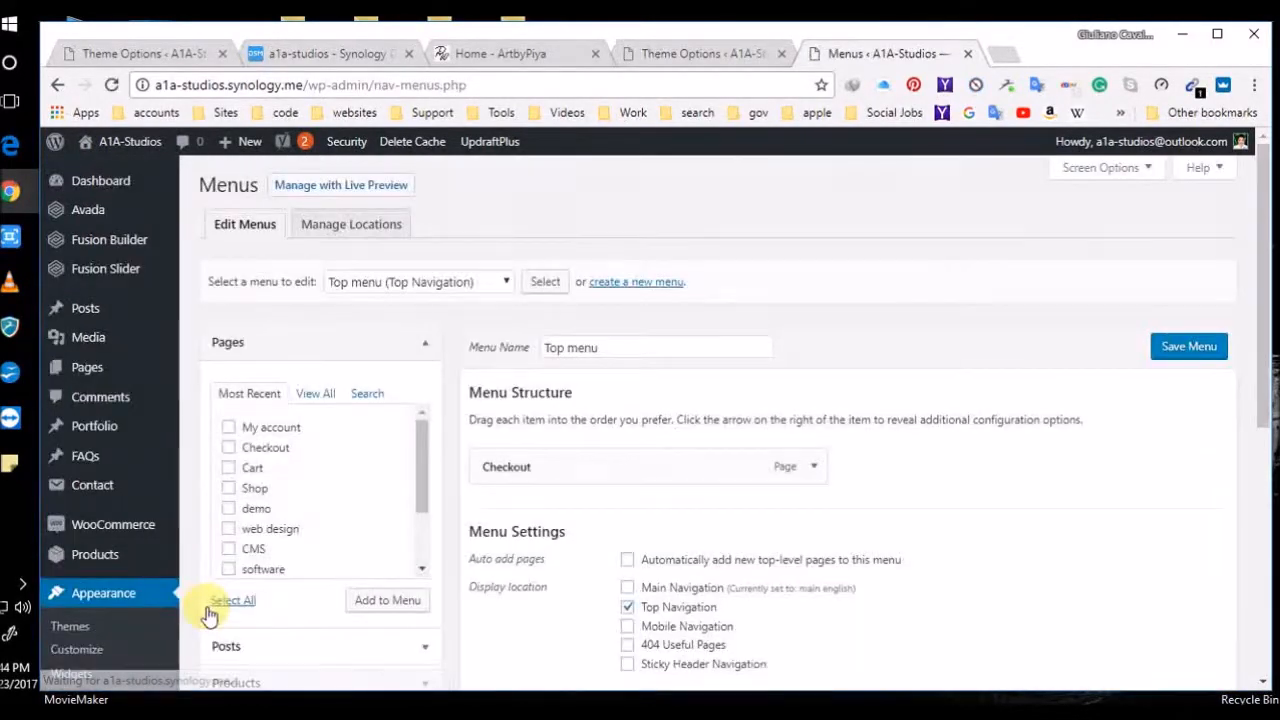
pyautogui.click(507, 282)
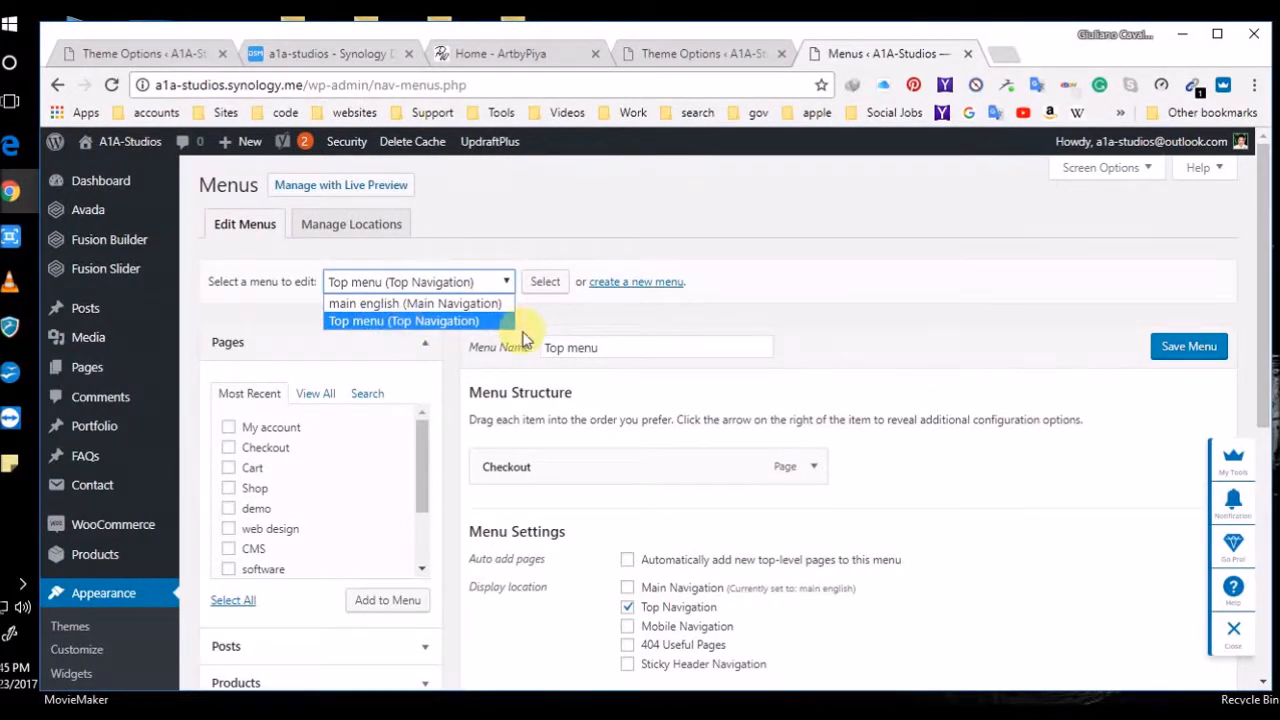
pyautogui.scroll(-3, 527, 347)
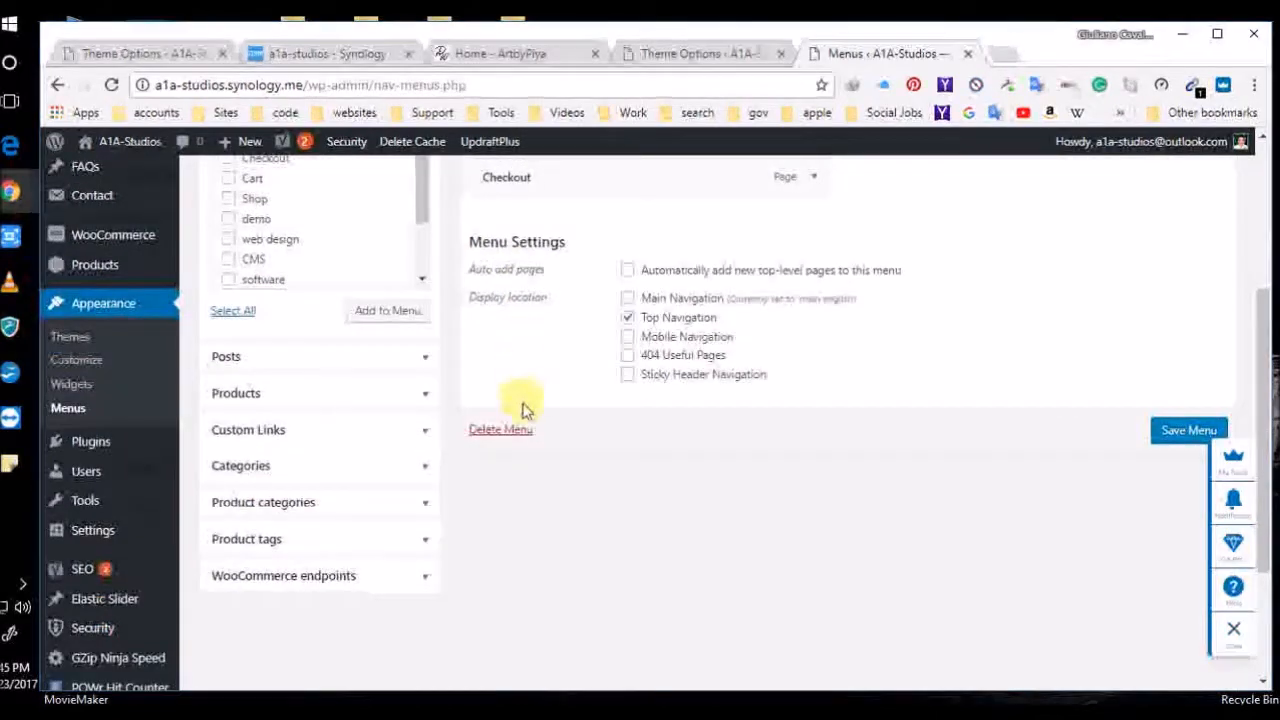
pyautogui.scroll(3, 523, 420)
pyautogui.scroll(-2, 609, 535)
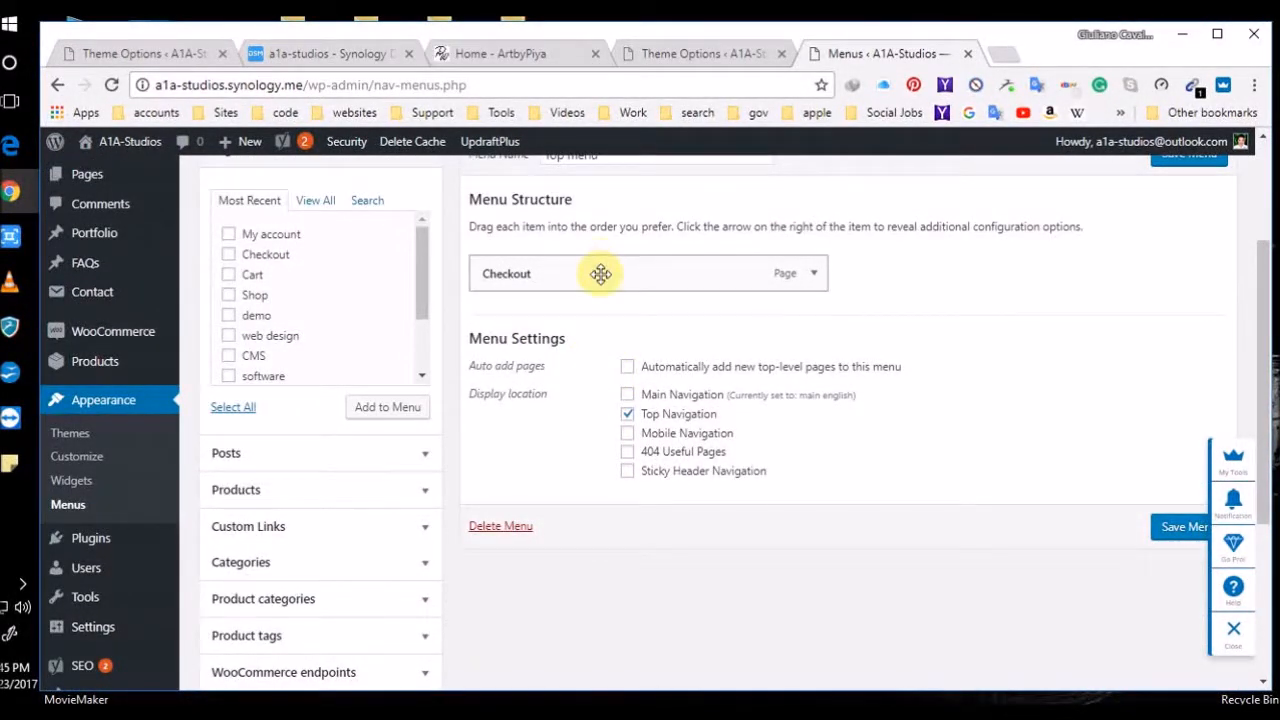
pyautogui.scroll(1, 600, 271)
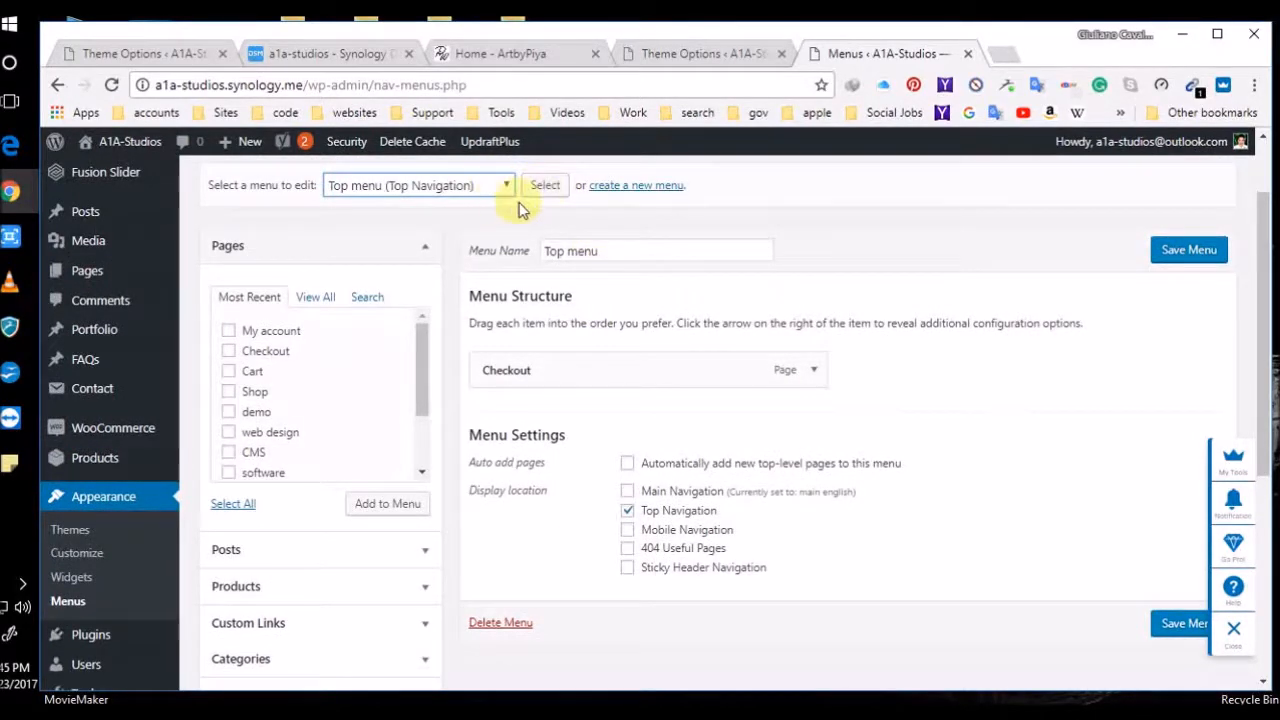
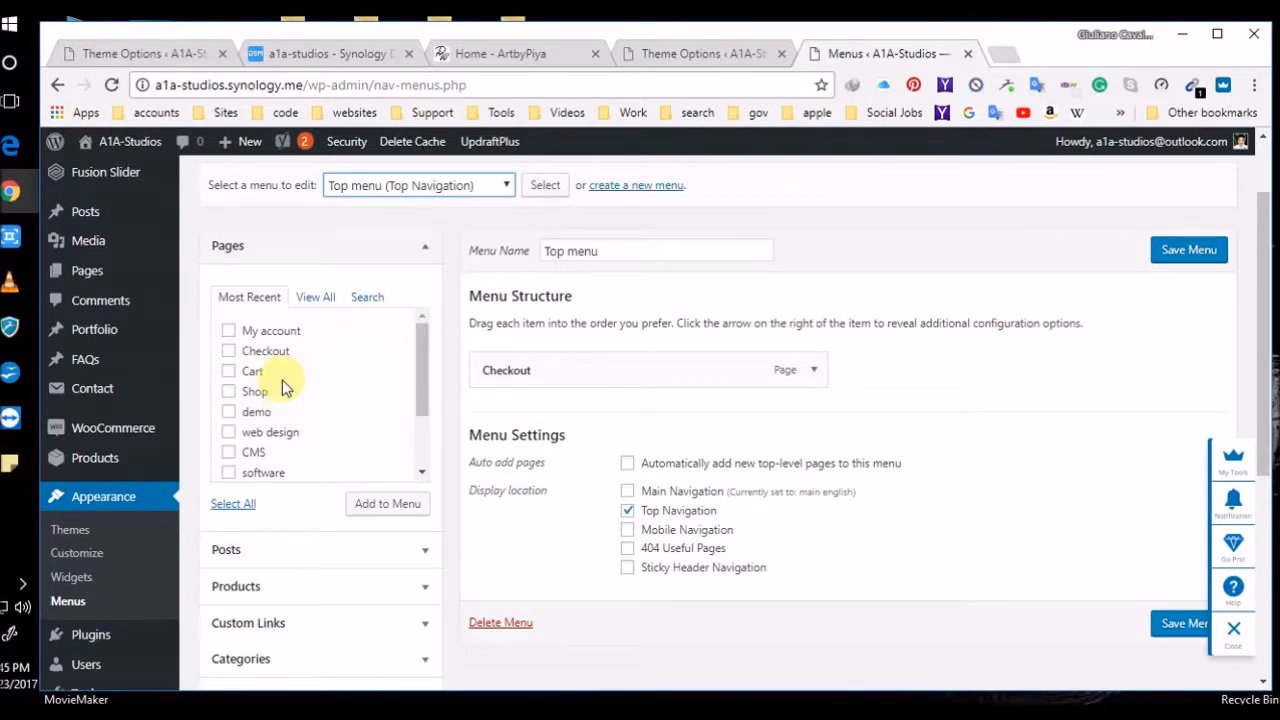
# Return to the Avada Theme Options tab and close the session-expired login prompt
pyautogui.click(655, 53)
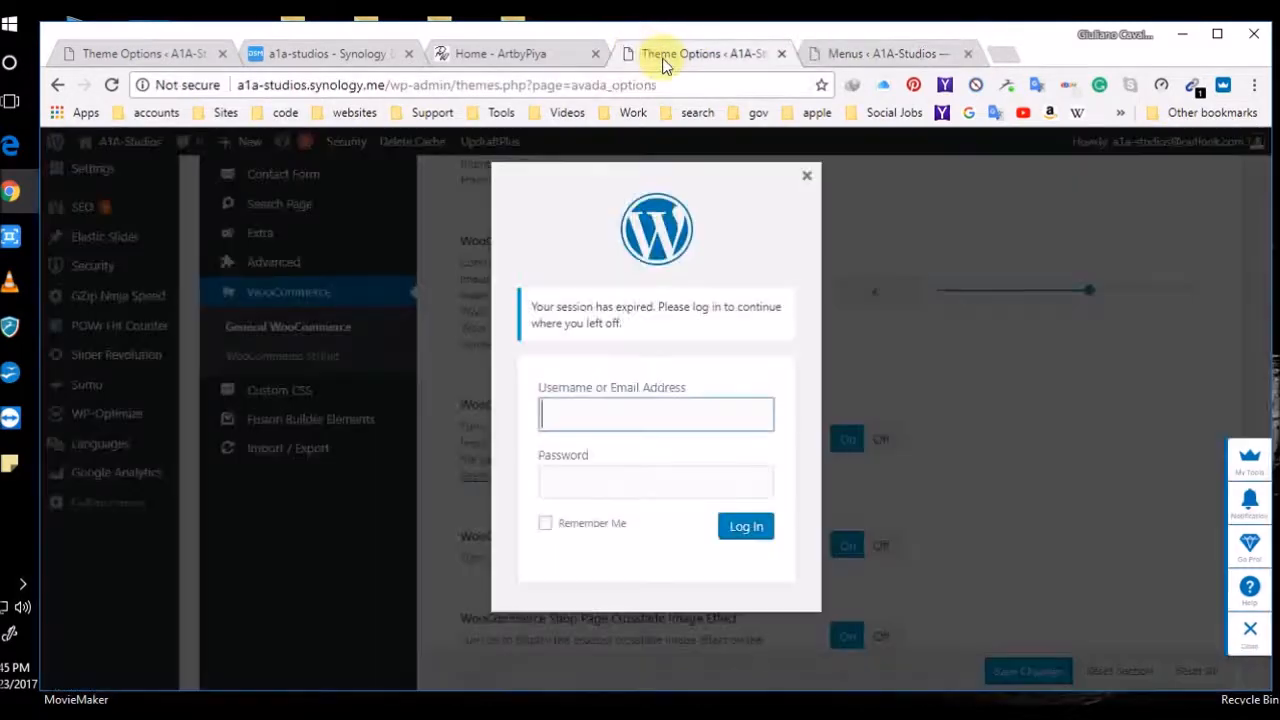
pyautogui.click(807, 176)
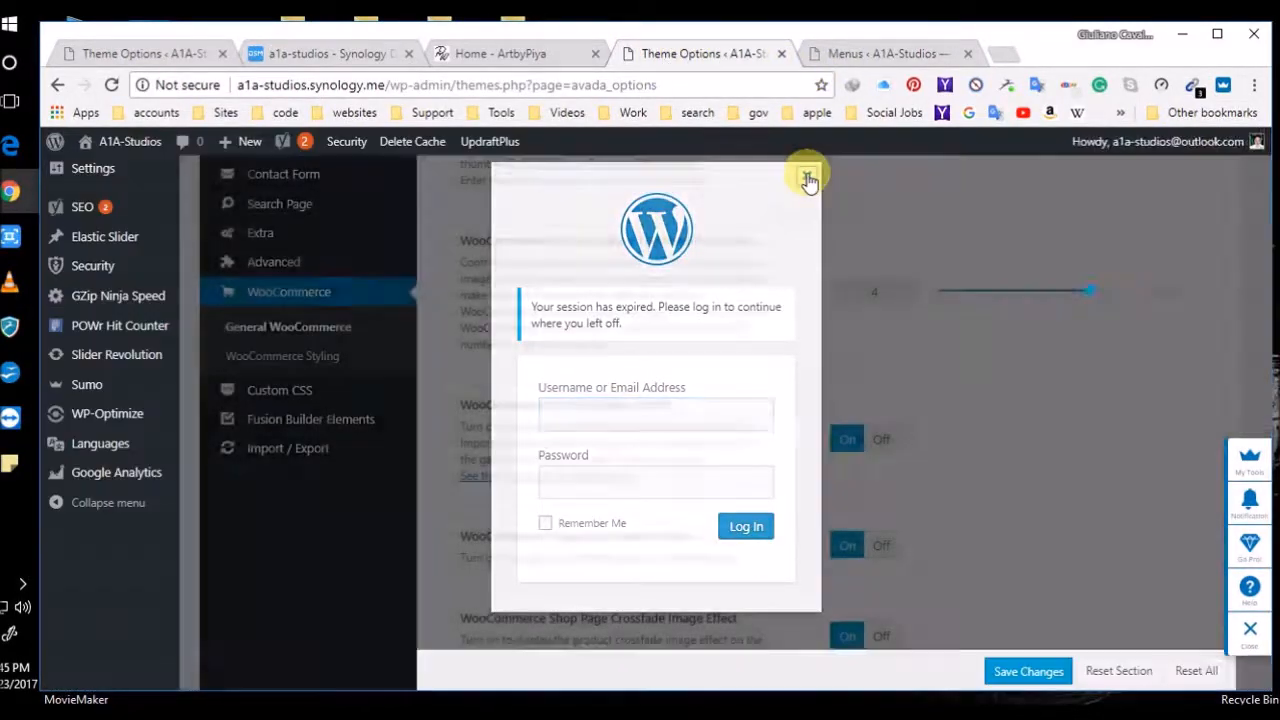
# Load the a1a site homepage in a new tab and compare it with the Top menu editor
pyautogui.click(1003, 53)
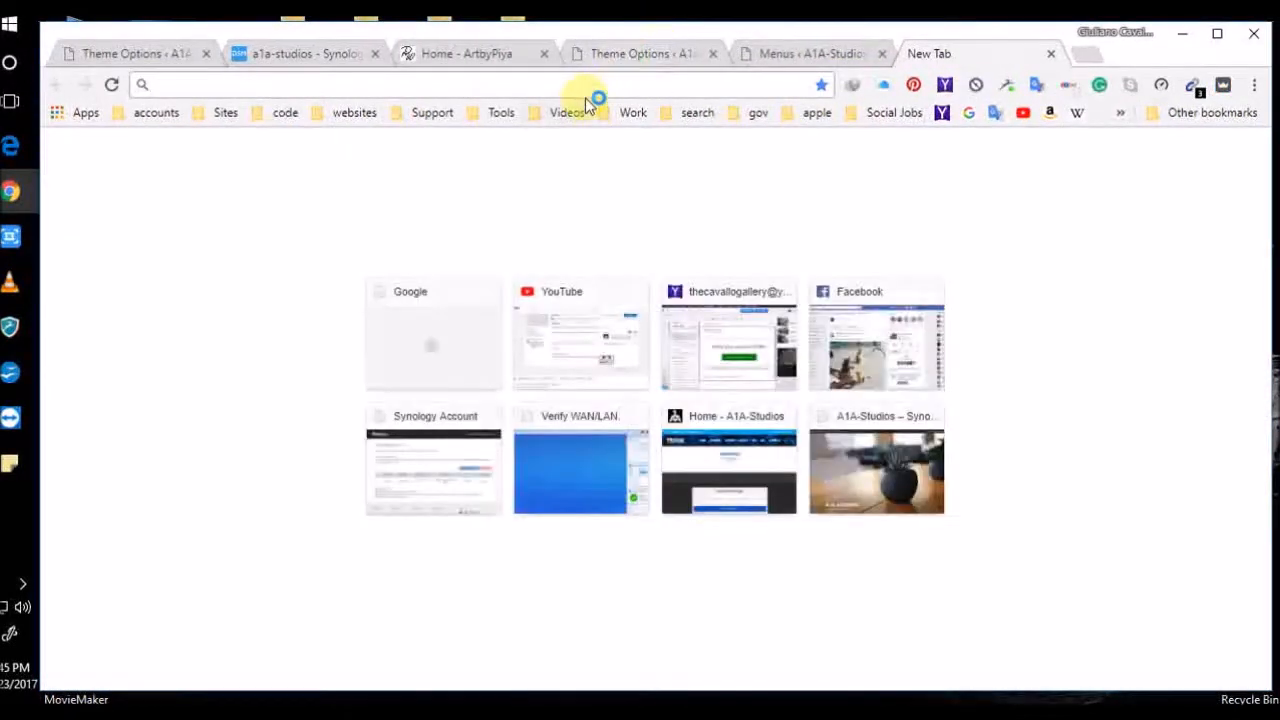
pyautogui.write('a1a-studios.synology.me')
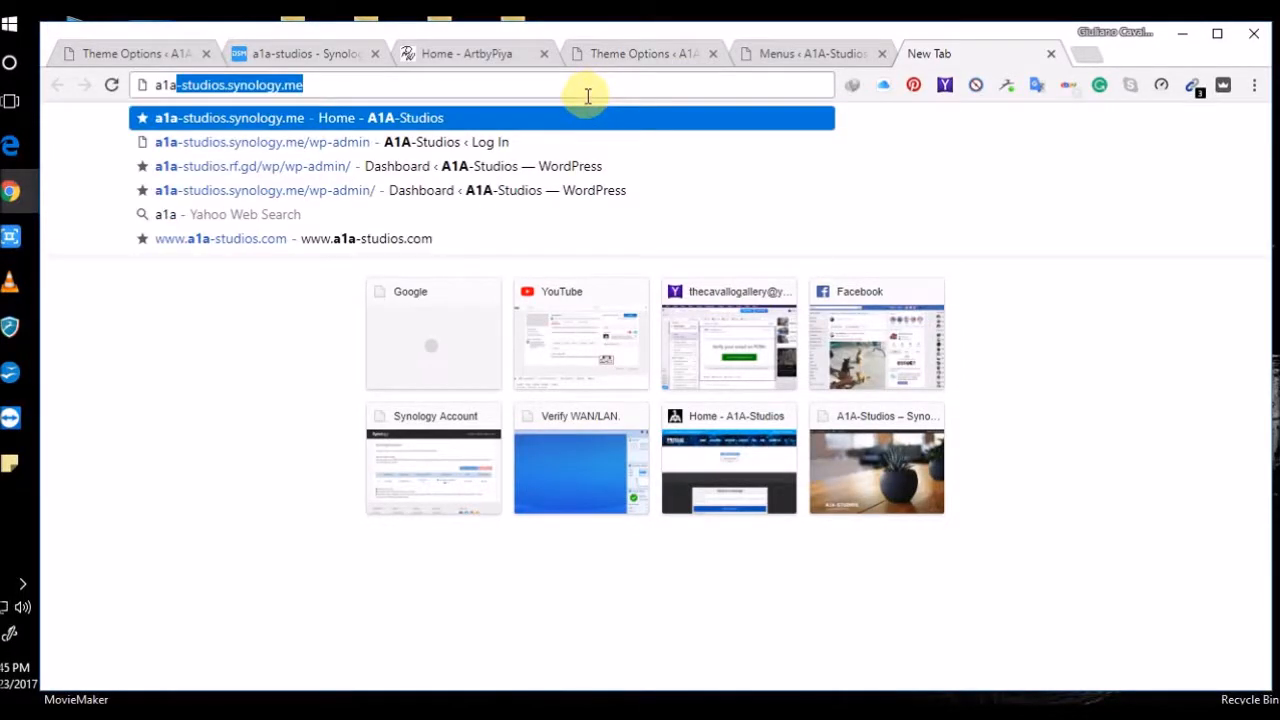
pyautogui.press('Return')
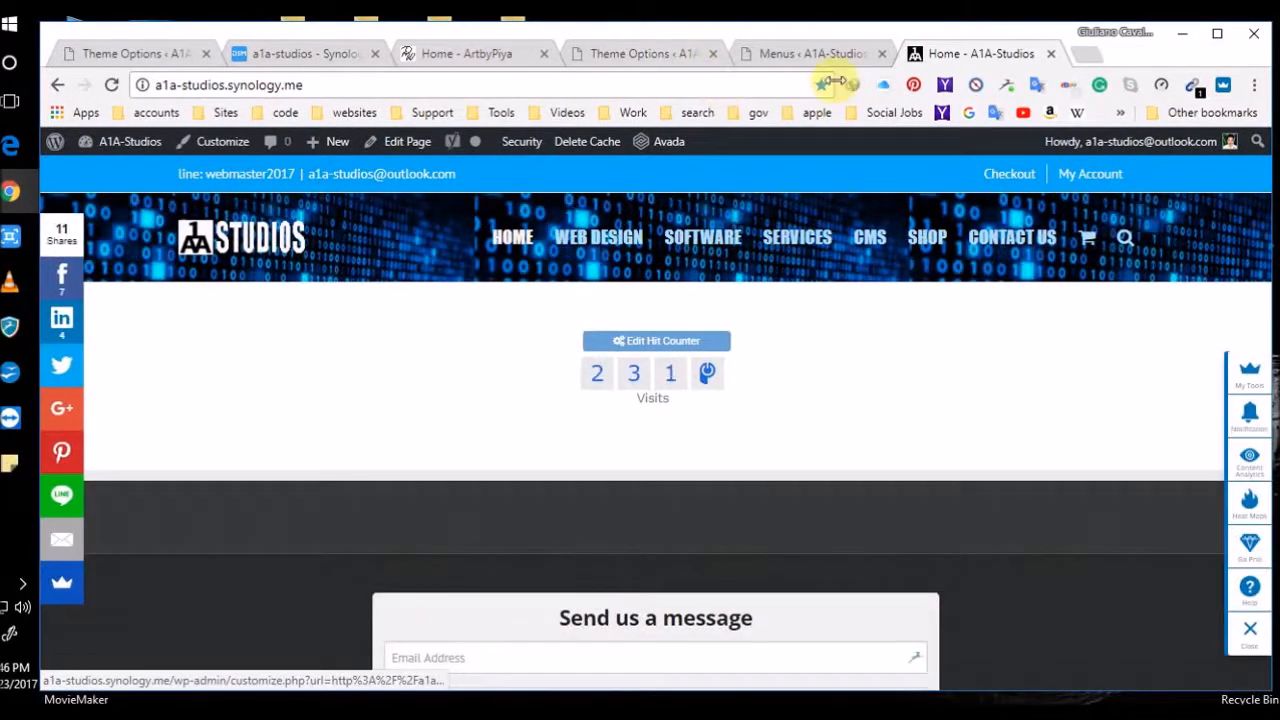
pyautogui.click(818, 54)
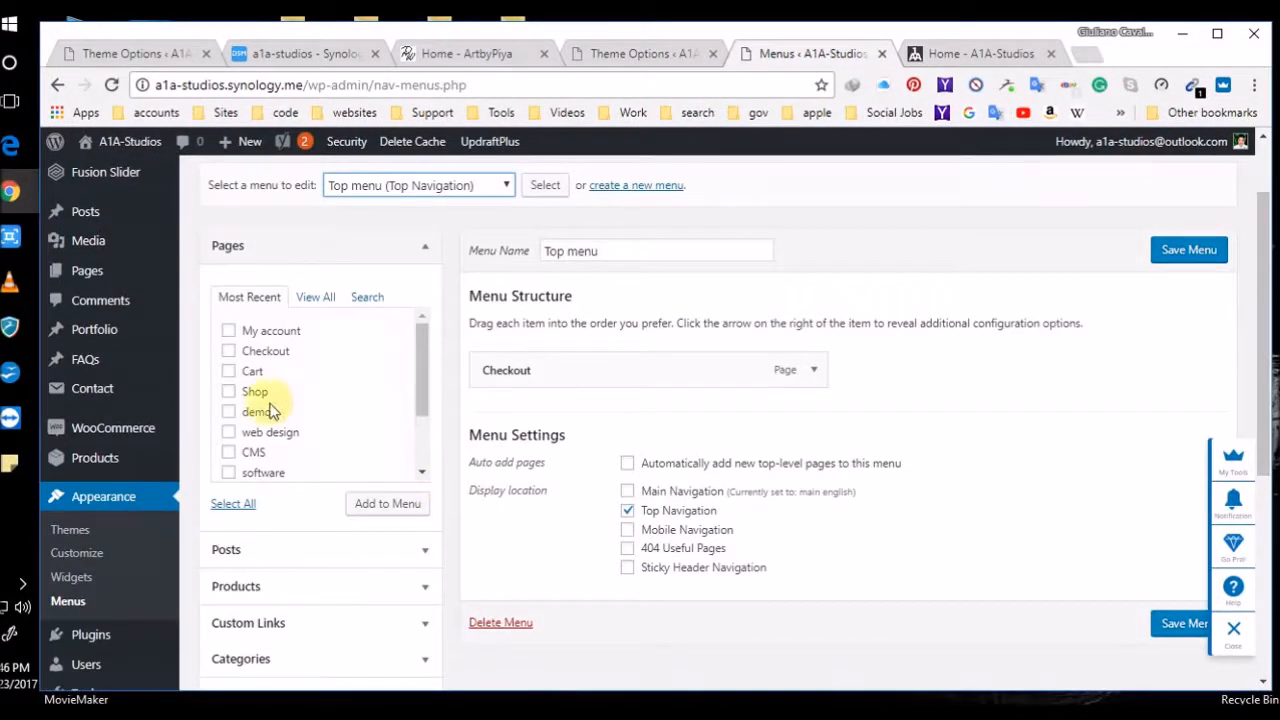
pyautogui.click(980, 54)
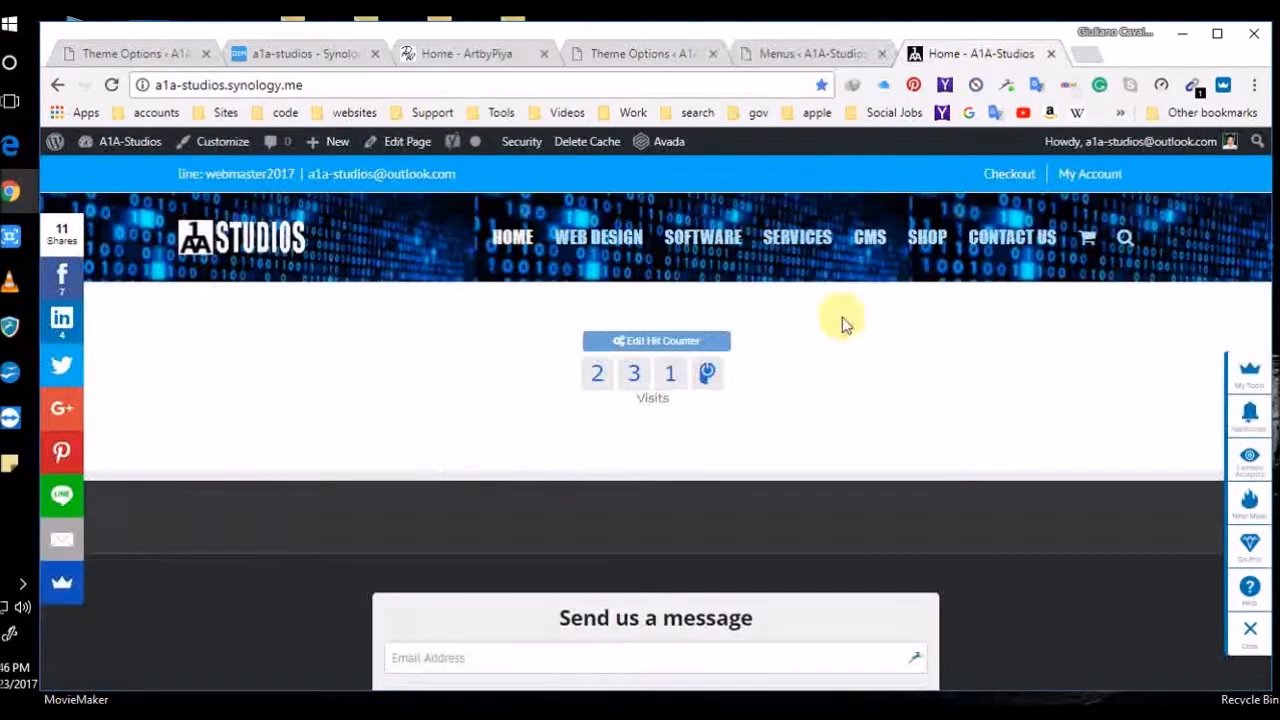
# Open the storefront's Shop page, then its Checkout page, checking them against the menu editor
pyautogui.click(928, 240)
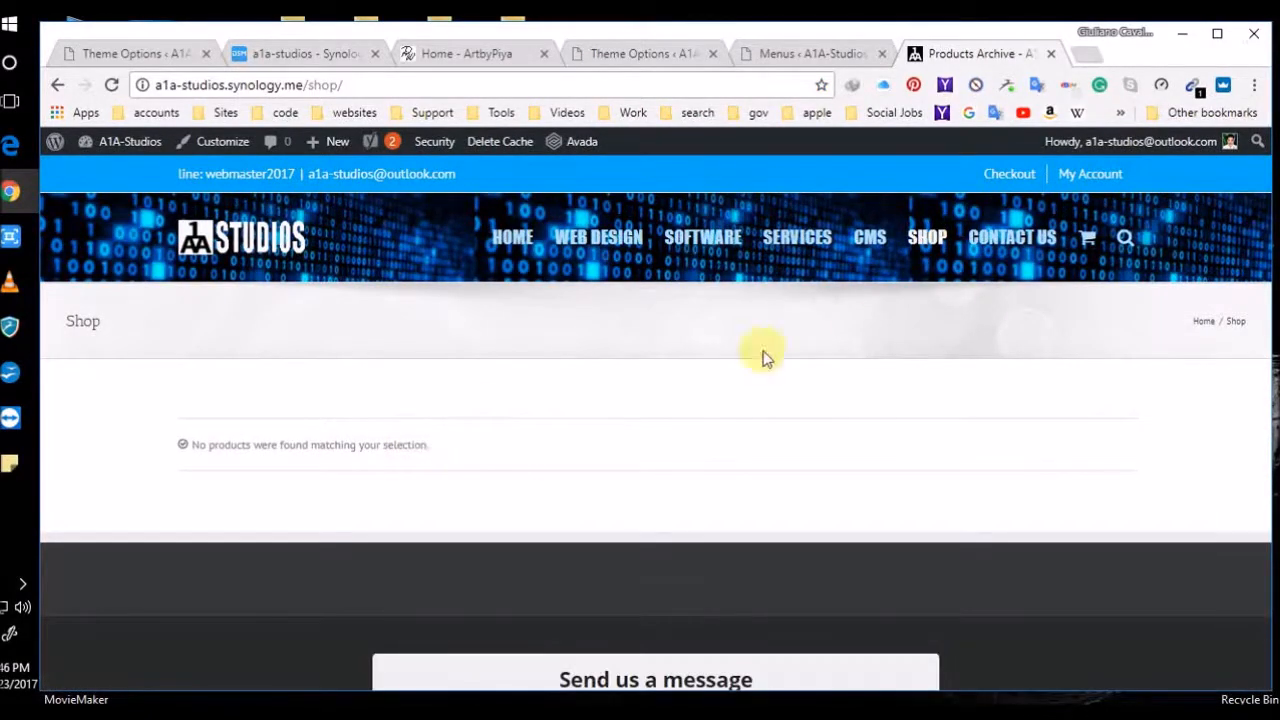
pyautogui.click(812, 54)
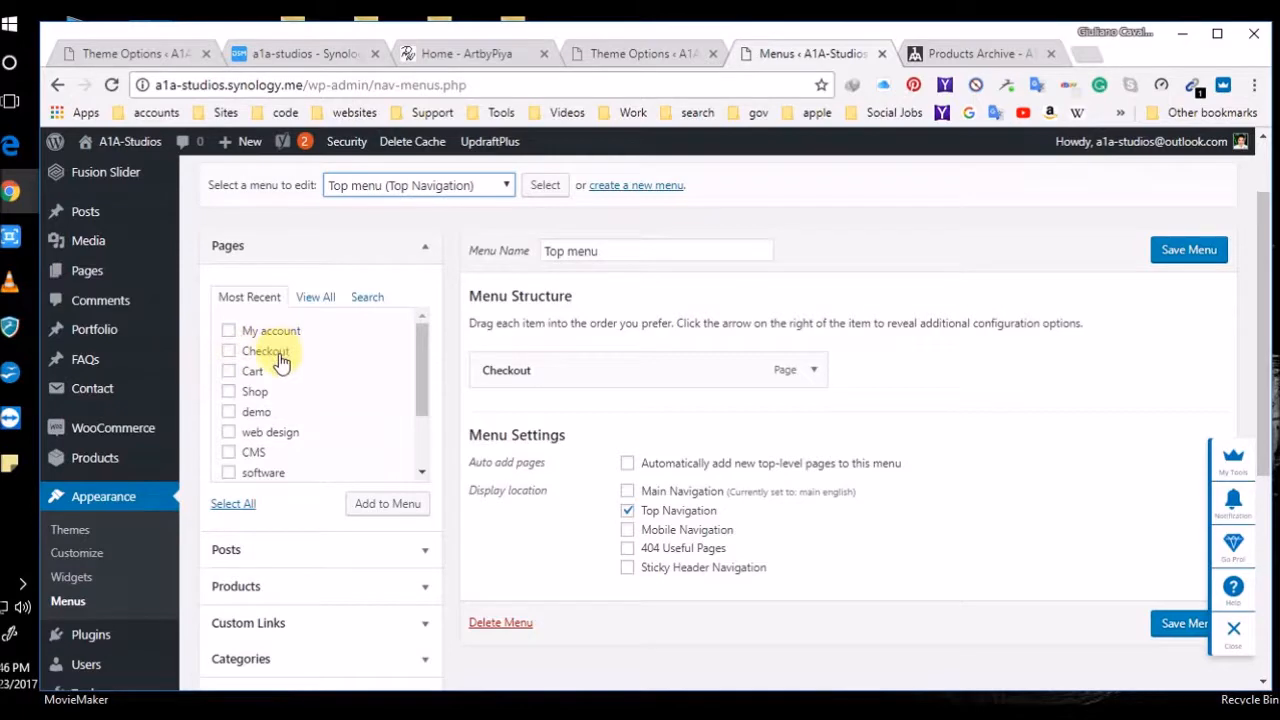
pyautogui.click(979, 50)
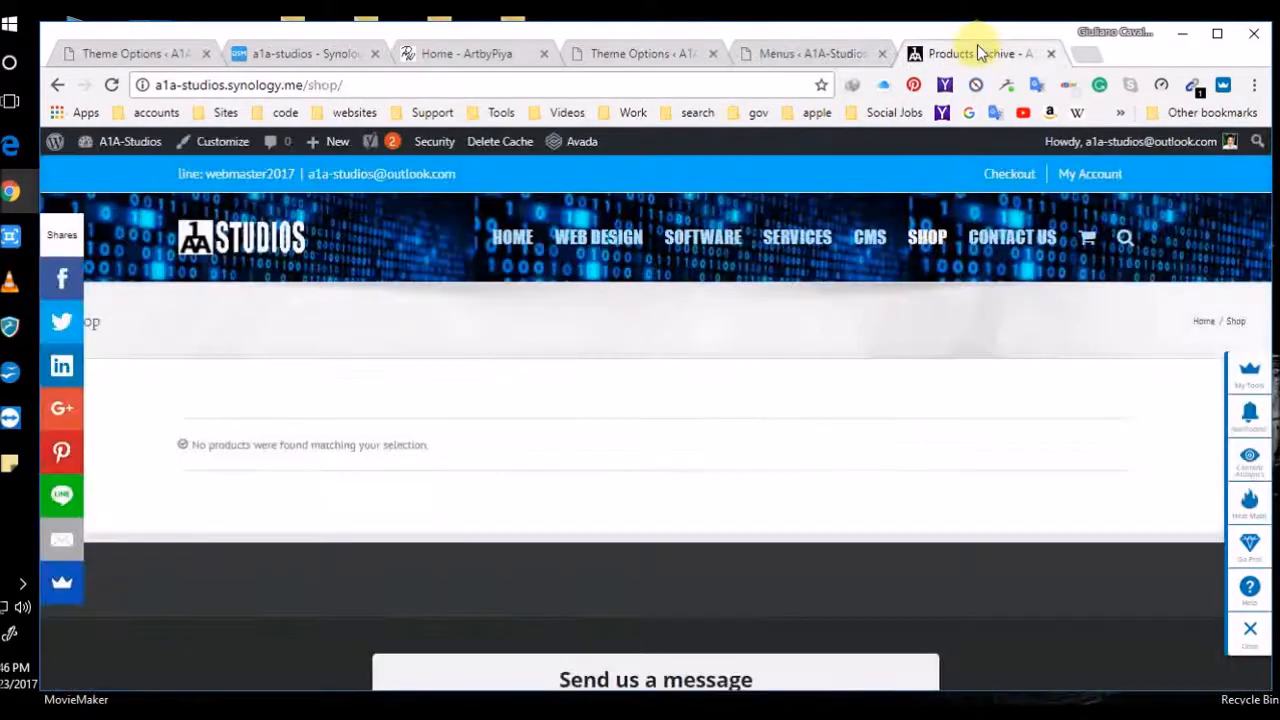
pyautogui.click(1008, 178)
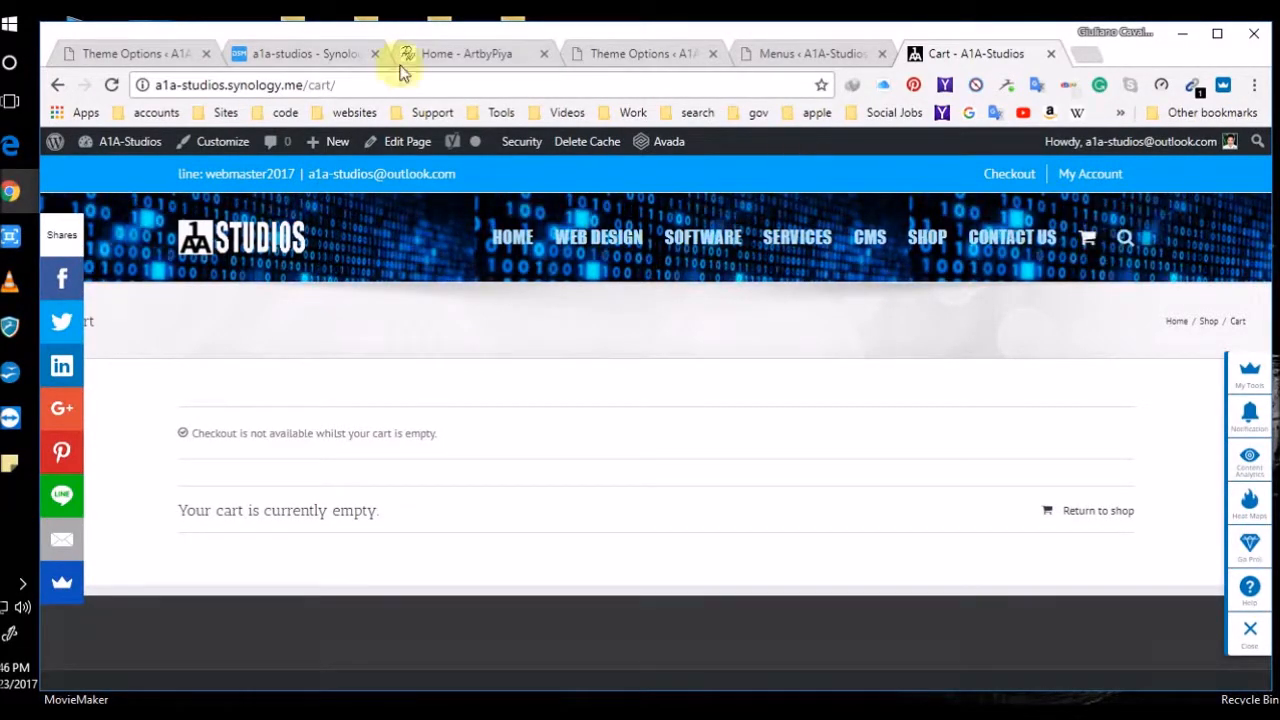
# Recheck the menu editor, then return to the storefront showing the empty cart
pyautogui.click(762, 58)
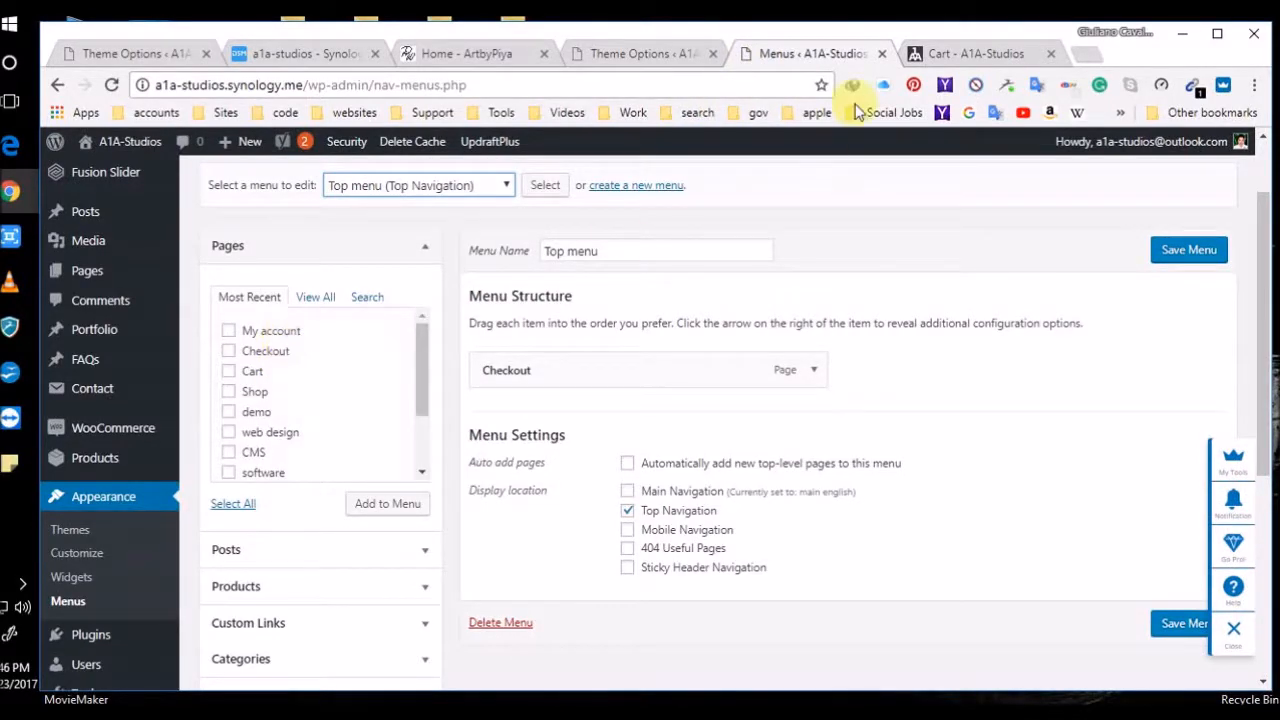
pyautogui.click(949, 54)
pyautogui.moveTo(1092, 174)
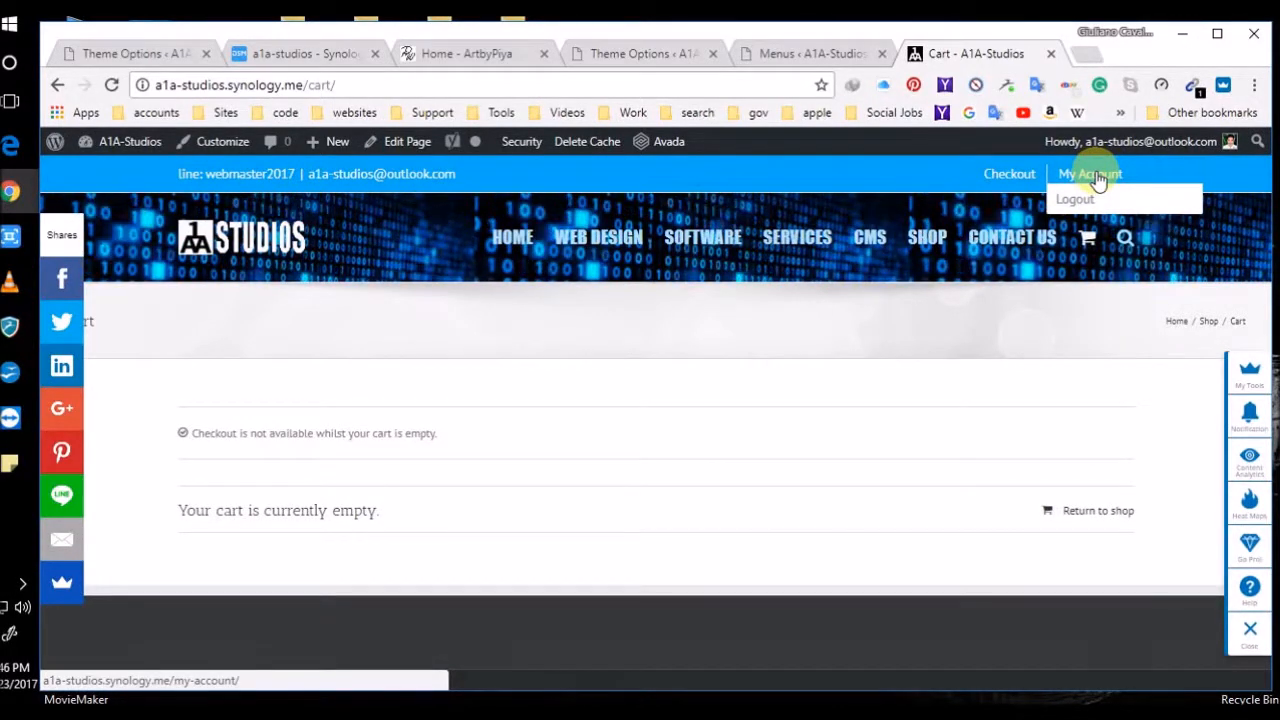
pyautogui.moveTo(1165, 141)
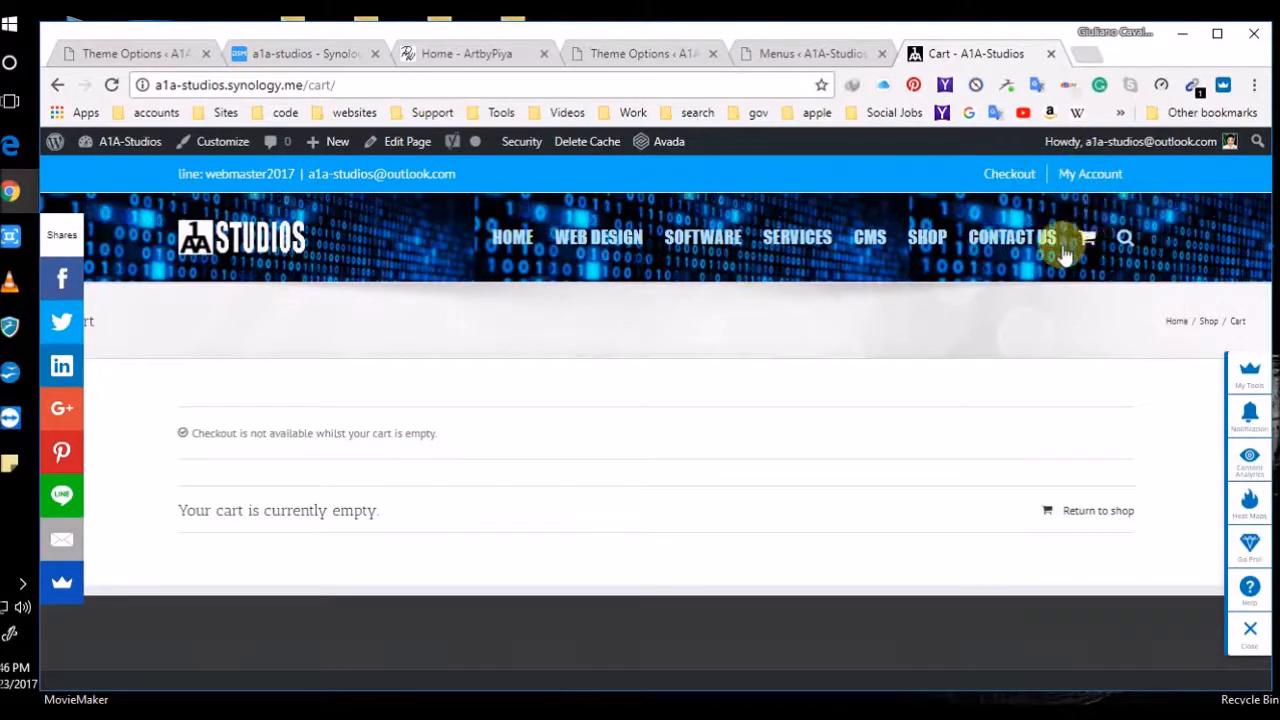
pyautogui.moveTo(1078, 201)
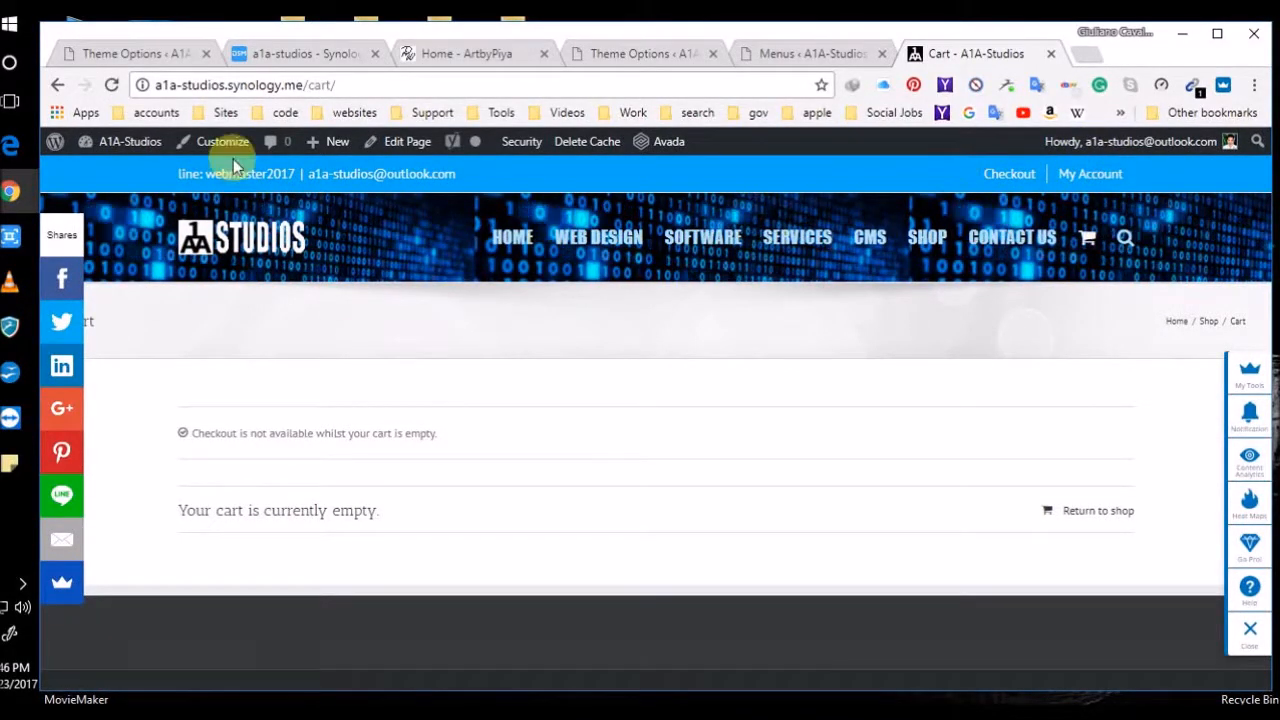
# Go from the Dashboard via WooCommerce Orders to Settings, showing the Bangkok, Thailand store address
pyautogui.click(147, 144)
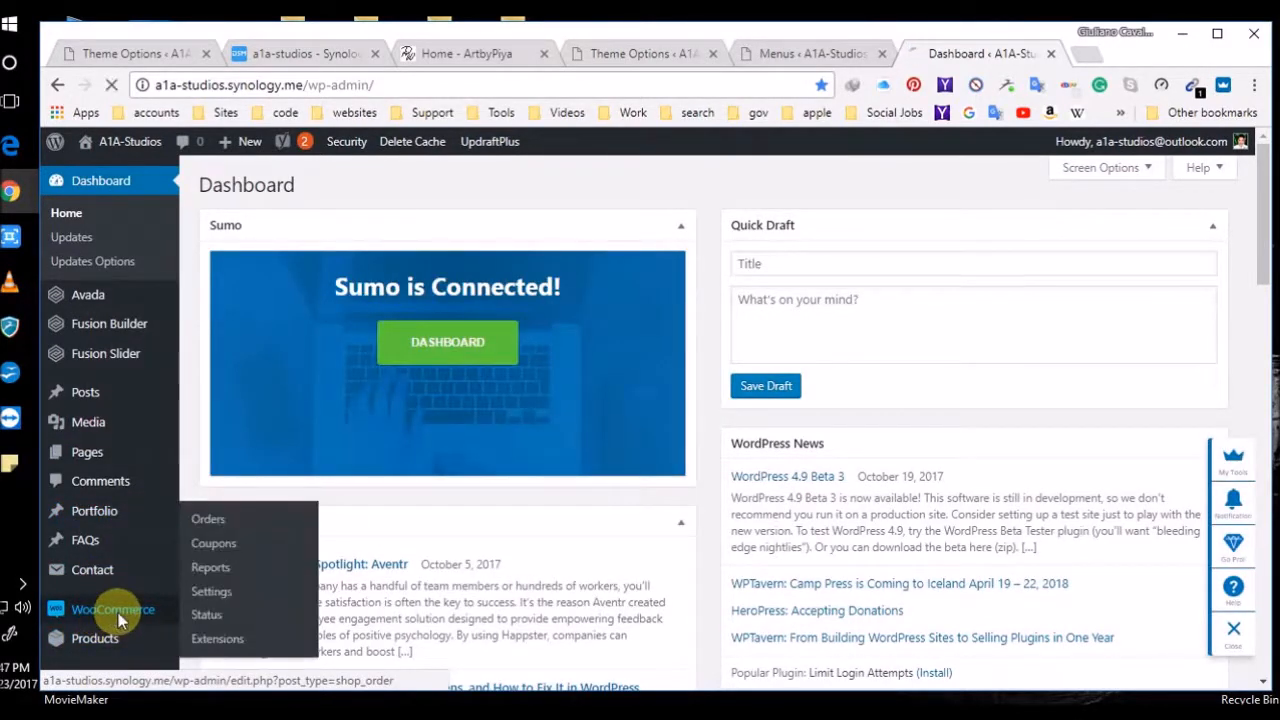
pyautogui.click(118, 614)
pyautogui.click(214, 592)
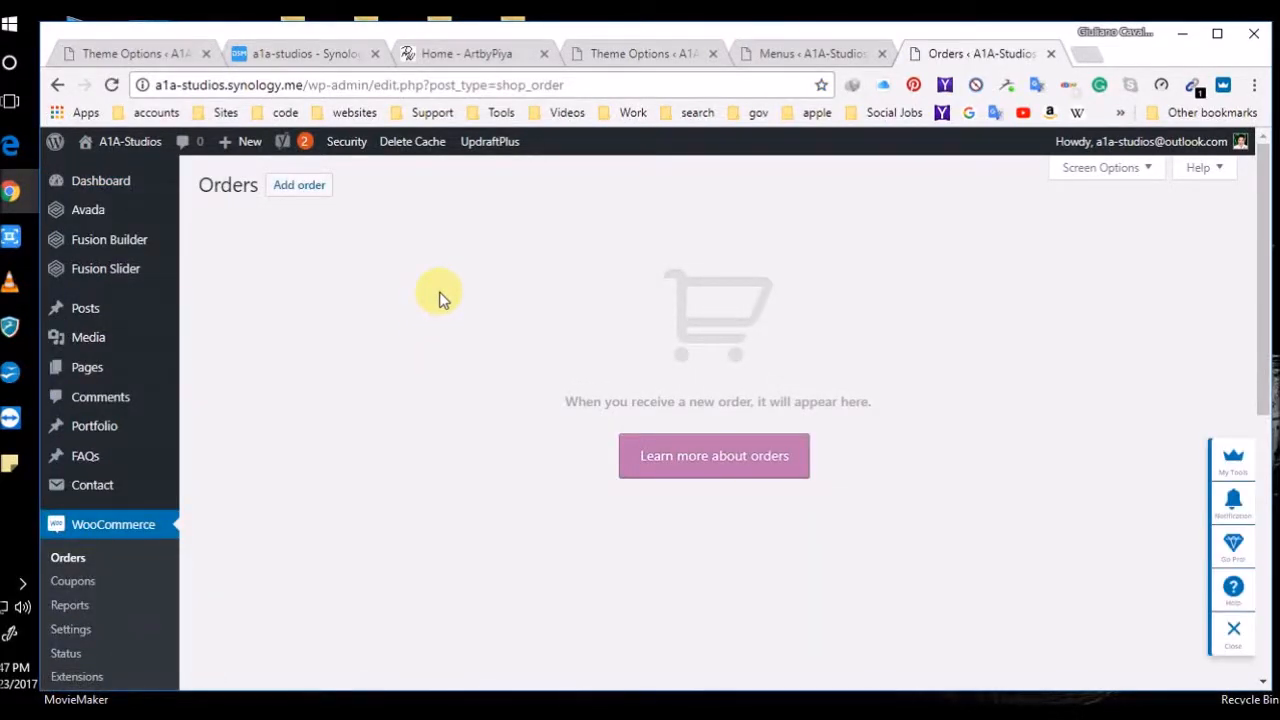
pyautogui.click(79, 631)
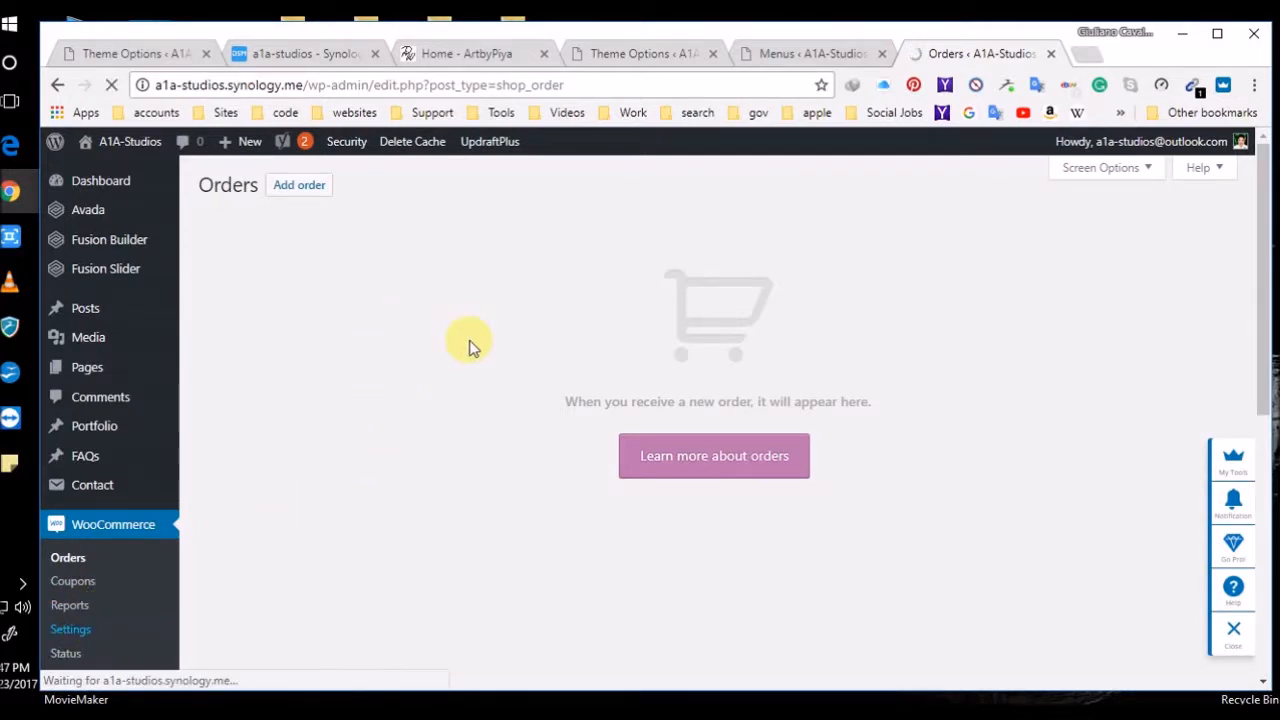
pyautogui.scroll(-2, 338, 440)
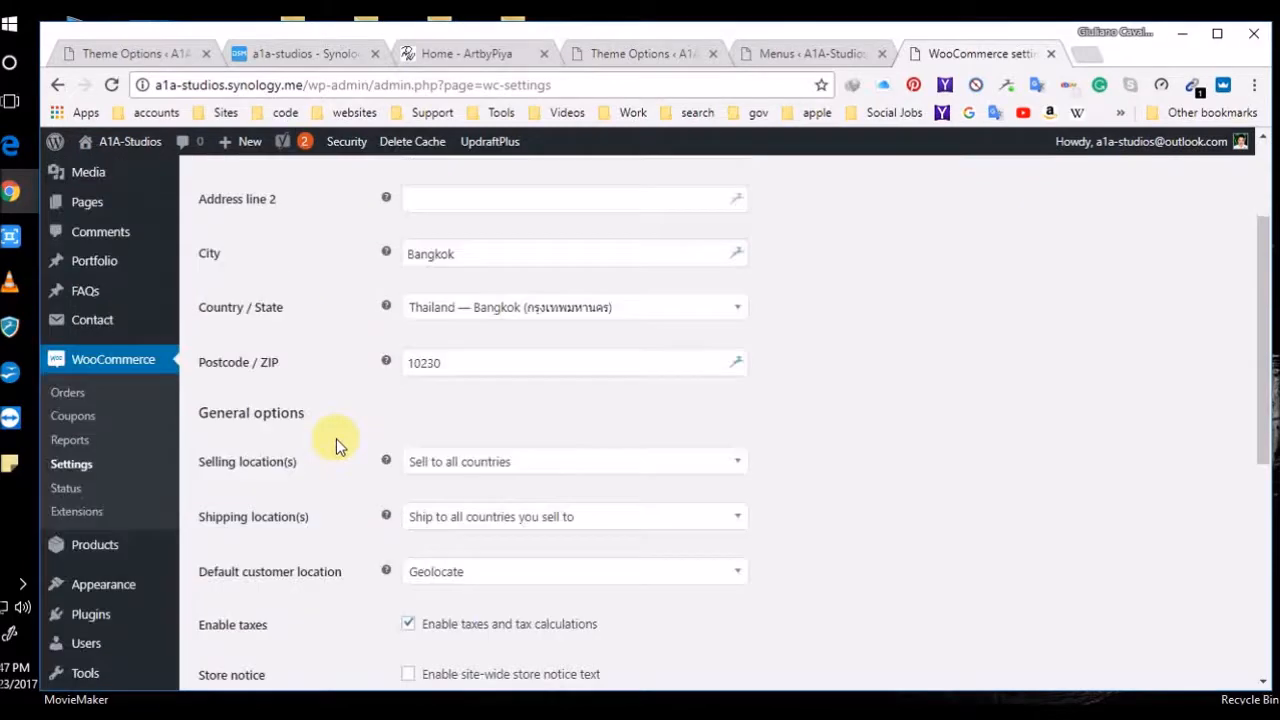
# Review the WooCommerce Products, Shipping, Tax and Checkout settings tabs
pyautogui.scroll(-5, 336, 438)
pyautogui.scroll(6, 330, 400)
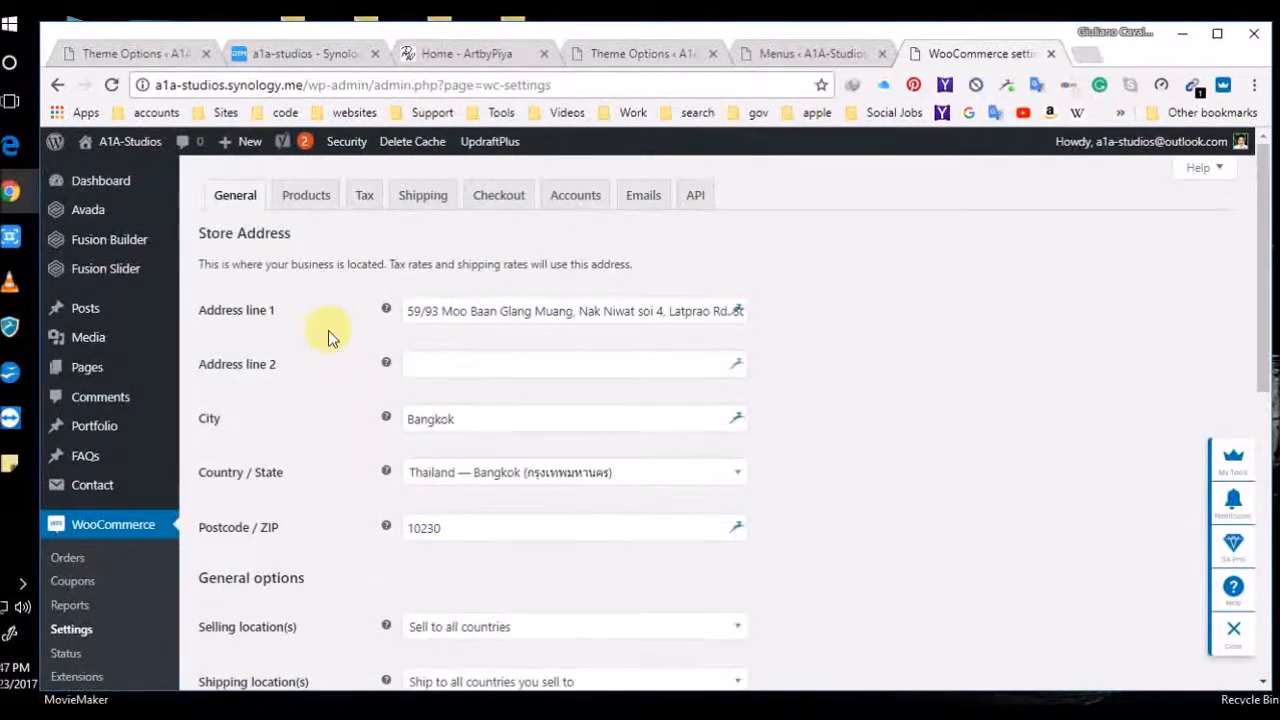
pyautogui.click(330, 195)
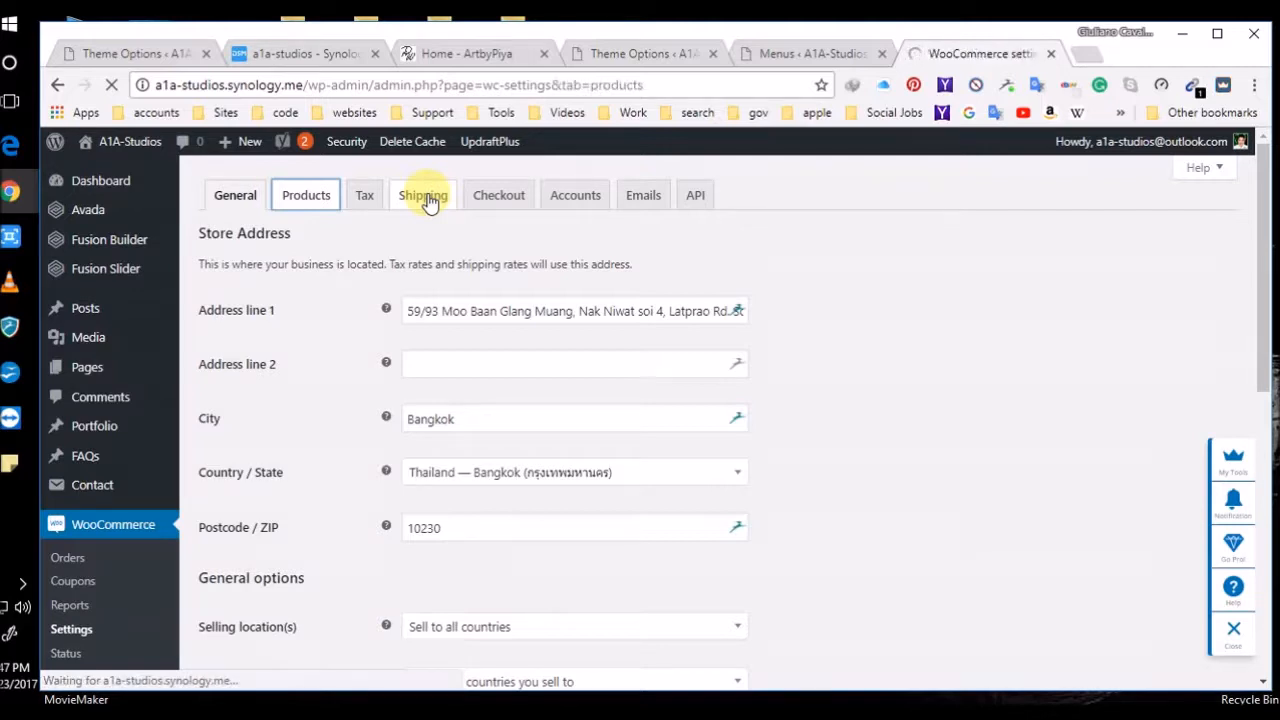
pyautogui.click(430, 200)
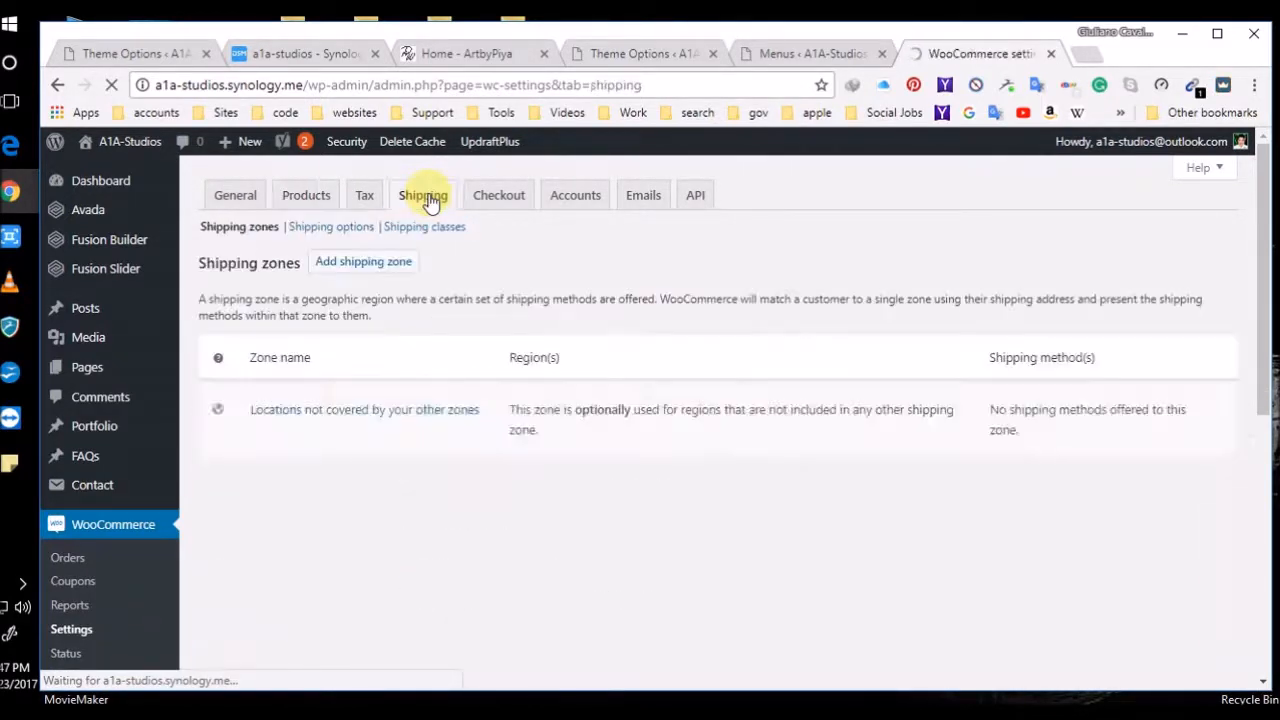
pyautogui.click(364, 196)
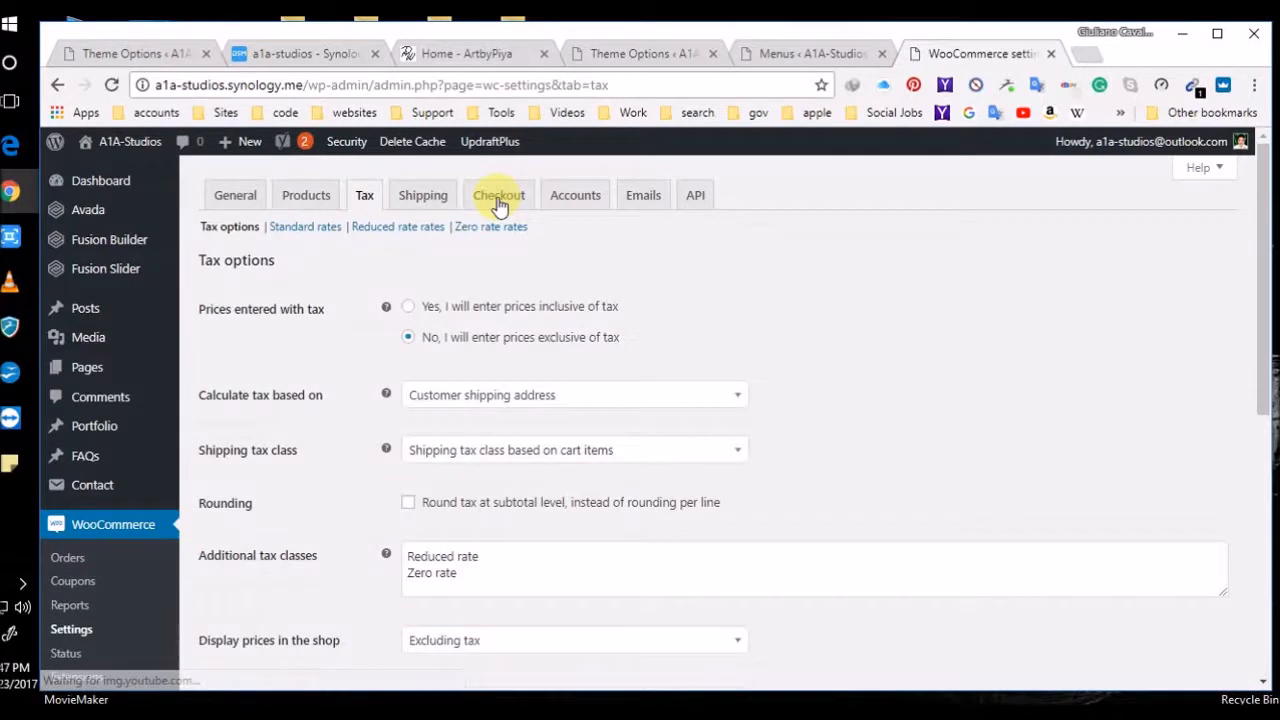
pyautogui.click(499, 197)
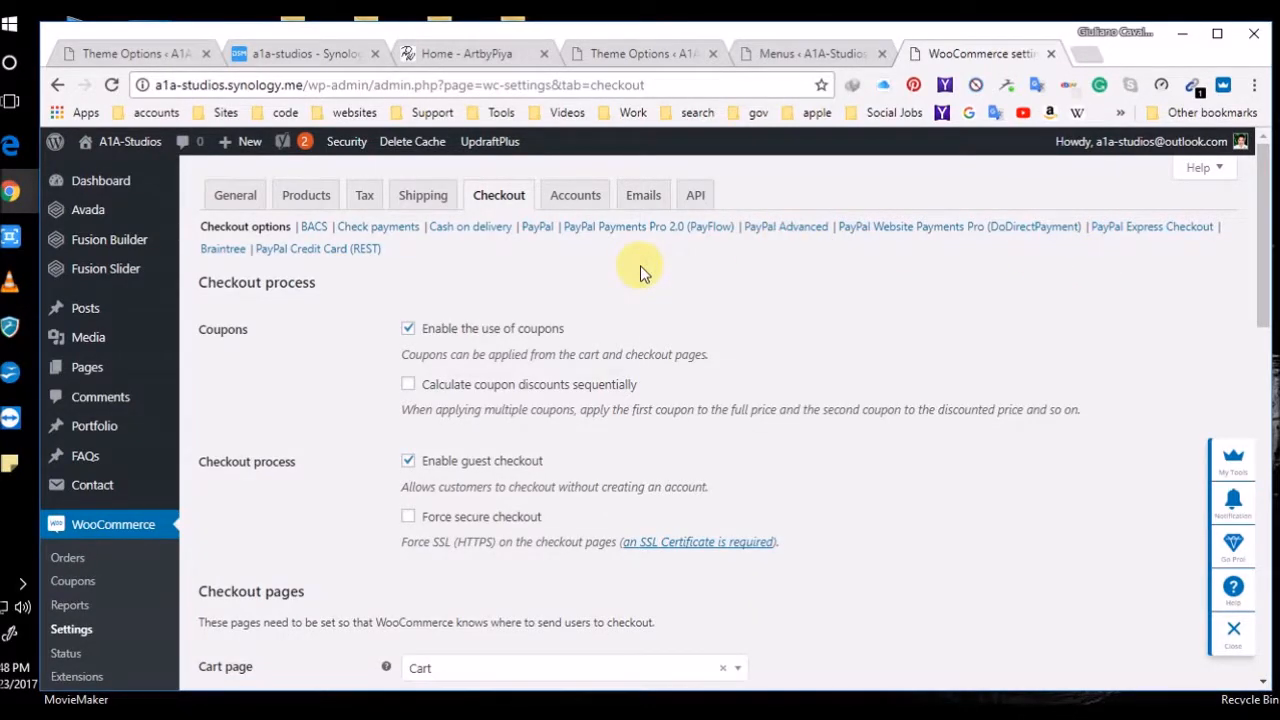
# Review PayPal Standard settings: enabled, titled PayPal, with a PayPal email entered
pyautogui.click(544, 229)
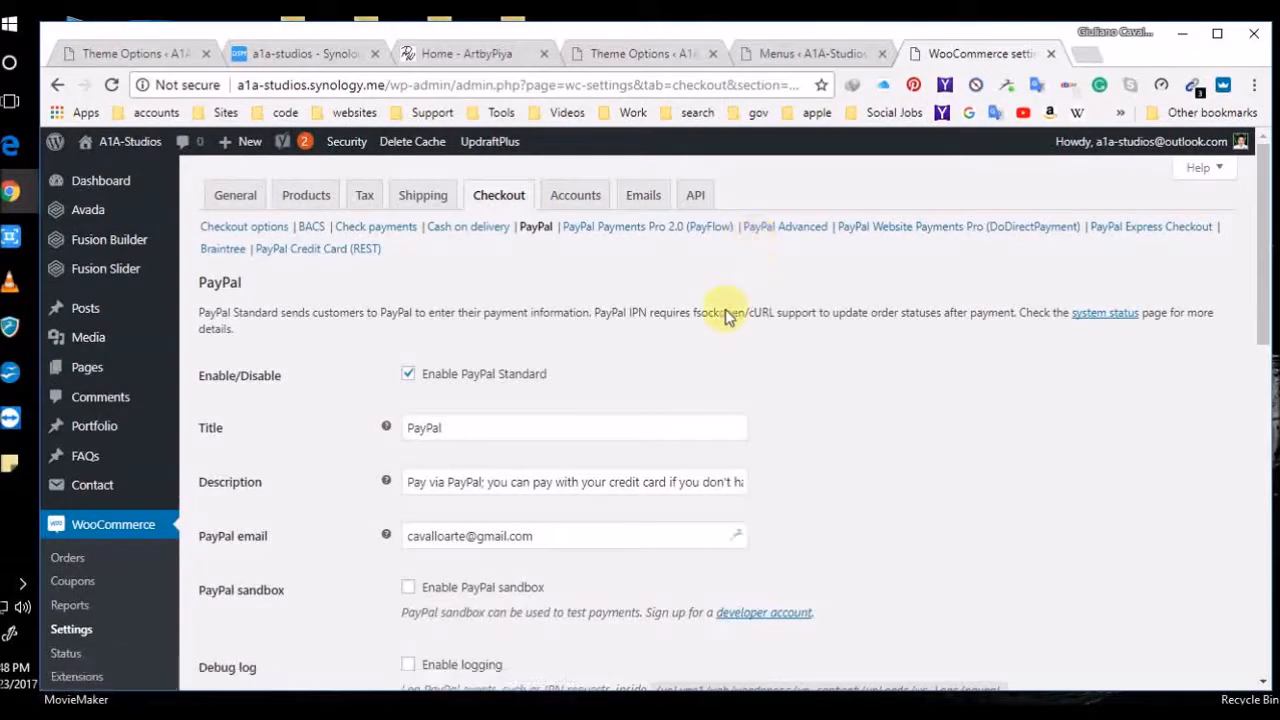
pyautogui.scroll(-2, 831, 500)
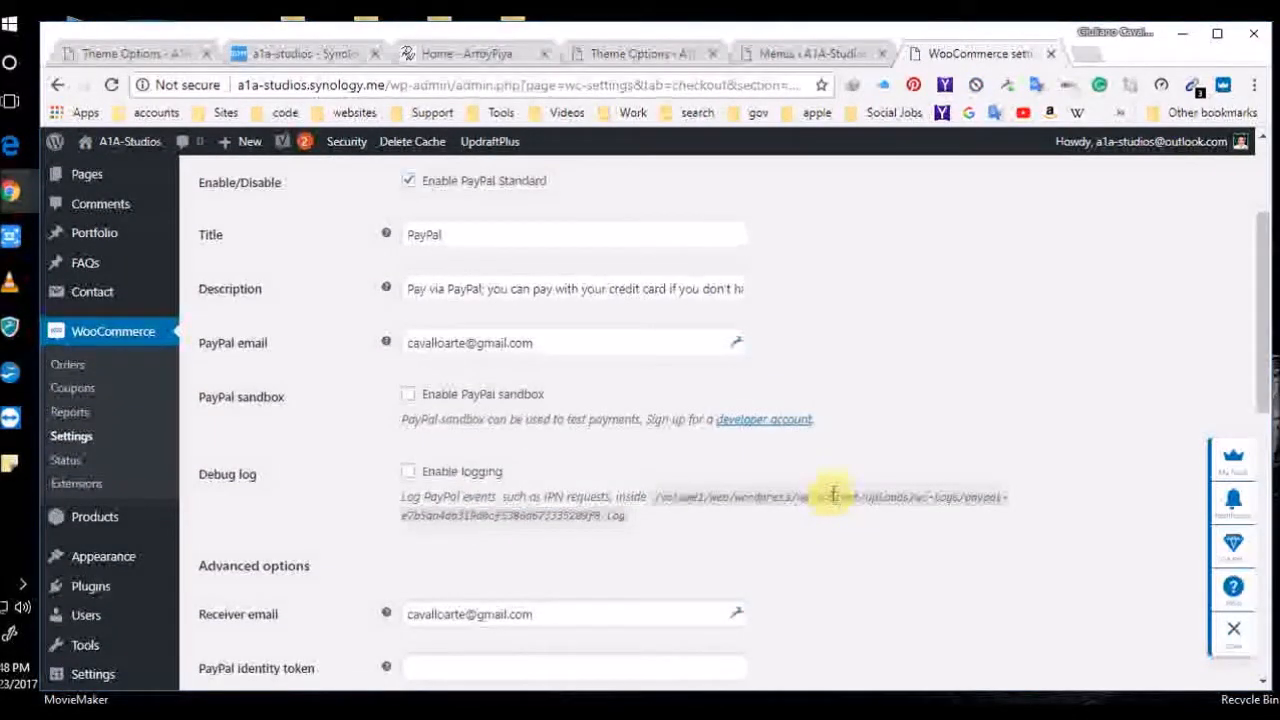
pyautogui.scroll(-2, 833, 494)
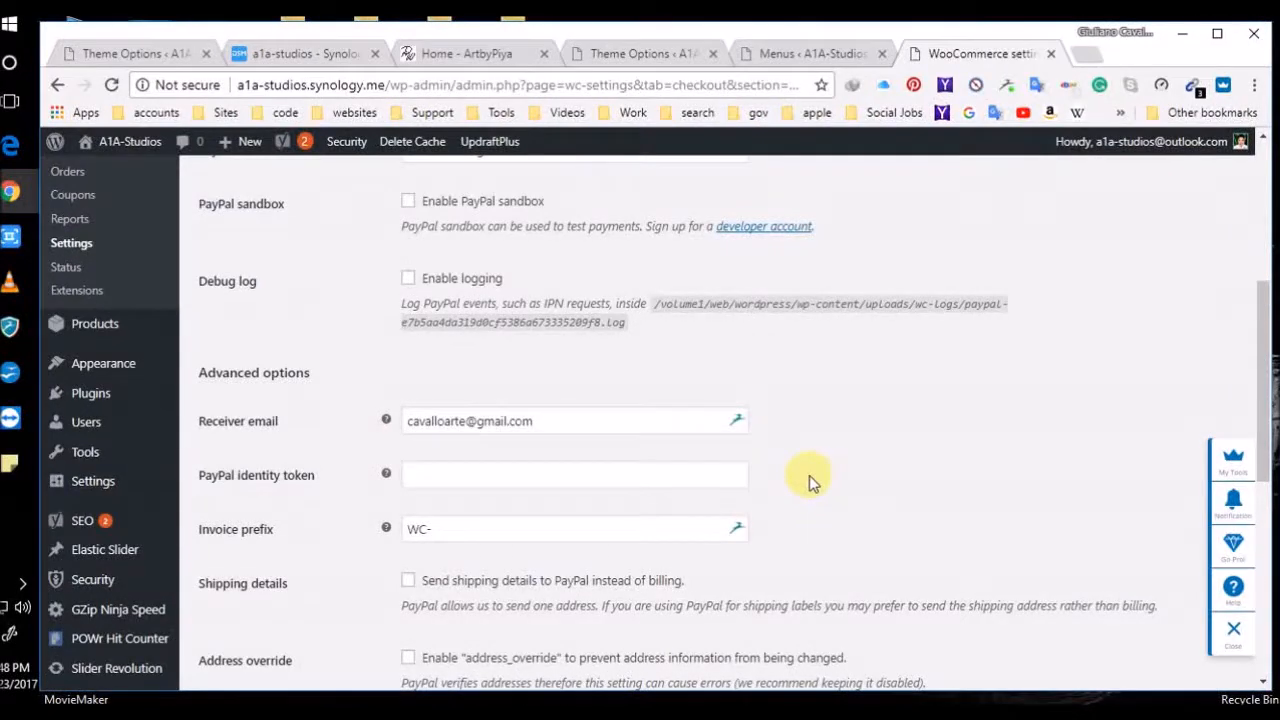
pyautogui.scroll(-5, 809, 480)
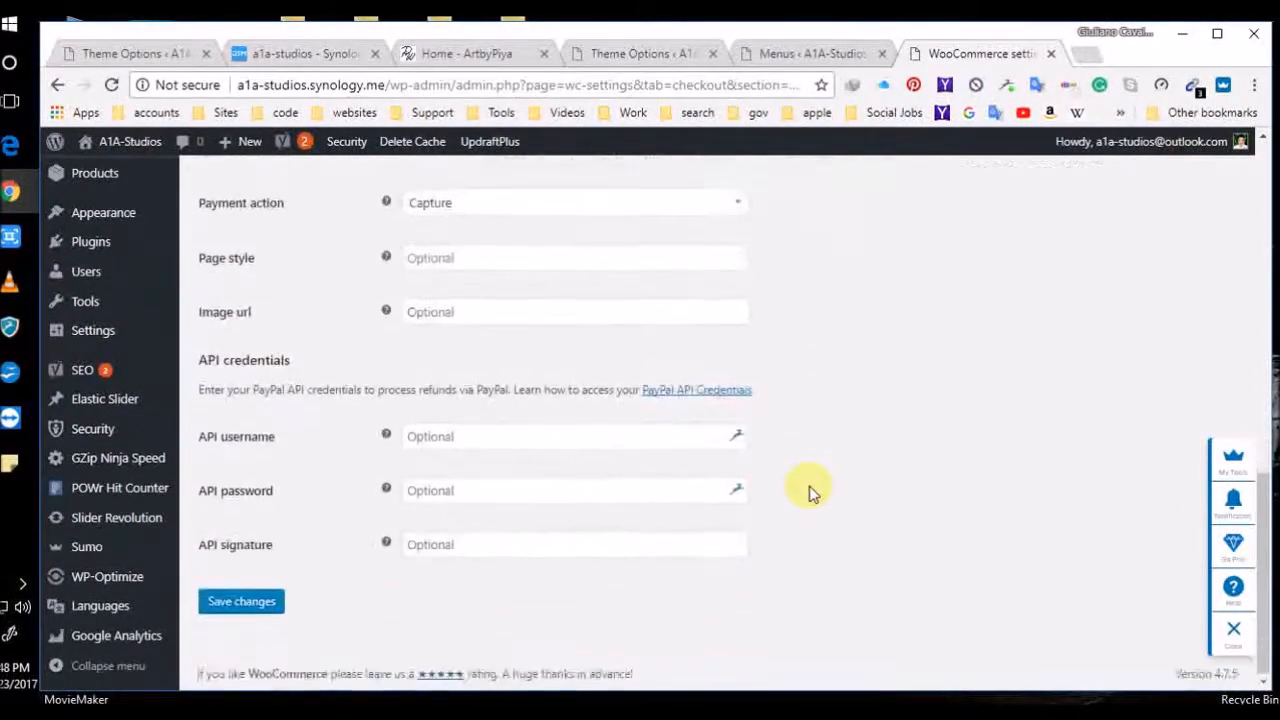
pyautogui.scroll(10, 809, 493)
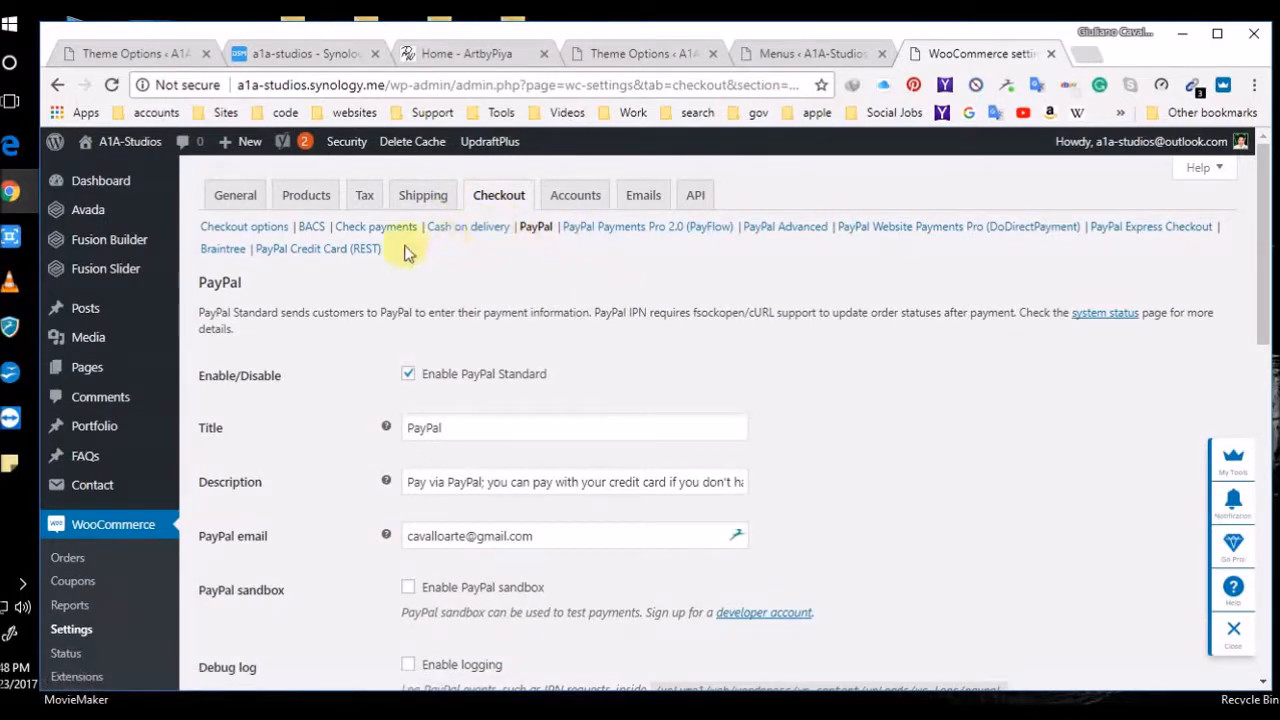
# Review the WooCommerce Accounts, Emails and API settings tabs
pyautogui.click(596, 199)
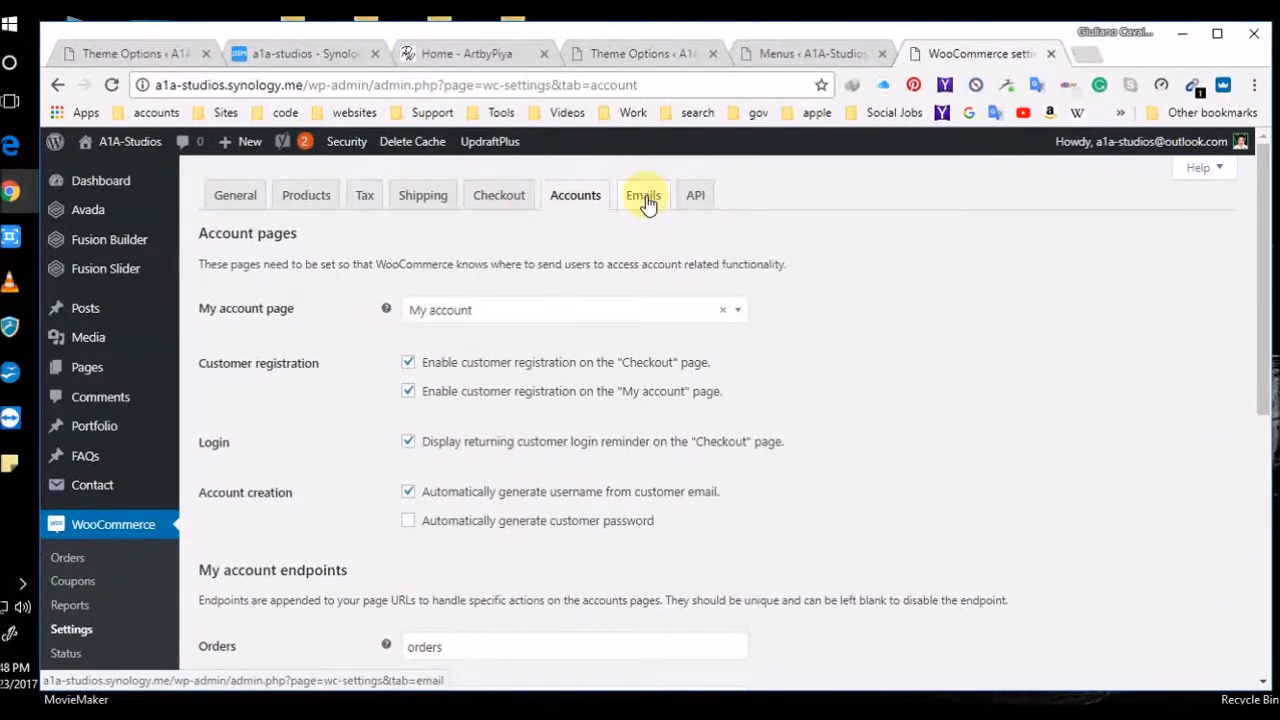
pyautogui.click(646, 198)
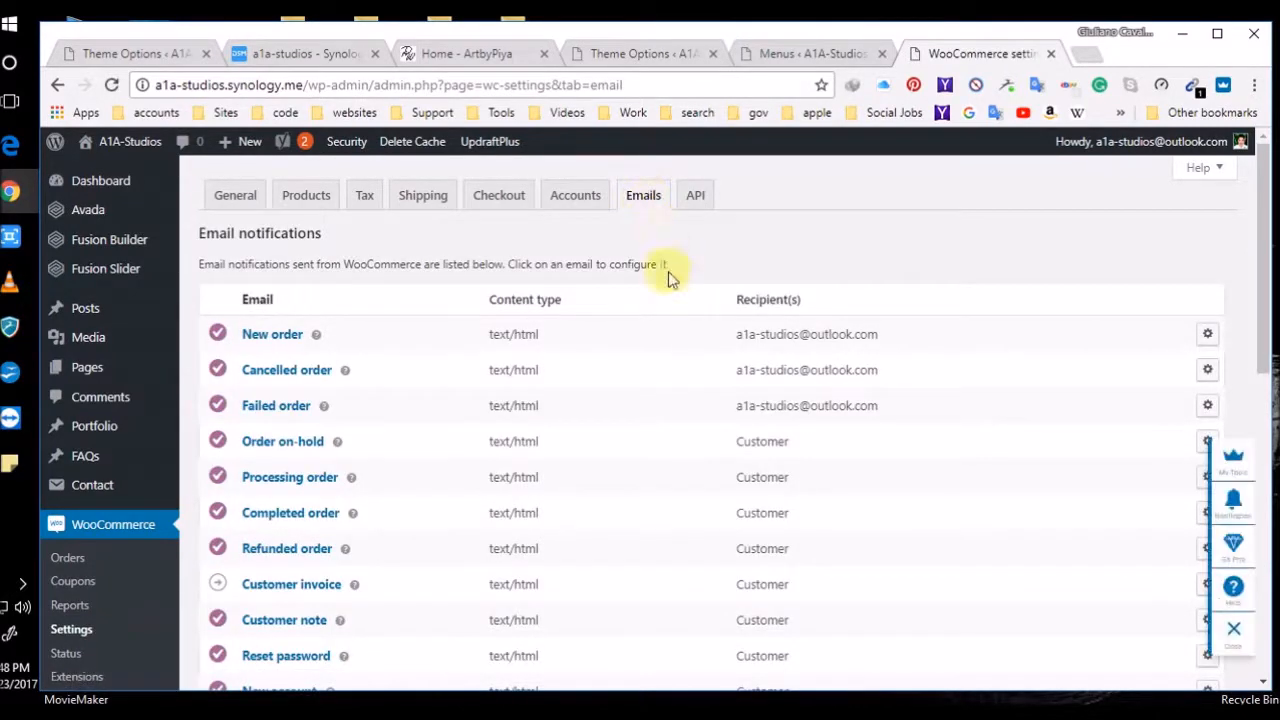
pyautogui.click(696, 196)
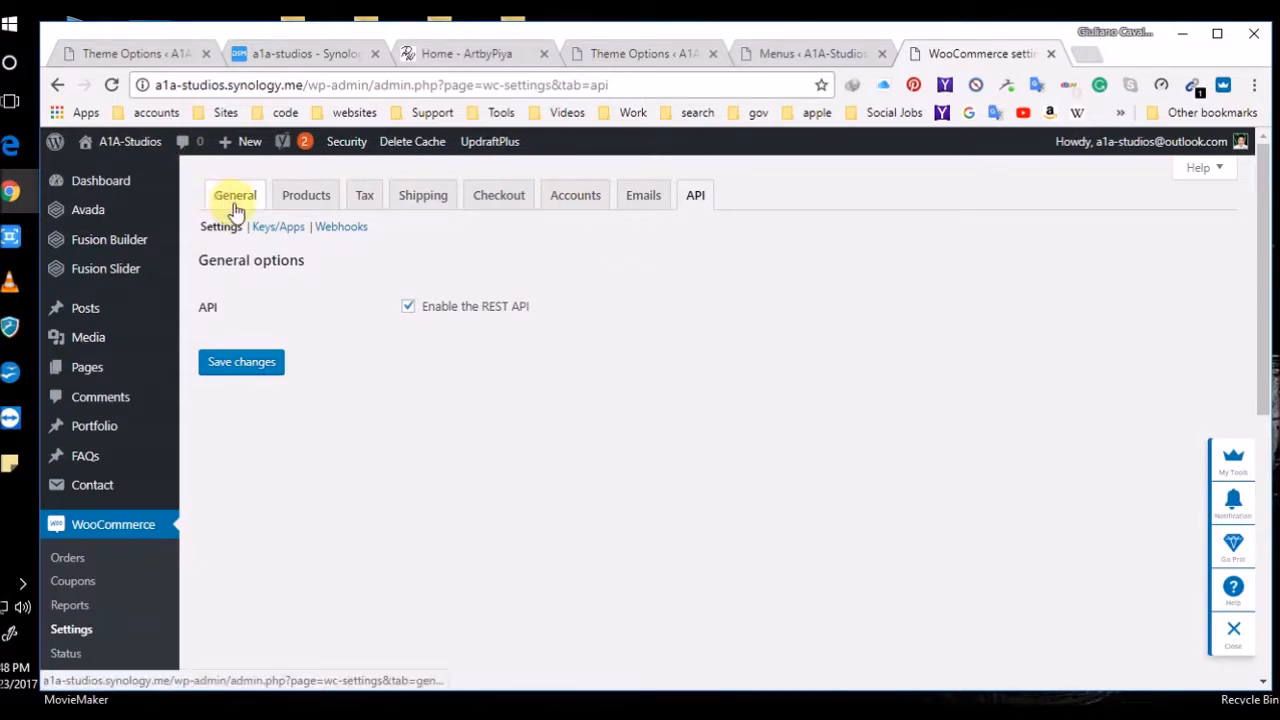
pyautogui.scroll(-1, 115, 505)
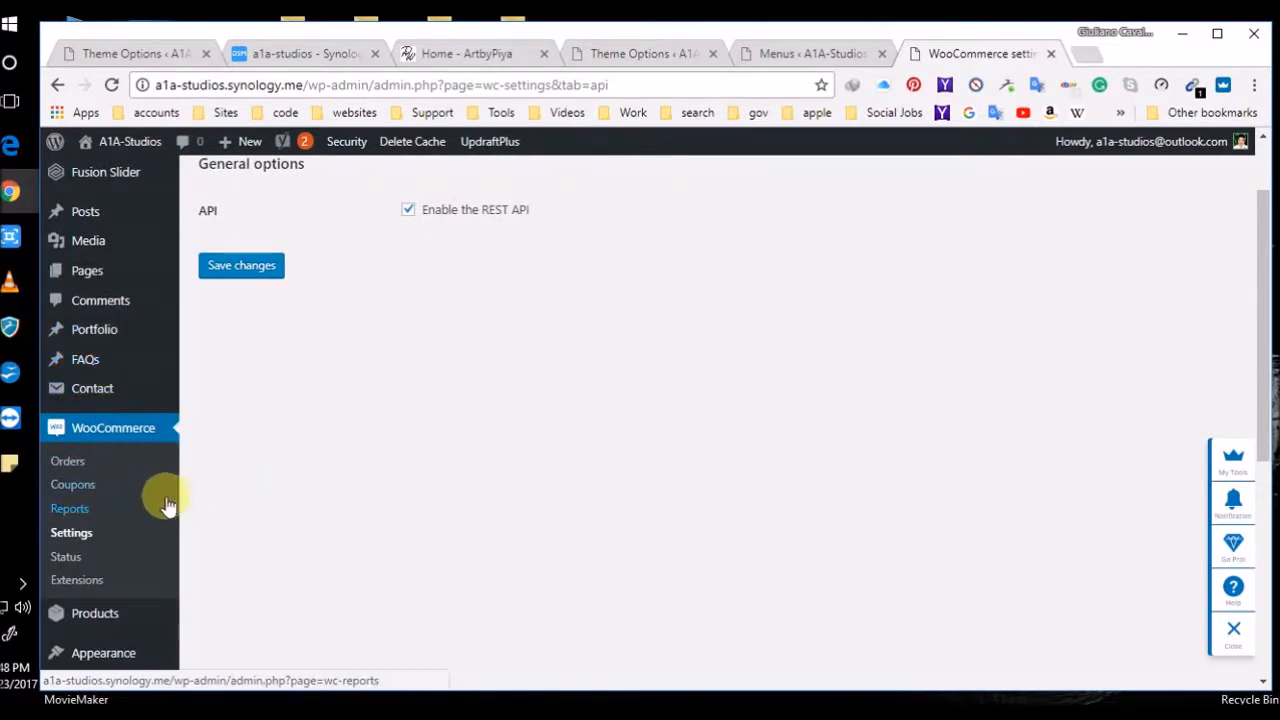
pyautogui.scroll(-2, 165, 505)
# Open Plugins > Installed Plugins from the admin sidebar
pyautogui.moveTo(105, 425)
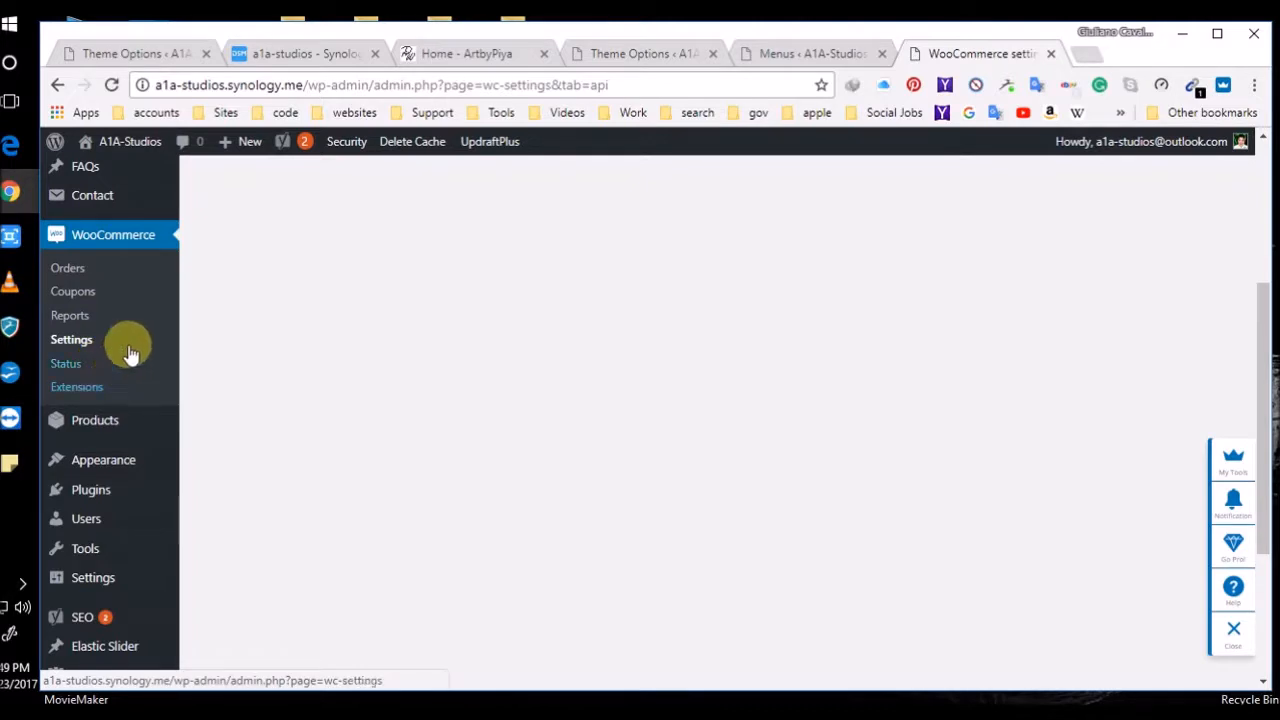
pyautogui.scroll(-1, 124, 343)
pyautogui.scroll(-2, 124, 340)
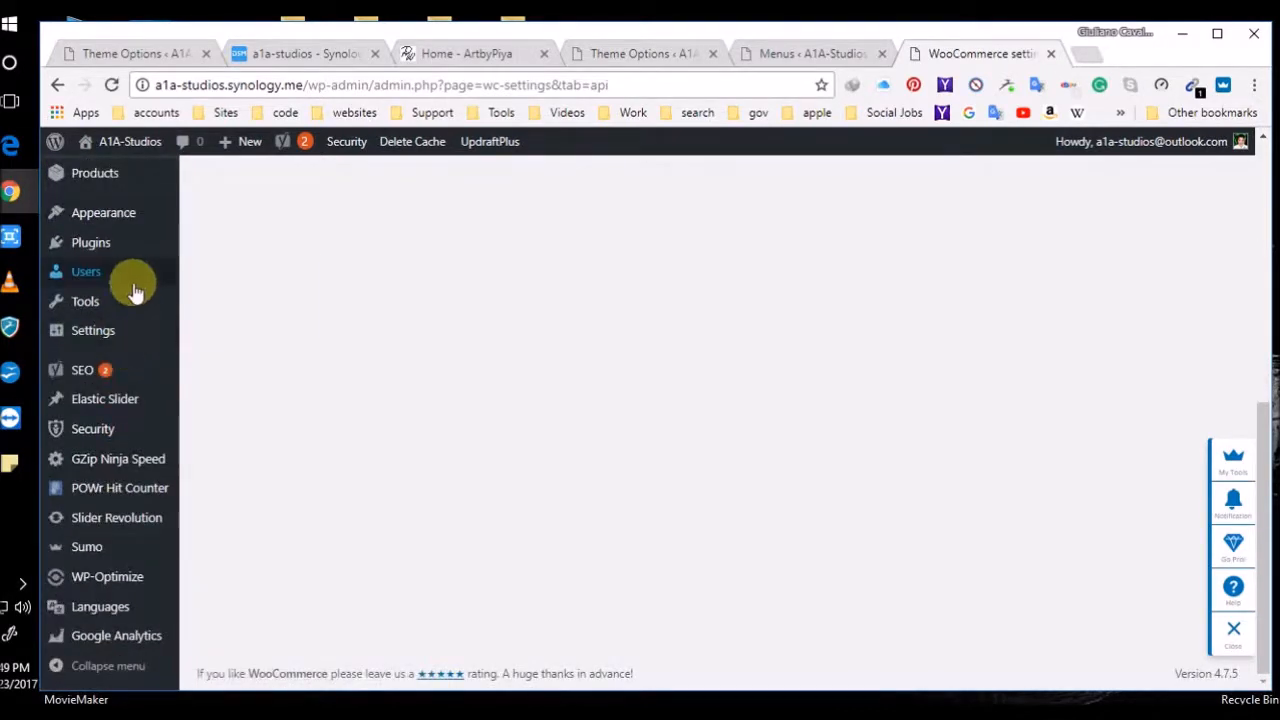
pyautogui.moveTo(138, 380)
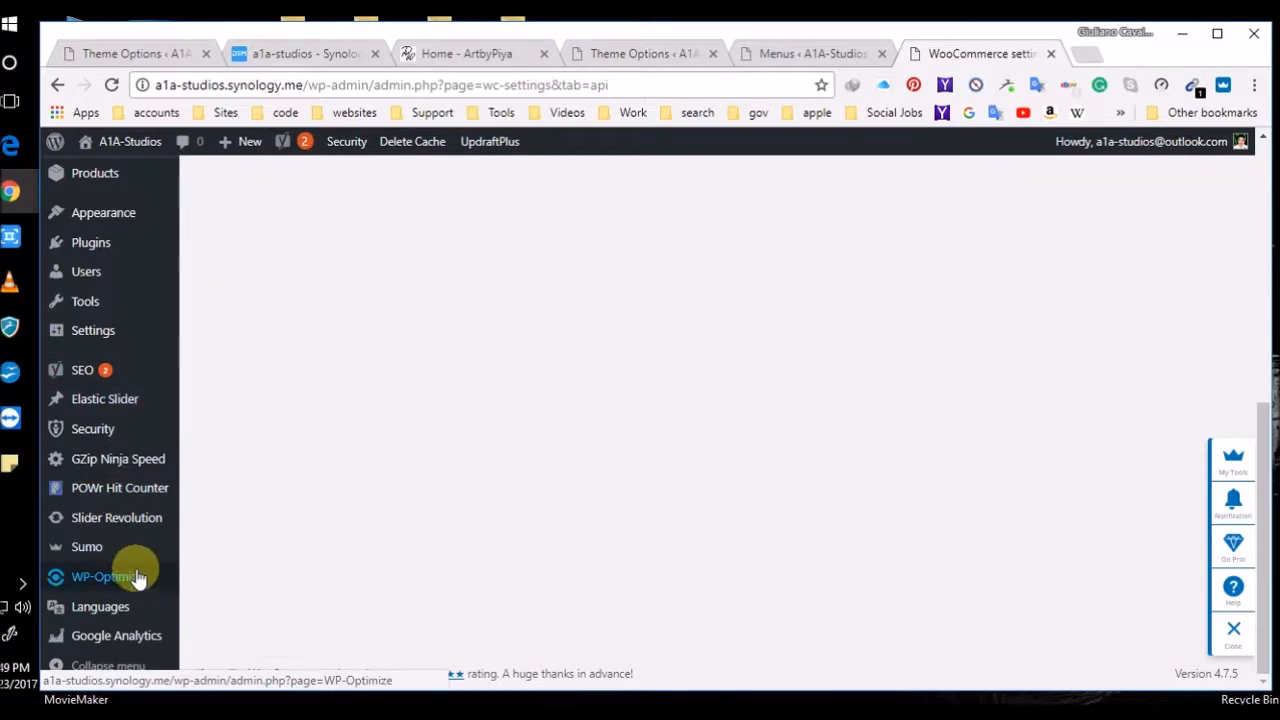
pyautogui.moveTo(137, 625)
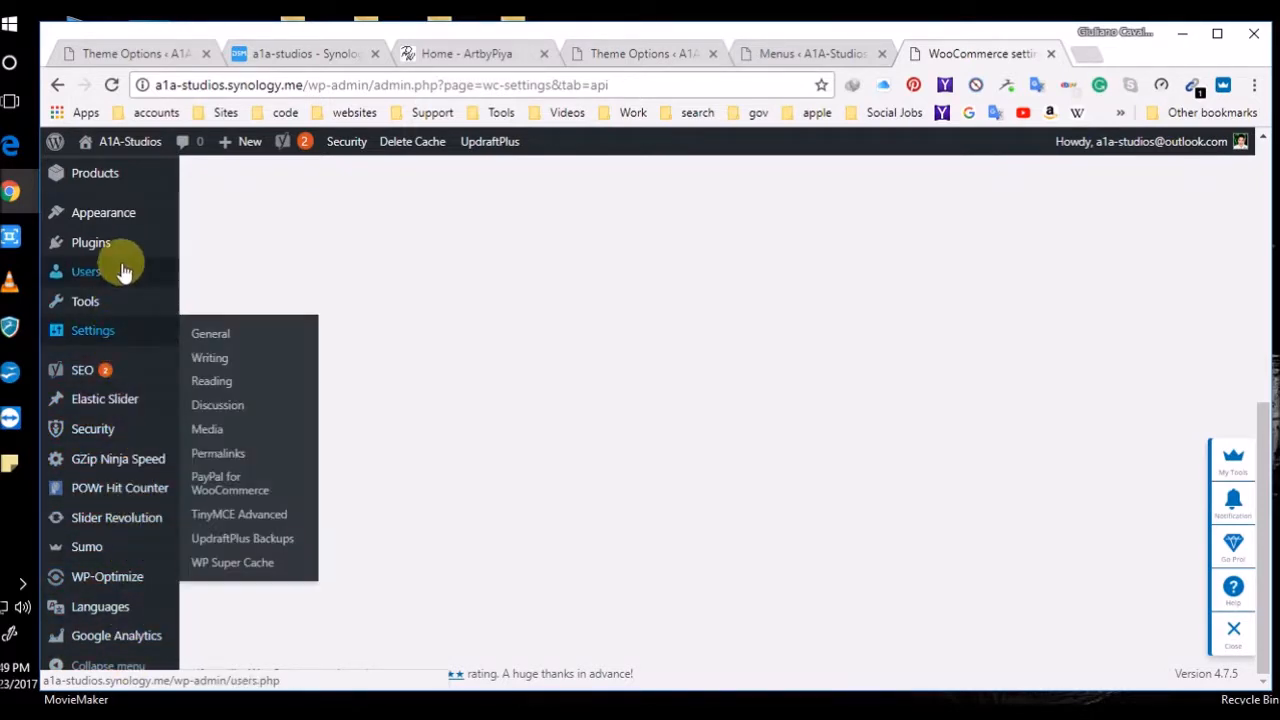
pyautogui.moveTo(123, 243)
pyautogui.click(230, 246)
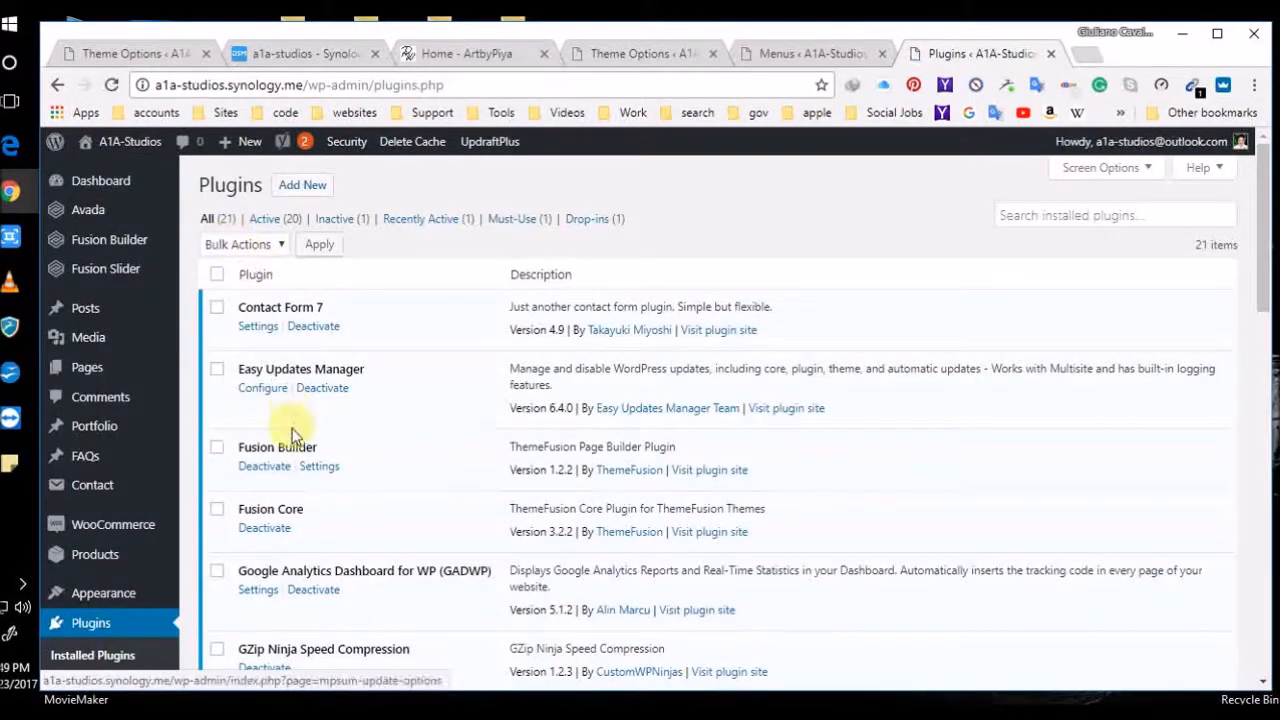
# Scroll through the 21 installed plugins, including Contact Form 7 and Easy Updates Manager, and back up
pyautogui.scroll(-2, 318, 511)
pyautogui.scroll(-2, 318, 511)
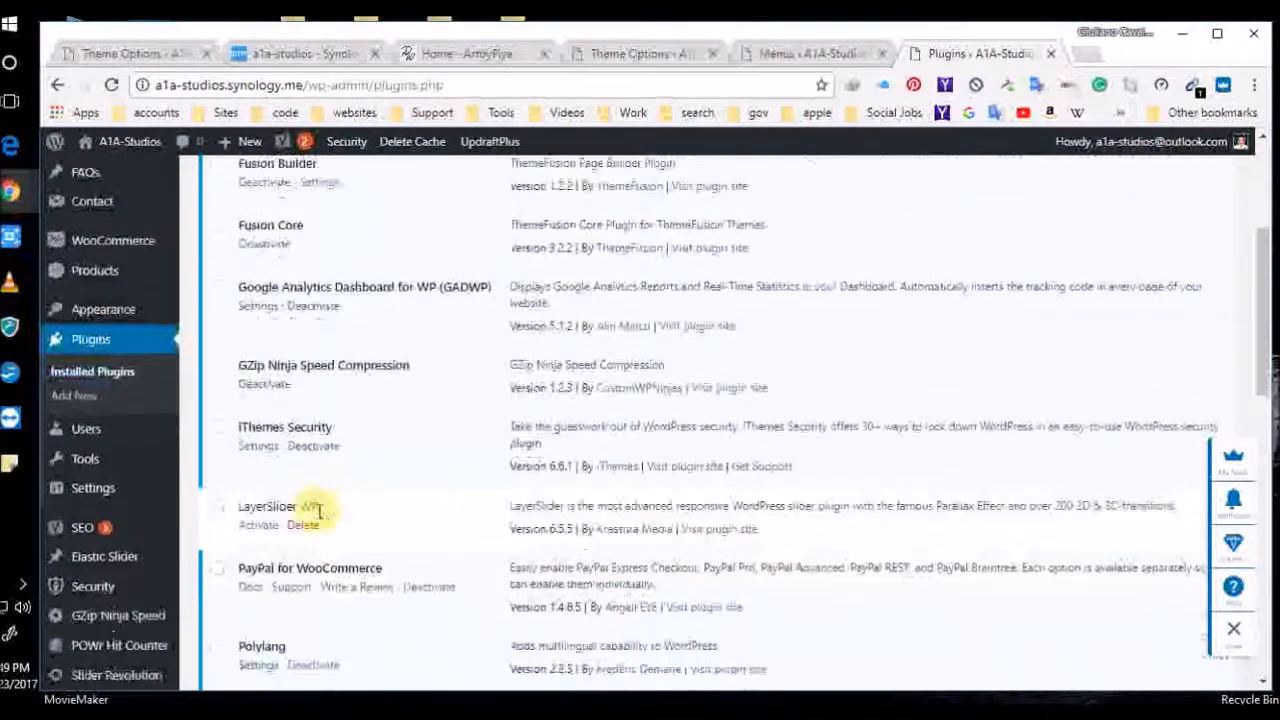
pyautogui.scroll(-2, 318, 518)
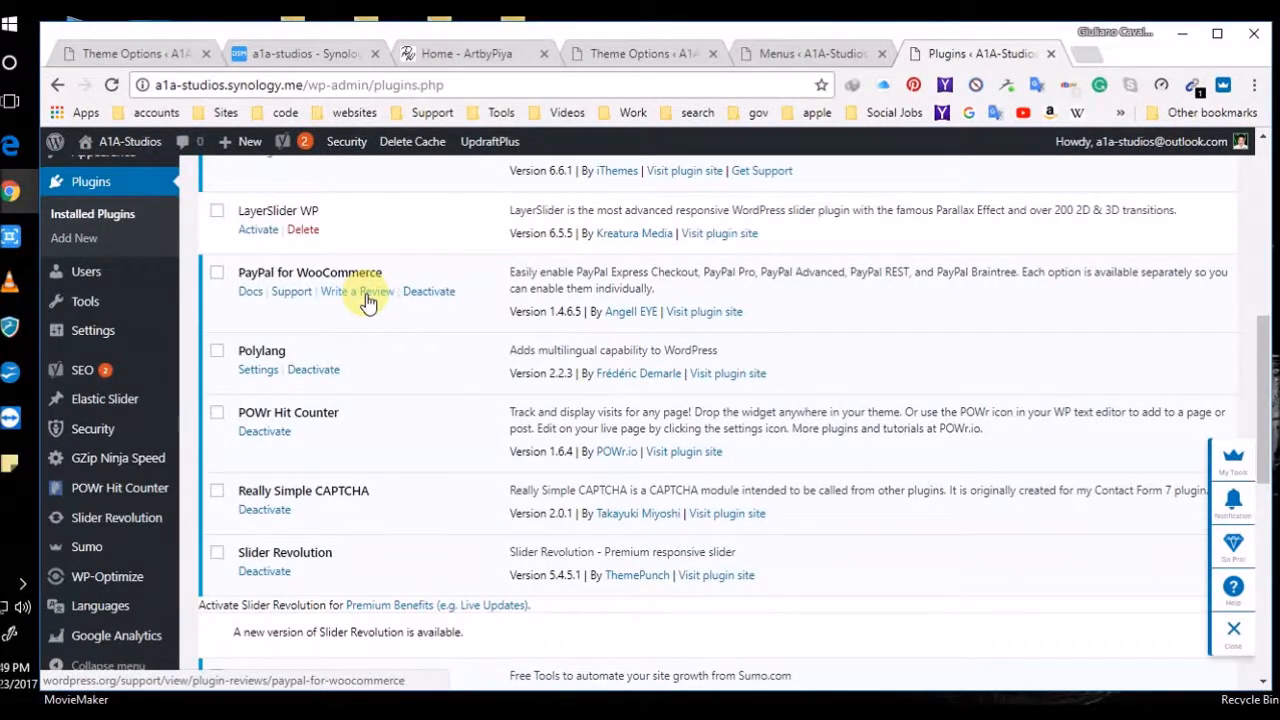
pyautogui.scroll(3, 90, 474)
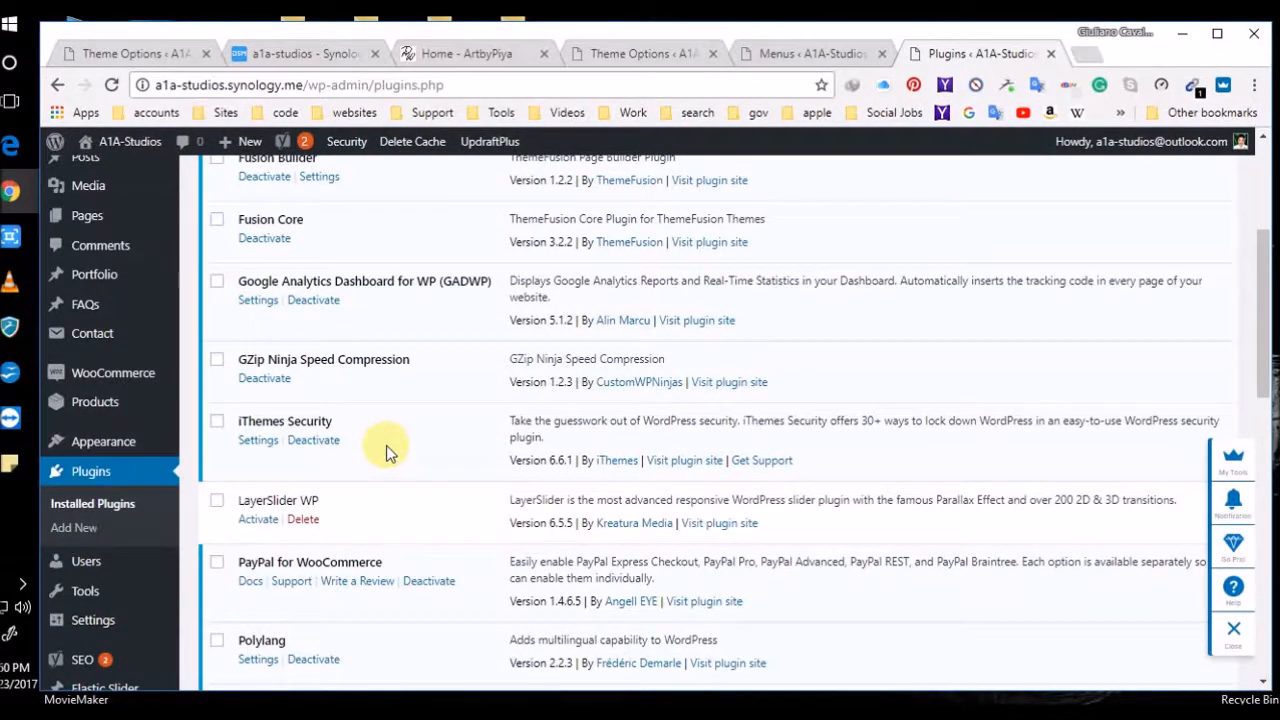
pyautogui.scroll(3, 414, 434)
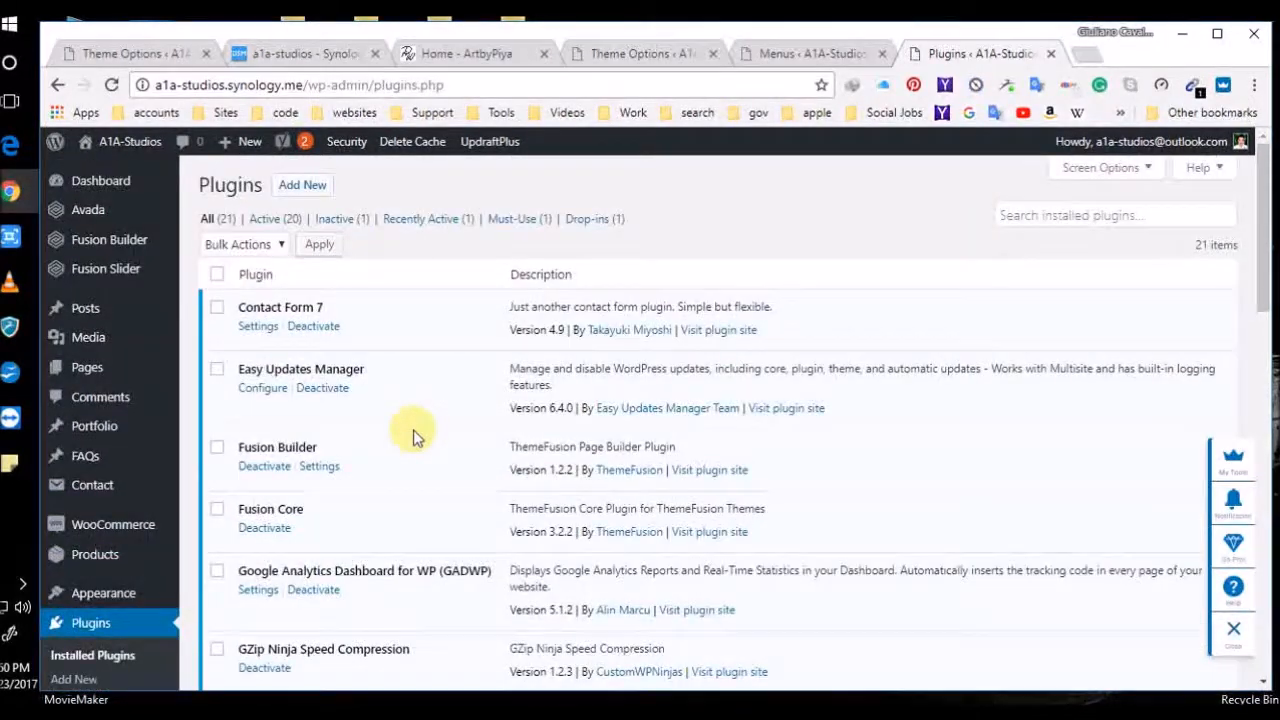